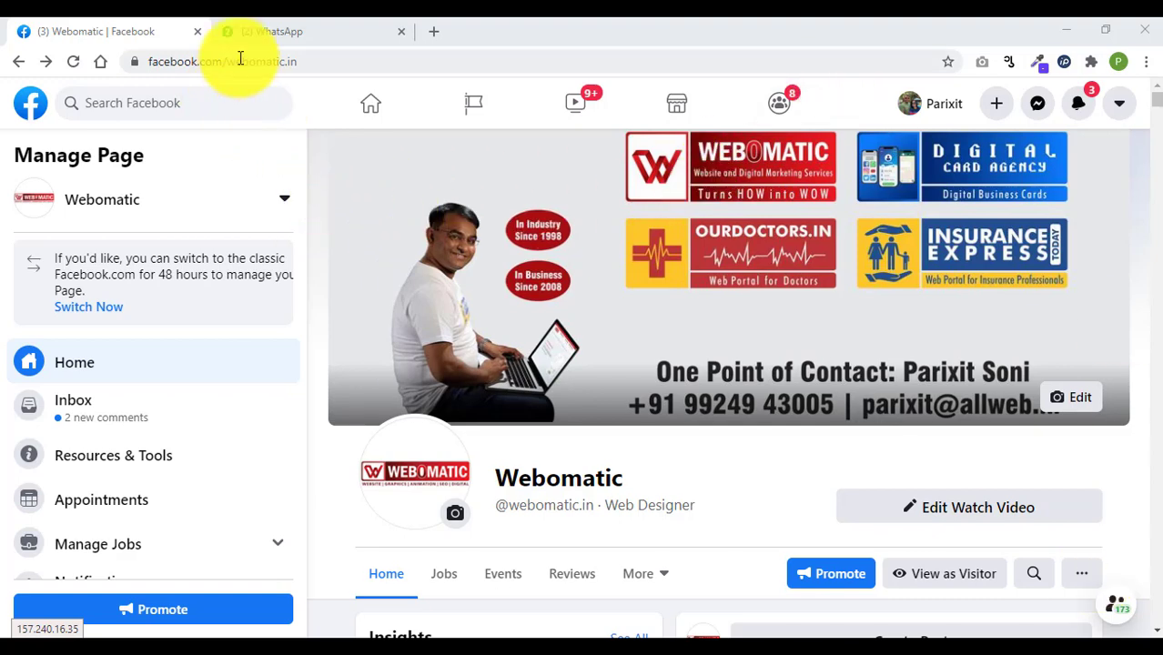
- Examine the Webomatic page's web address, its management options, and its Insights and post creation areas
drag(228, 59, 316, 57)
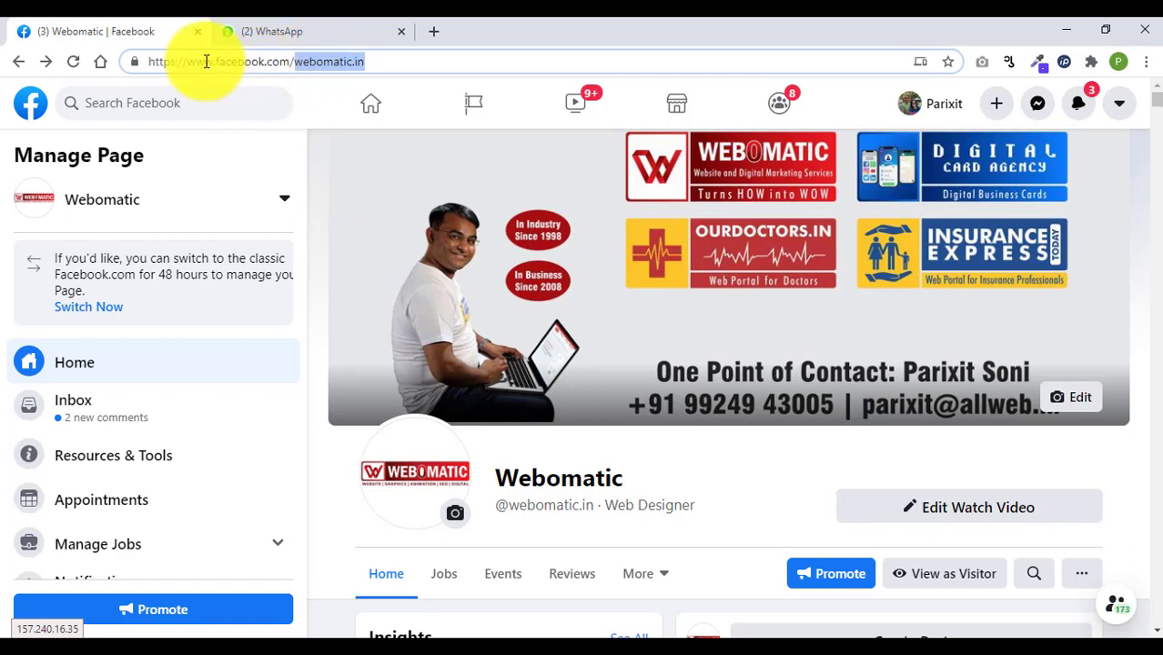
click(380, 57)
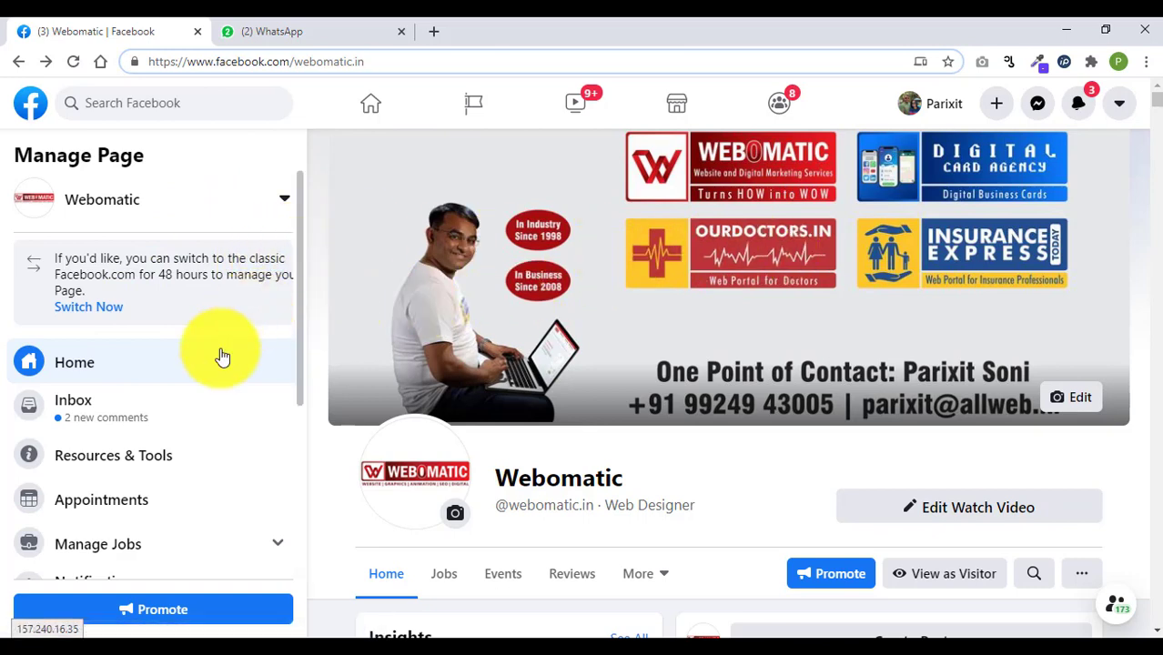
scroll(210, 390, down, 1)
scroll(211, 390, down, 1)
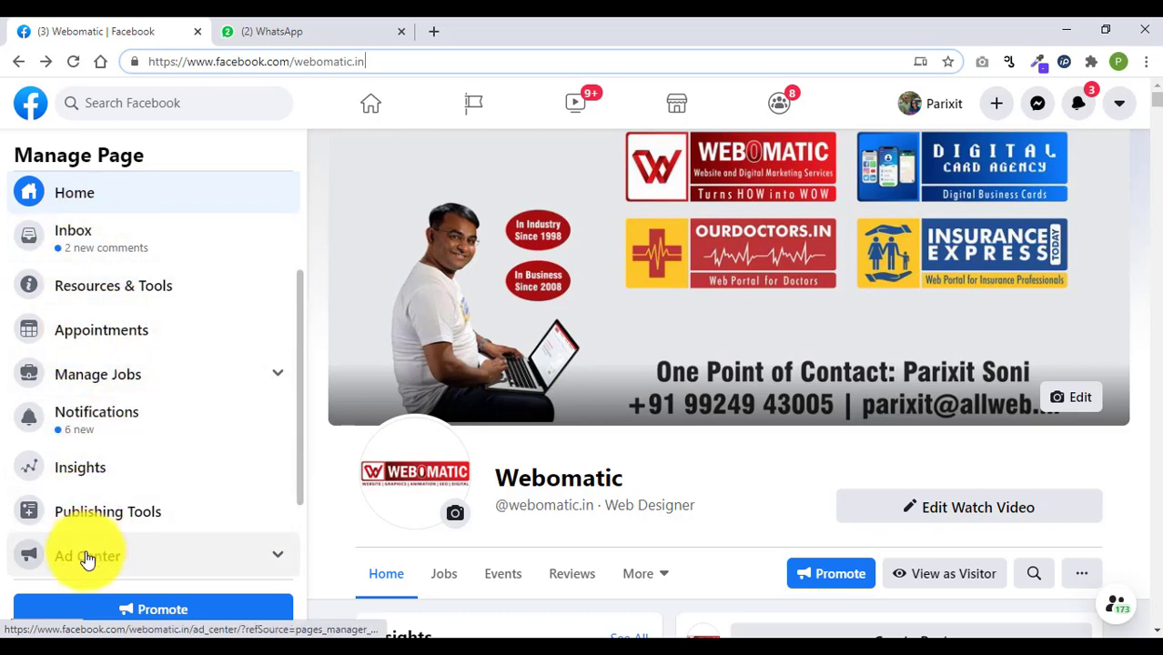
scroll(102, 506, down, 2)
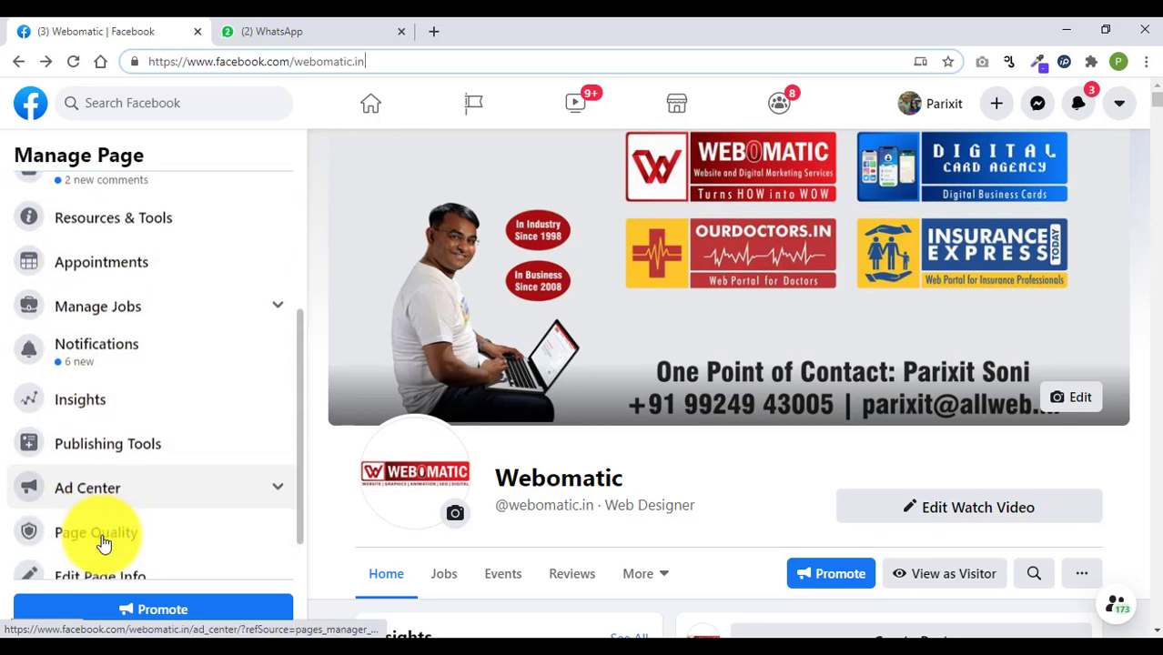
scroll(95, 519, up, 4)
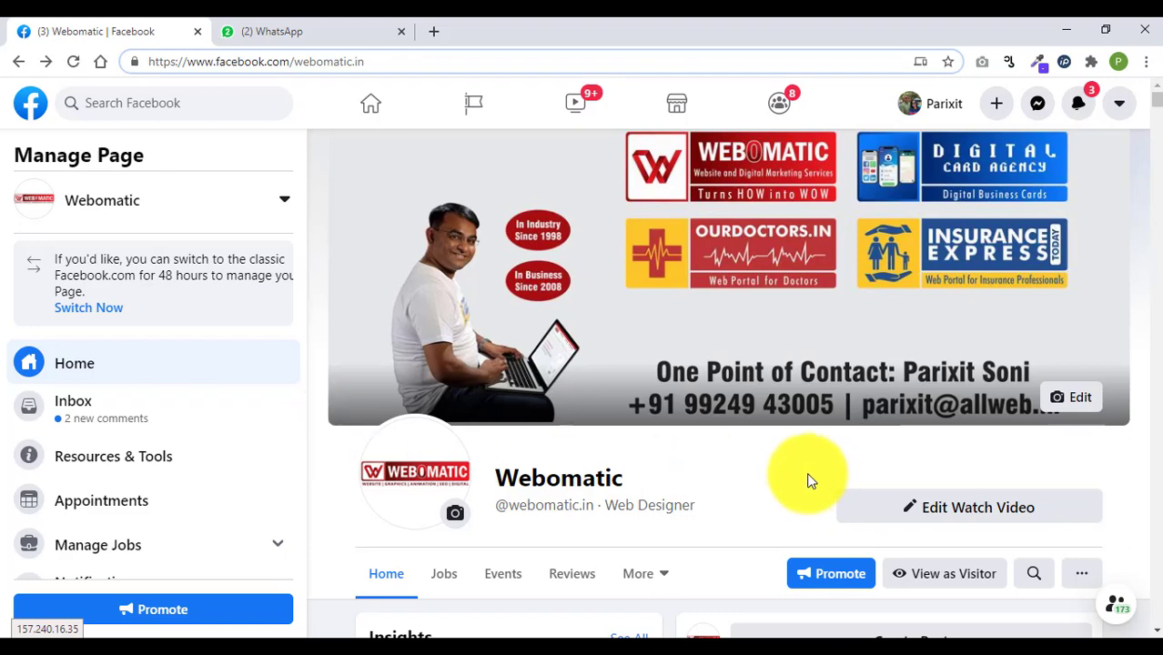
scroll(810, 478, down, 2)
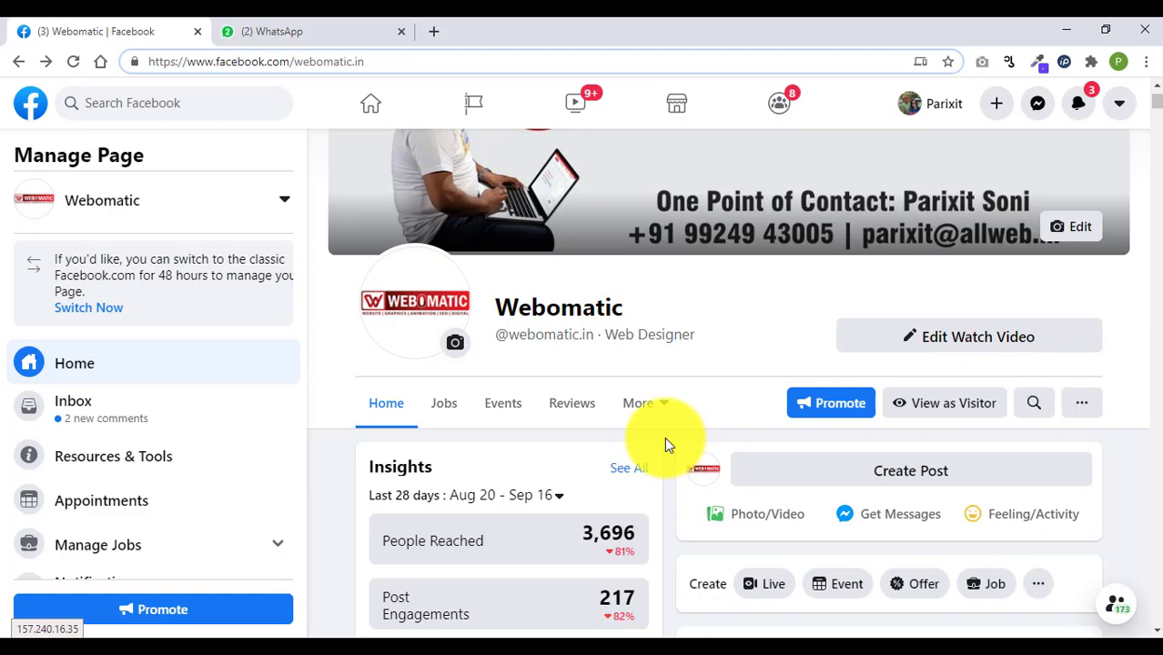
scroll(664, 444, down, 2)
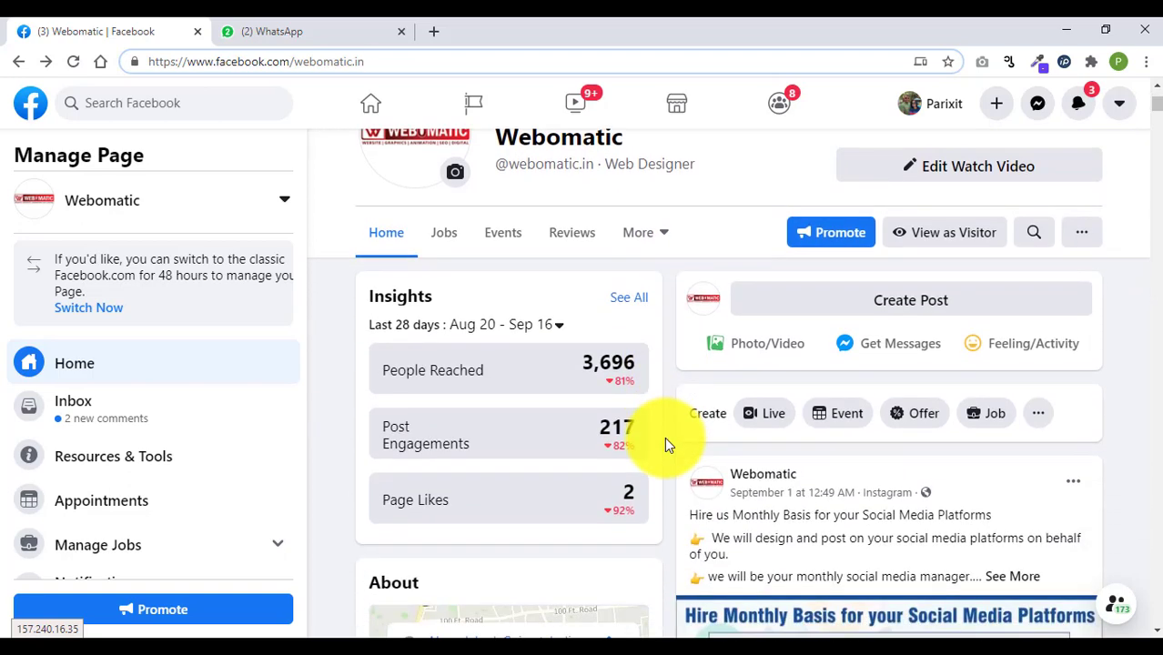
scroll(665, 444, up, 2)
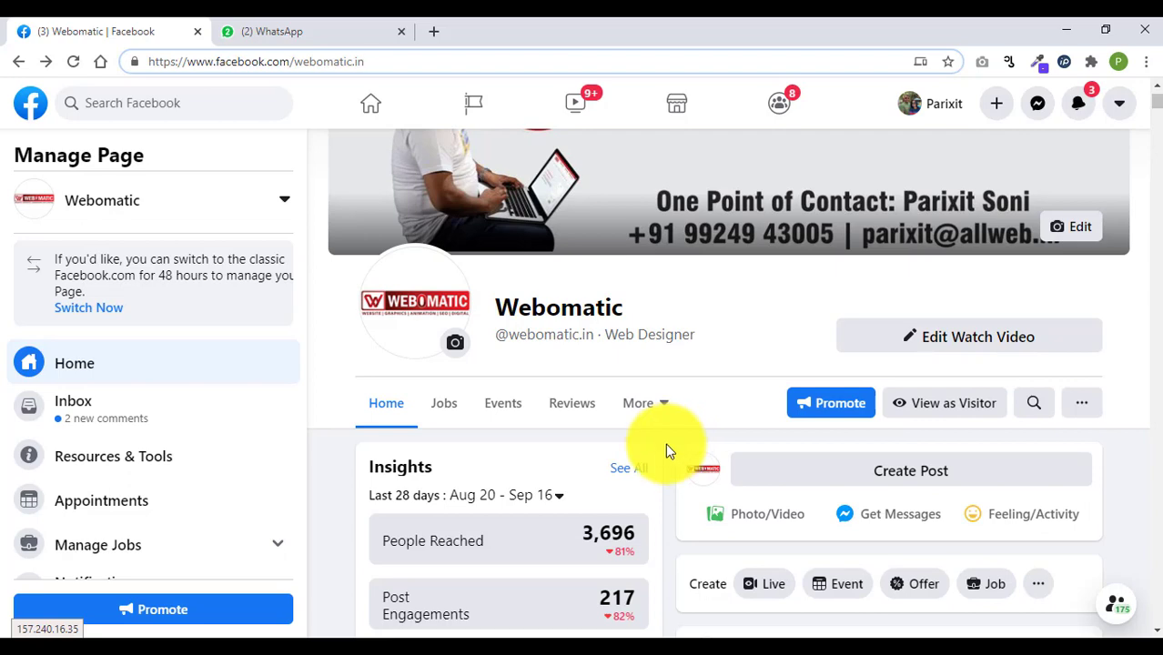
scroll(682, 401, down, 2)
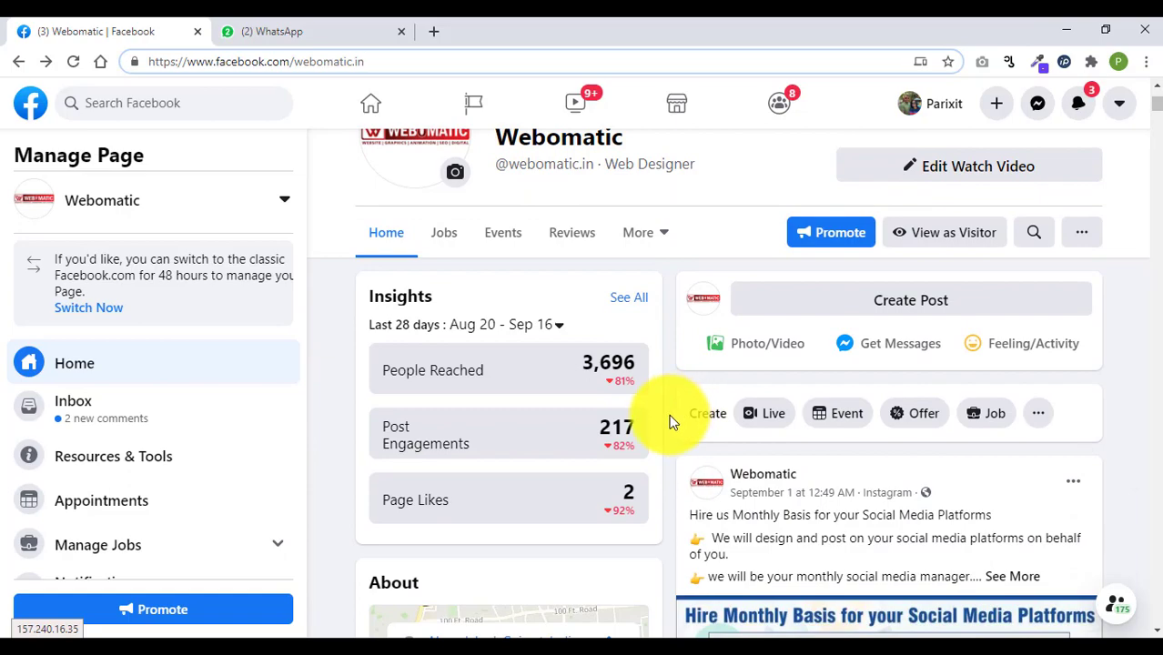
- Select images 1 to 6 in the Promotion folder and return to the Webomatic Facebook page
click(107, 652)
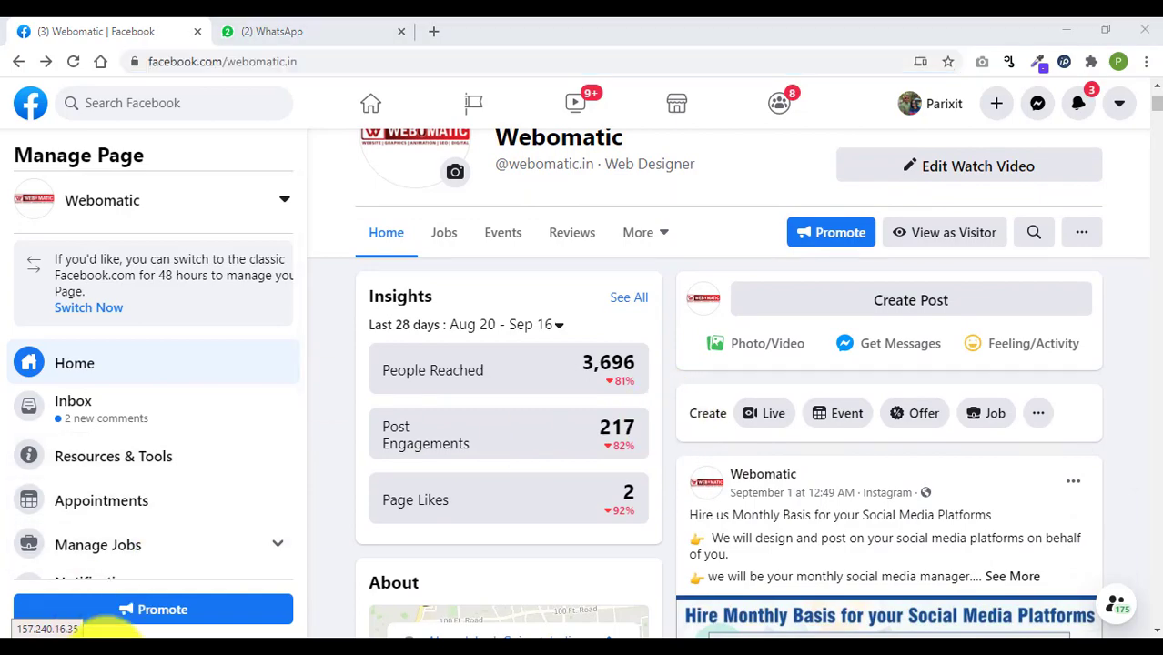
drag(276, 329, 849, 223)
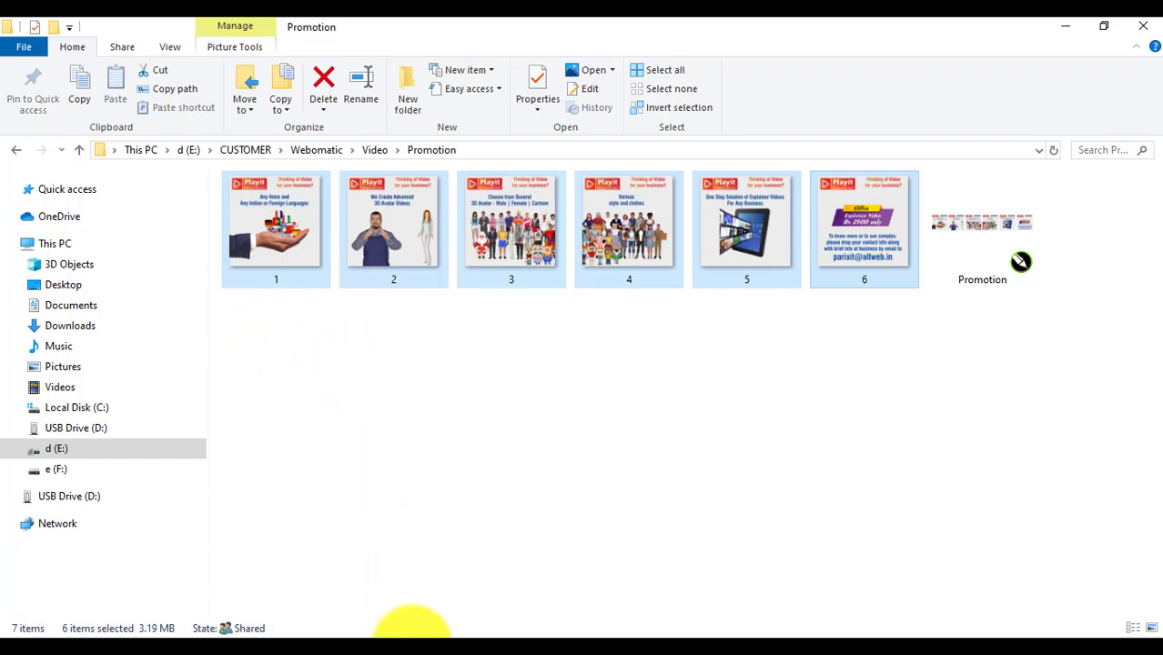
click(411, 637)
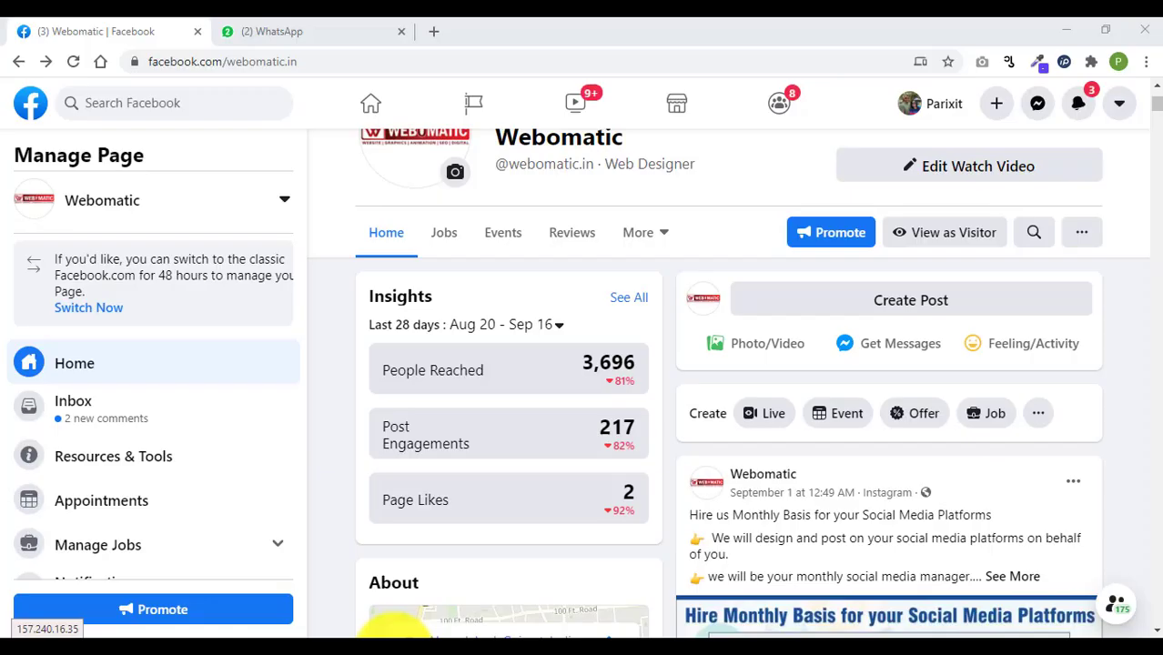
- Start a new post on the Webomatic page and remove the images already attached to it
click(896, 302)
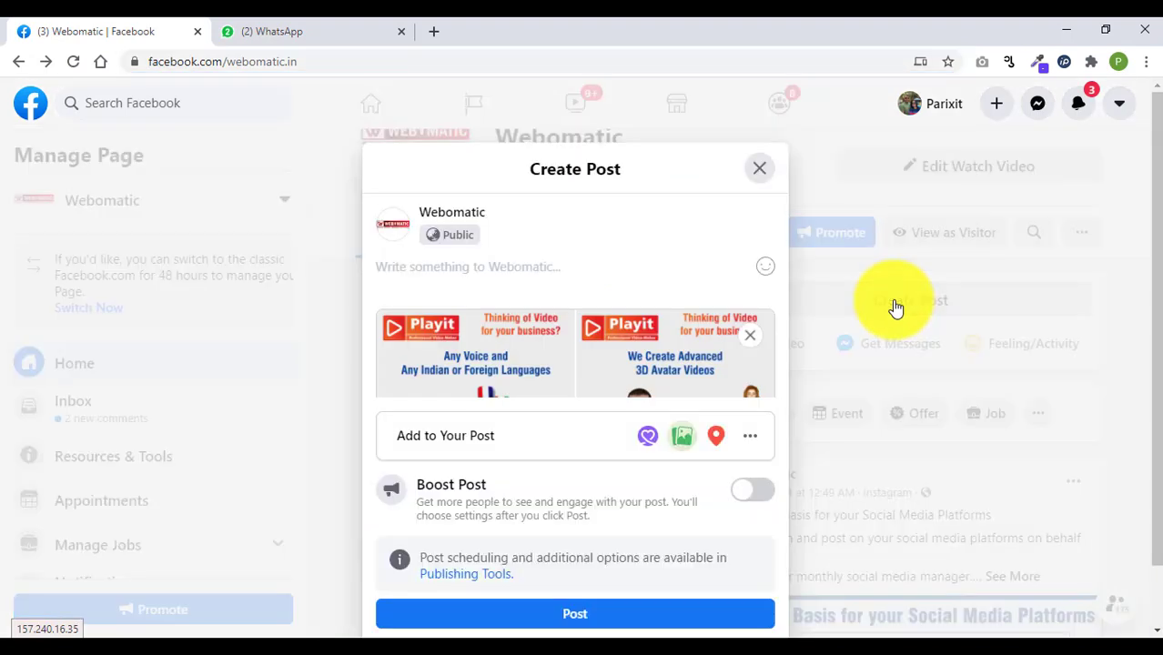
mouse_move(591, 332)
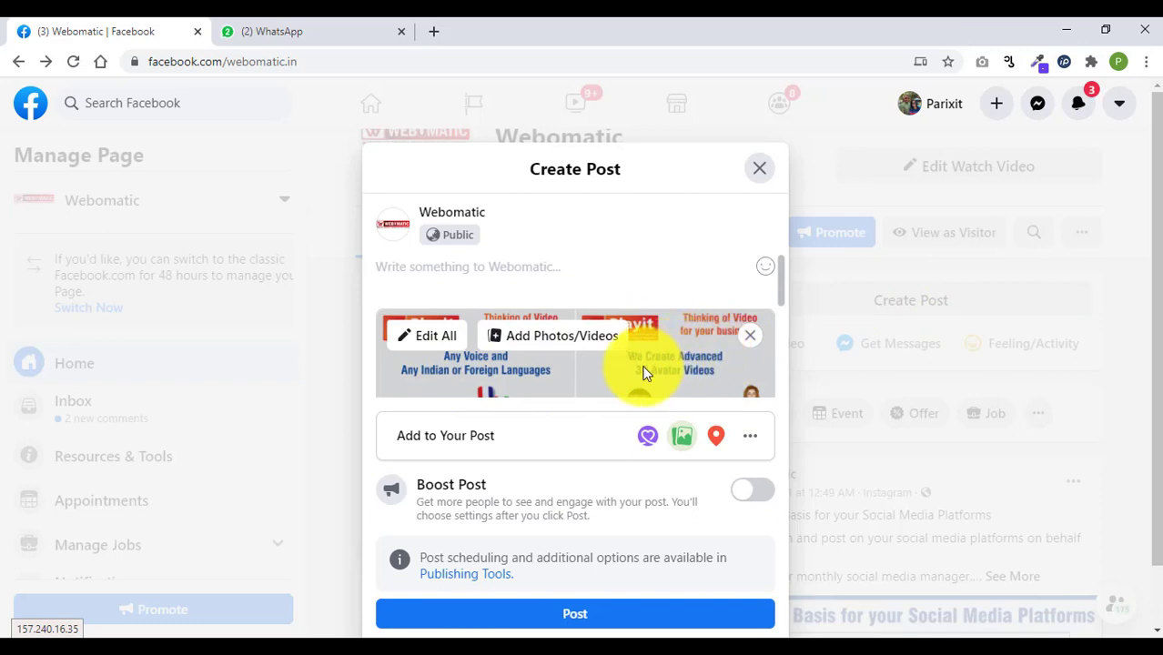
click(750, 336)
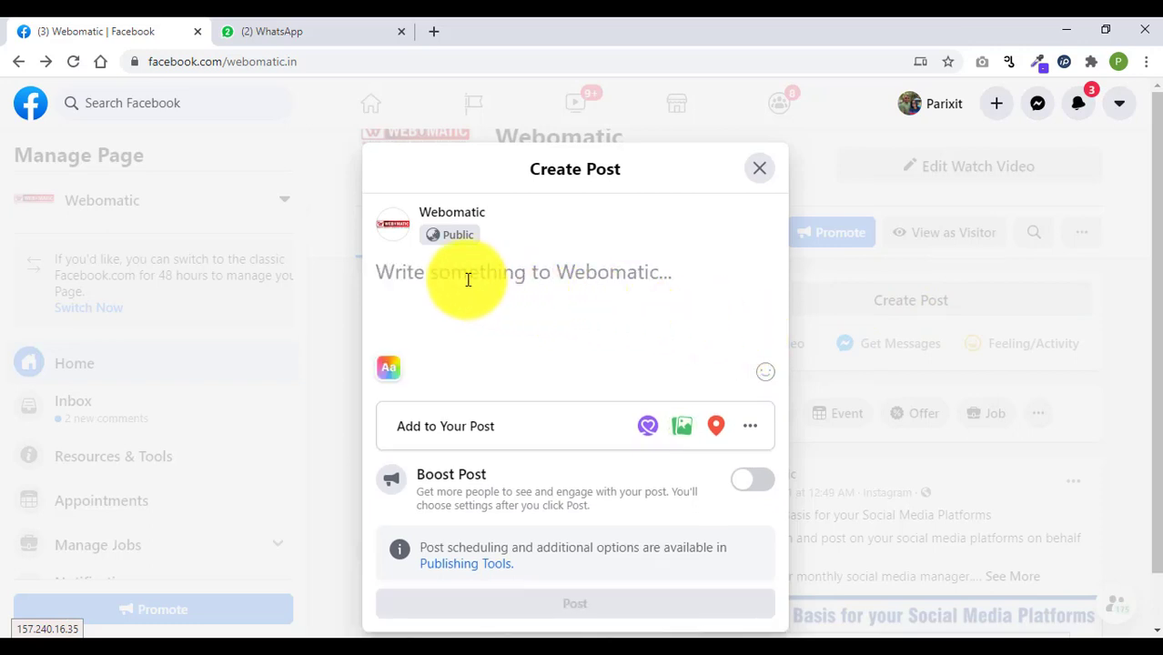
click(408, 276)
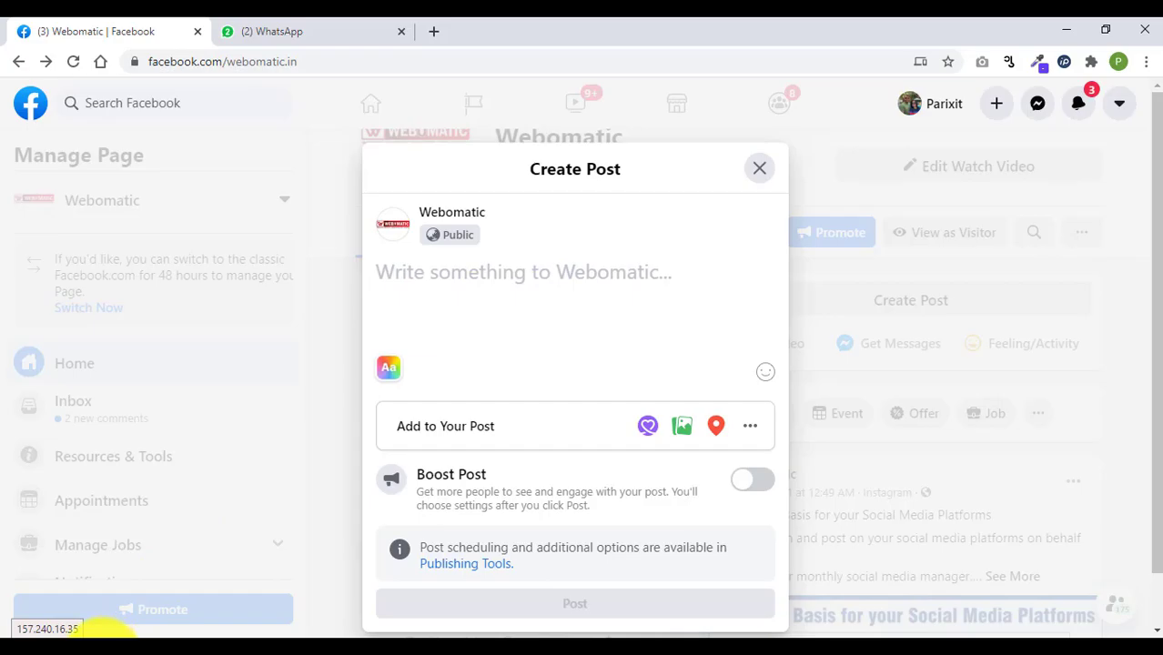
- Attach images 1 to 6 from the Promotion folder to the new Facebook post
click(104, 649)
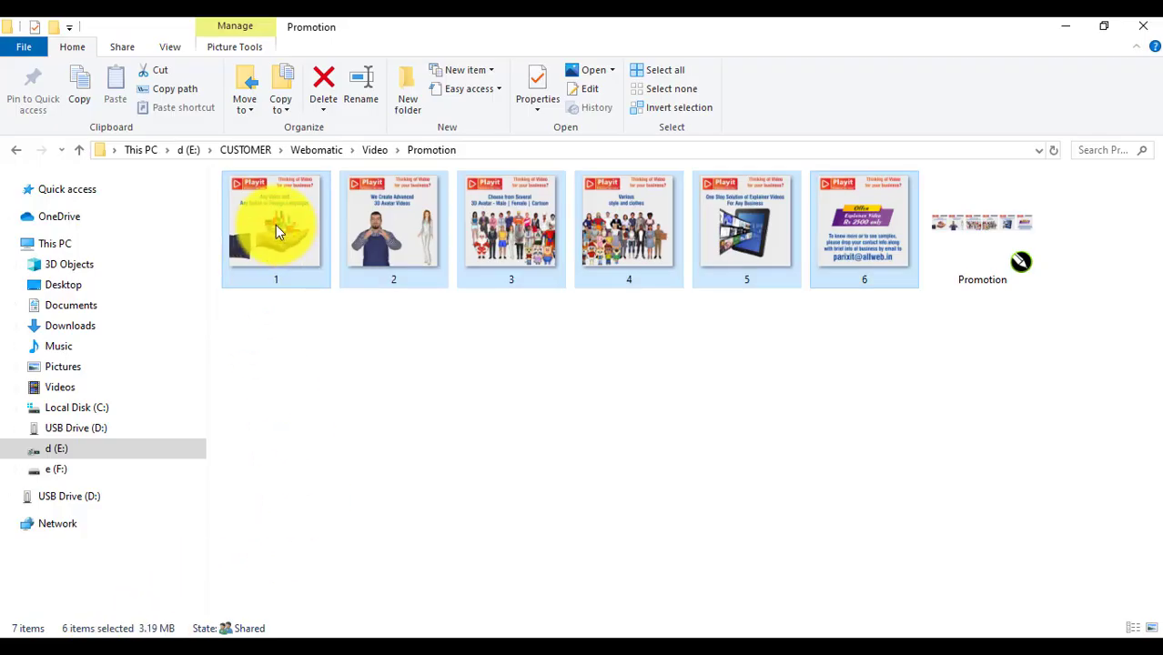
drag(276, 229, 510, 344)
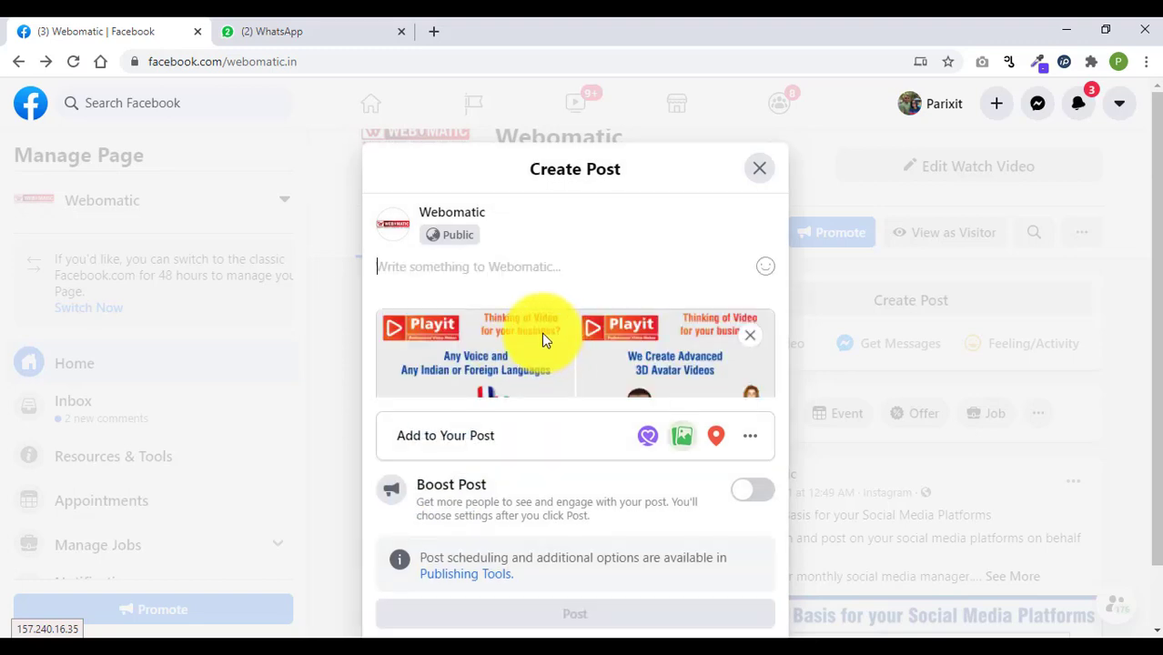
scroll(542, 332, down, 5)
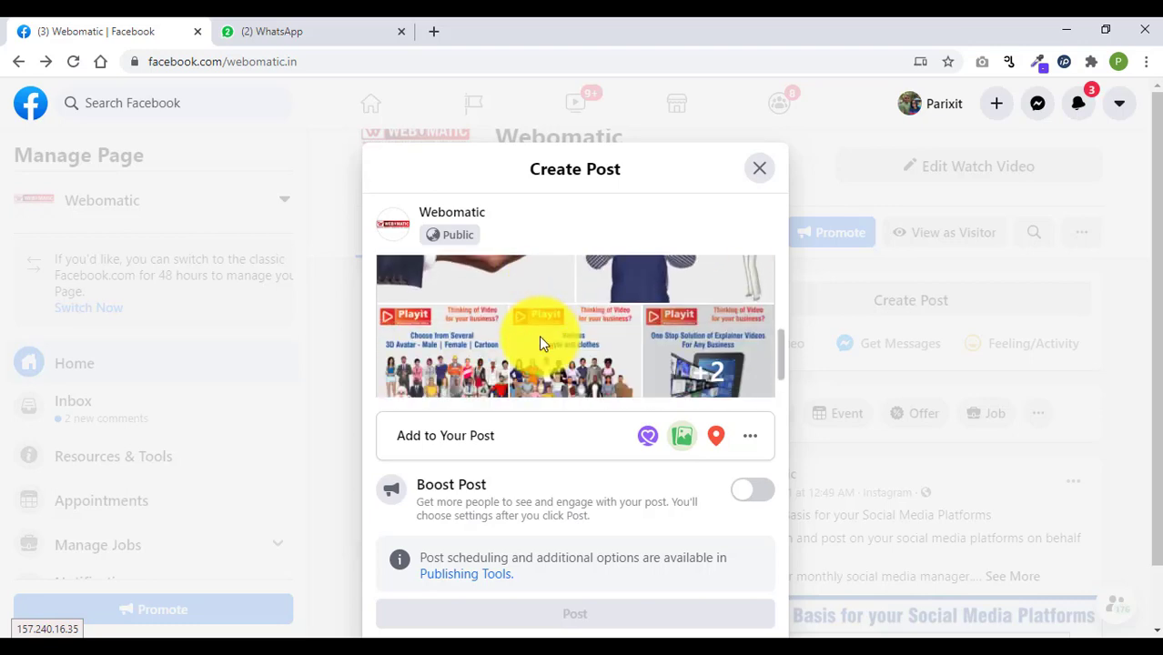
scroll(513, 341, up, 3)
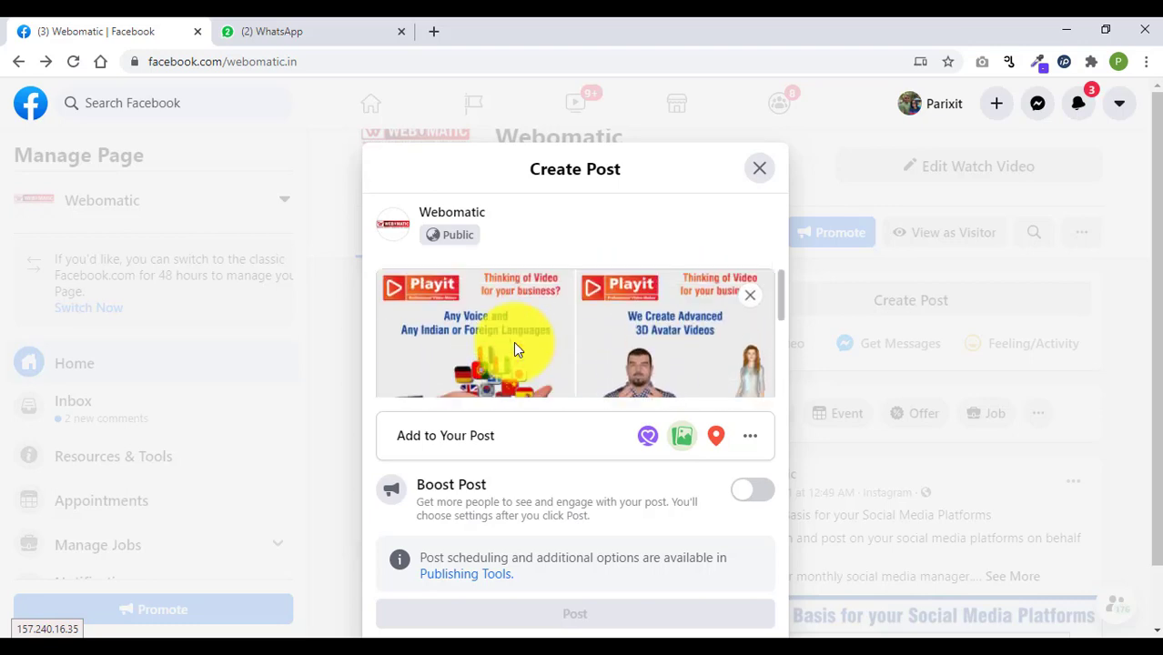
click(418, 278)
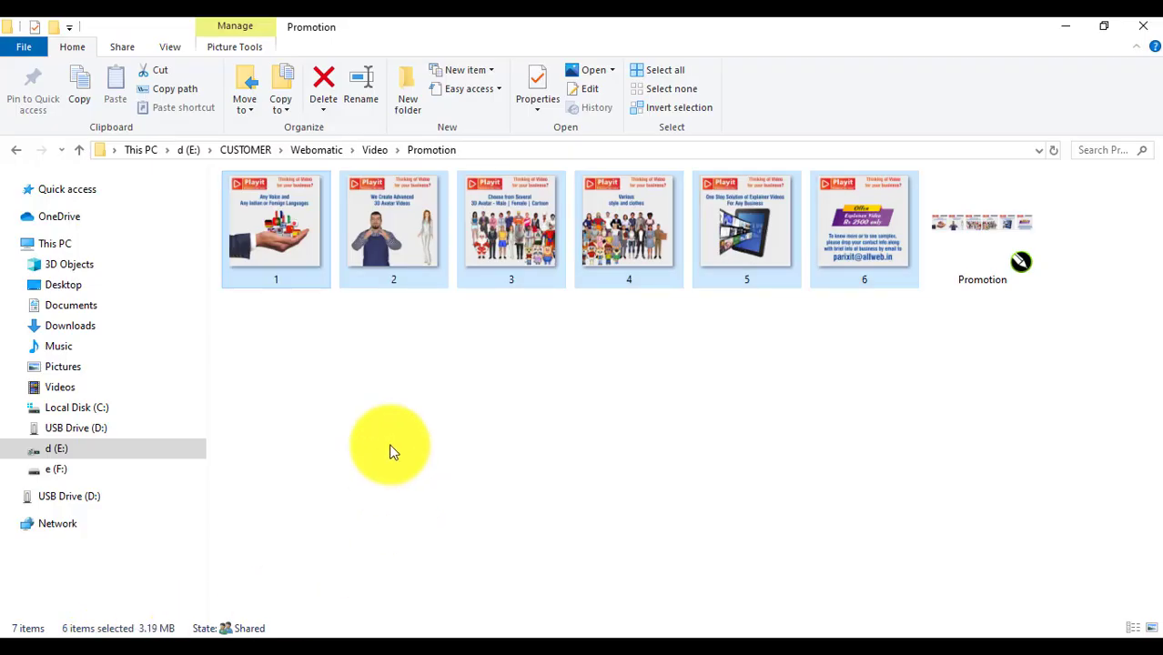
- Review the promotional images 1.png to 6.png from the Promotion folder one by one in the Photos viewer
click(284, 307)
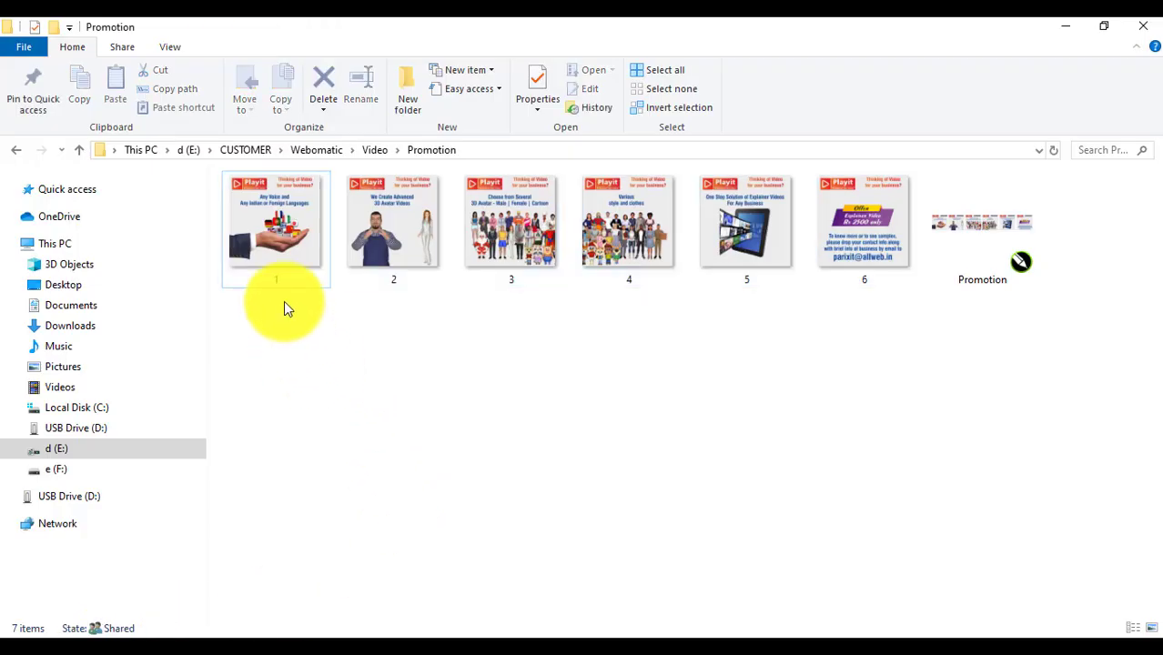
click(267, 246)
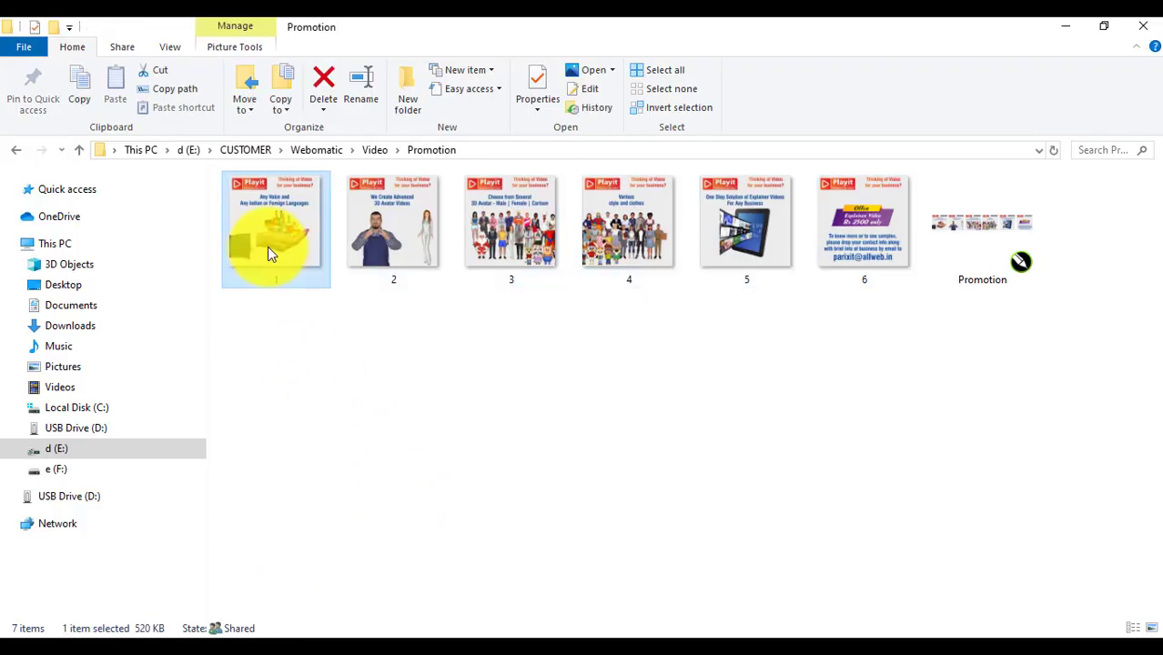
double_click(267, 247)
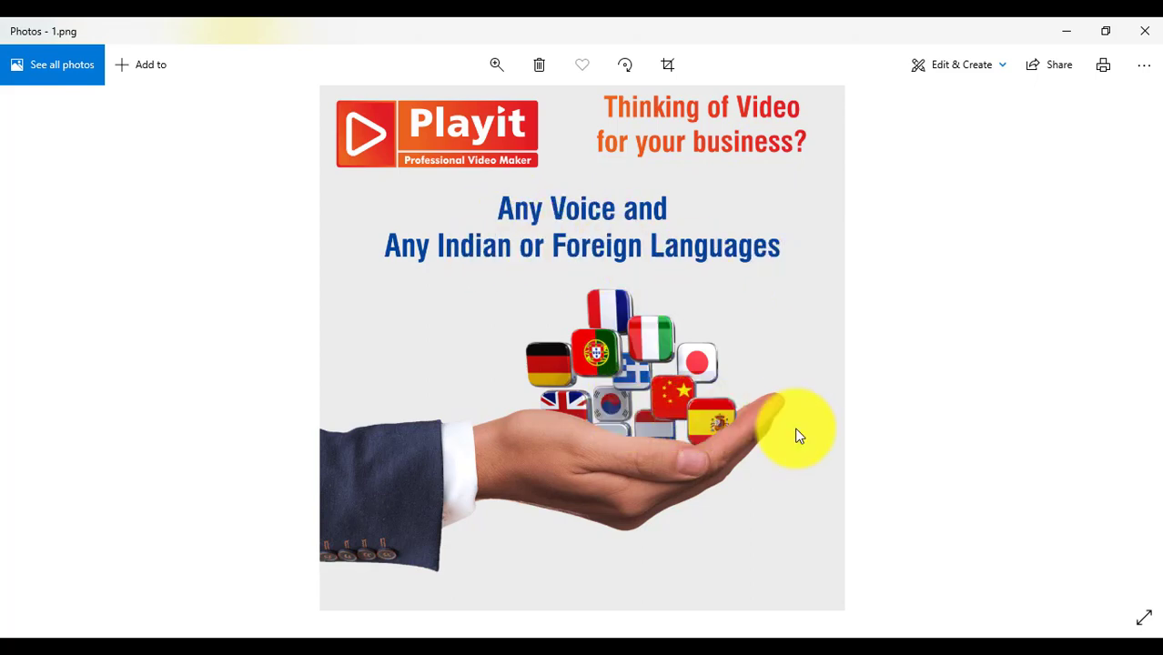
click(1129, 353)
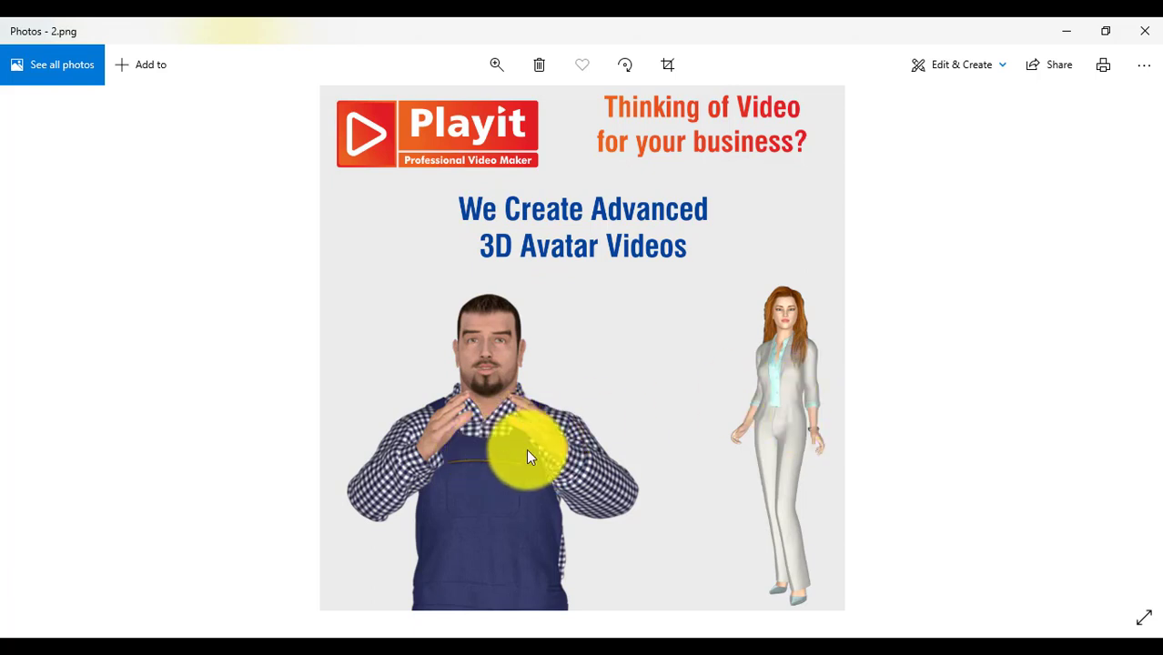
mouse_move(1157, 357)
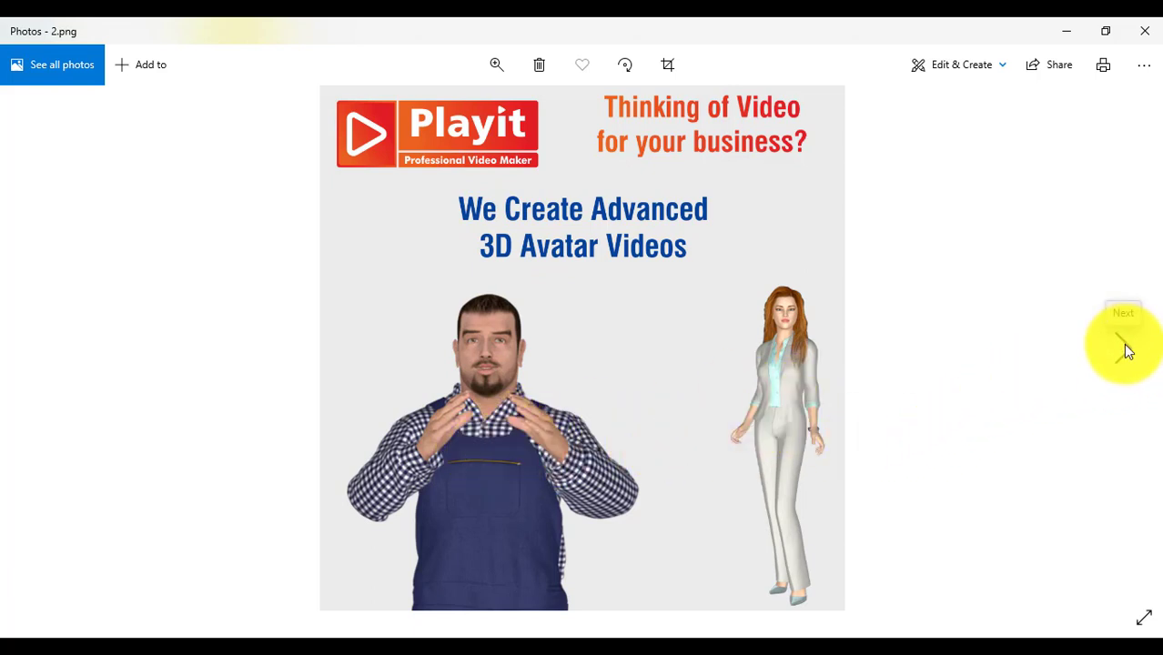
click(1125, 350)
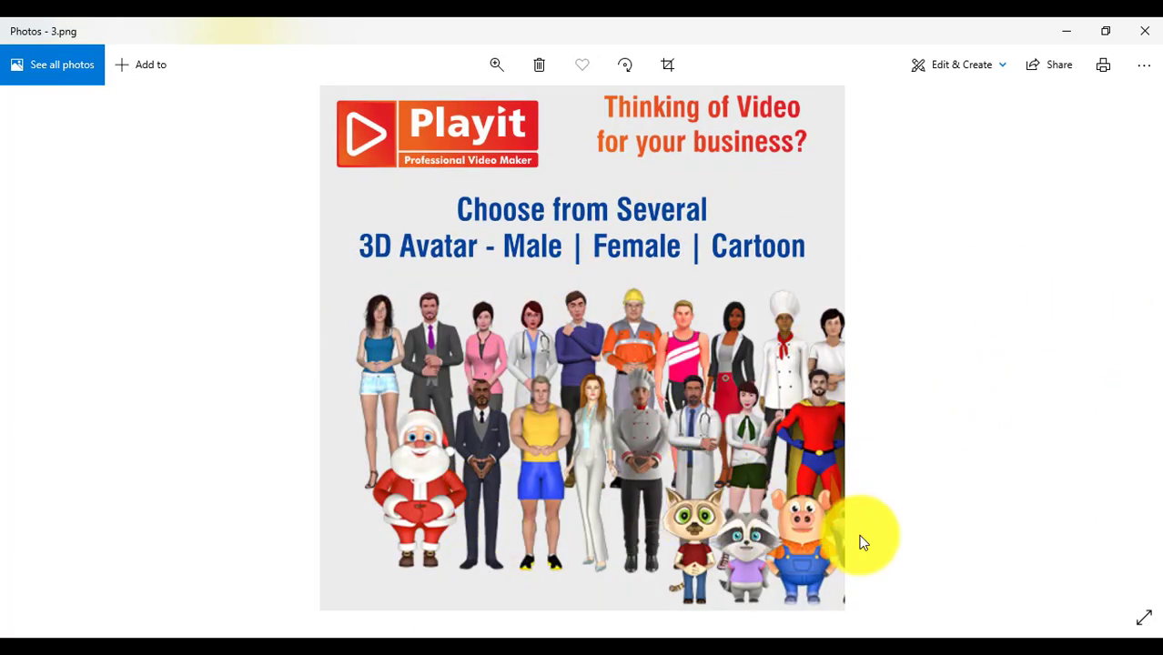
click(1125, 351)
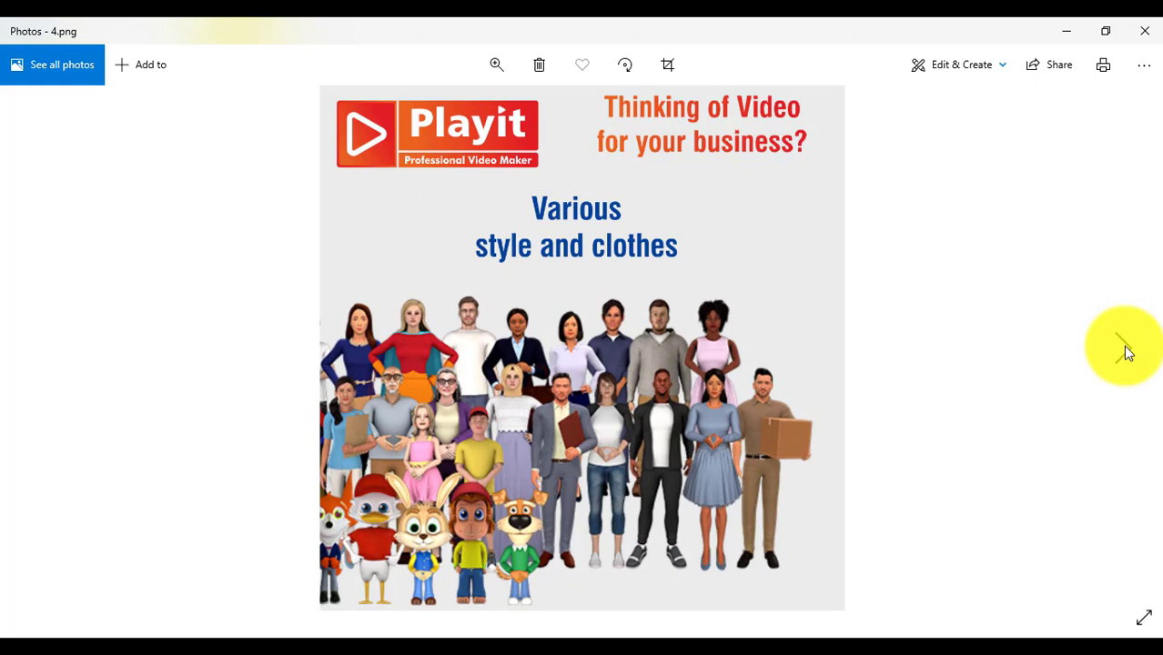
click(1125, 351)
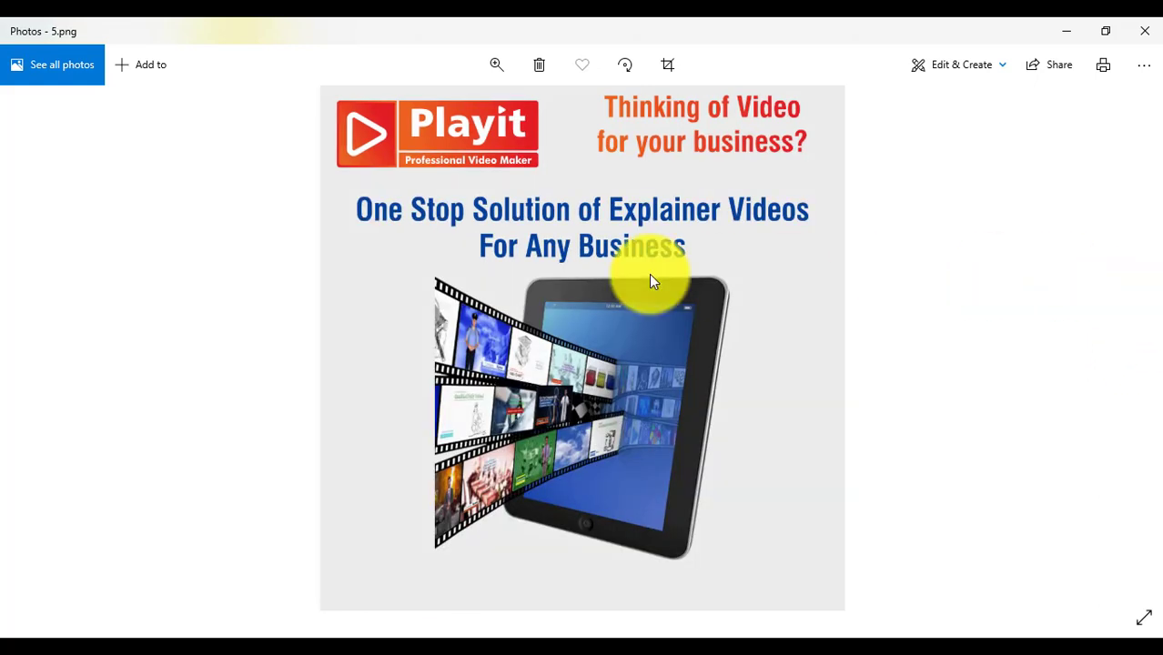
click(1122, 343)
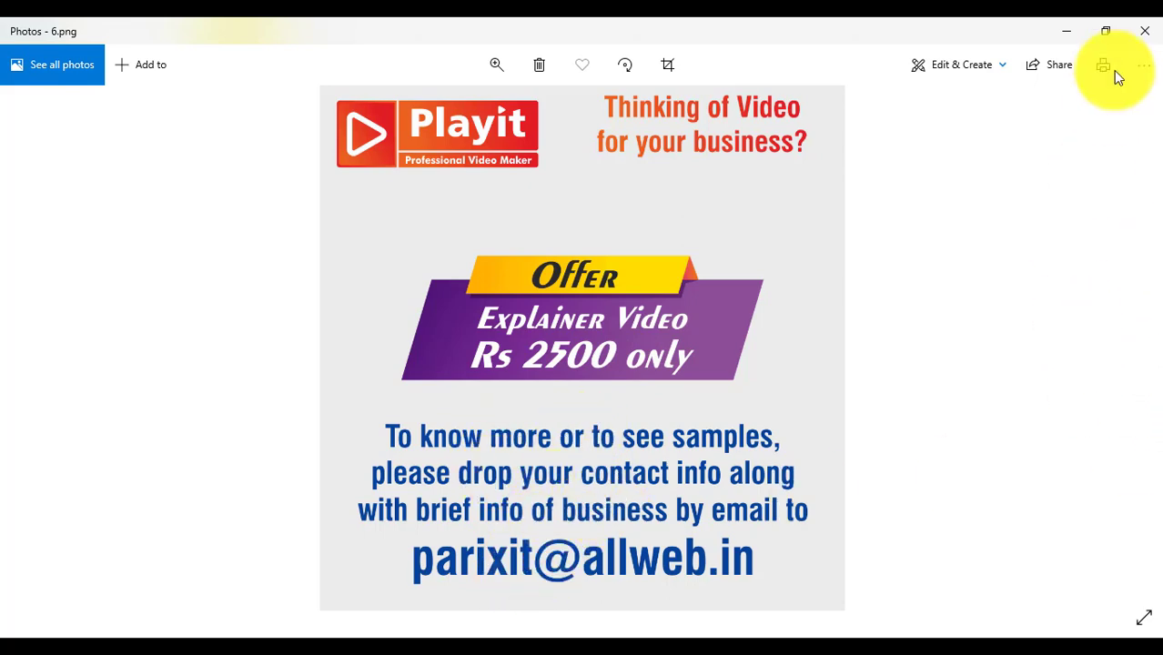
click(1148, 36)
drag(273, 315, 851, 233)
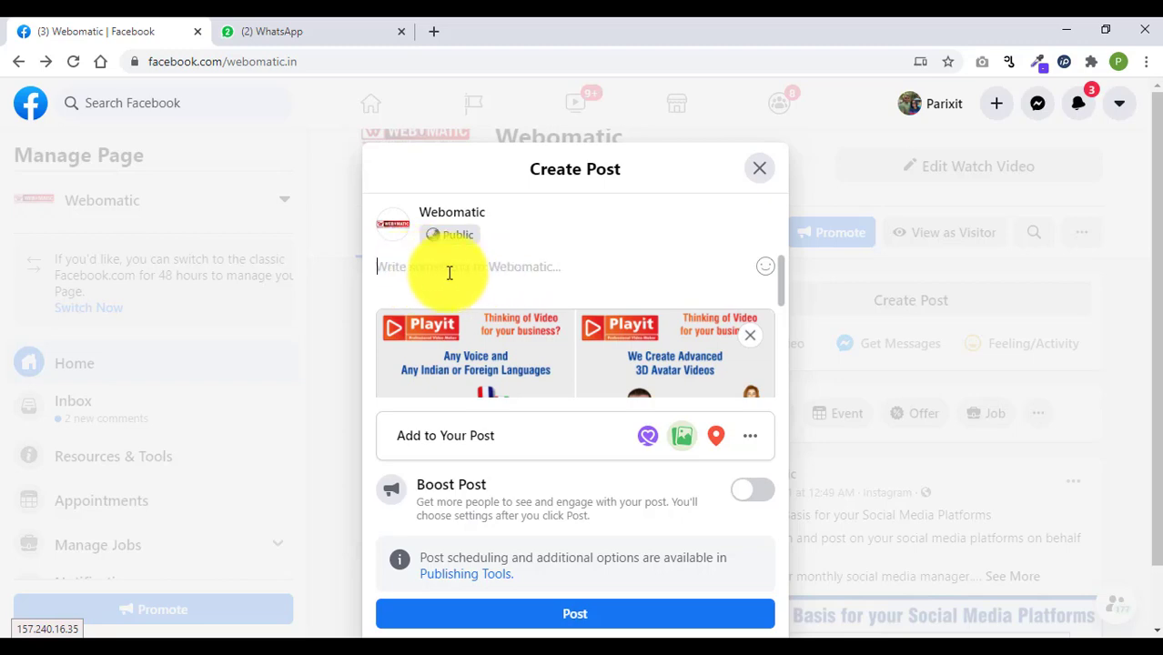
- Switch to WhatsApp and copy the whole explainer video promotion message from the Webomatic Self Number chat
click(293, 32)
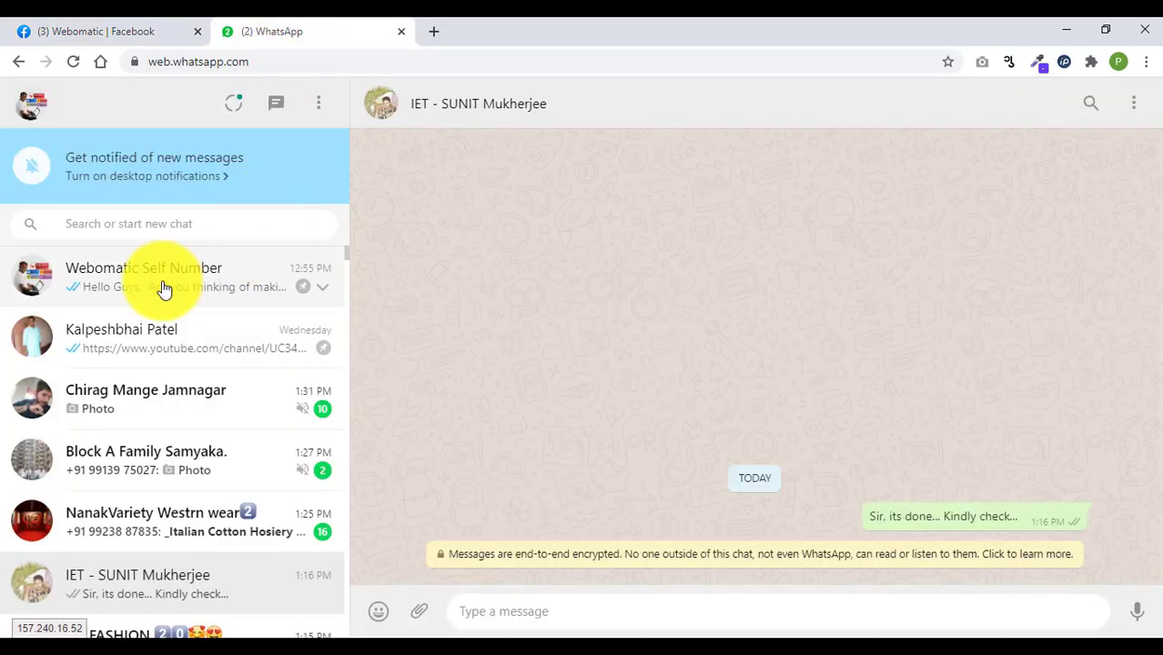
click(164, 289)
click(698, 554)
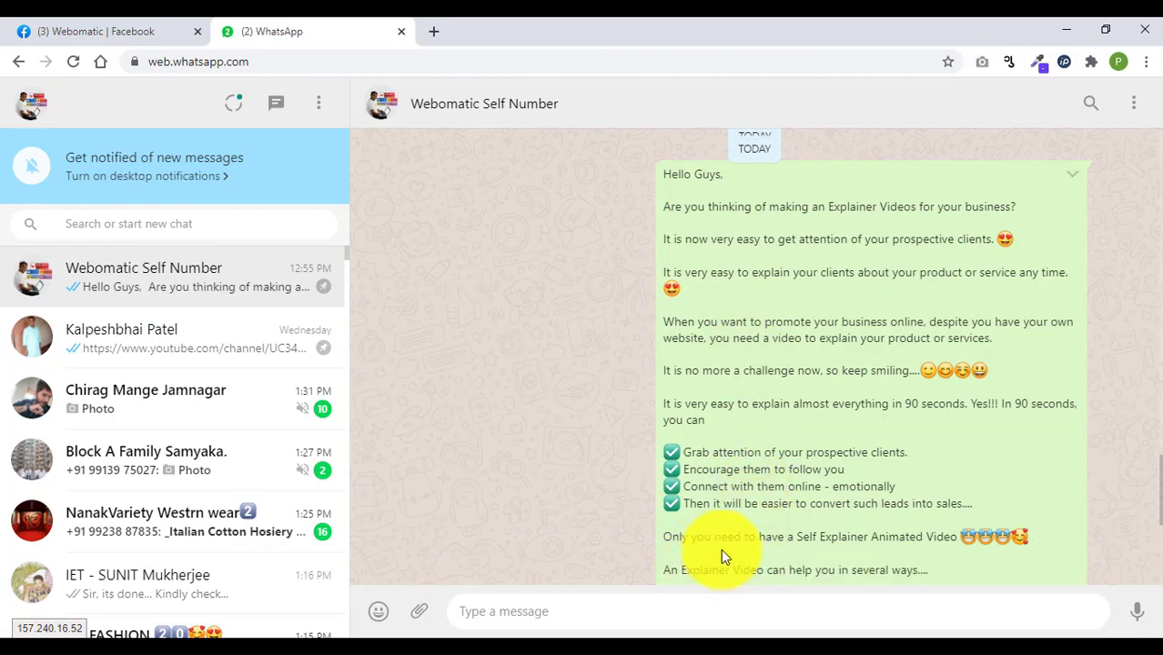
drag(668, 173, 723, 175)
scroll(734, 459, down, 4)
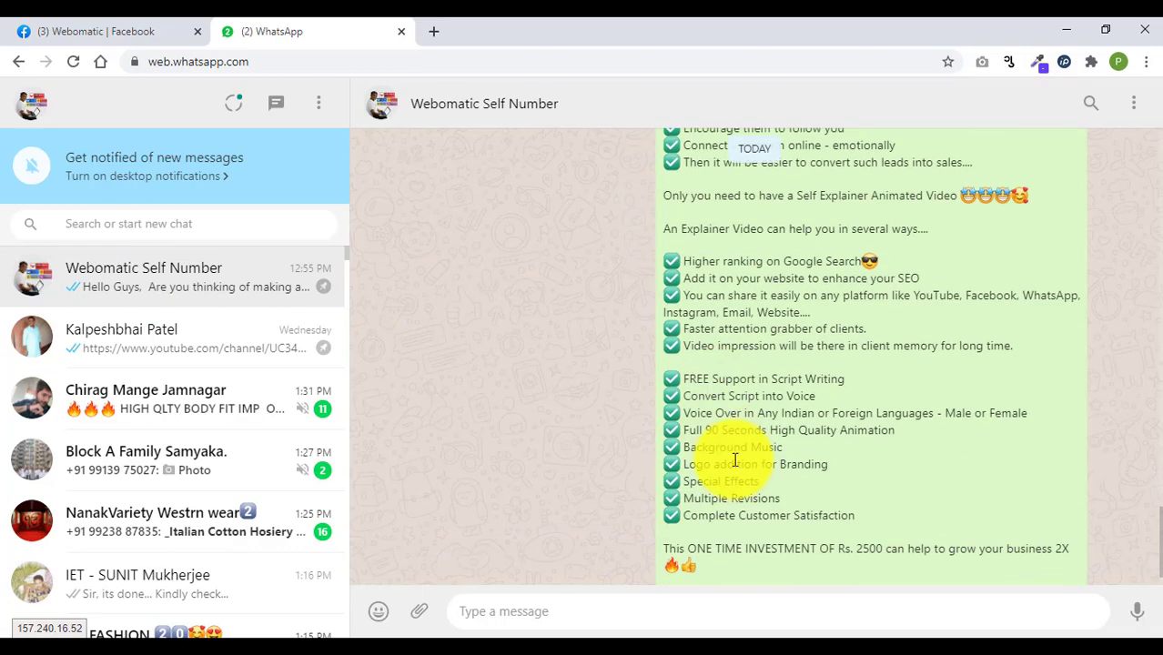
shift+click(996, 559)
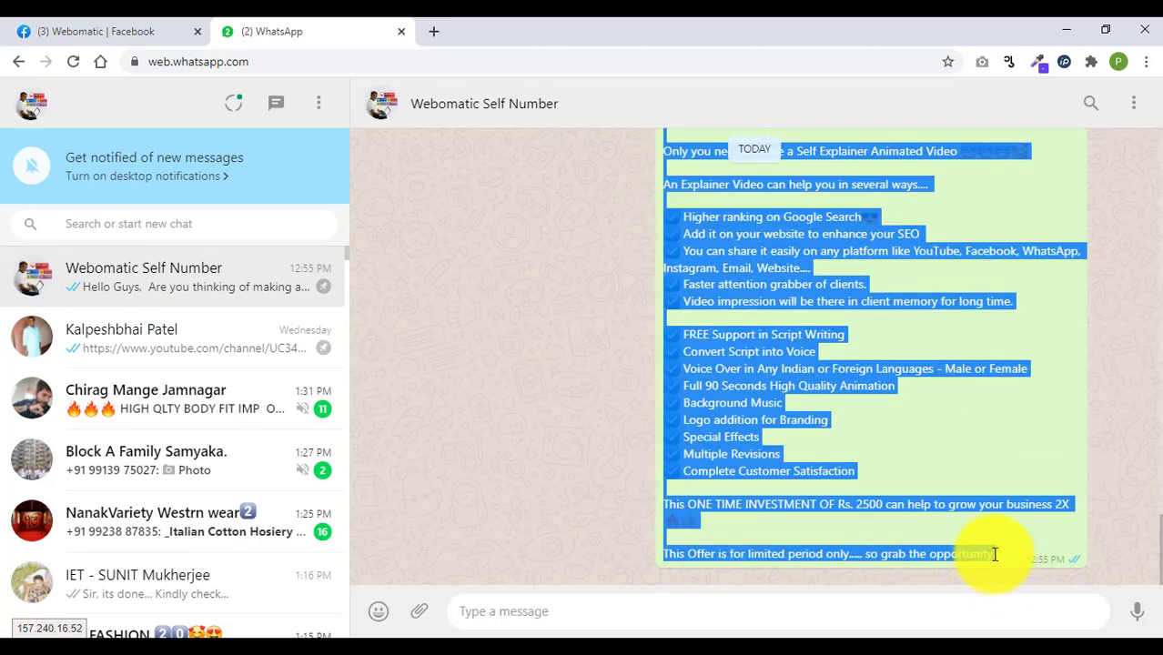
- Return to the Facebook post, paste the copied promotional message as its text and check it from start to end
click(130, 32)
click(470, 277)
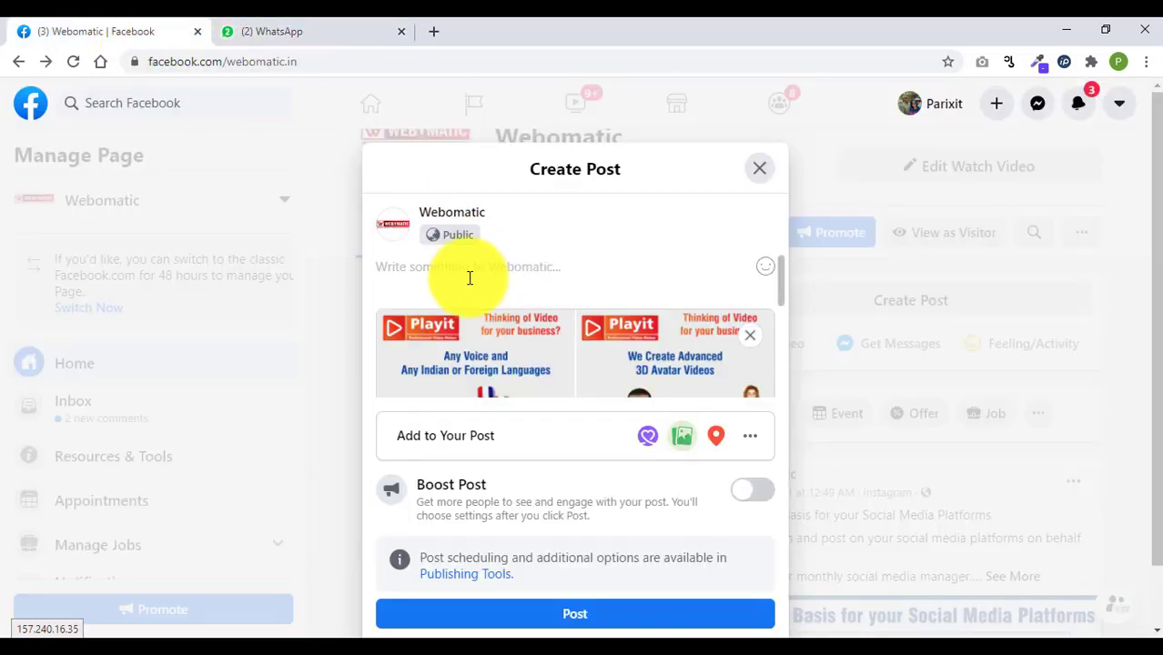
key(ctrl+v)
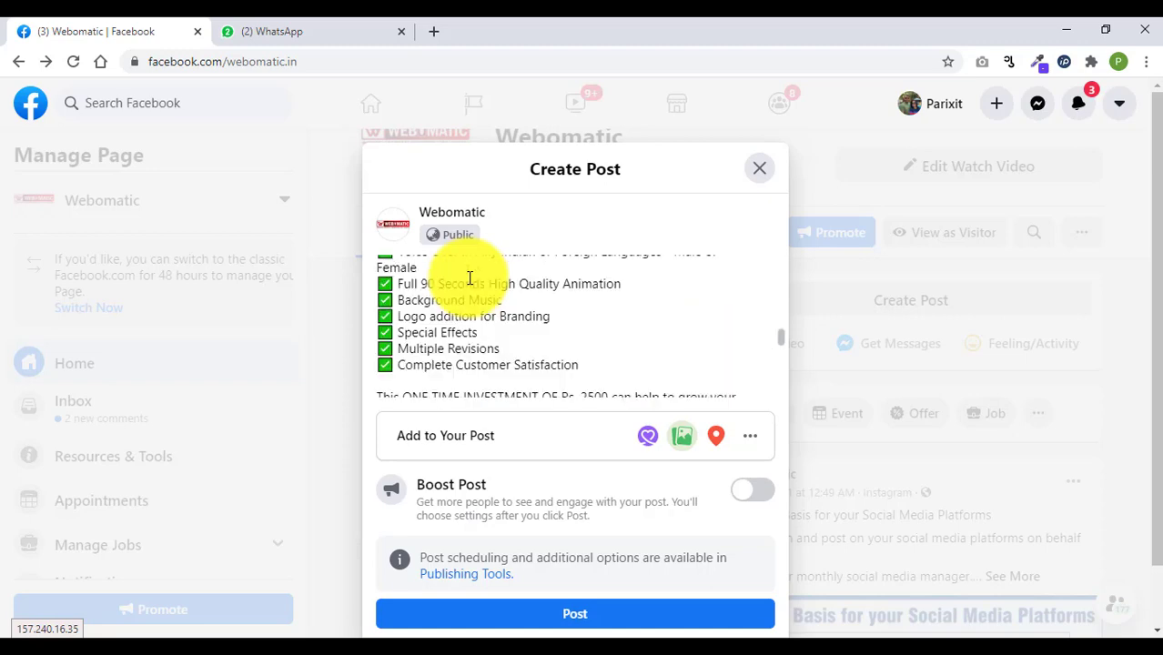
scroll(510, 337, up, 3)
scroll(520, 338, up, 6)
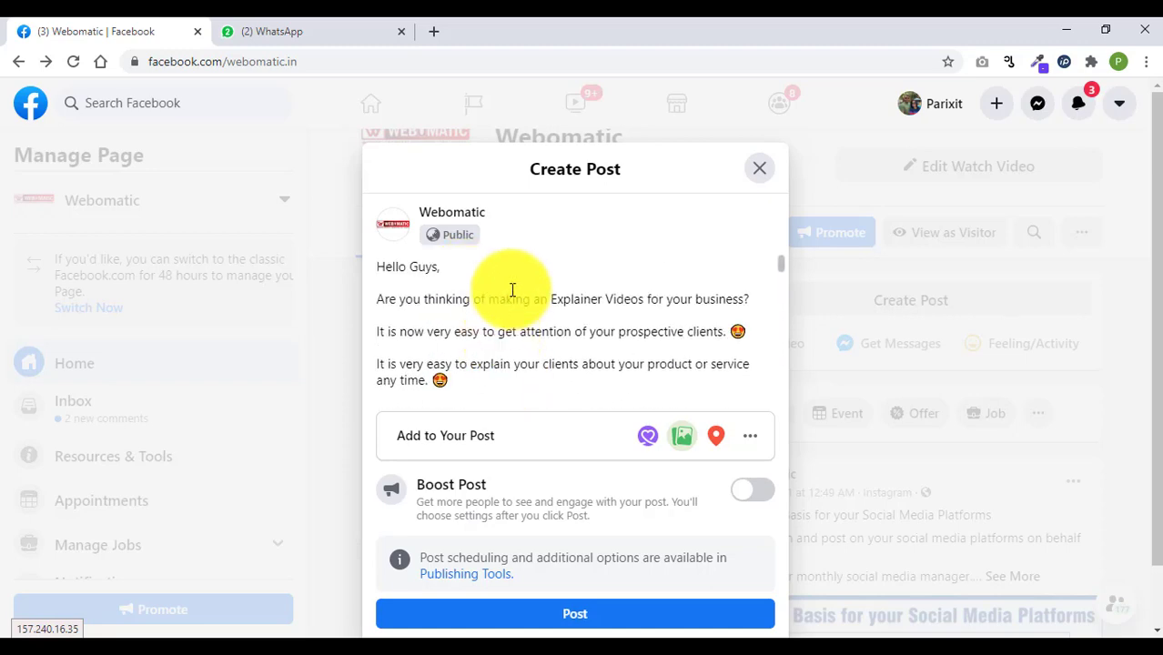
scroll(517, 309, down, 10)
scroll(511, 348, down, 4)
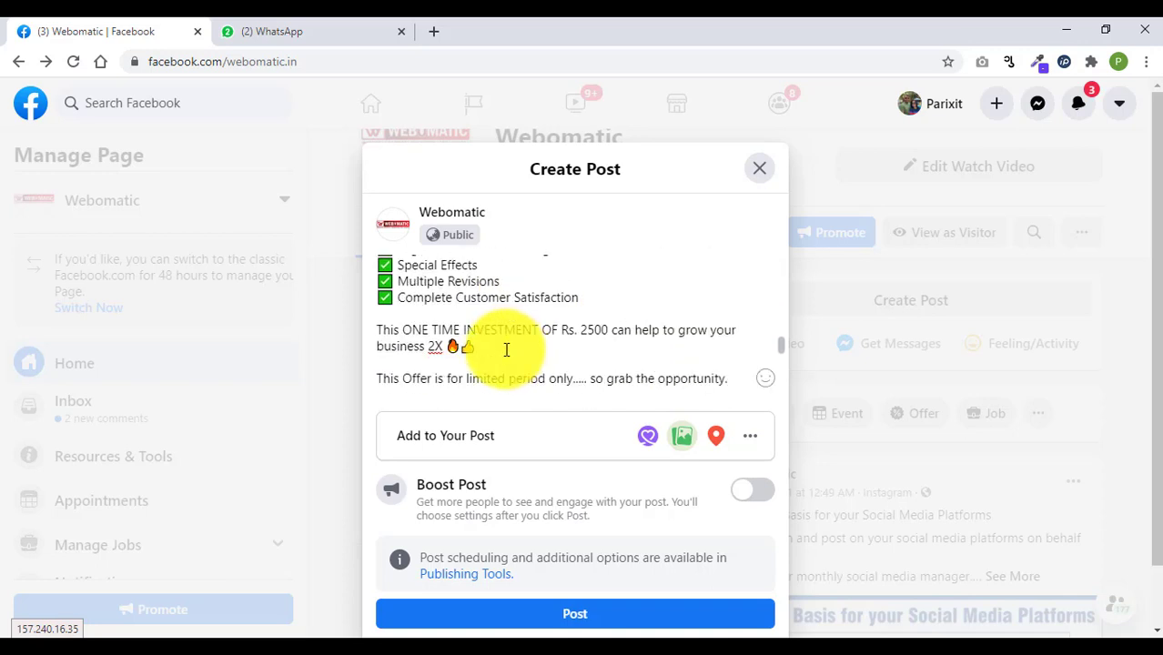
- Add the hashtags #explainervideo #doctors #licagent on a new line below the closing offer sentence of the post
mouse_move(511, 384)
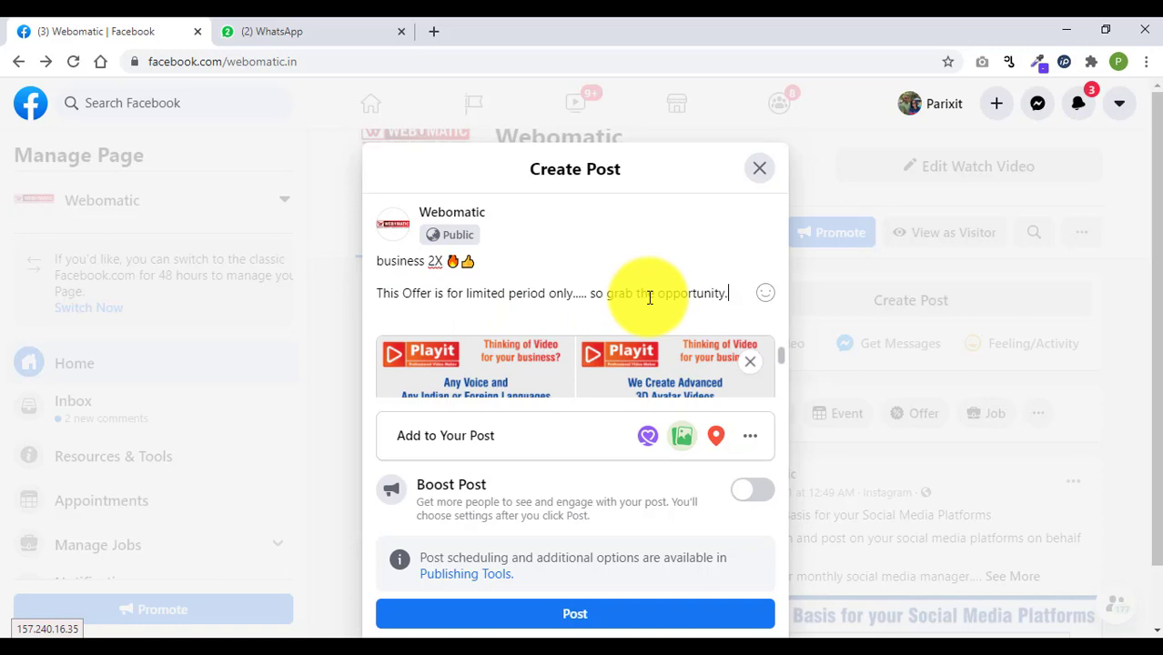
key(Return)
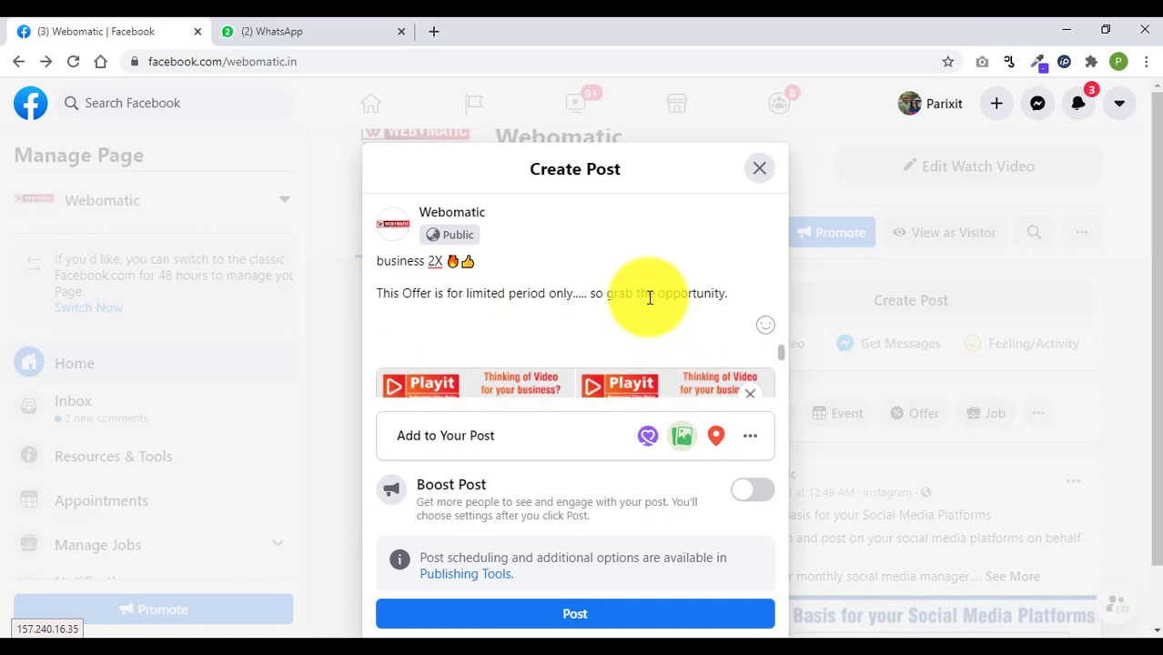
text(#)
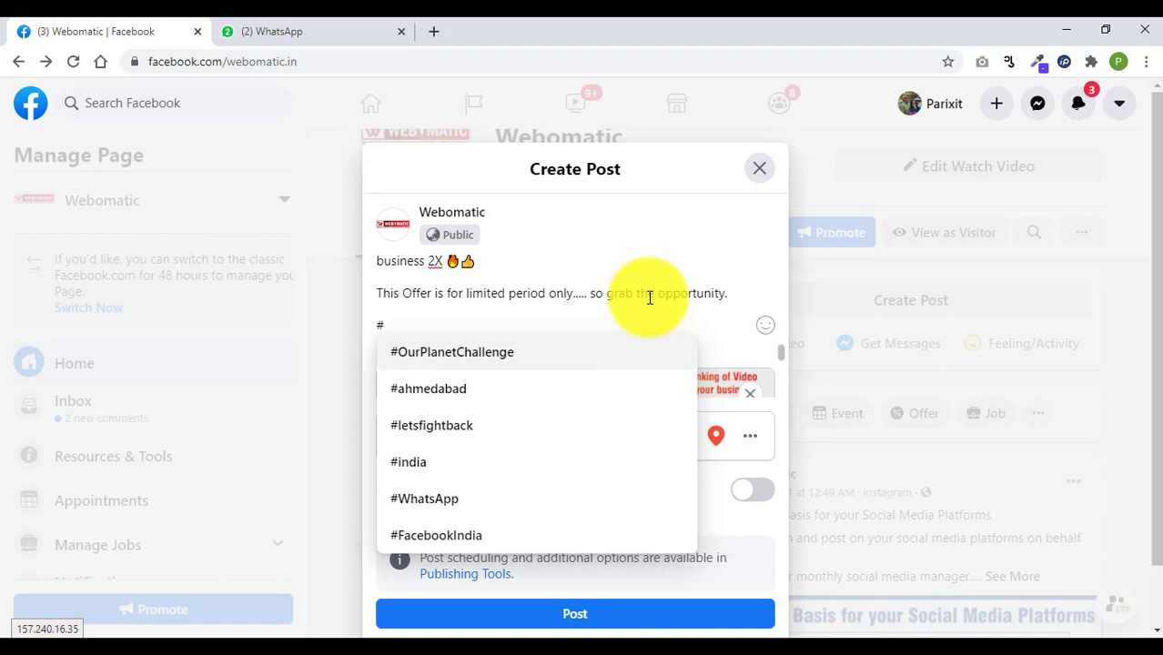
text(expl)
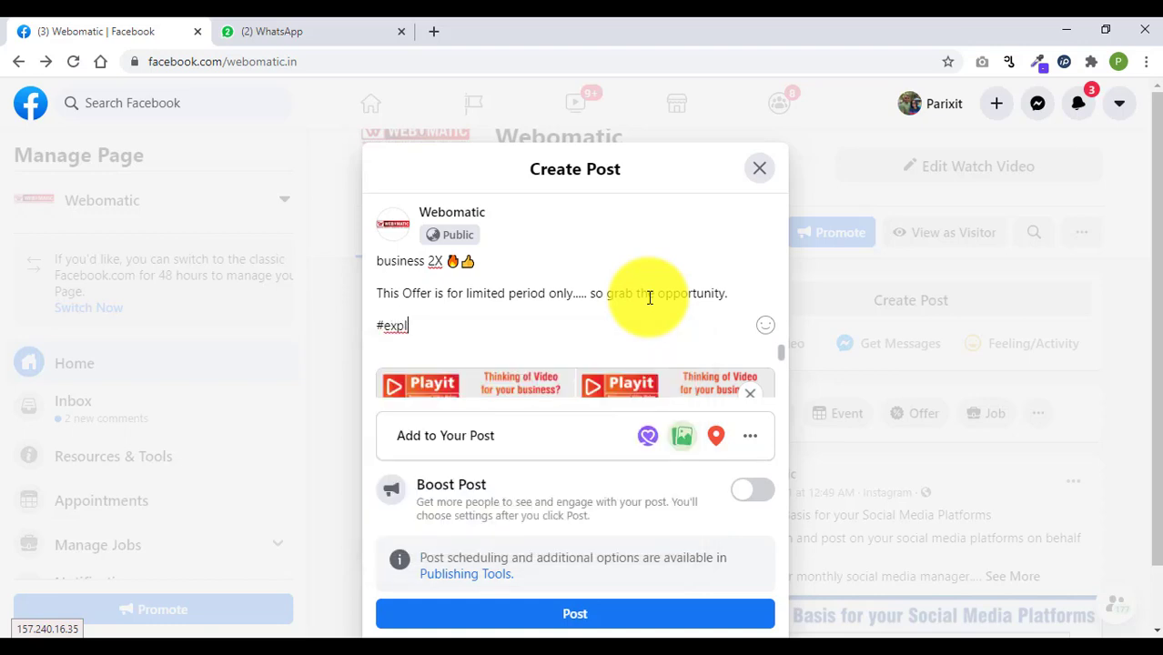
text(ainervideo )
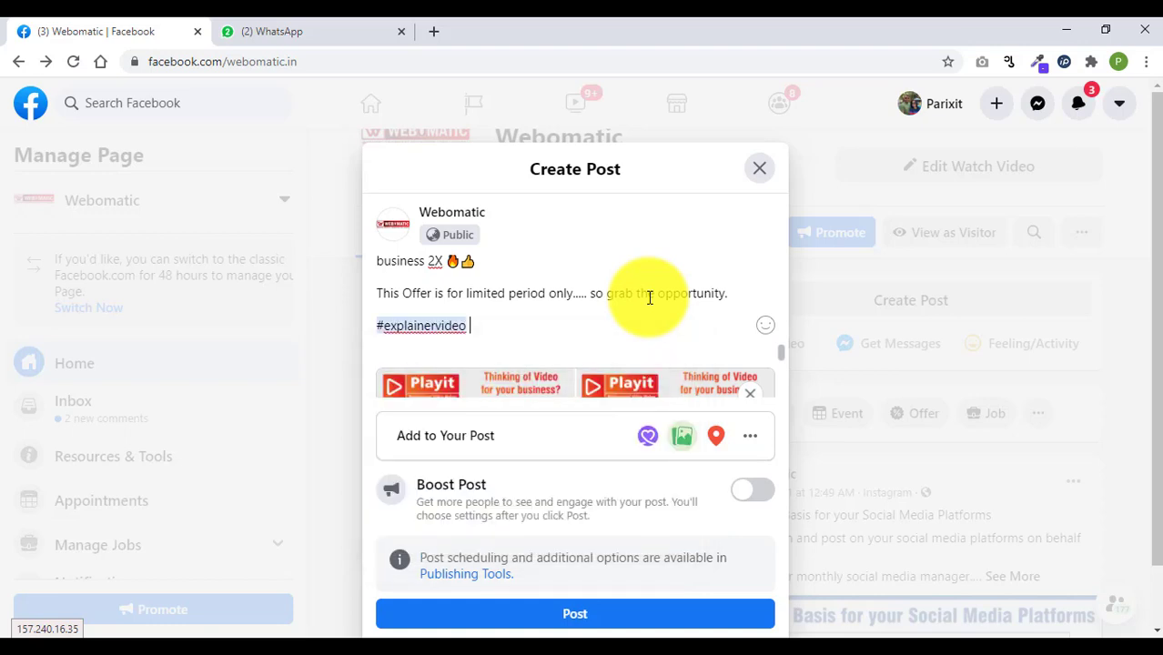
text(#)
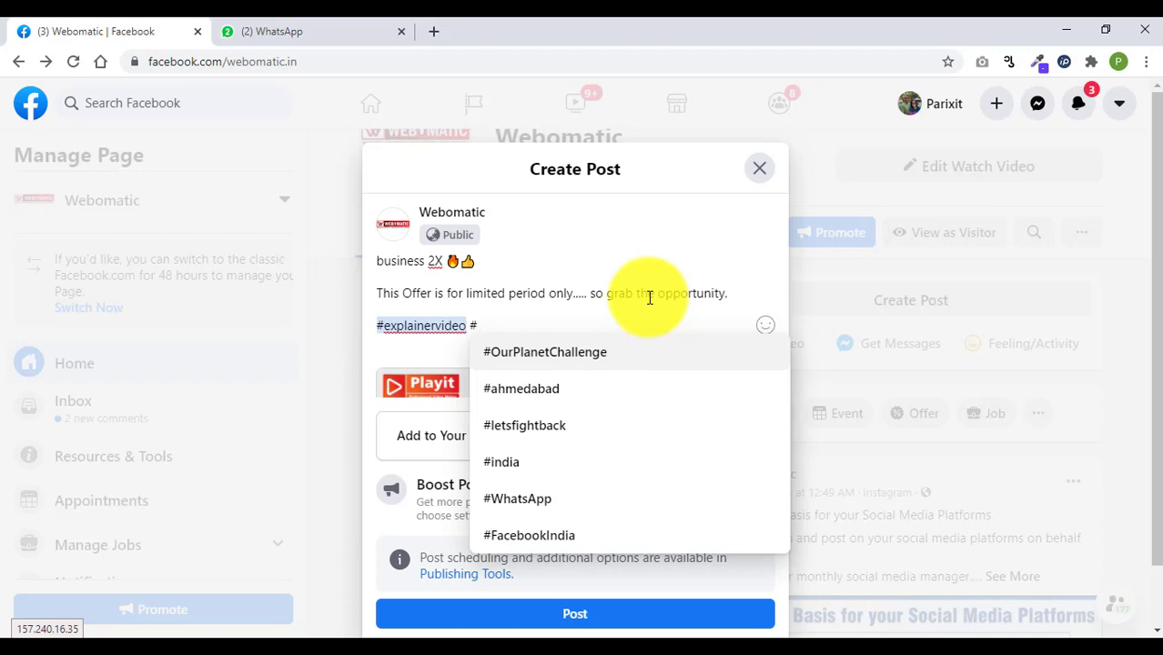
text(doctors)
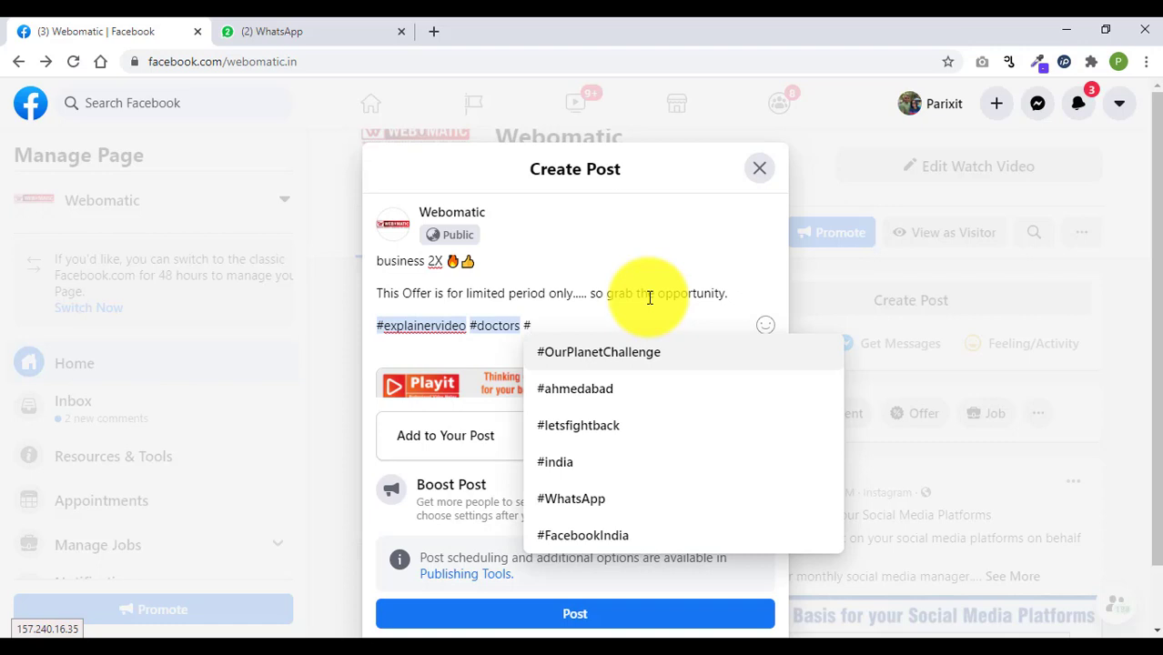
text(#licage)
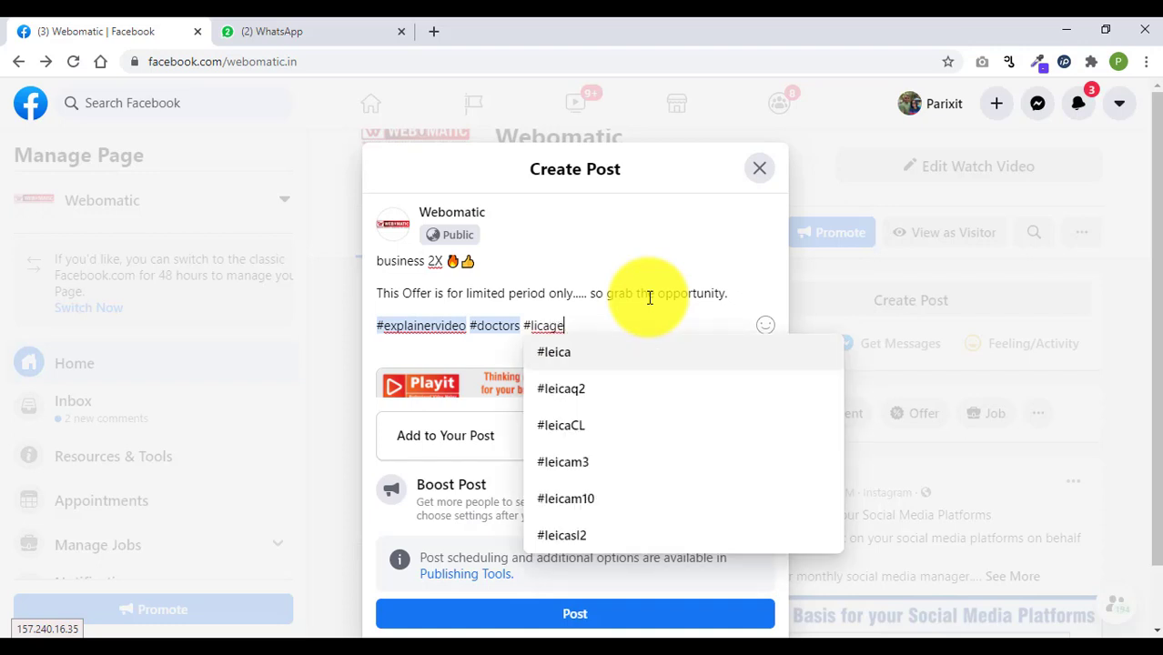
text(nt)
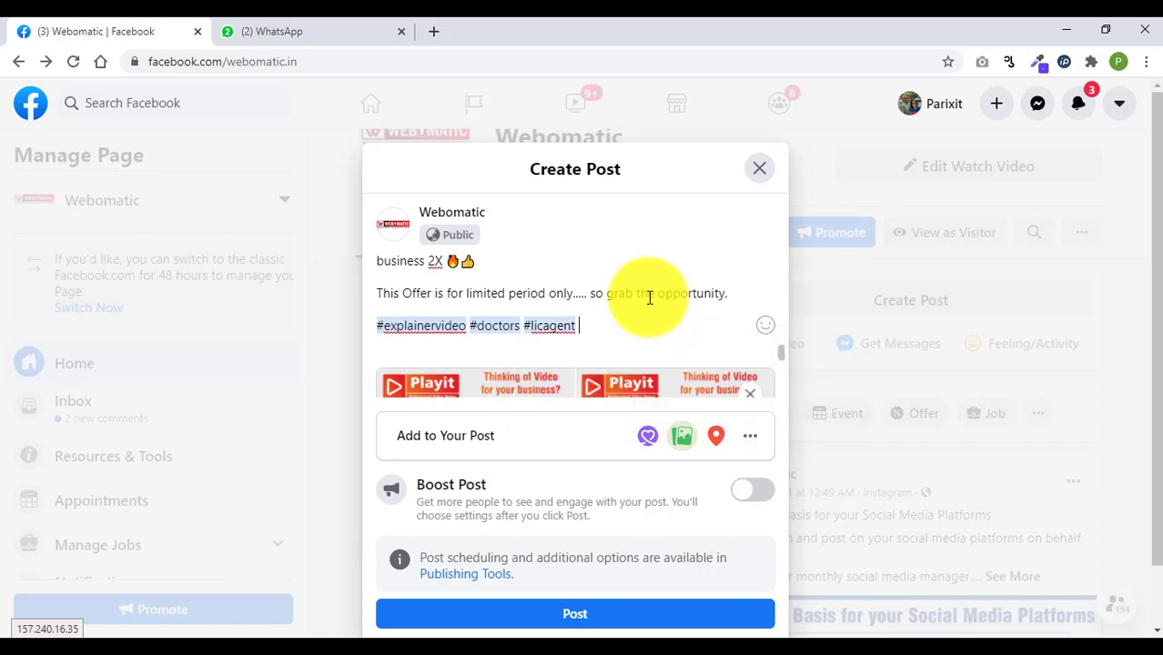
- Add the suggested hashtag #ahmedabad after #licagent in the post text
text(#)
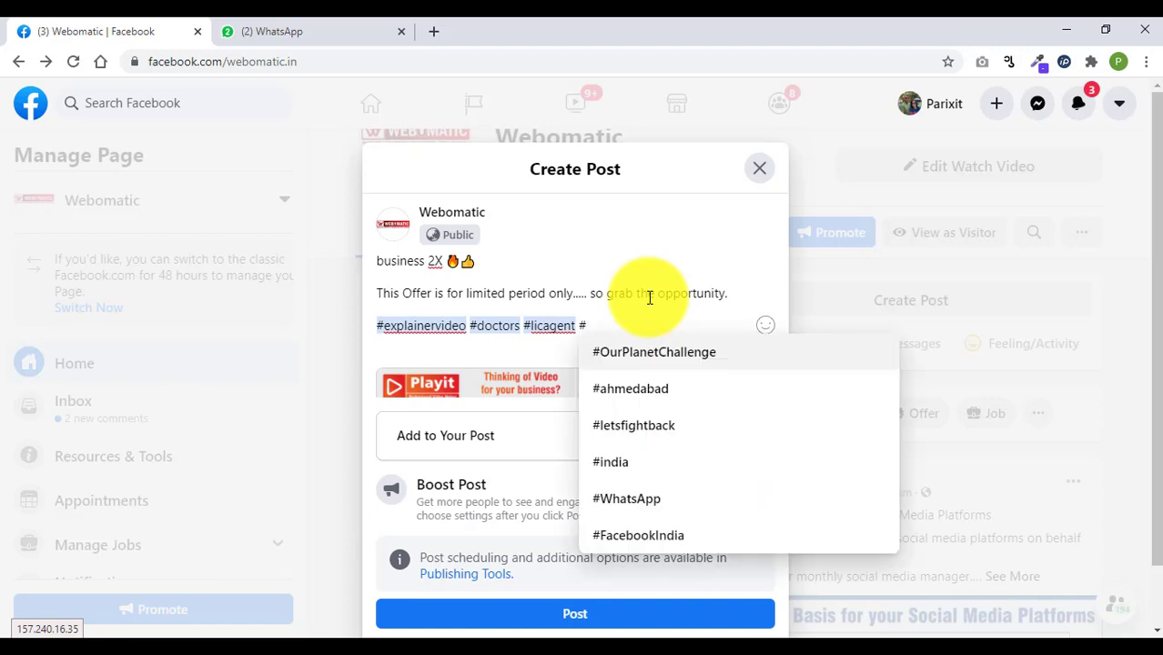
text(ahme)
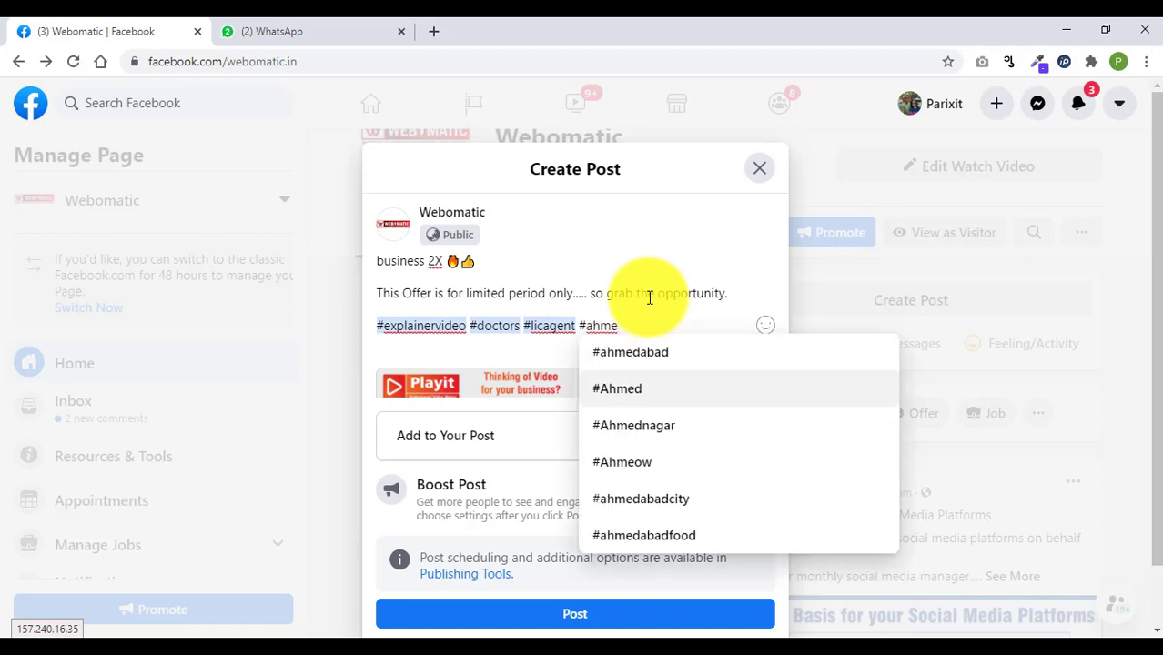
key(BackSpace)
key(BackSpace)
key(BackSpace)
key(BackSpace)
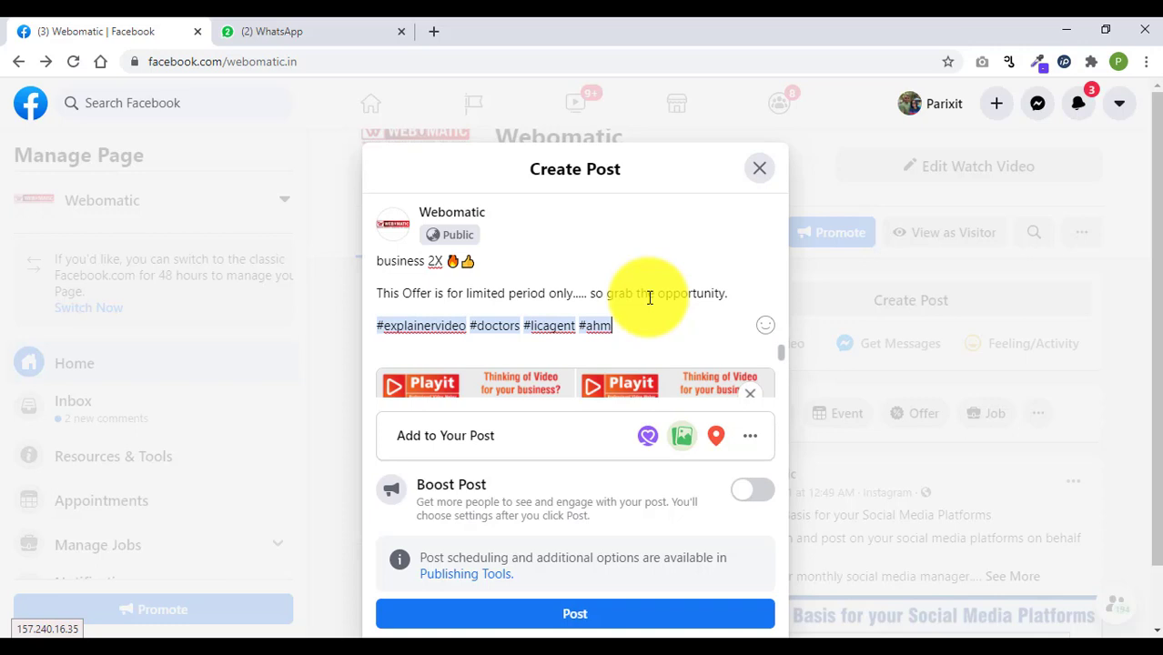
text(ahme)
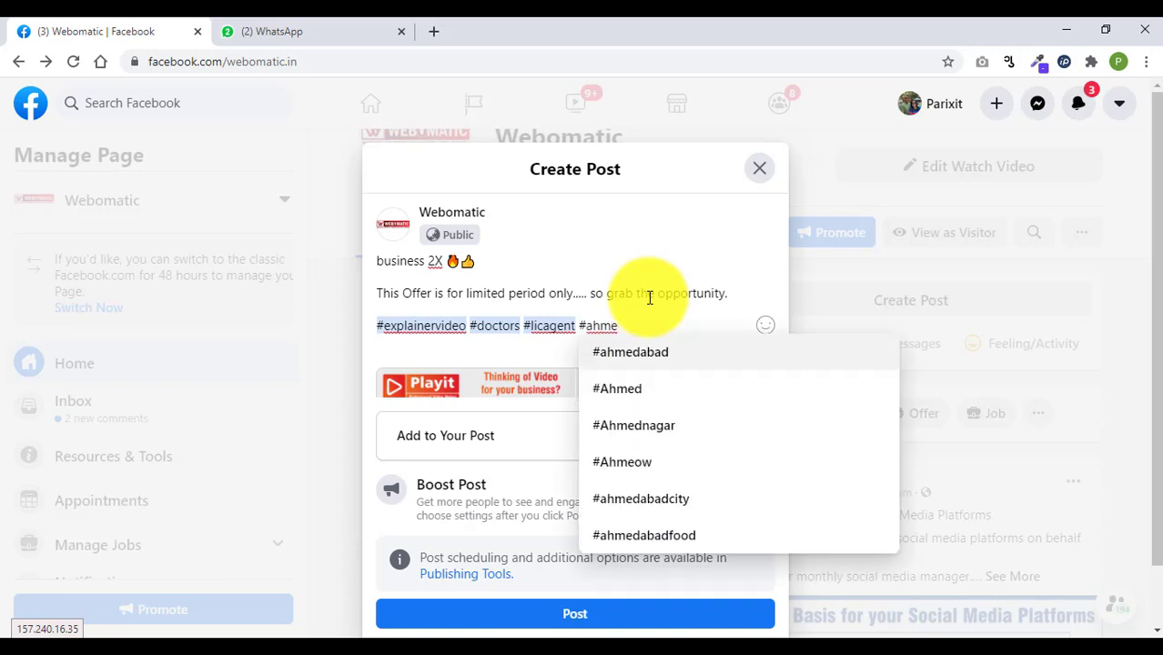
click(637, 351)
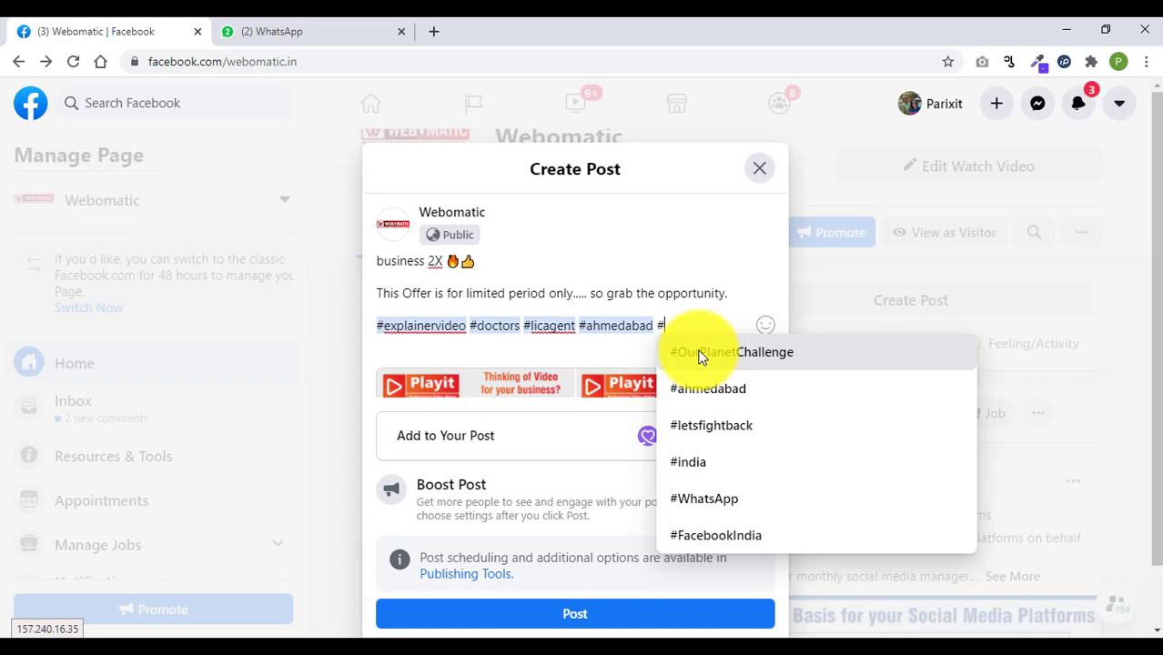
- Add the suggested hashtag #restaurant after #ahmedabad in the post text
text(resta)
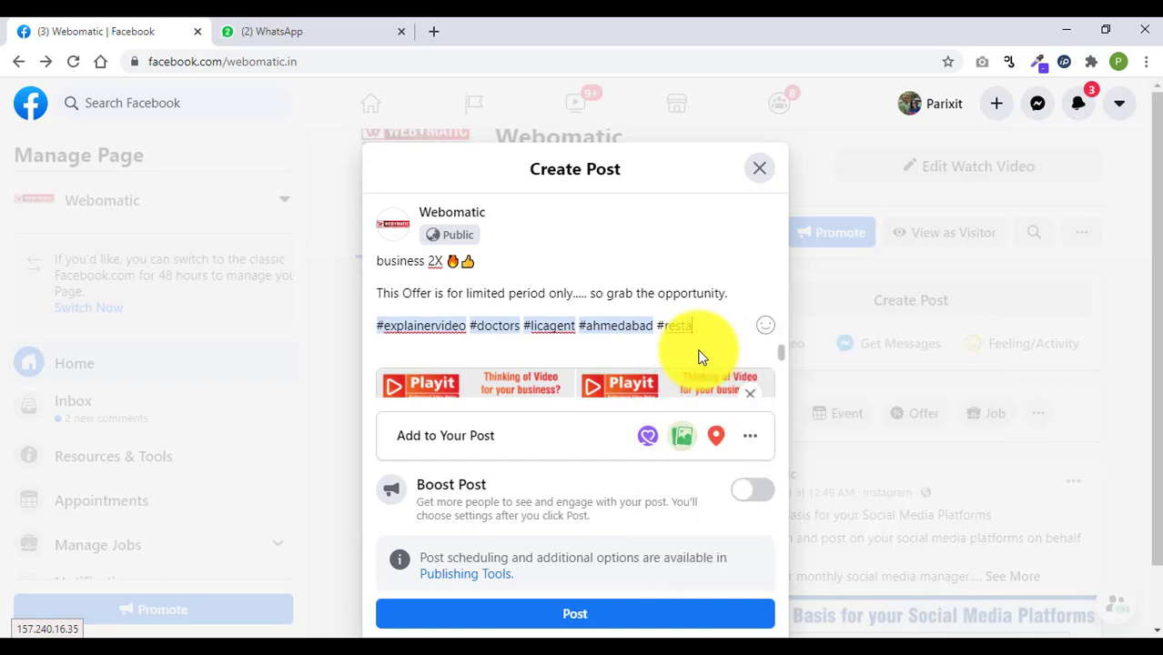
text(urant)
key(BackSpace)
key(BackSpace)
key(BackSpace)
key(BackSpace)
key(BackSpace)
key(BackSpace)
key(BackSpace)
key(BackSpace)
key(BackSpace)
key(BackSpace)
text(resta)
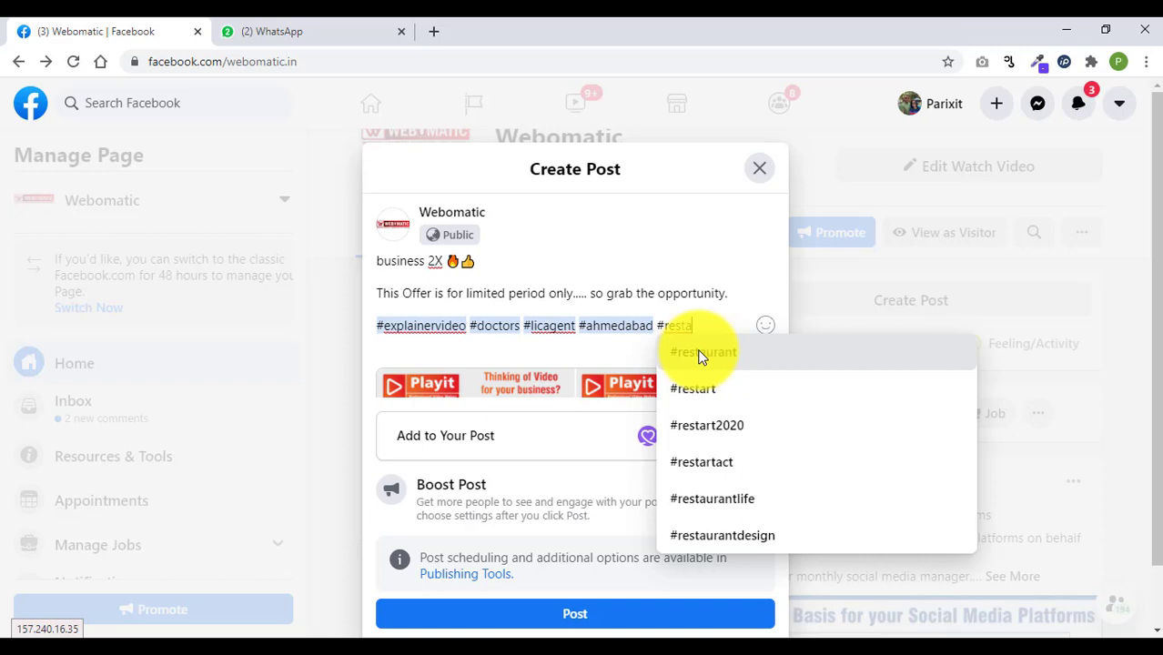
click(701, 354)
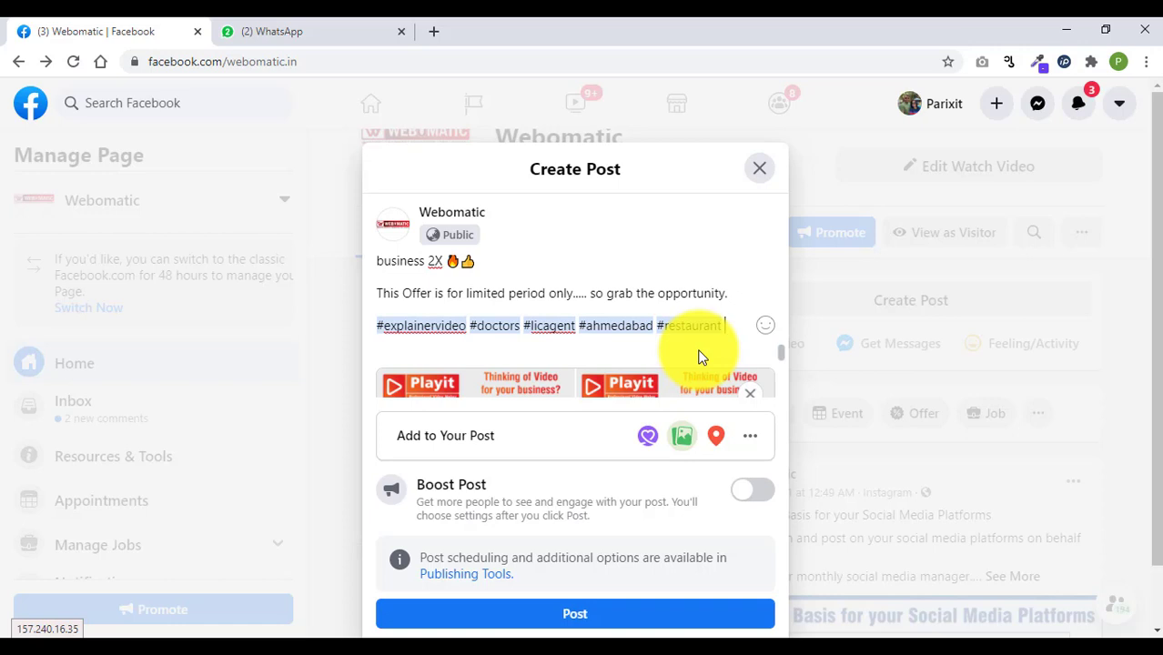
- Add the hashtag #whiteboardanimation after #restaurant in the post text
text(white)
key(BackSpace)
key(BackSpace)
key(BackSpace)
key(BackSpace)
key(BackSpace)
text(#)
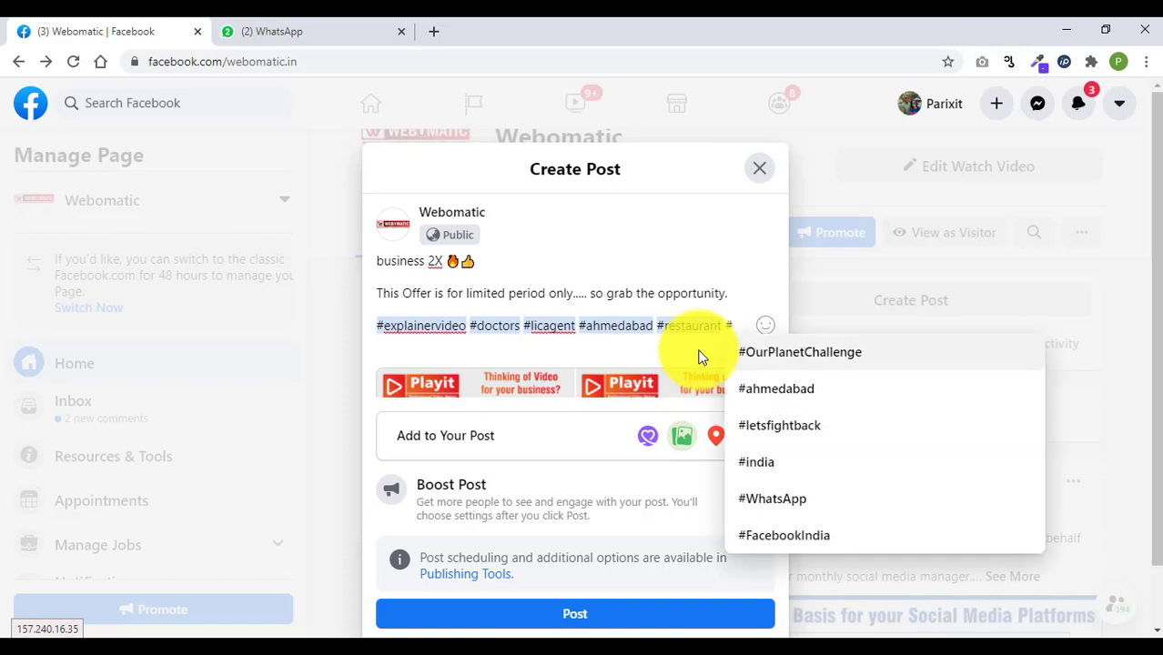
text(whiteboard)
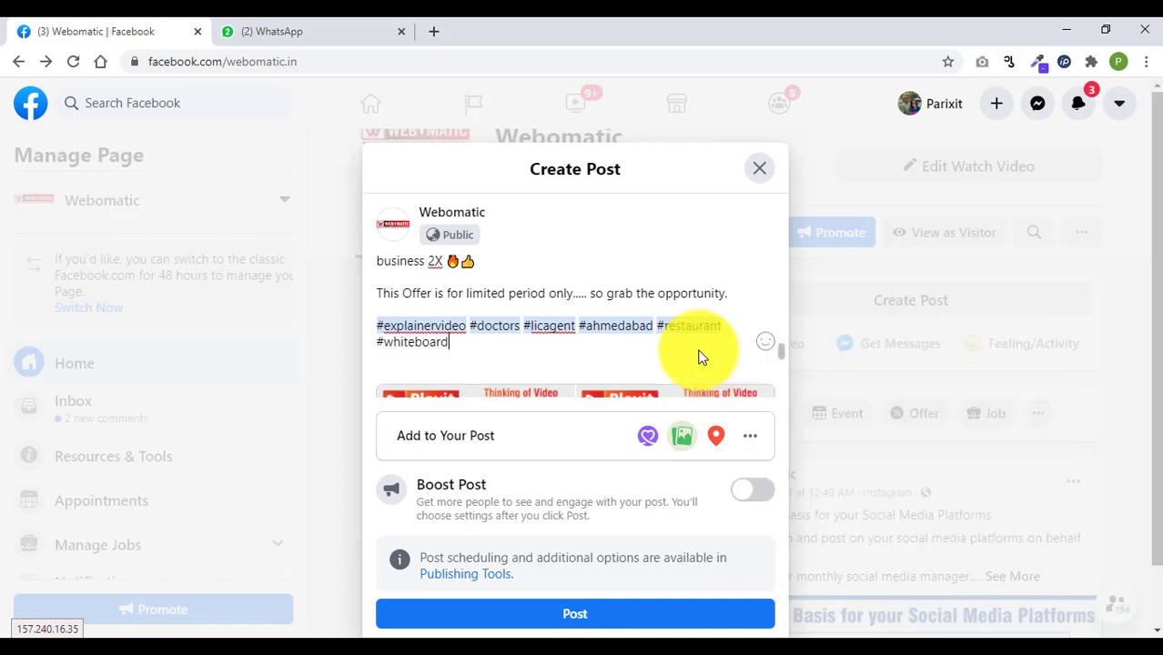
text(animation)
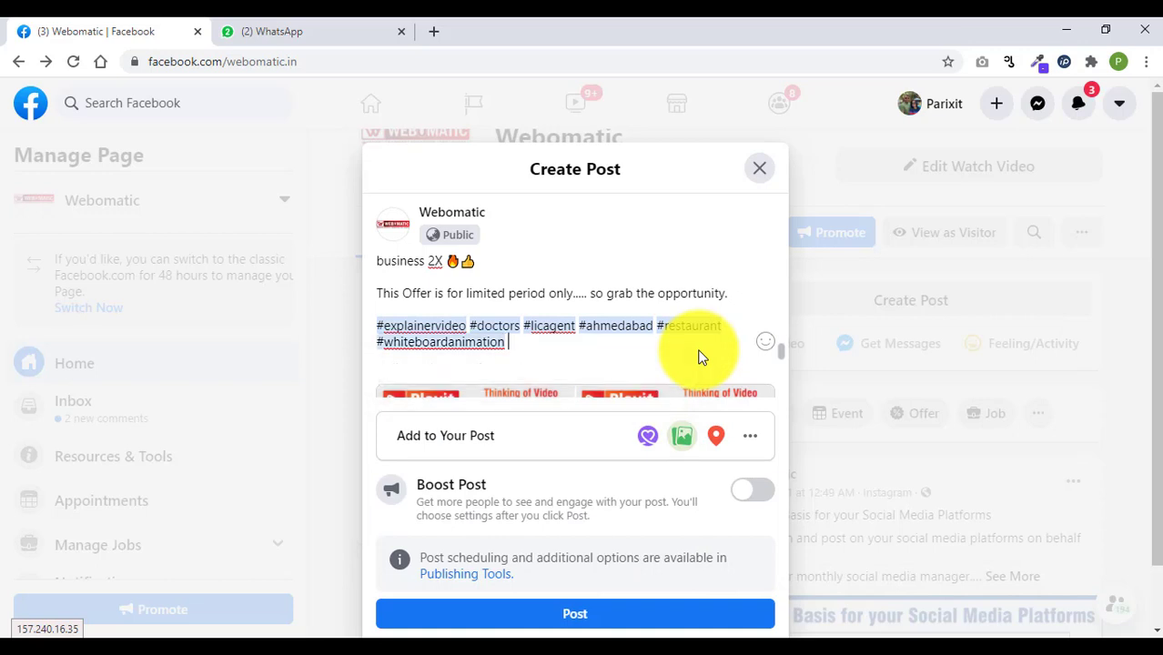
- Add the hashtags #insurance and #smallbusinessowner to the end of the post and recheck the text from its beginning
text( #)
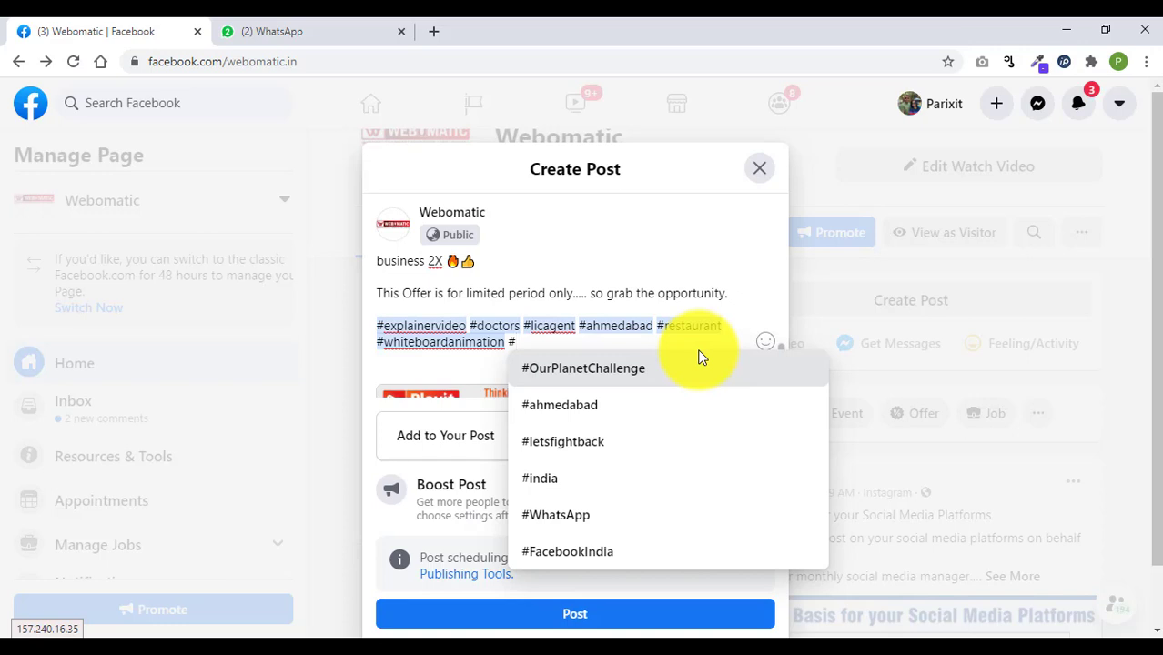
text(insurance)
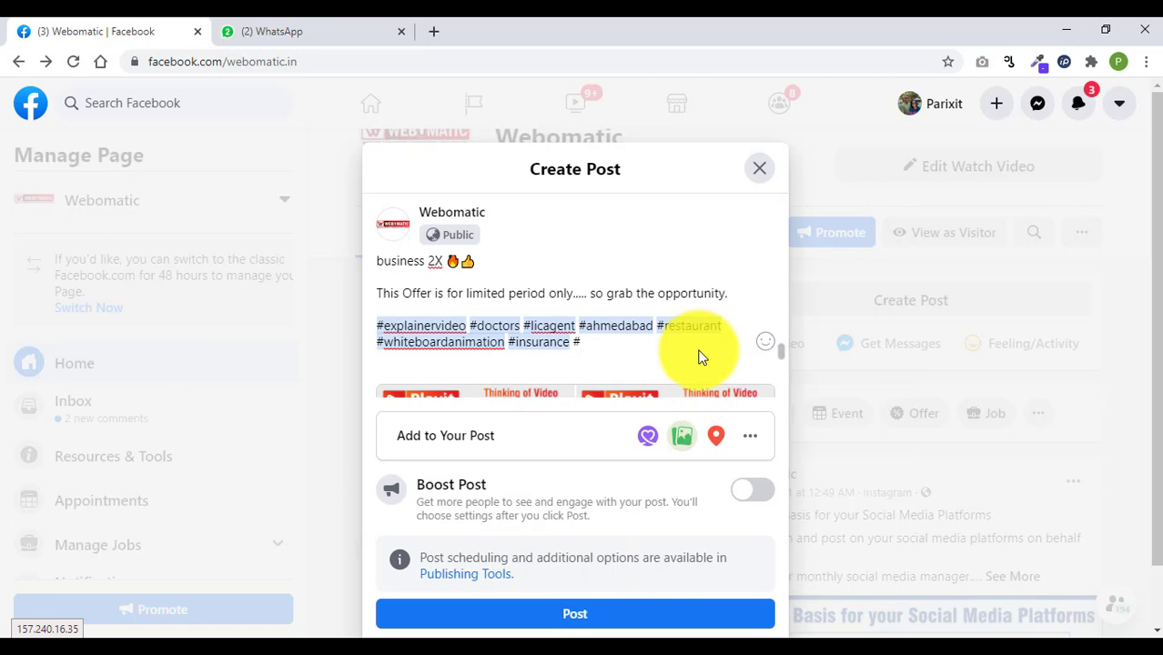
text(#loca)
key(BackSpace)
key(BackSpace)
key(BackSpace)
key(BackSpace)
text(smallbusiness)
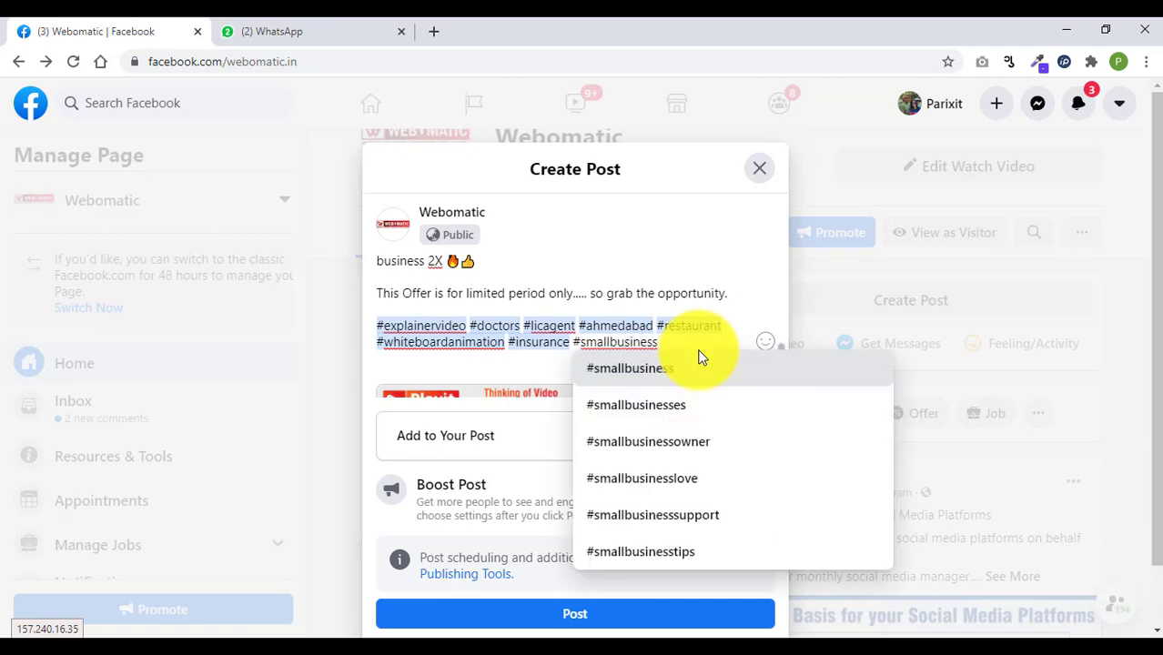
text(on)
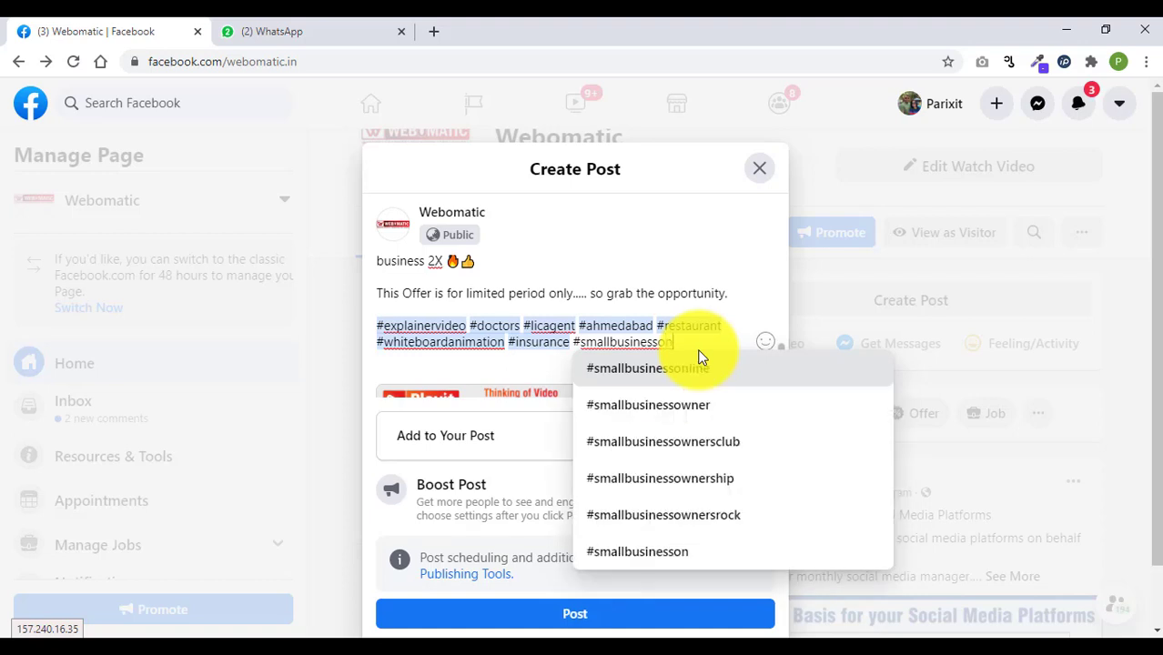
text(wner)
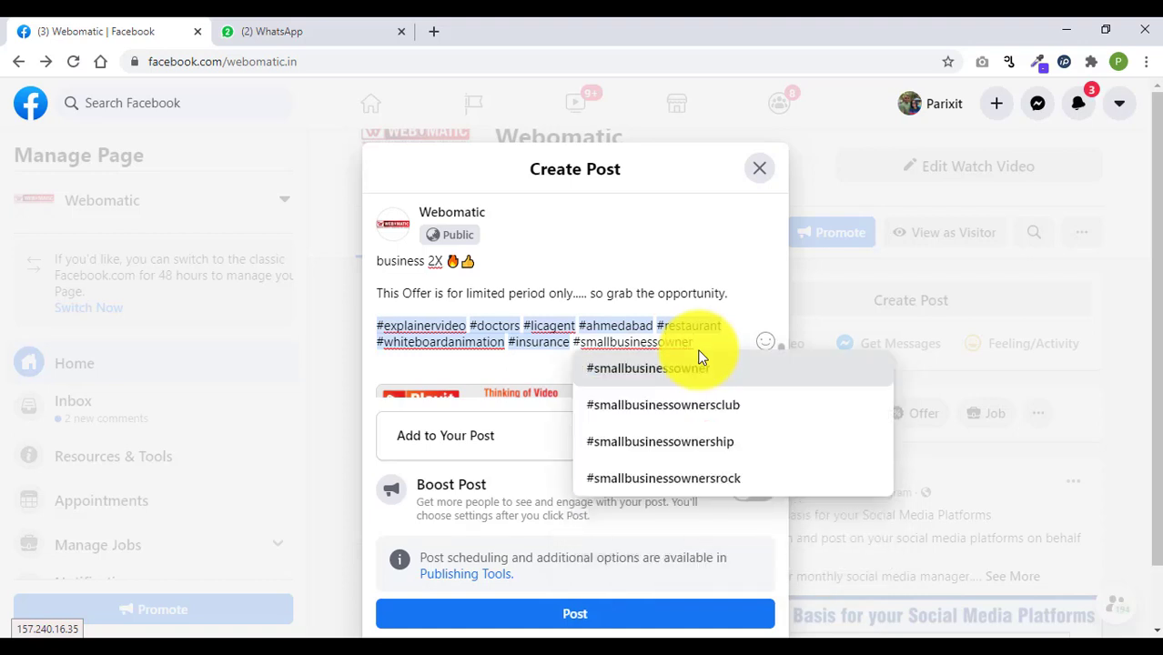
click(701, 358)
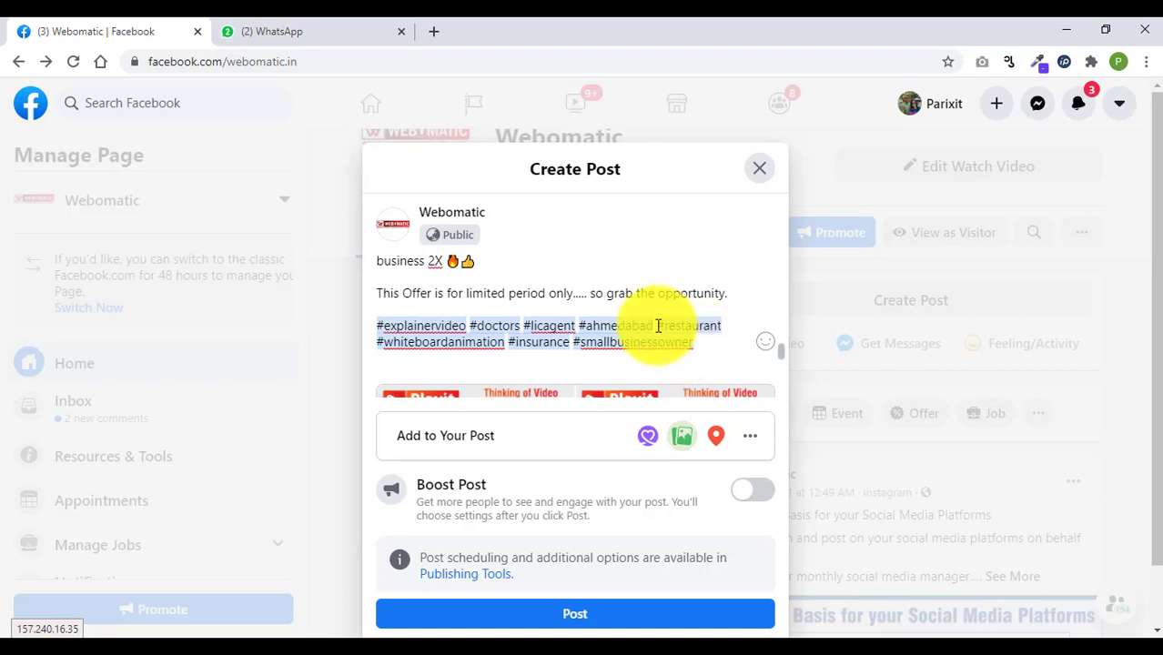
scroll(581, 310, up, 5)
scroll(566, 309, up, 6)
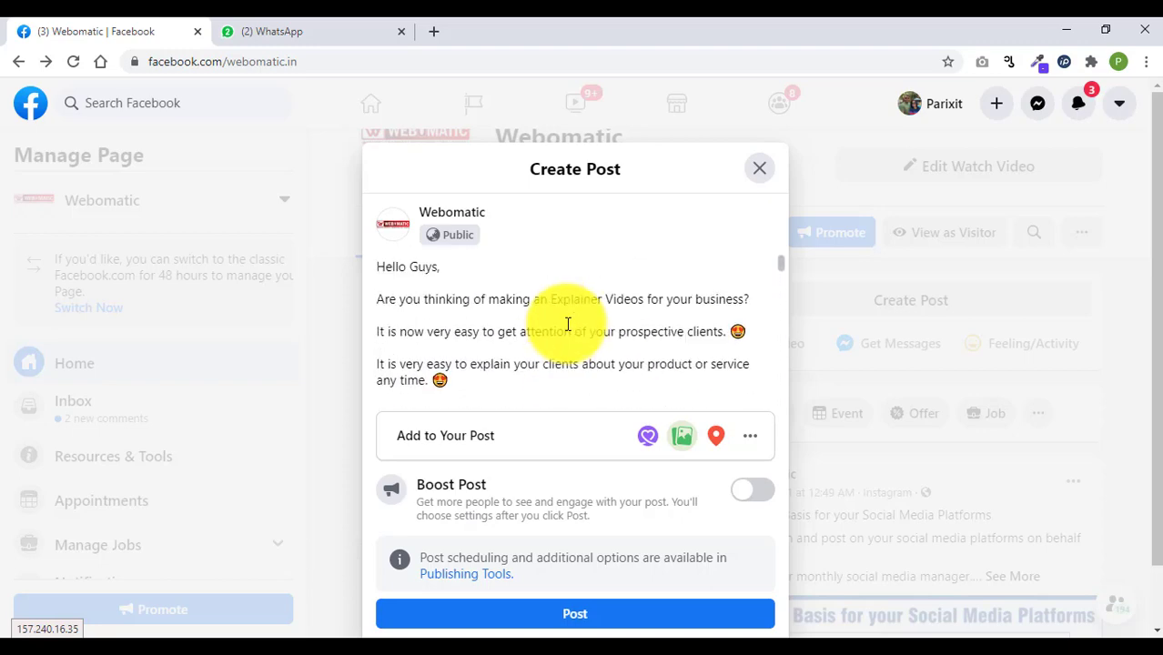
- Review the draft's full text and attached images, and publish the post on the Webomatic page
scroll(475, 302, down, 2)
scroll(473, 303, down, 10)
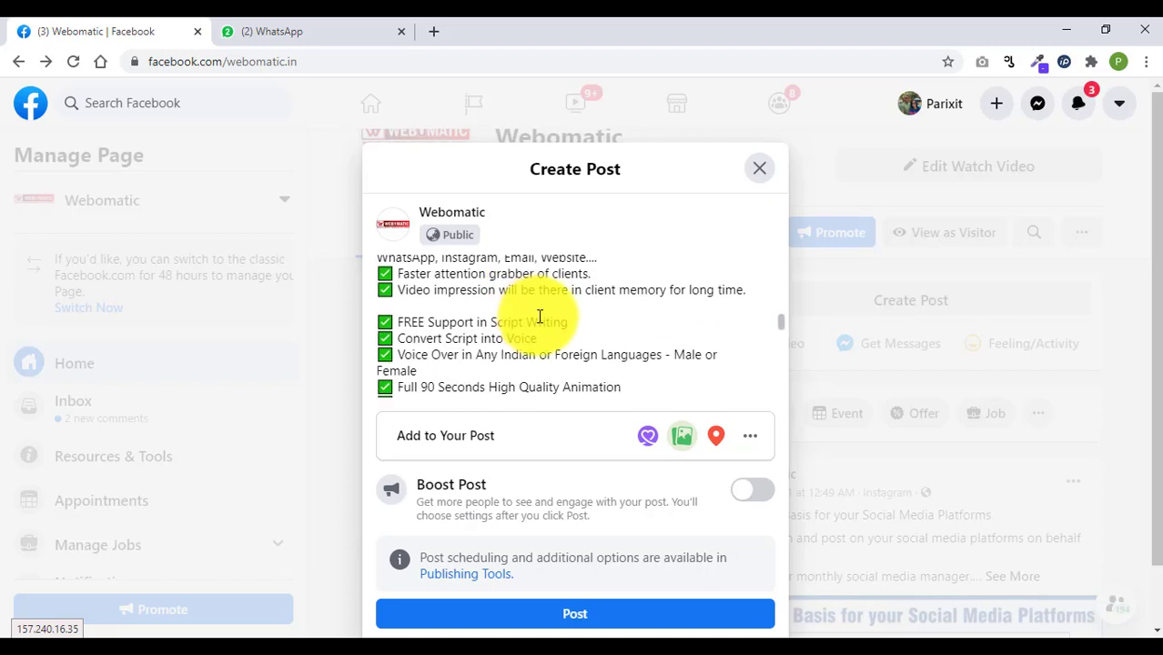
scroll(653, 323, down, 2)
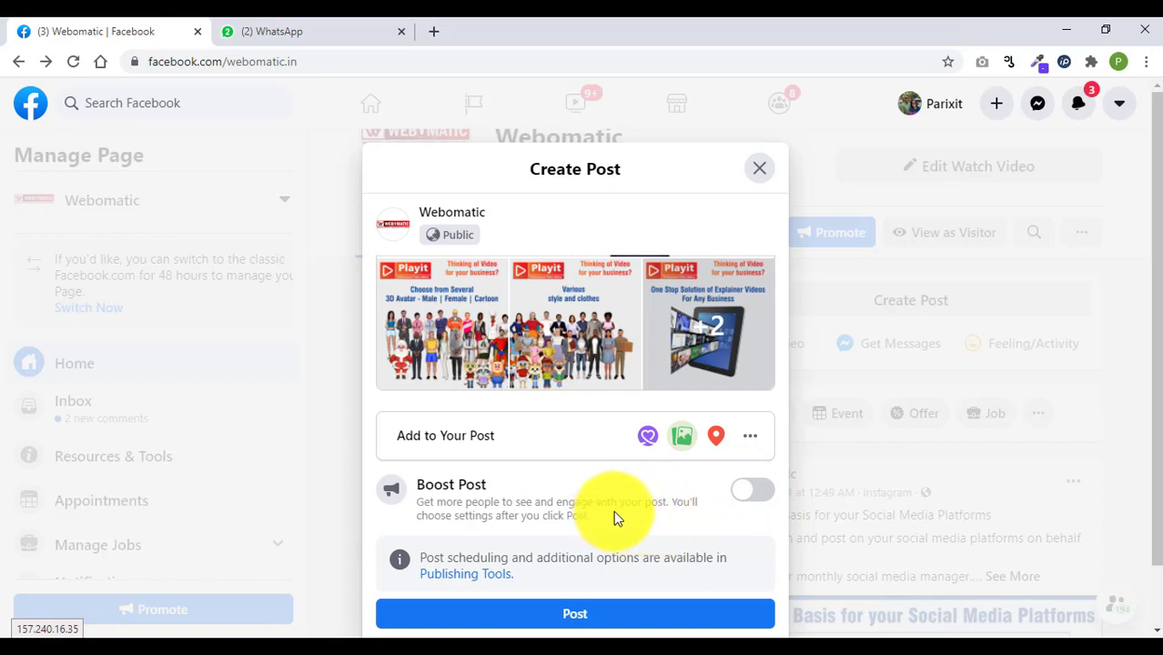
scroll(617, 495, down, 1)
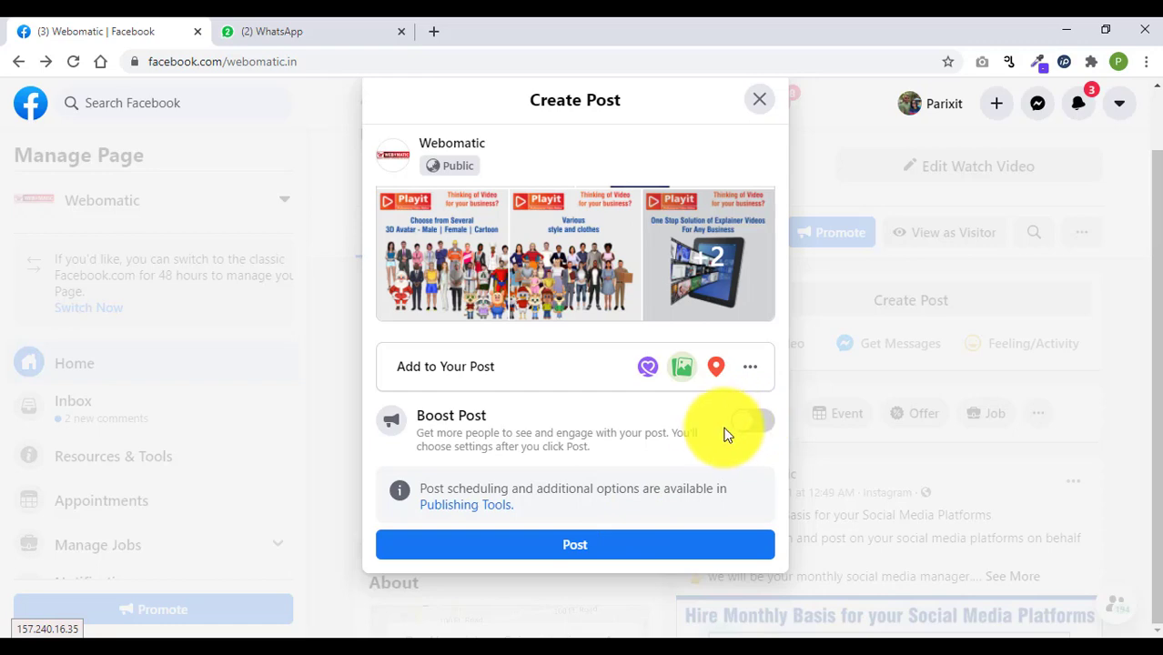
scroll(714, 431, up, 1)
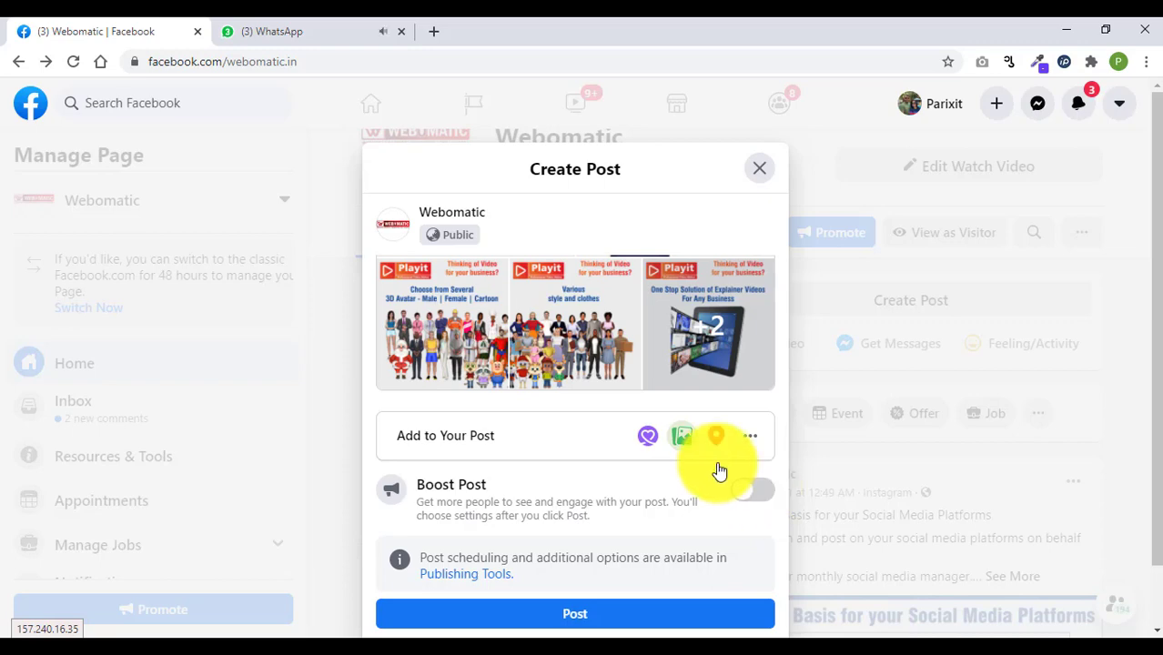
scroll(592, 314, down, 5)
scroll(597, 361, up, 8)
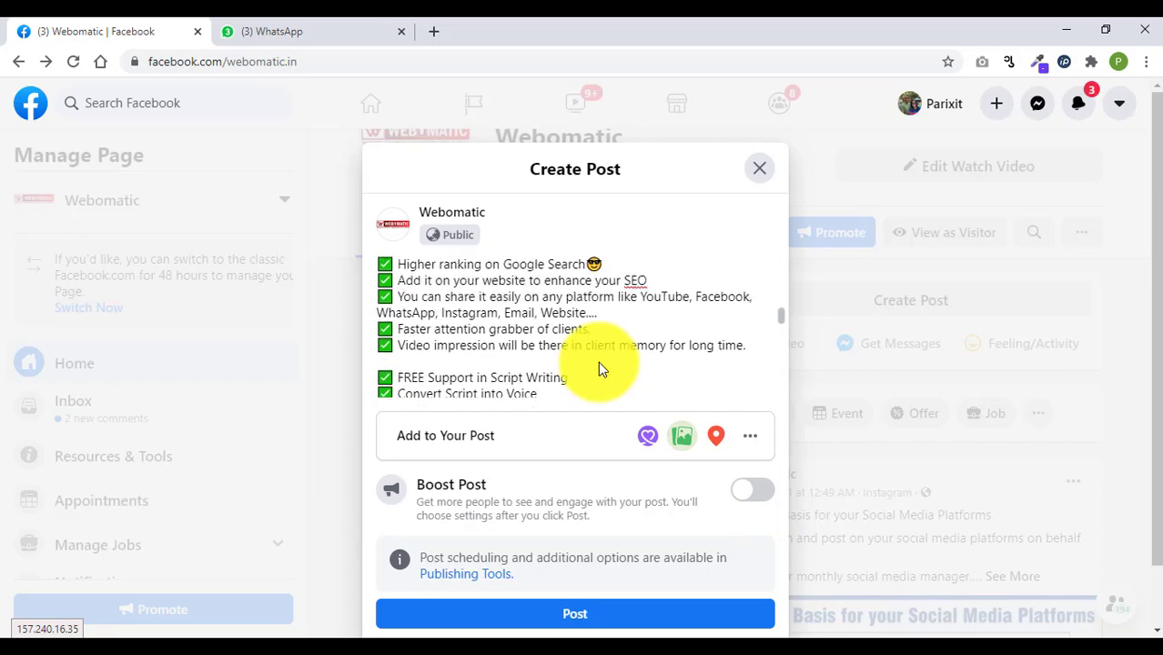
scroll(601, 361, down, 5)
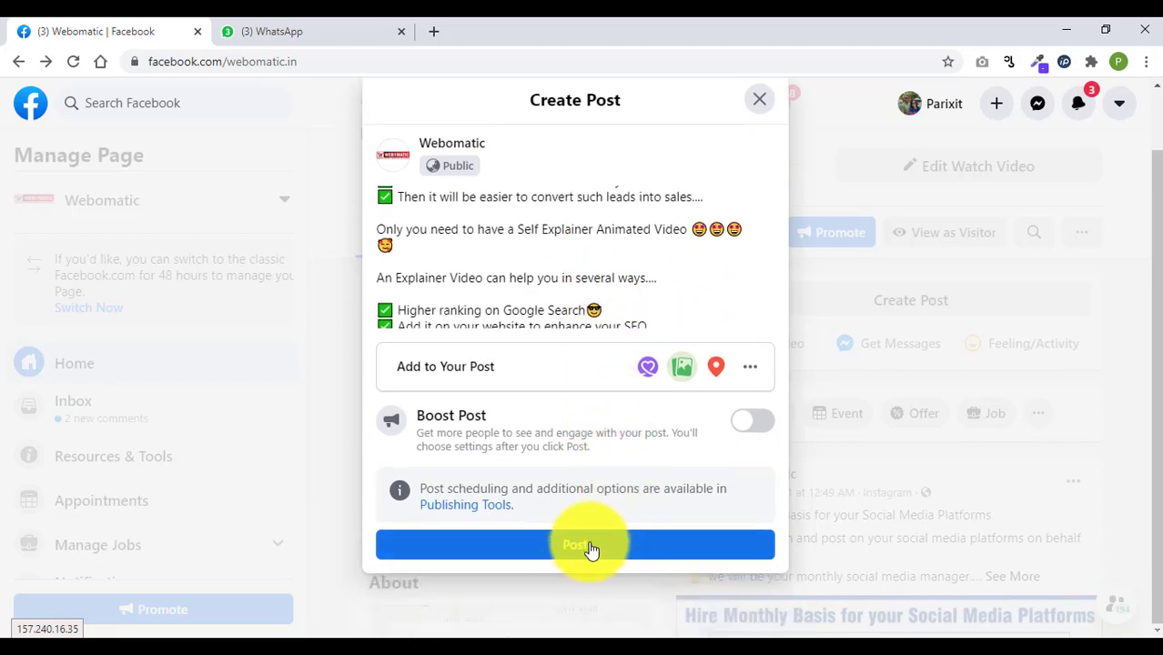
click(591, 549)
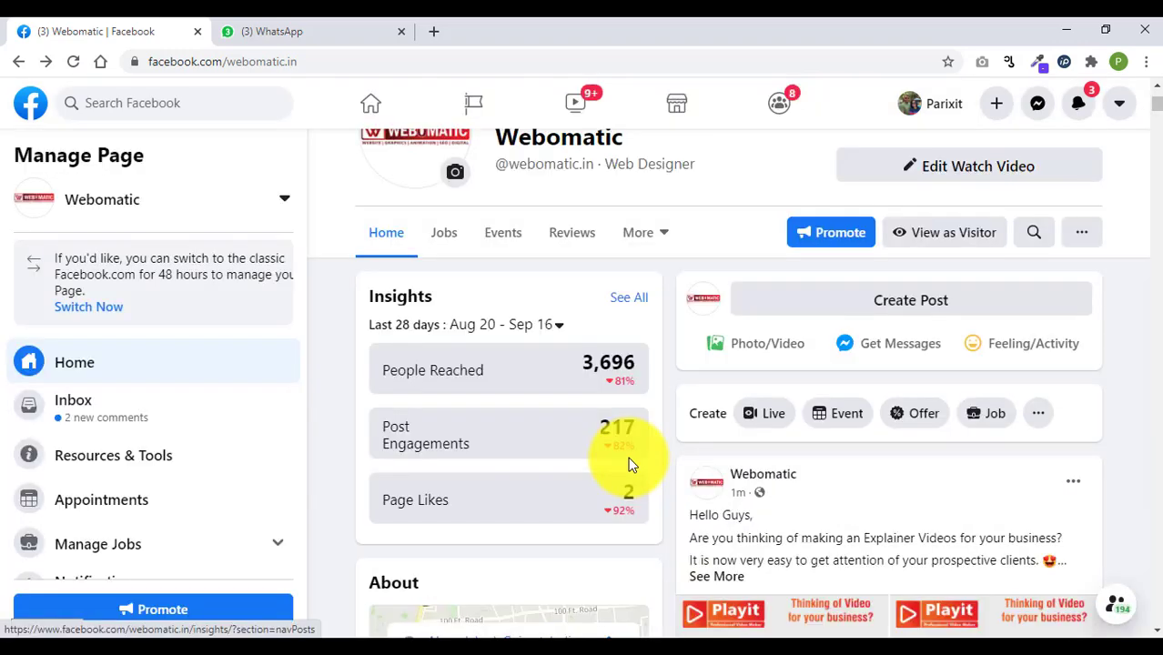
- Give the newly published explainer video post a Love reaction as Webomatic
scroll(908, 437, down, 3)
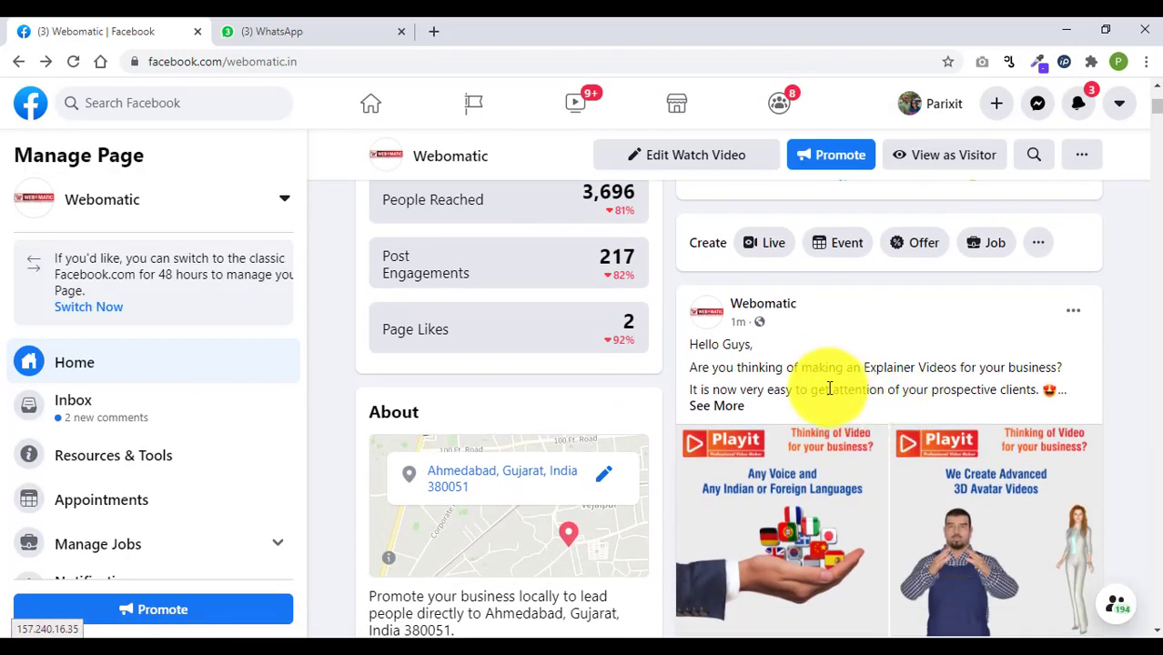
scroll(855, 359, down, 1)
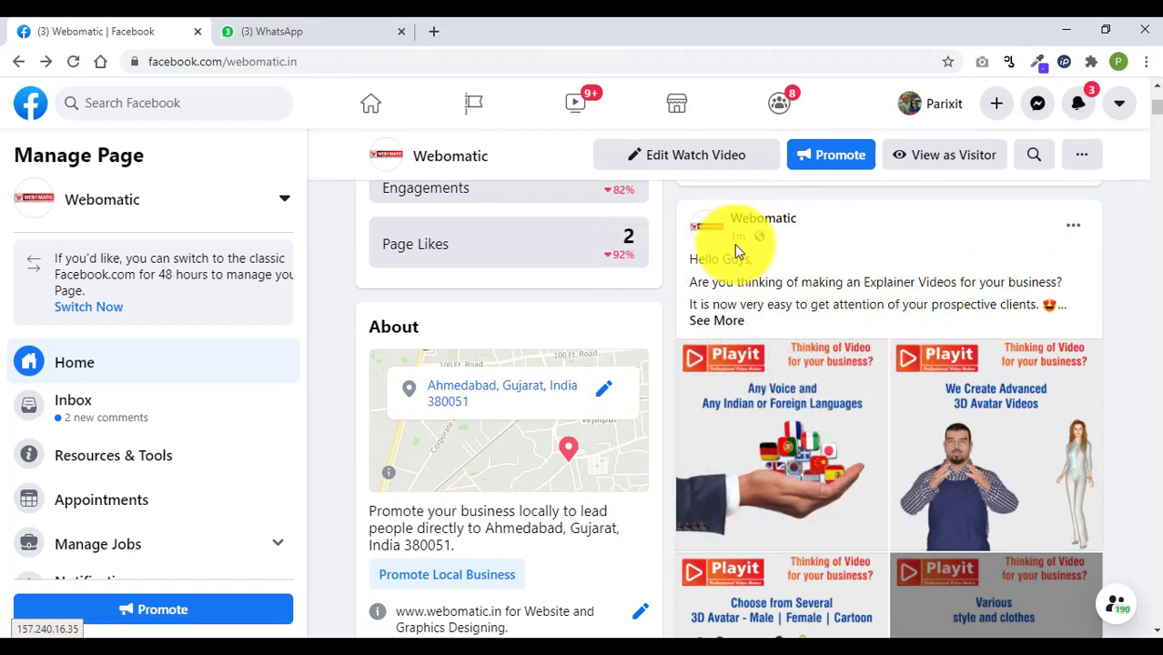
scroll(845, 267, down, 3)
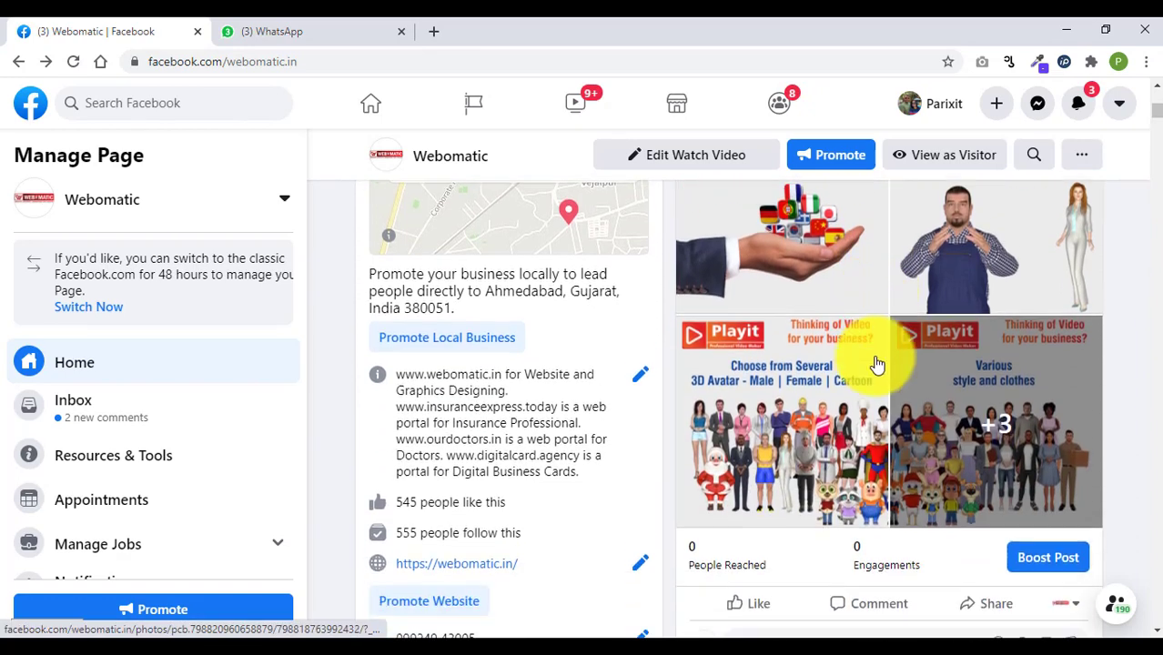
scroll(844, 468, down, 1)
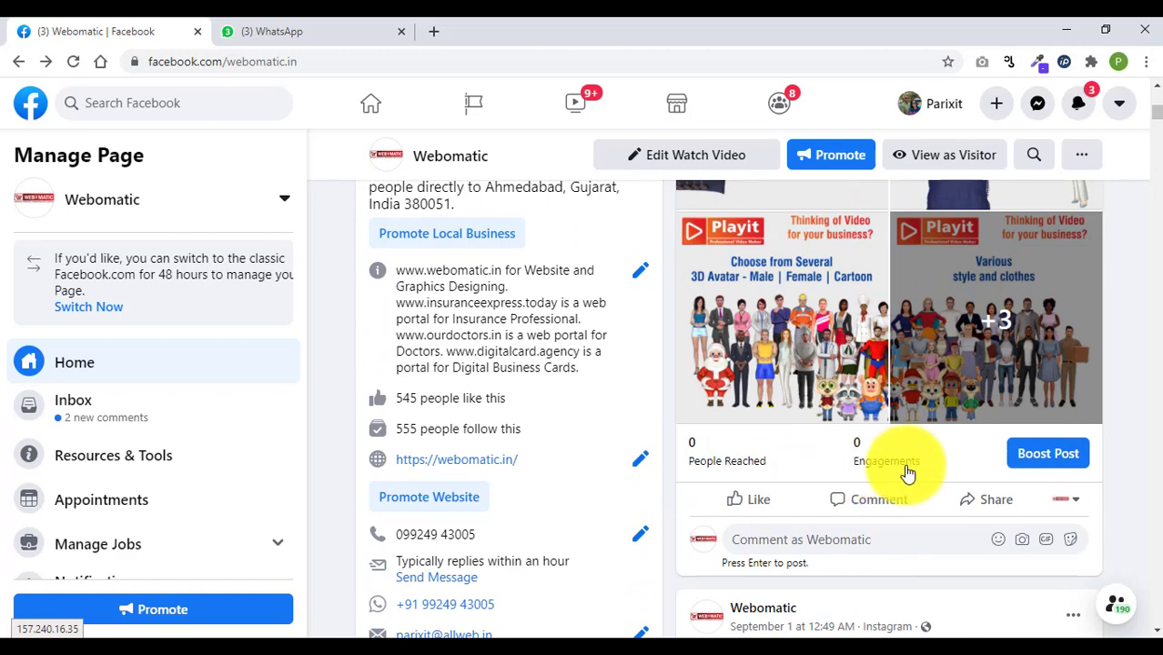
mouse_move(761, 503)
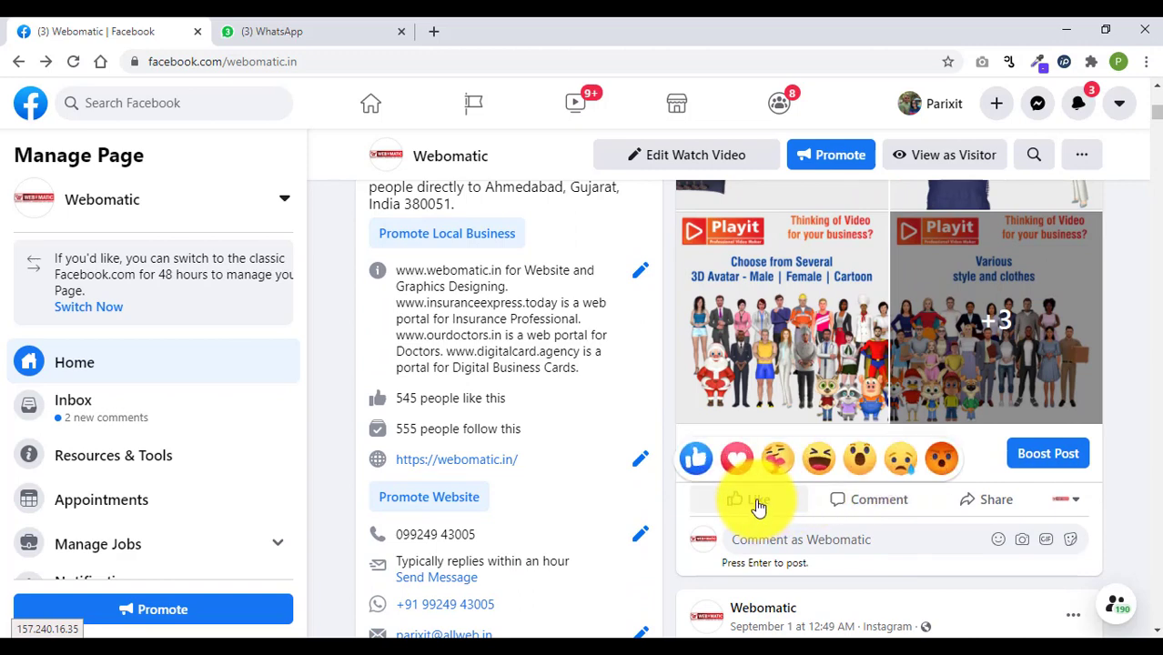
click(737, 459)
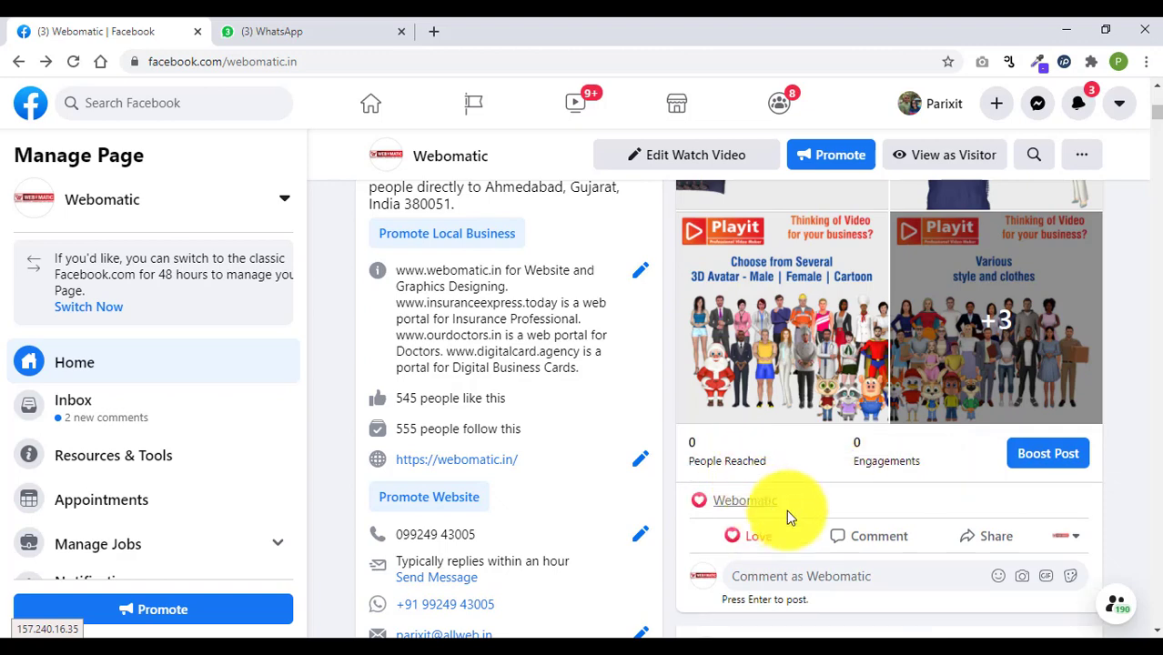
- Switch the post's interacting identity from Webomatic to the personal profile and give the post a Love reaction
scroll(825, 497, down, 1)
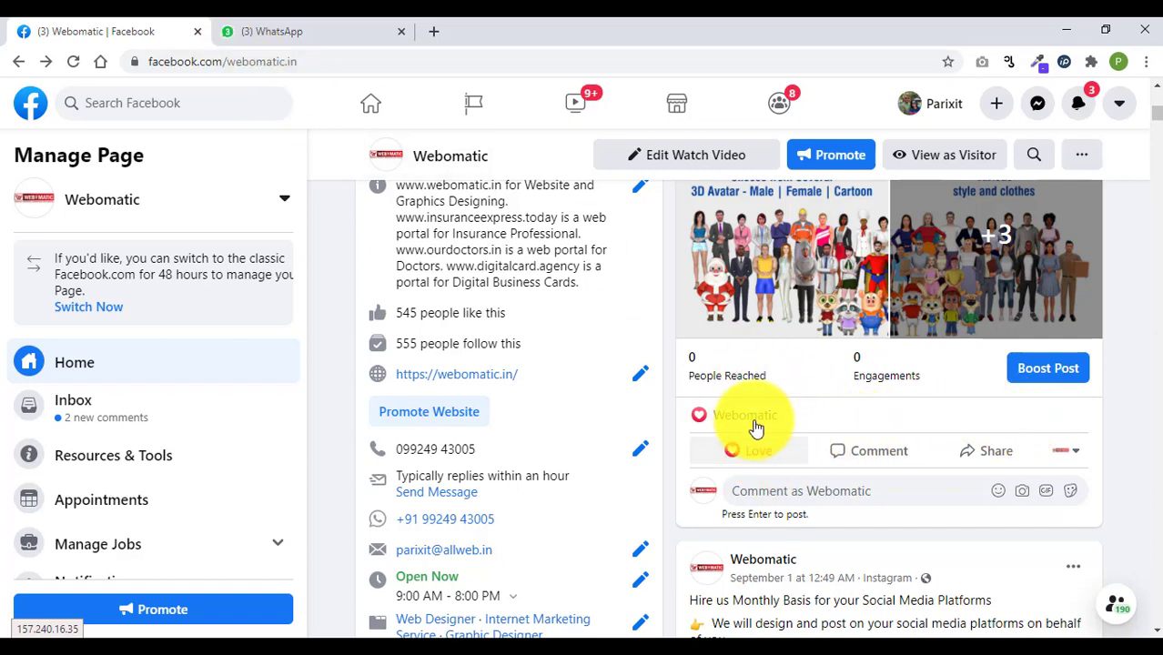
click(1078, 455)
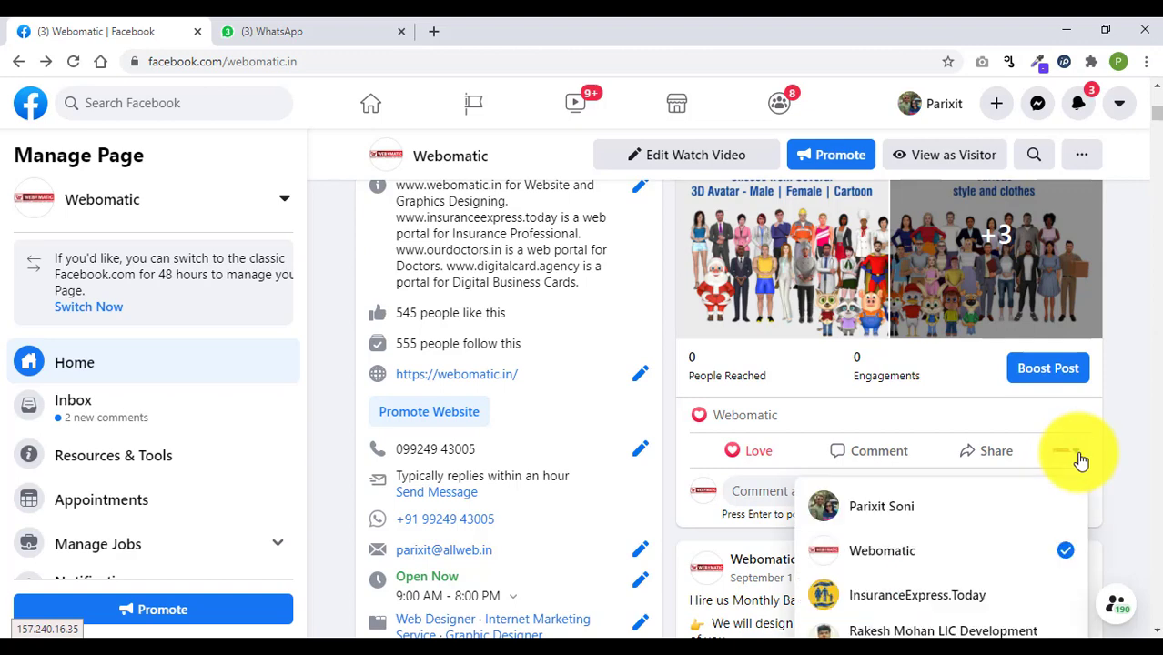
click(889, 507)
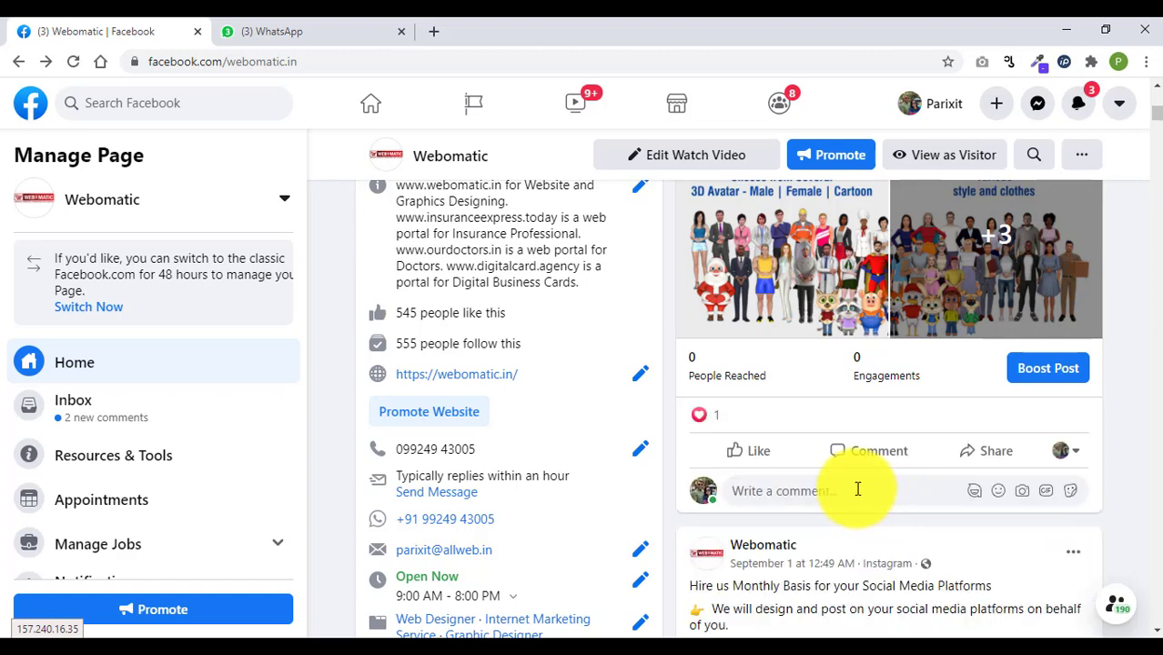
click(756, 453)
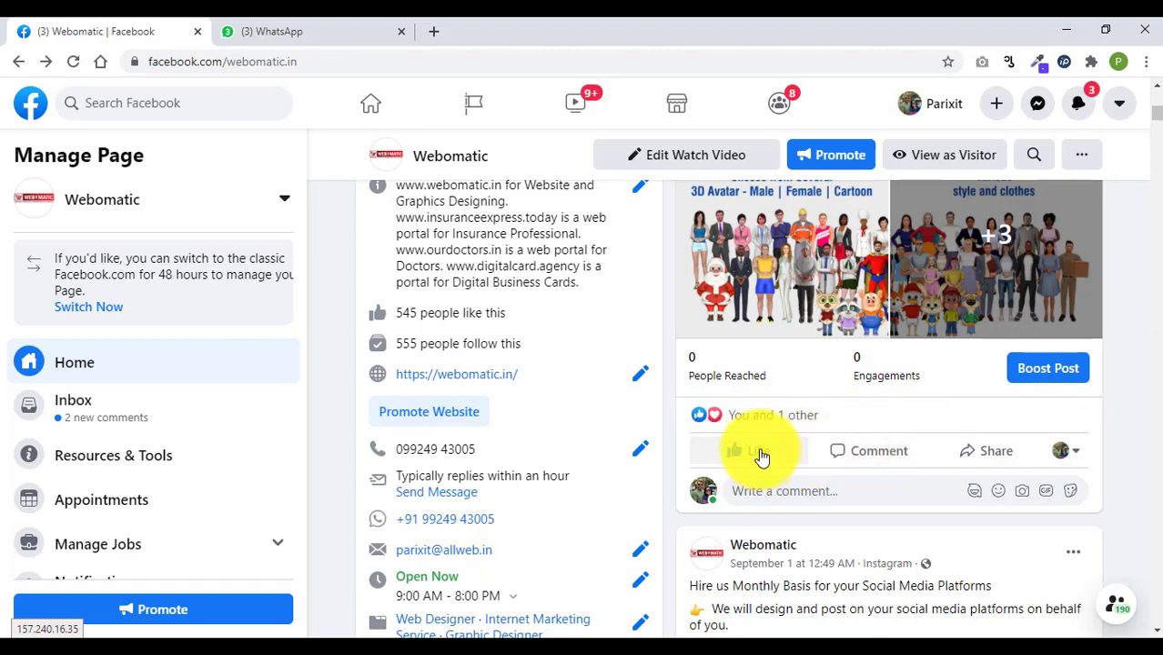
click(759, 455)
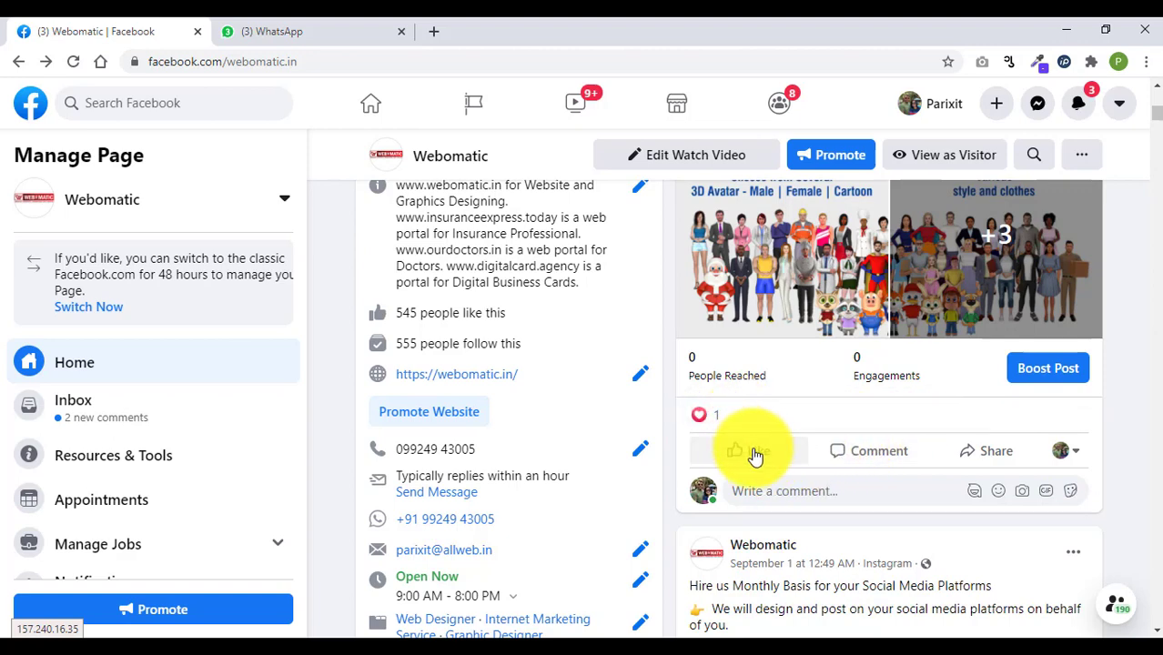
click(755, 455)
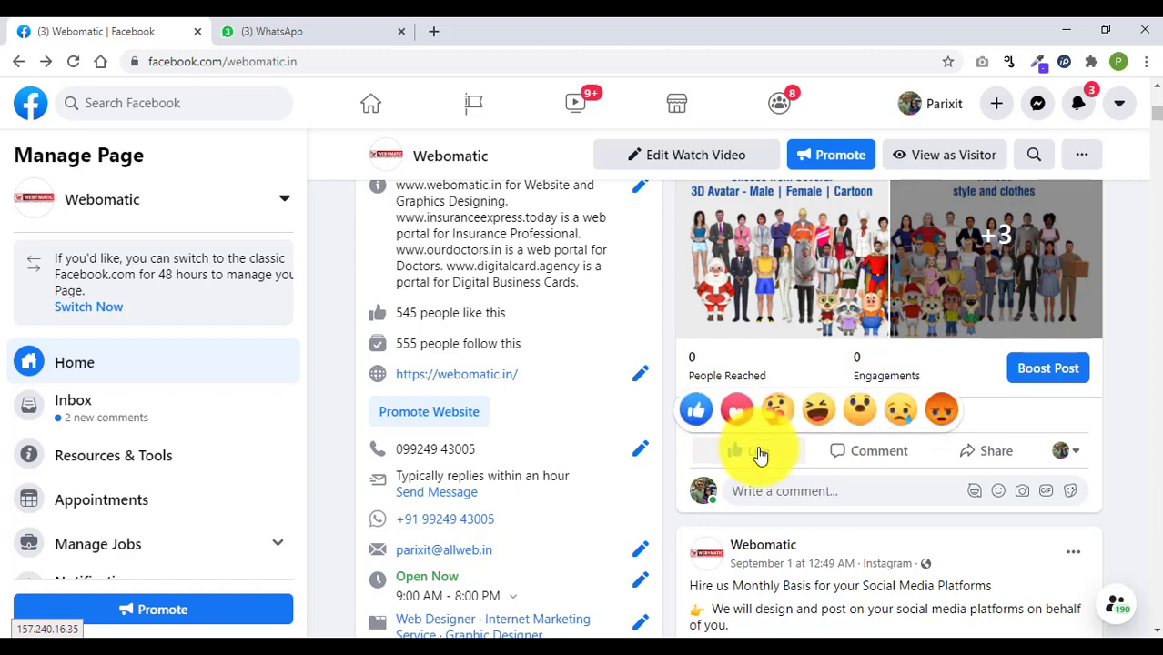
click(757, 455)
click(760, 457)
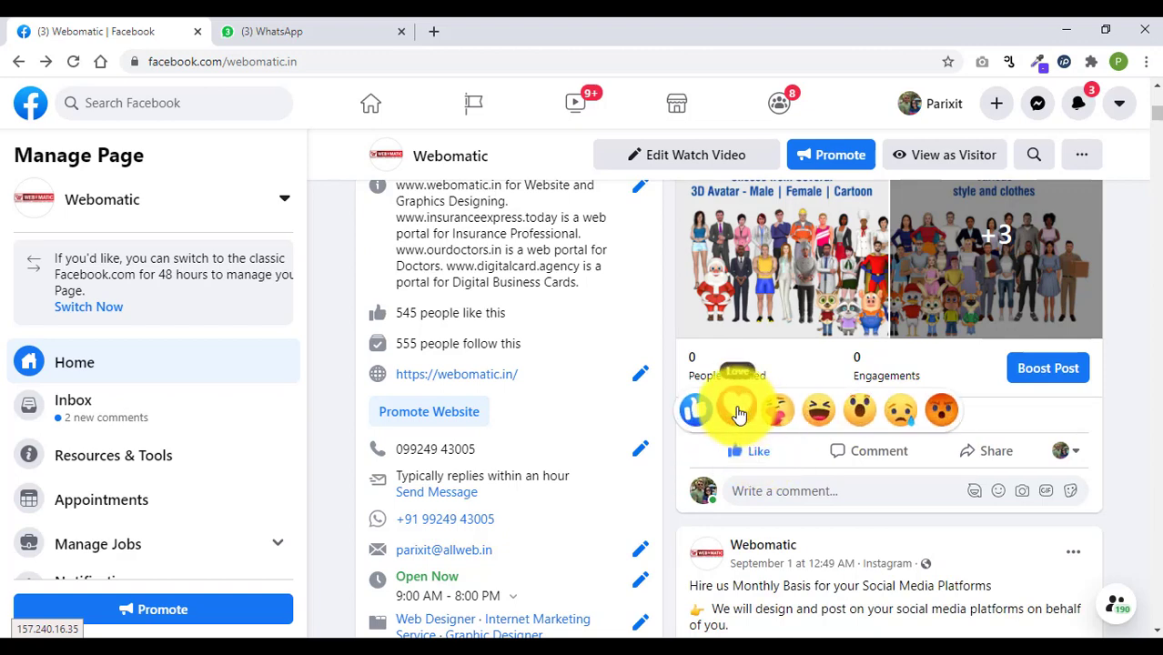
click(740, 410)
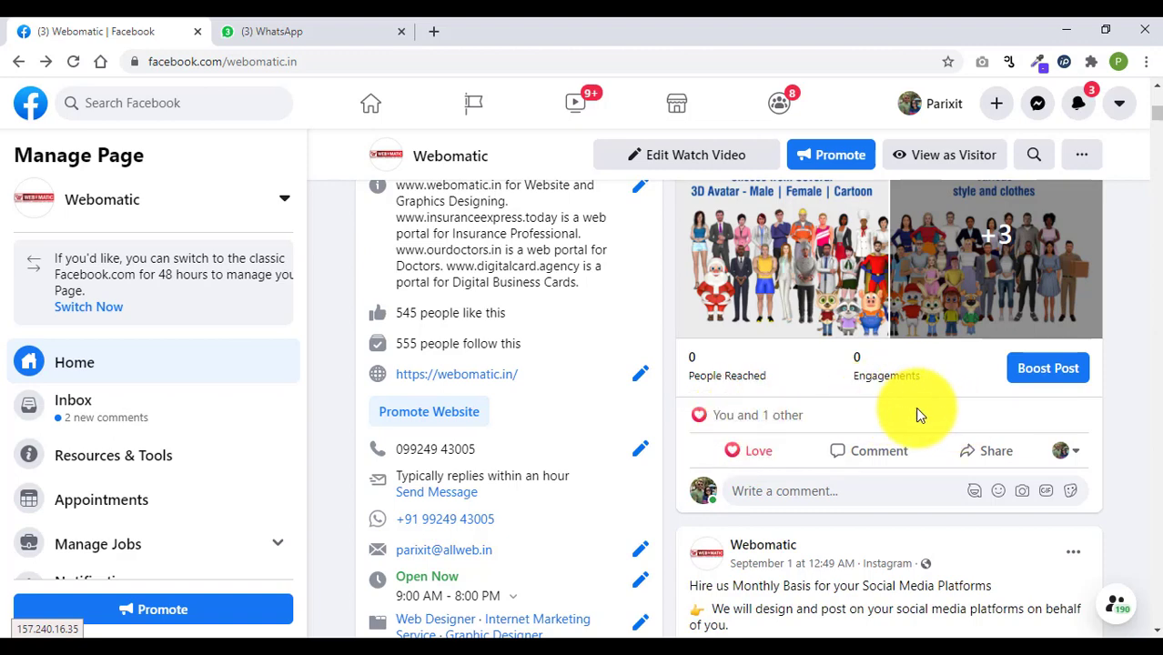
- Look over the published post's images, reactions and reach and engagement figures
scroll(917, 407, down, 1)
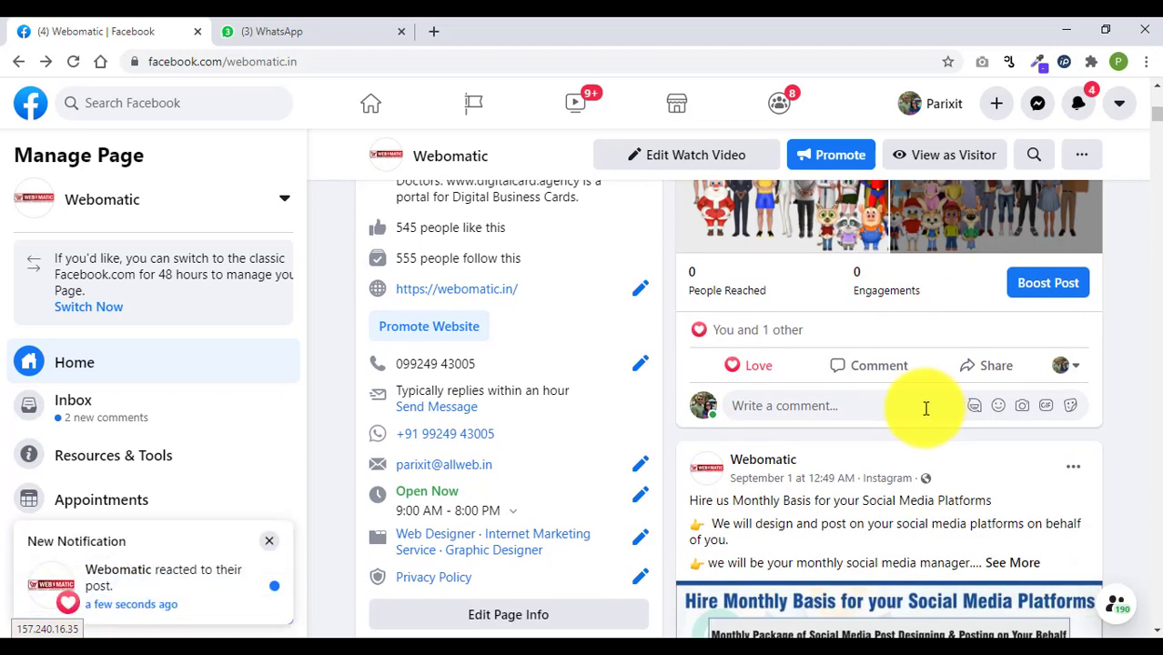
scroll(864, 401, up, 1)
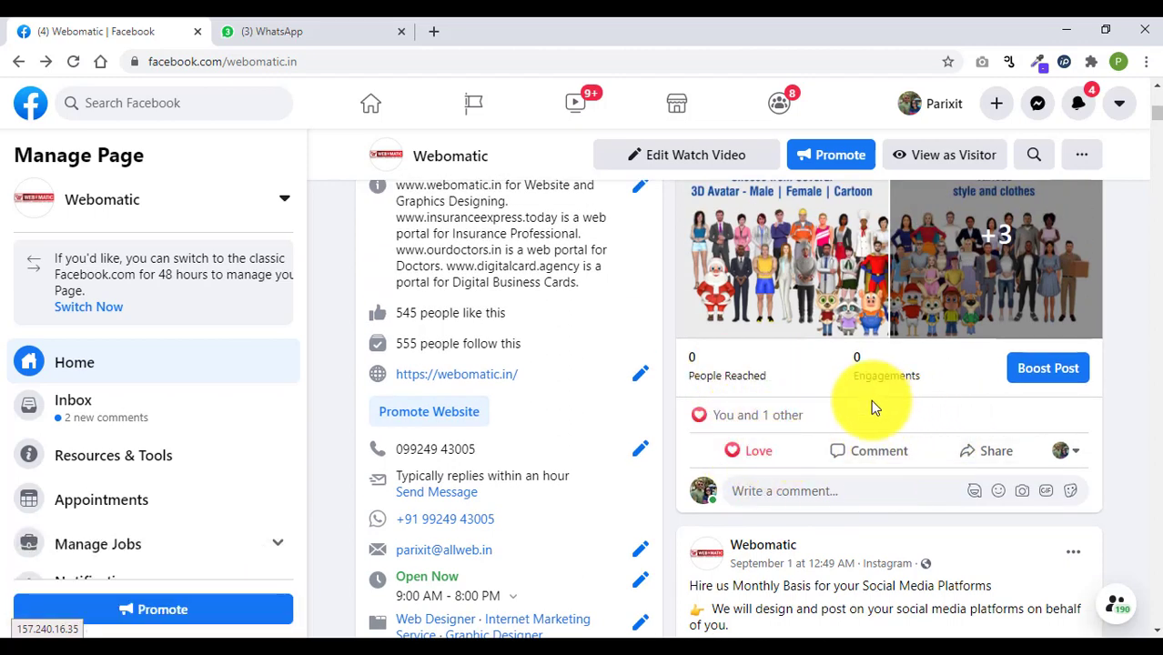
scroll(874, 399, up, 2)
scroll(883, 396, up, 1)
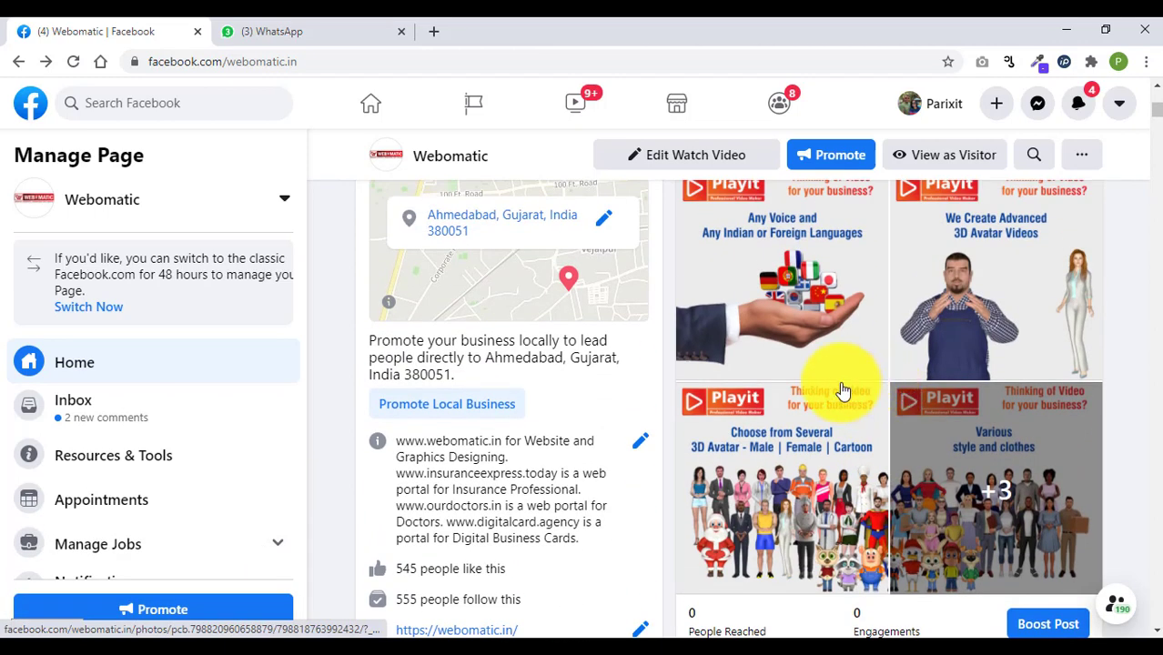
scroll(842, 389, down, 3)
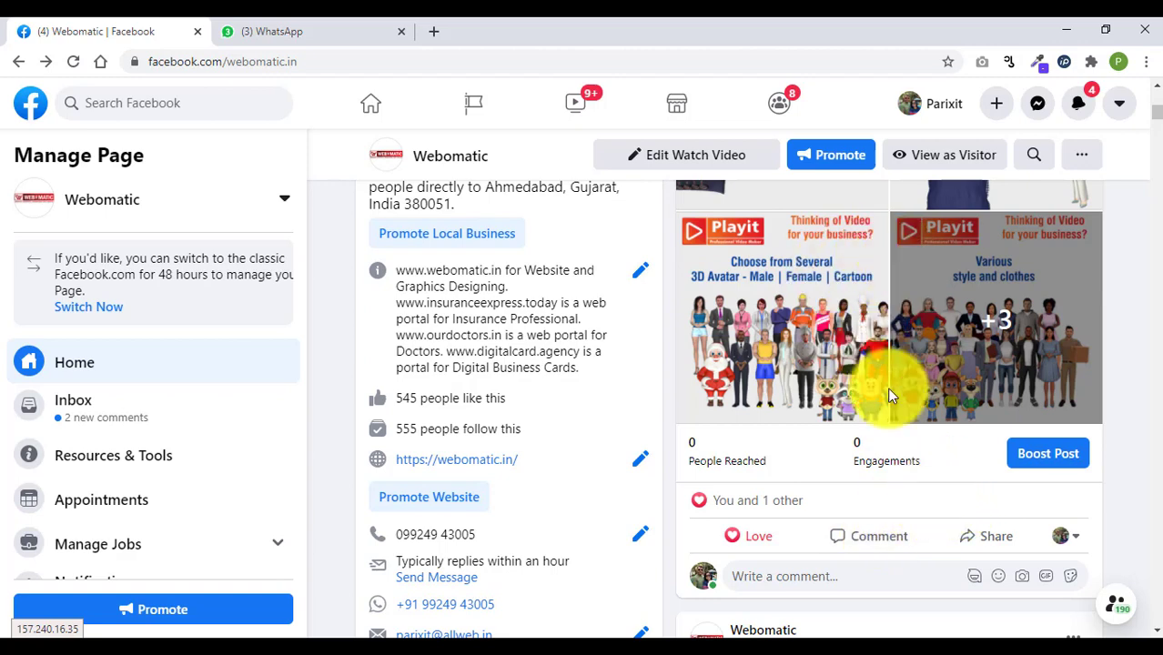
scroll(890, 393, up, 3)
scroll(891, 400, up, 2)
scroll(883, 403, down, 2)
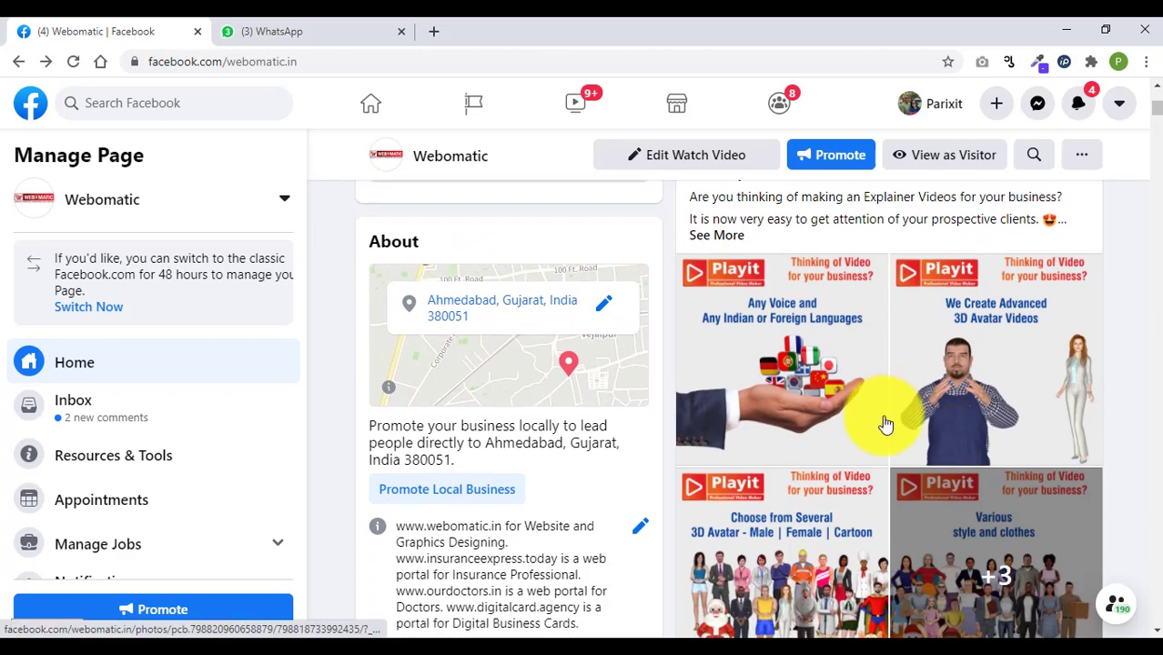
scroll(886, 418, up, 2)
scroll(884, 419, down, 2)
scroll(885, 416, up, 2)
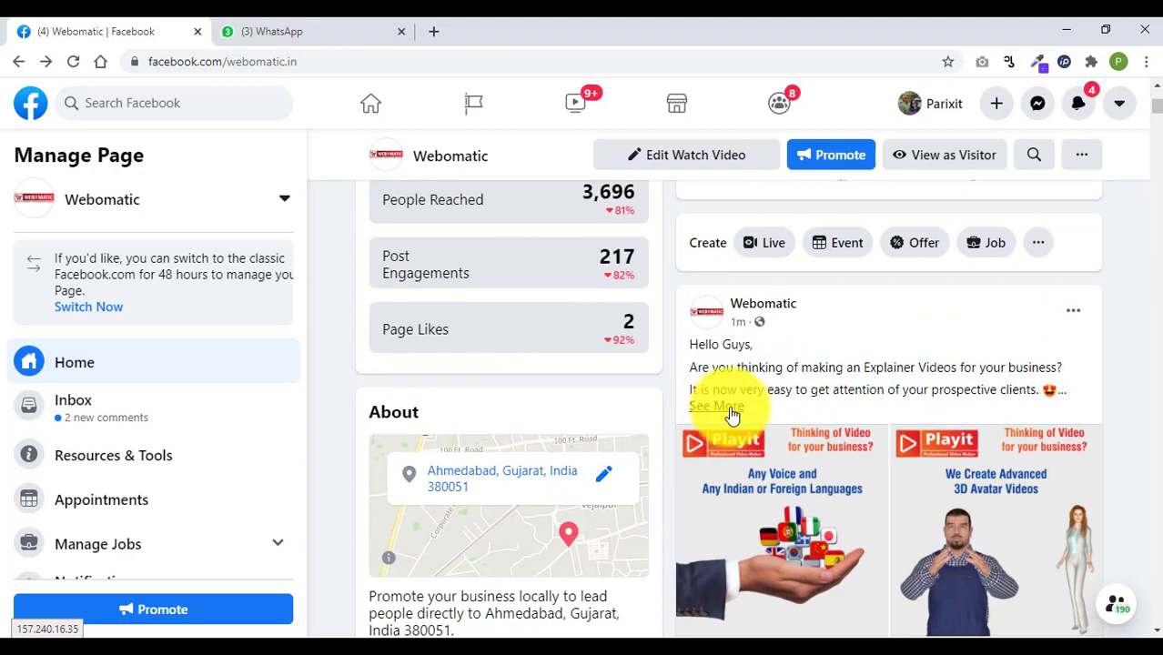
- Expand the published post's full text and open the #doctors hashtag from its end
click(731, 407)
scroll(767, 393, down, 1)
scroll(764, 406, down, 4)
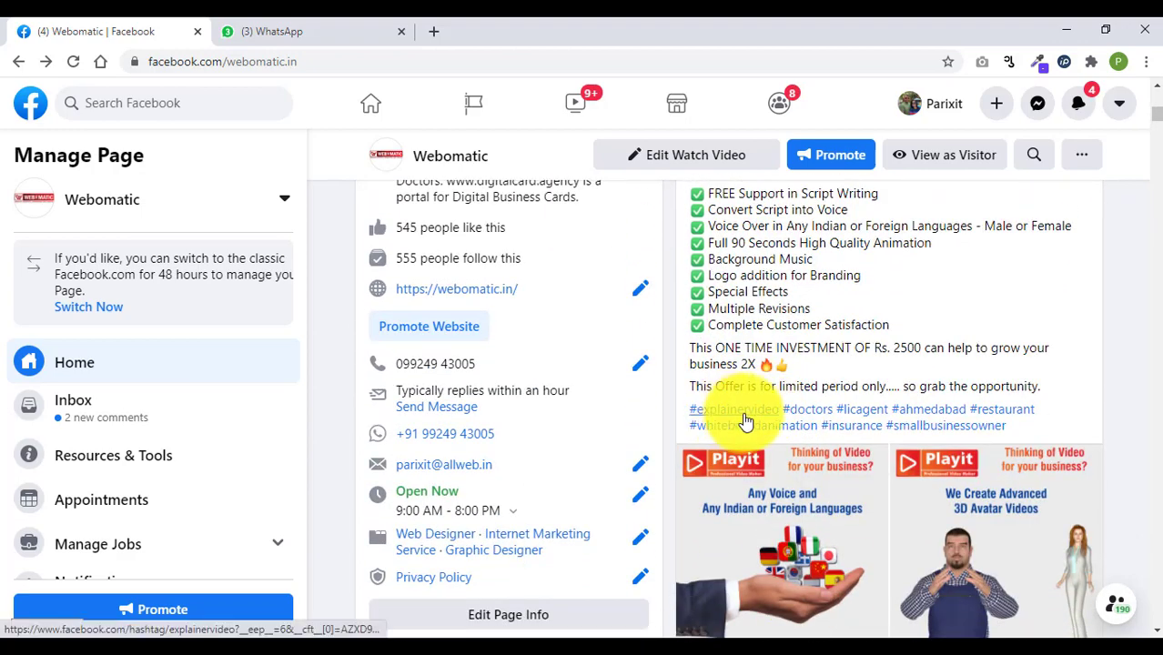
click(811, 414)
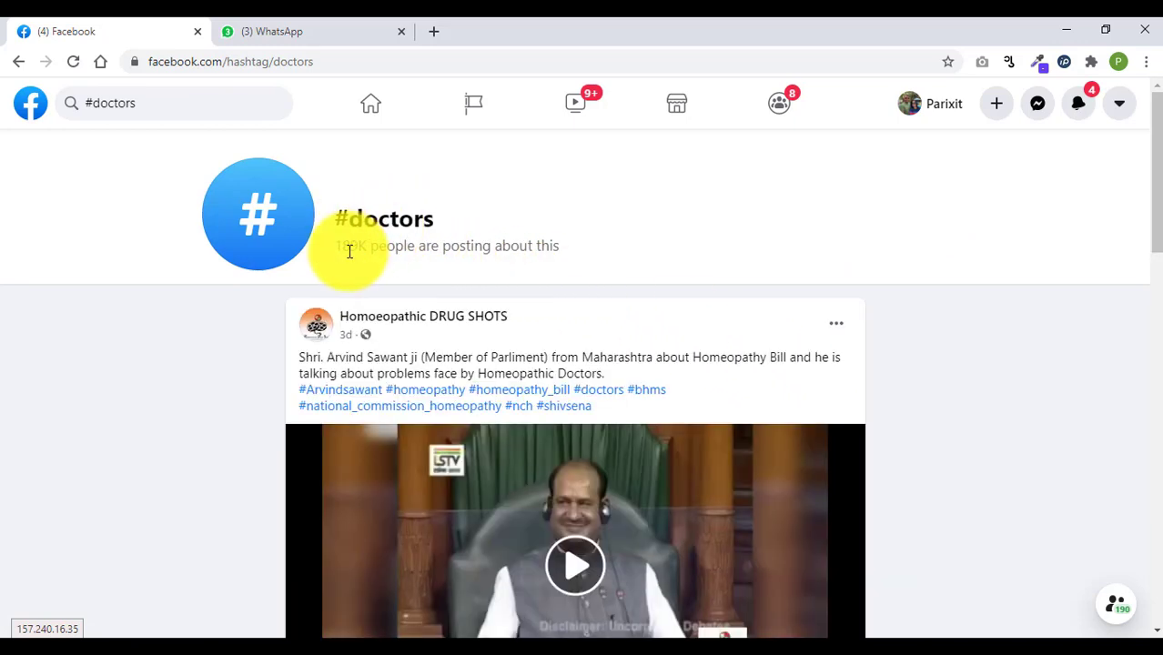
- Examine how many people are posting about #doctors and browse the posts that use the hashtag
drag(338, 246, 415, 248)
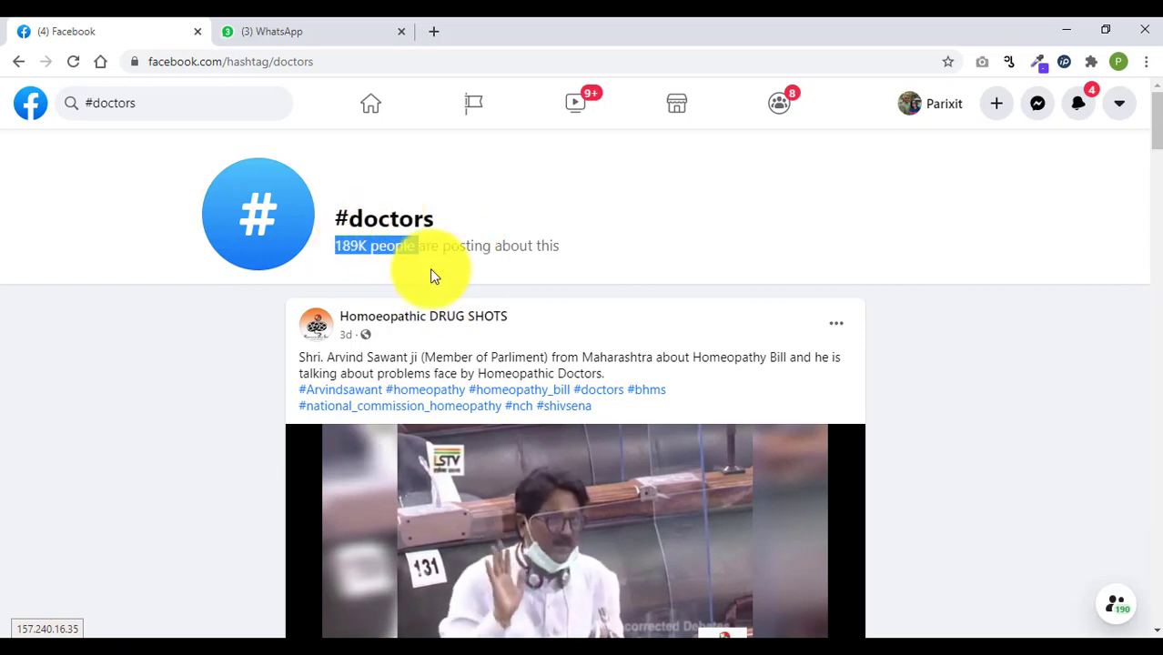
scroll(433, 275, down, 4)
scroll(473, 452, down, 4)
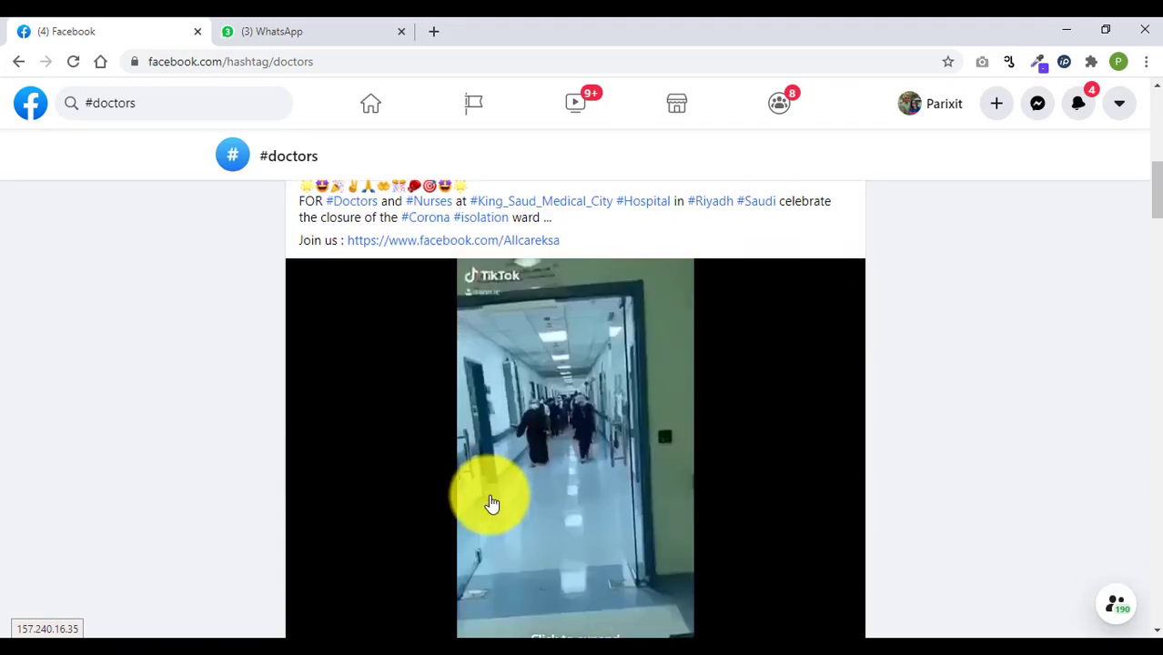
scroll(490, 496, down, 5)
scroll(489, 509, down, 5)
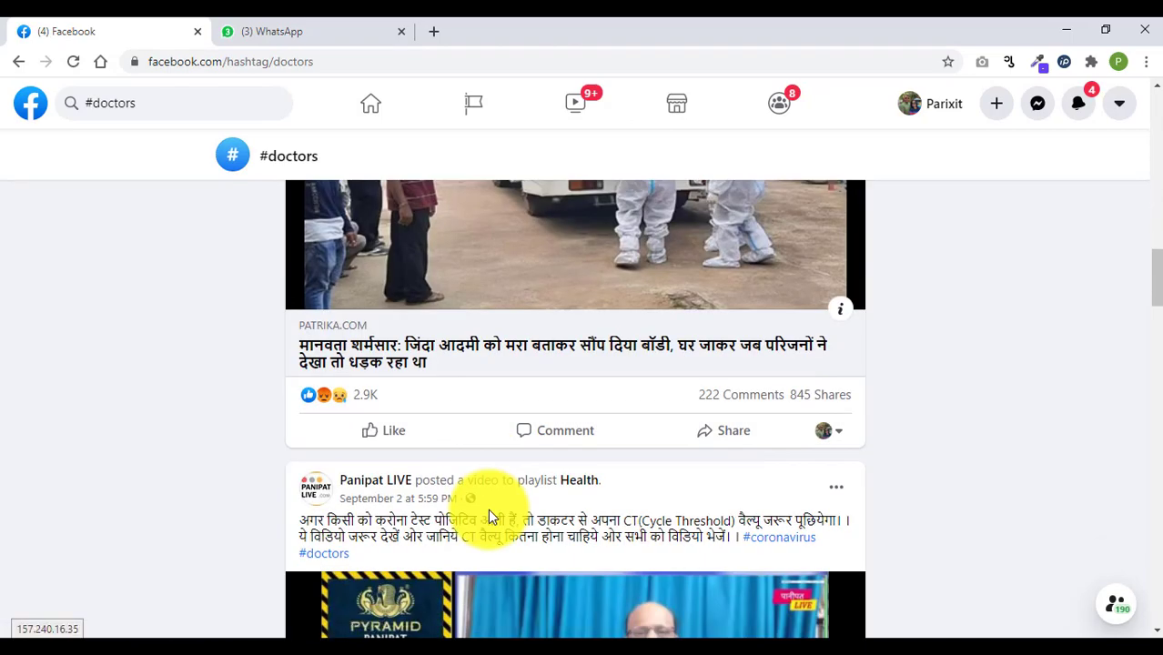
scroll(489, 509, down, 1)
scroll(509, 491, up, 4)
scroll(515, 520, up, 1)
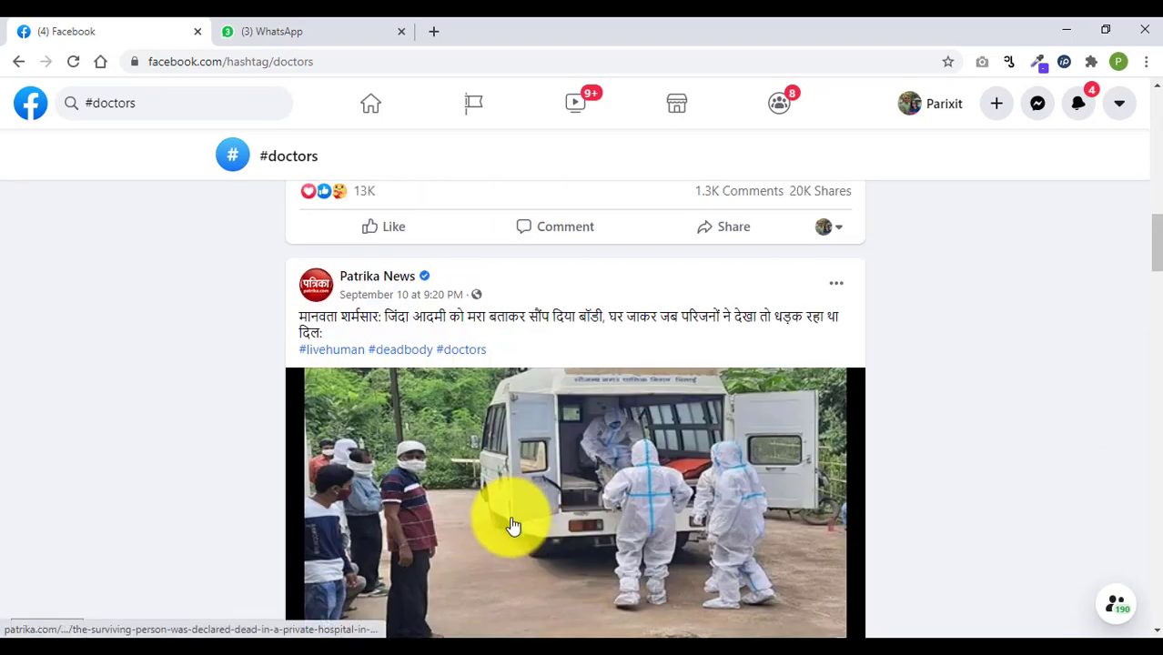
scroll(512, 525, up, 15)
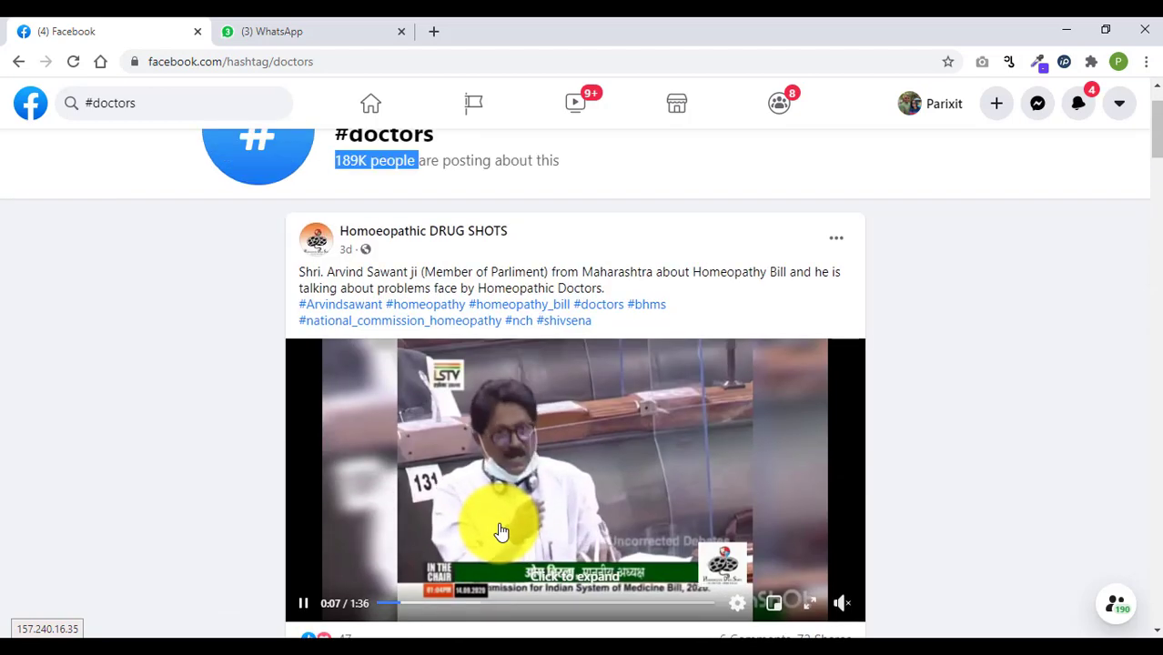
scroll(501, 532, up, 1)
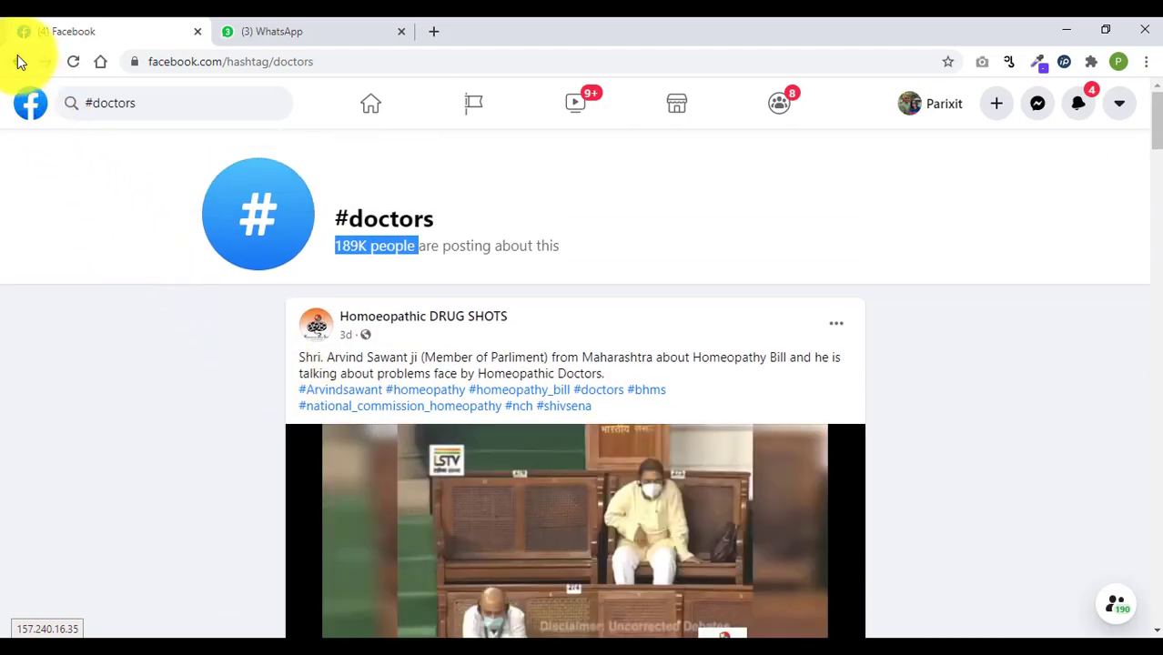
- Go back to the Webomatic page and open the #licagent hashtag from the explainer video post's full text
click(18, 60)
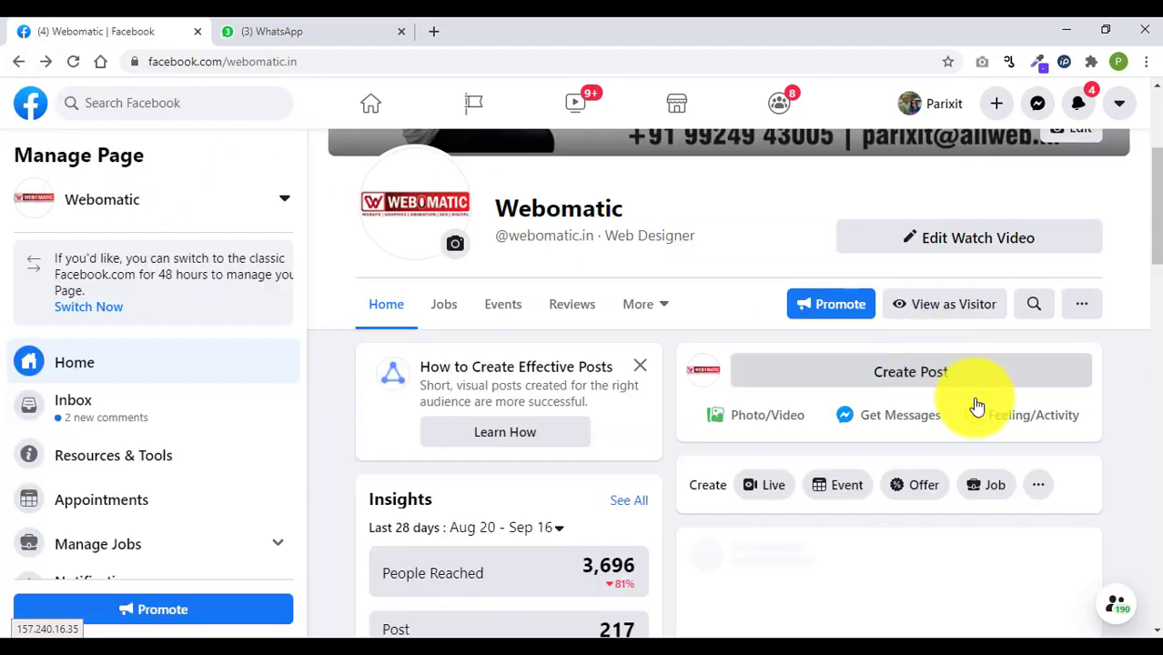
scroll(976, 405, down, 4)
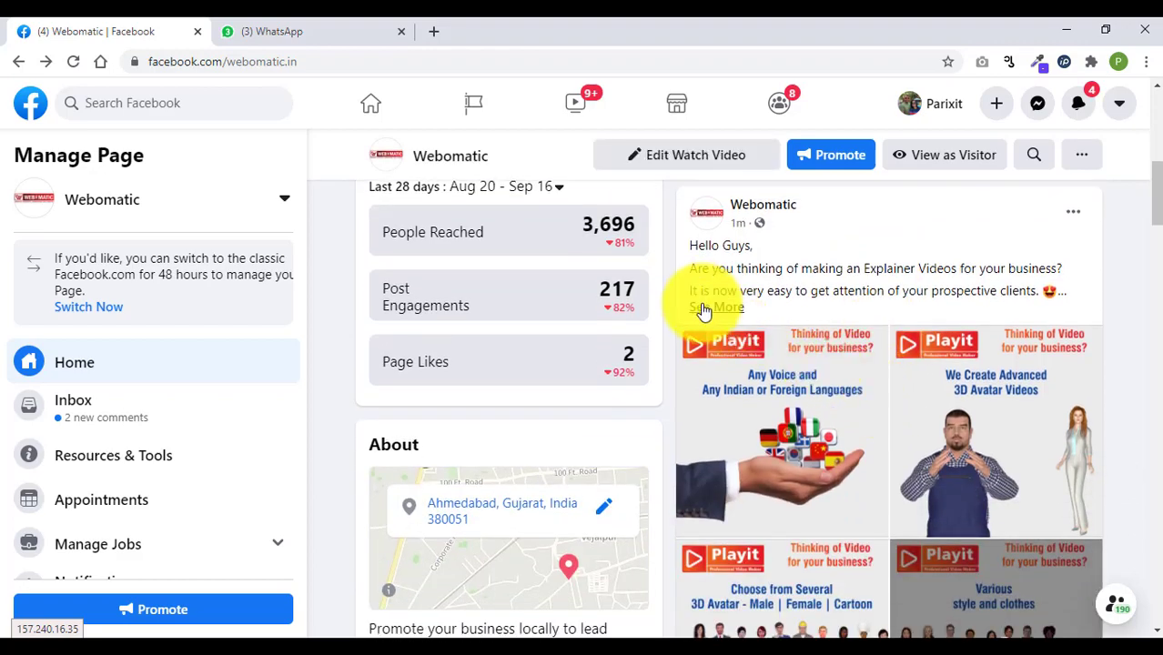
click(703, 308)
scroll(766, 390, down, 7)
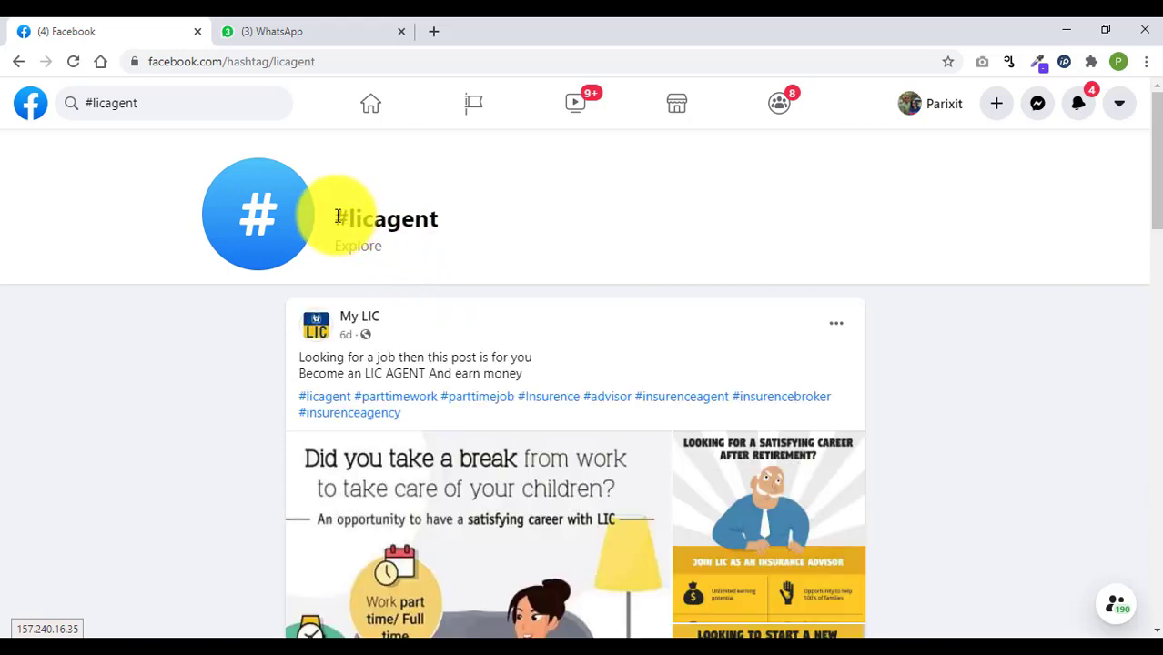
- Examine the heading of the #licagent hashtag page for the number of people posting about it
drag(334, 217, 393, 220)
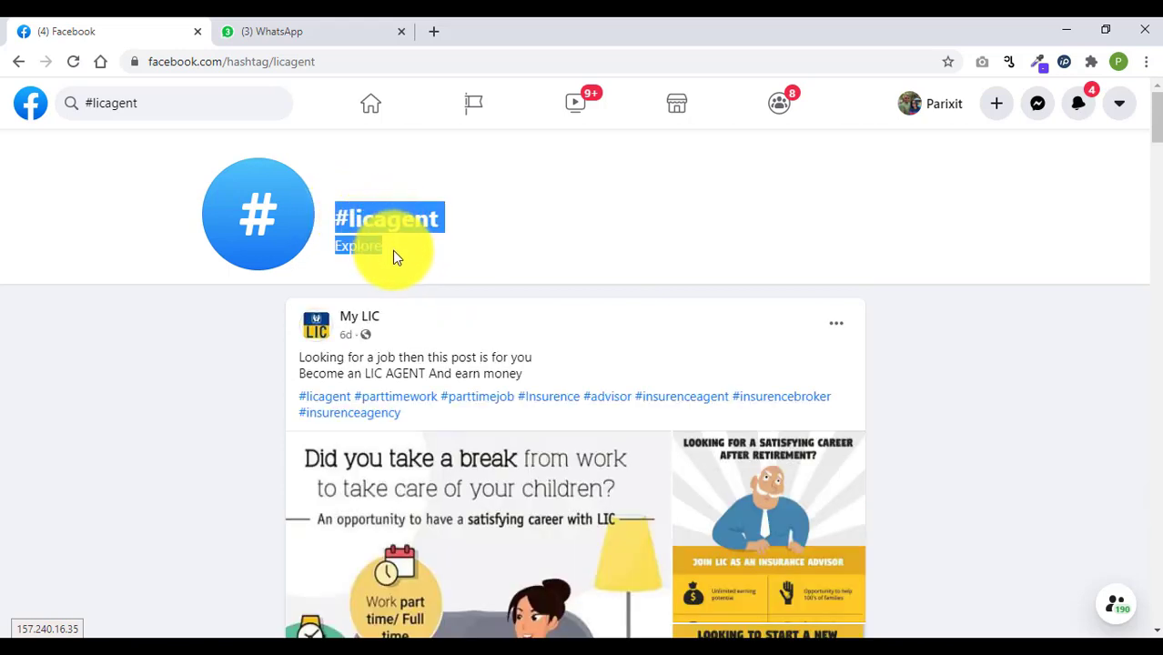
click(393, 247)
mouse_move(380, 248)
mouse_down()
mouse_move(349, 229)
mouse_move(320, 259)
mouse_up()
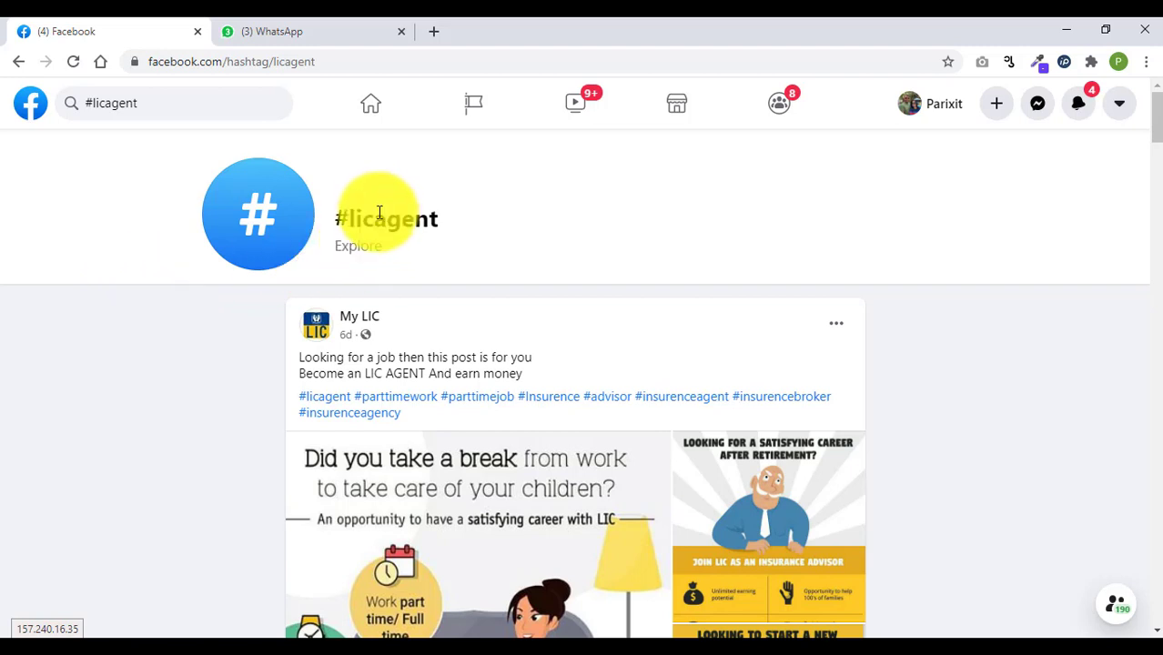
drag(349, 222, 389, 252)
click(390, 252)
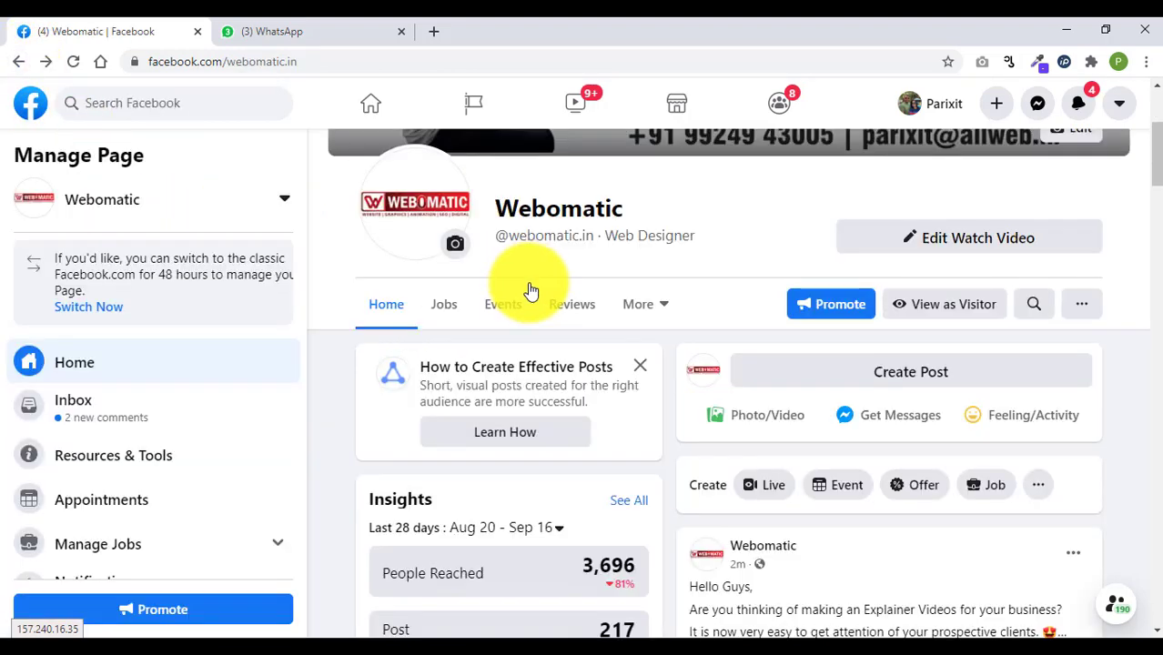
- Open #smallbusinessowner from the explainer video post's full text and check how many people are posting about it
scroll(958, 429, down, 3)
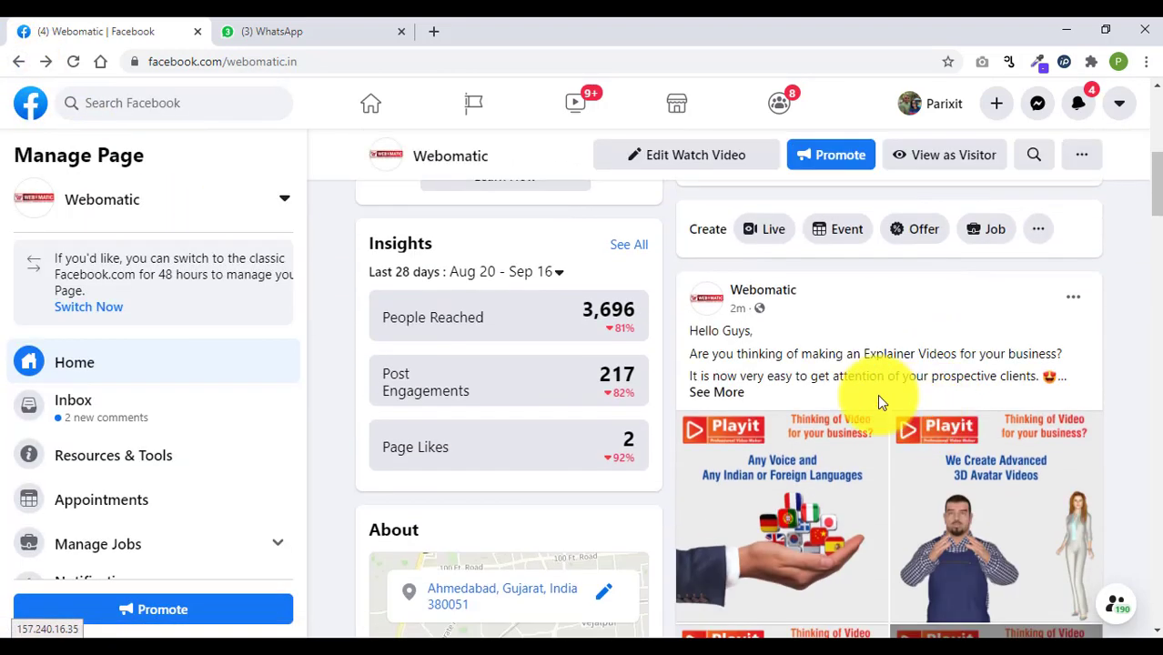
click(746, 392)
scroll(782, 390, down, 5)
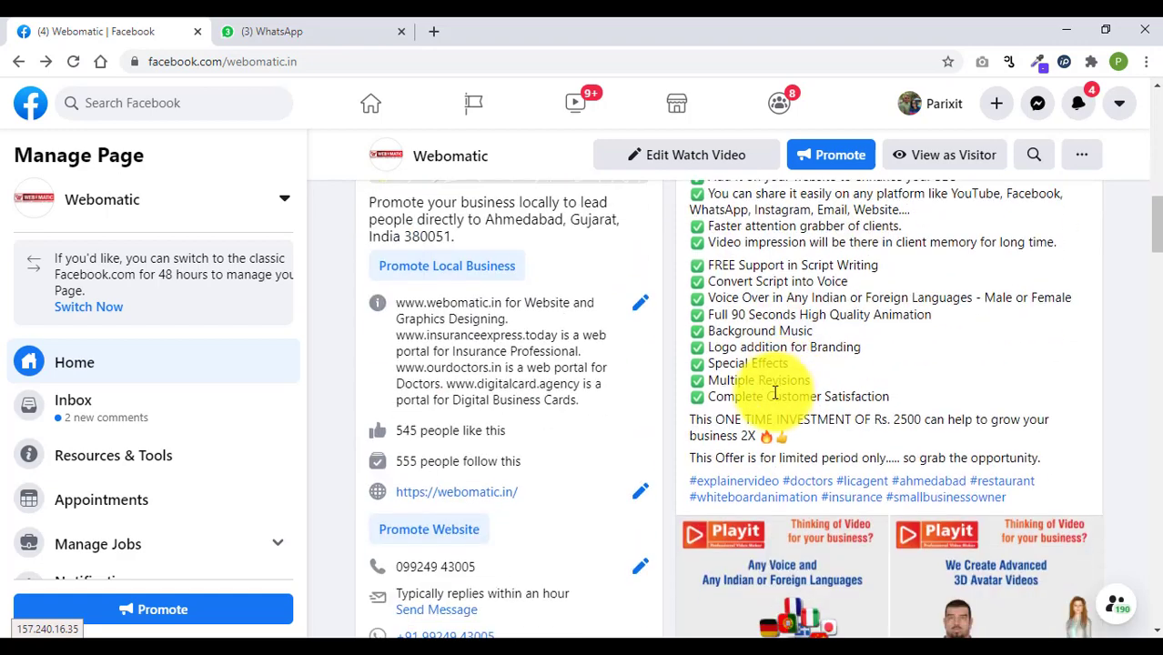
scroll(771, 391, down, 1)
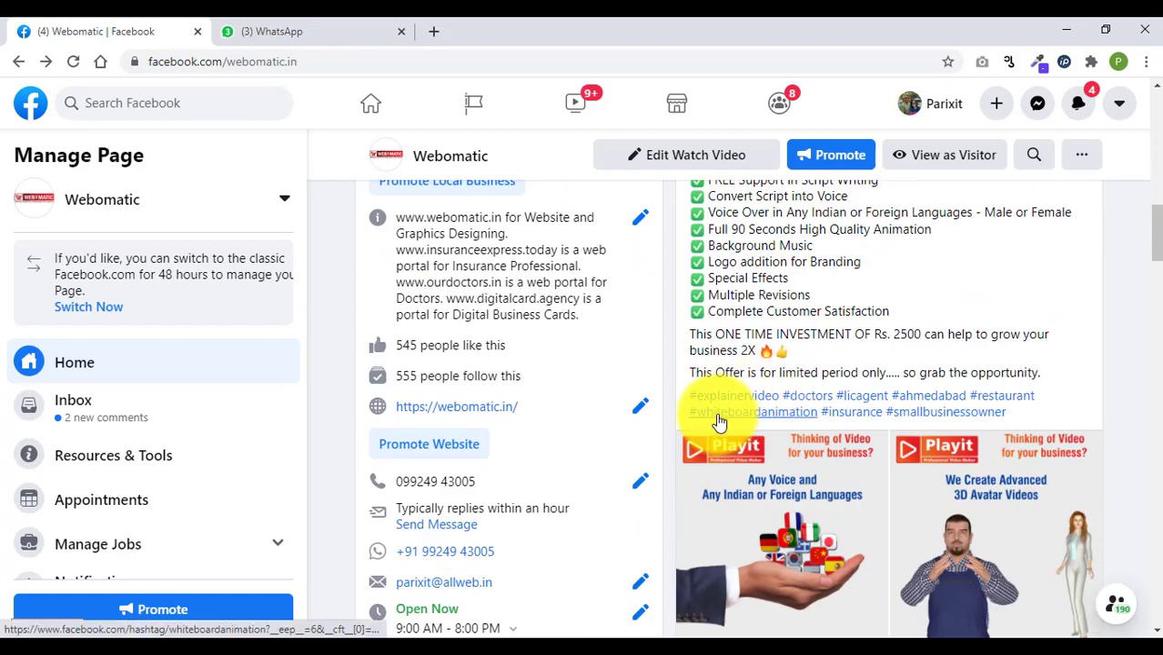
click(947, 414)
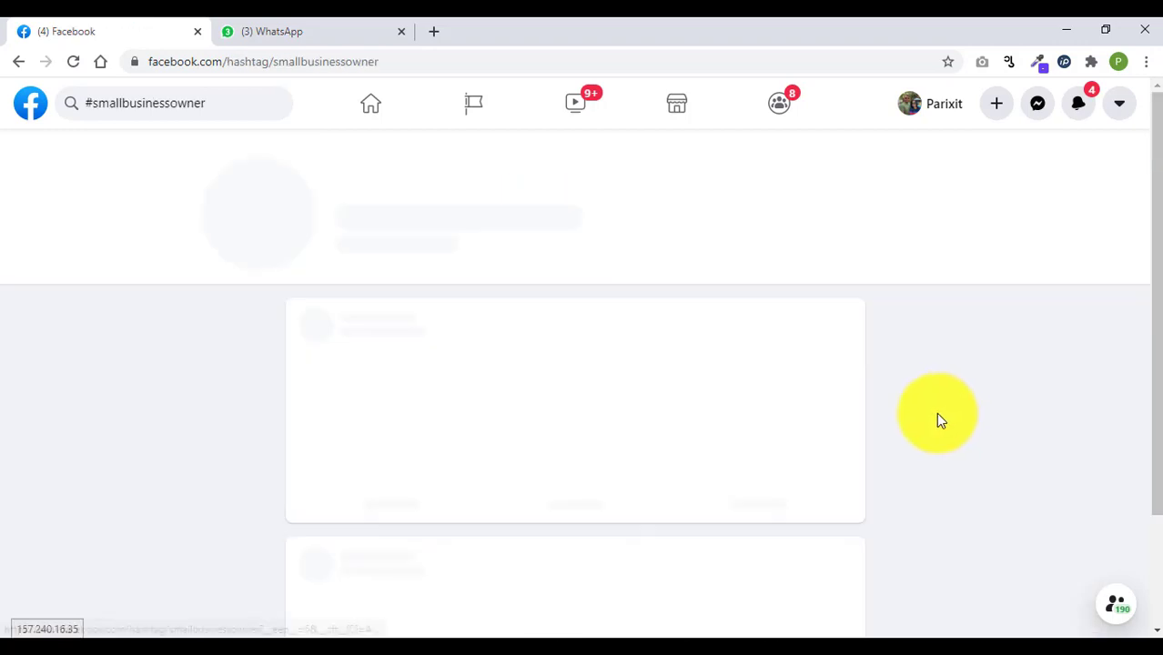
drag(338, 245, 441, 252)
triple_click(447, 228)
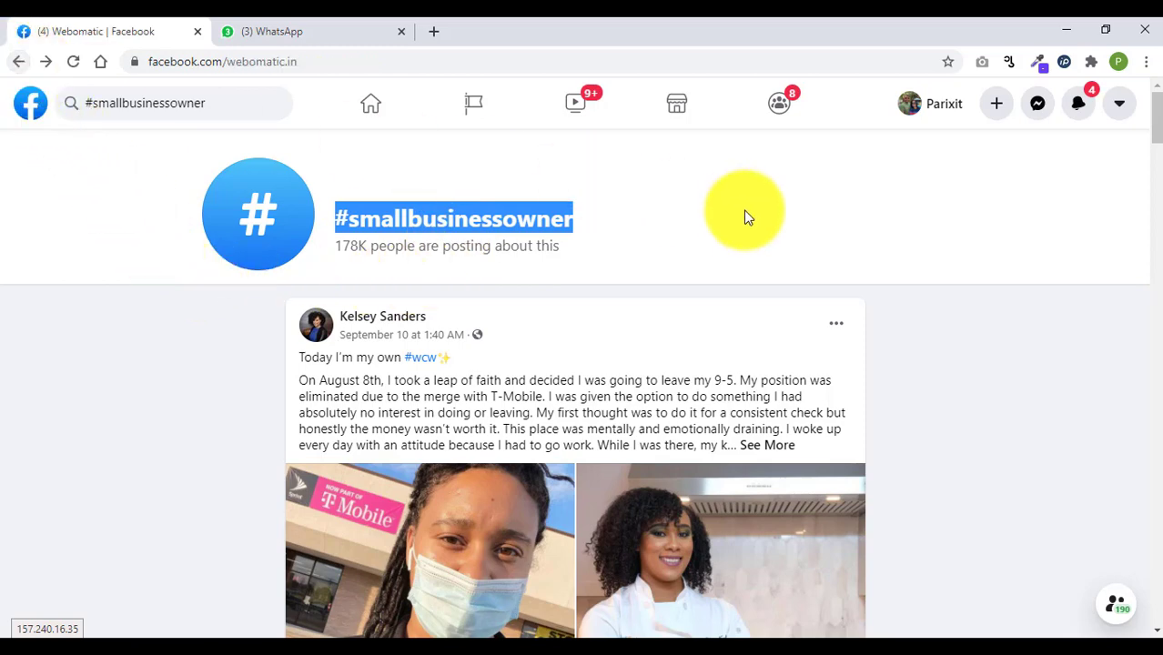
- Return to the Webomatic page and review the opening lines of the explainer video post
scroll(841, 267, down, 2)
scroll(824, 364, down, 2)
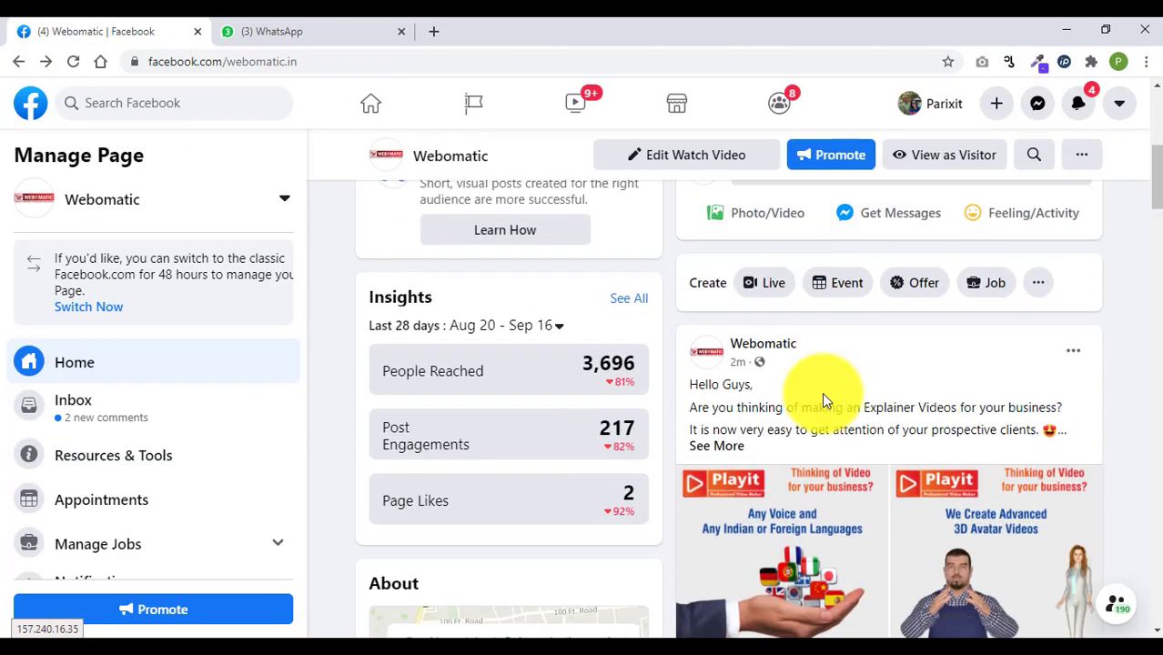
drag(831, 290, 694, 248)
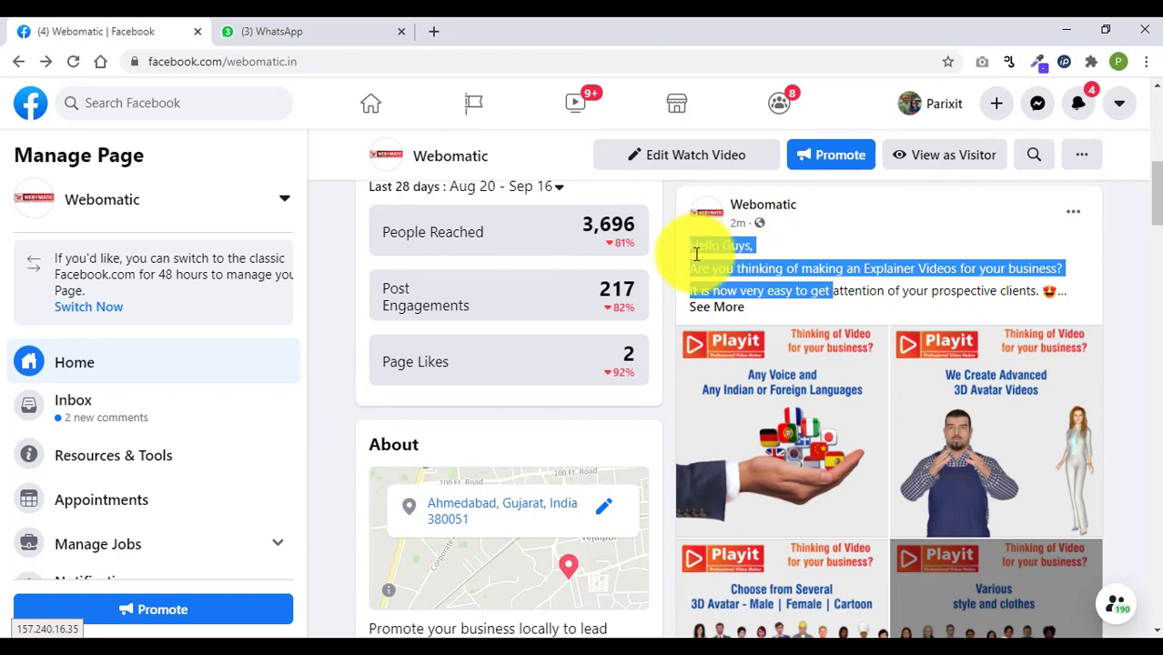
triple_click(908, 291)
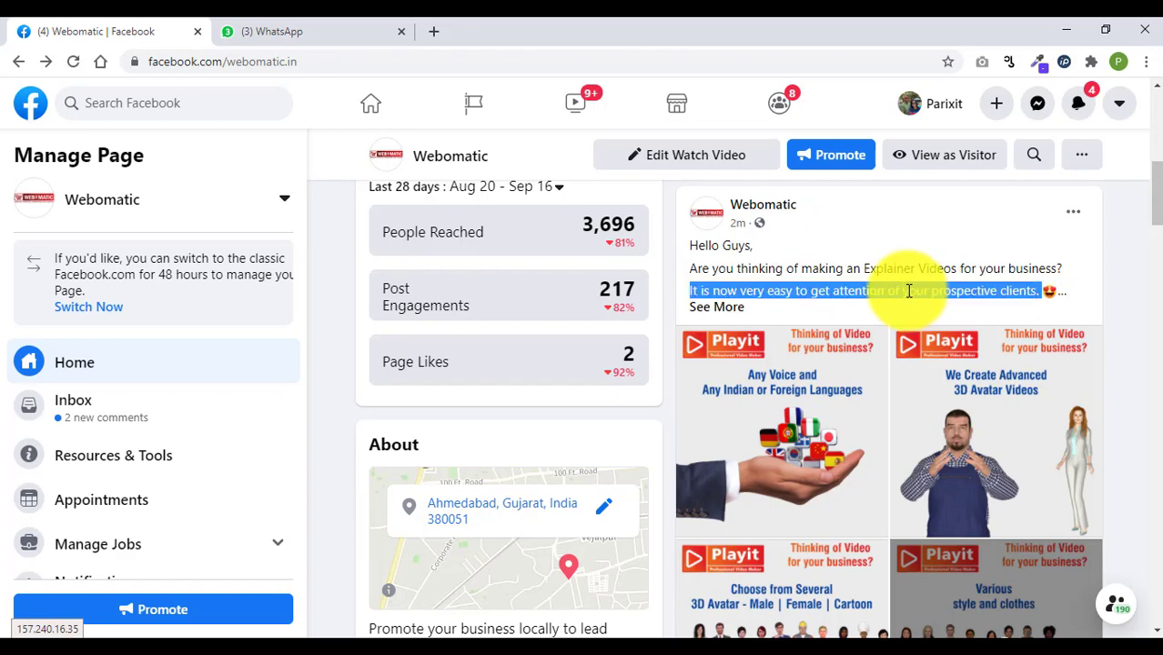
triple_click(822, 270)
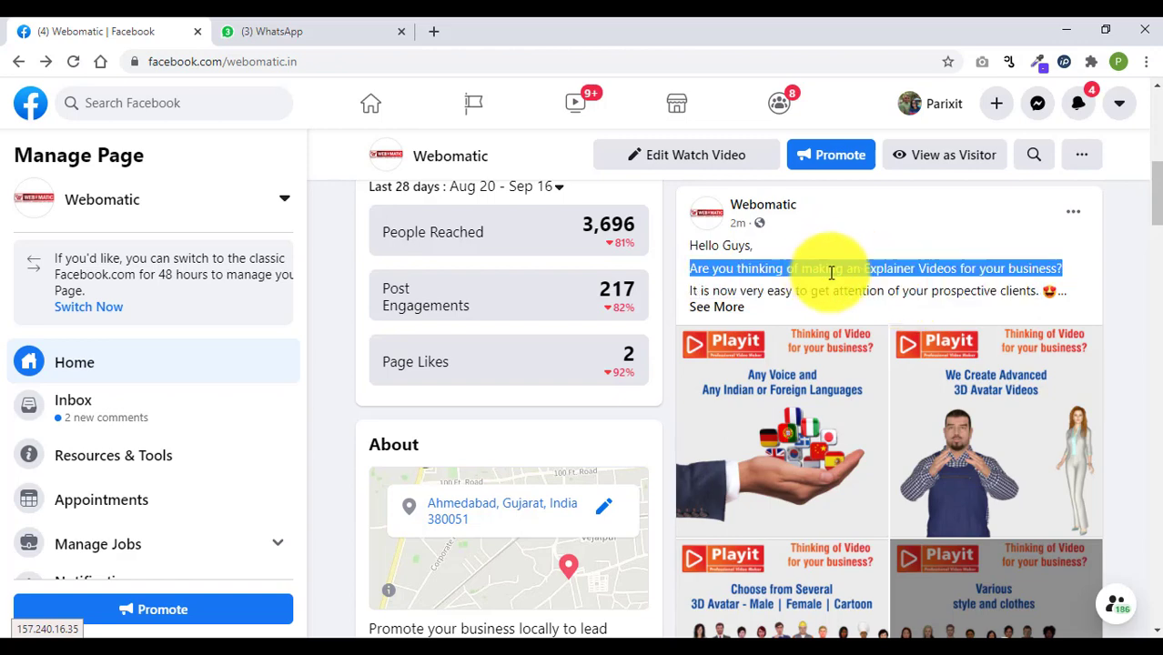
- Look over the explainer video post's images, reaction options, and reach and engagement figures
scroll(852, 318, down, 1)
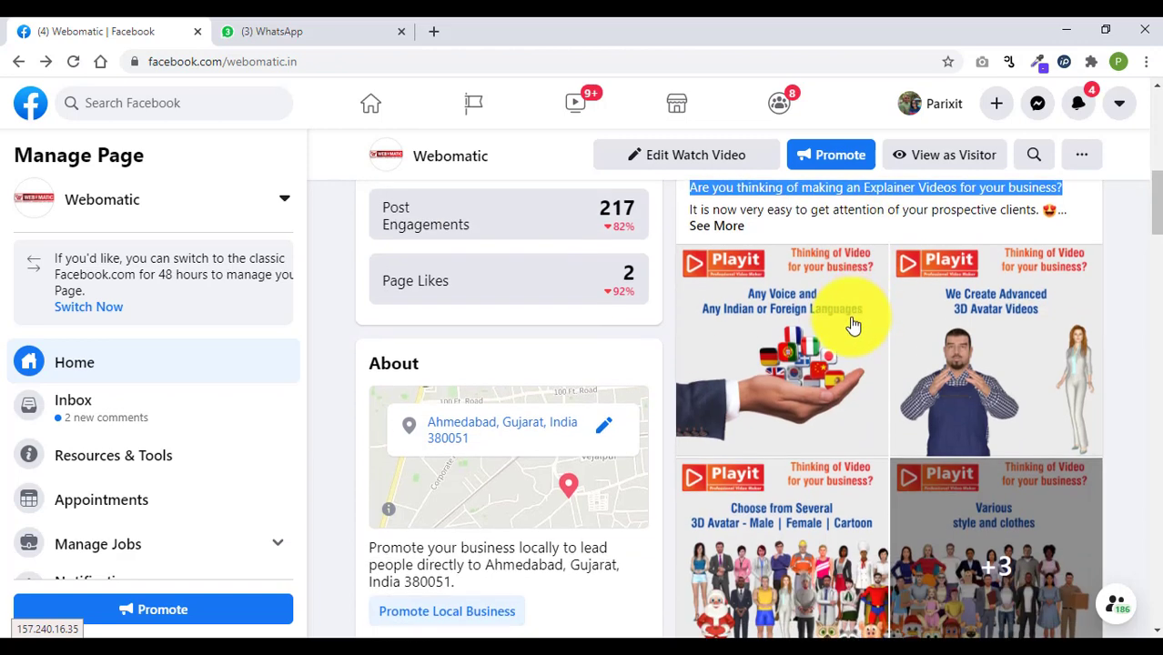
scroll(835, 329, down, 1)
scroll(835, 330, down, 2)
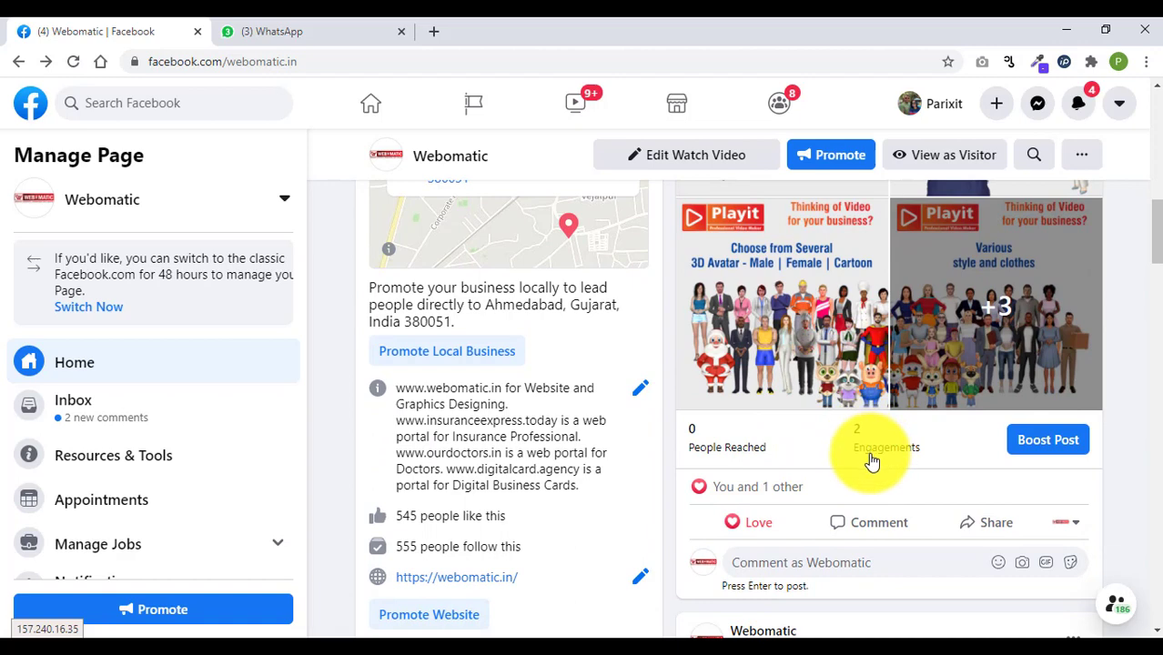
mouse_move(755, 525)
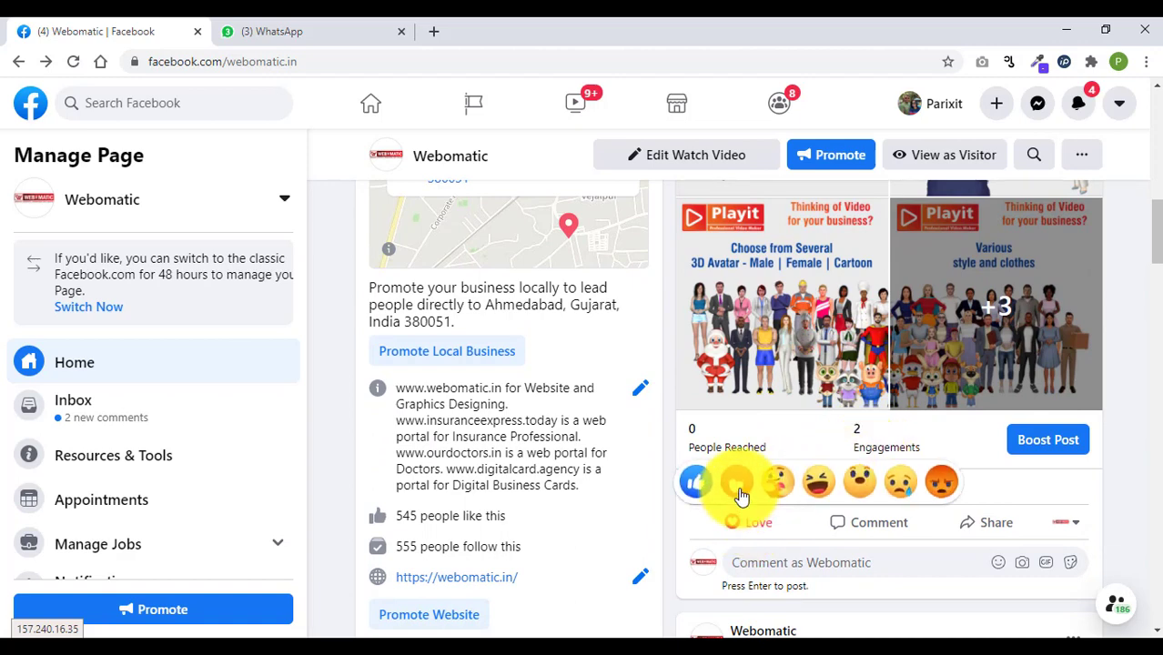
scroll(797, 415, down, 1)
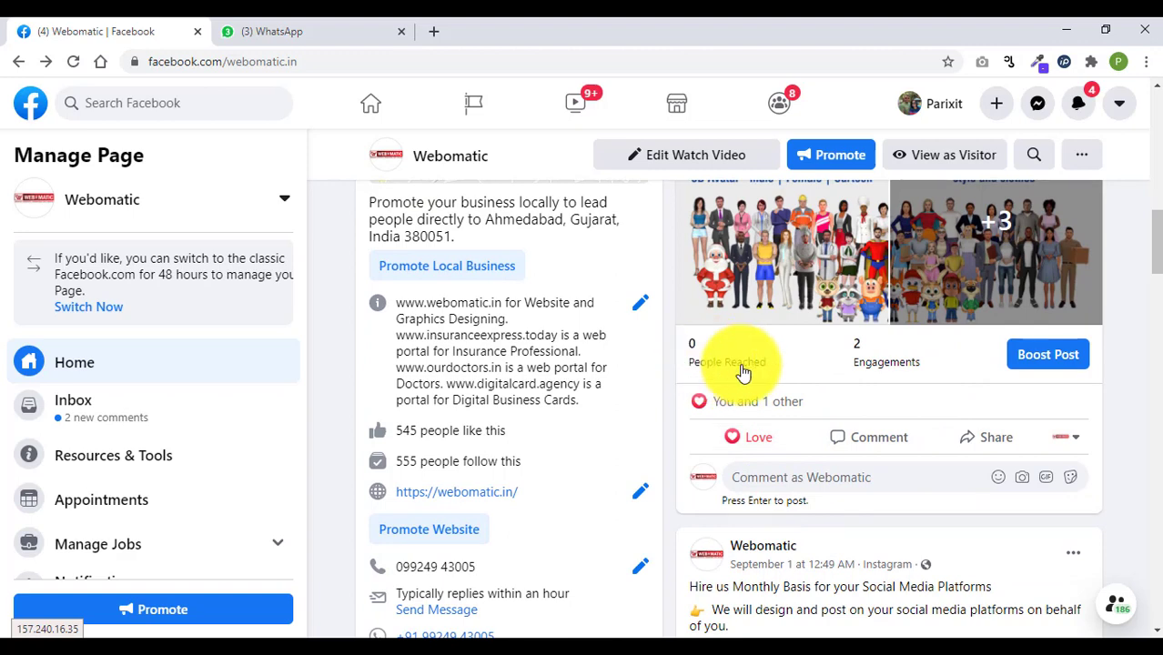
scroll(778, 380, down, 1)
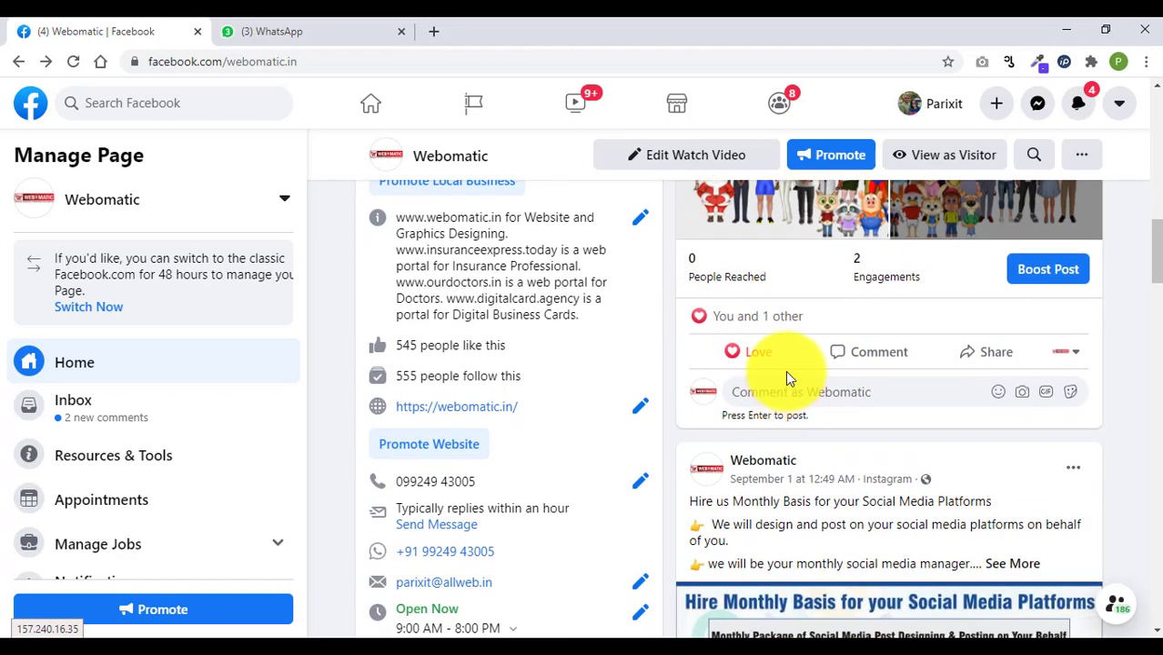
- Review the September 1 monthly social media package post and its reach and engagement figures
scroll(792, 365, down, 1)
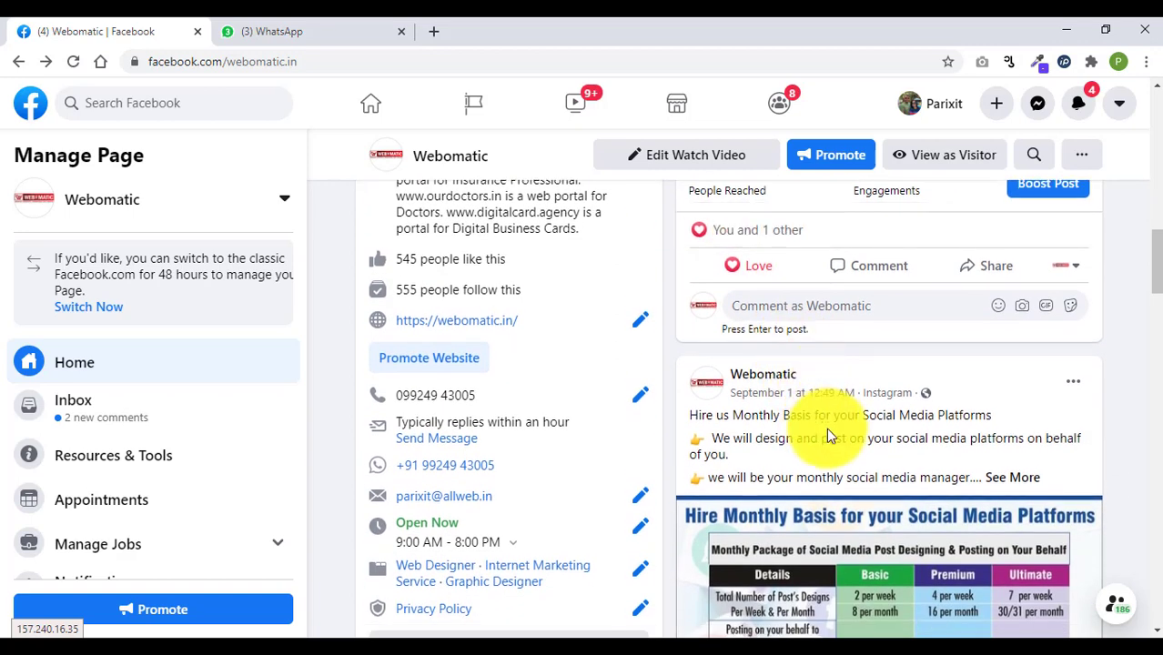
scroll(826, 427, down, 3)
scroll(830, 438, down, 2)
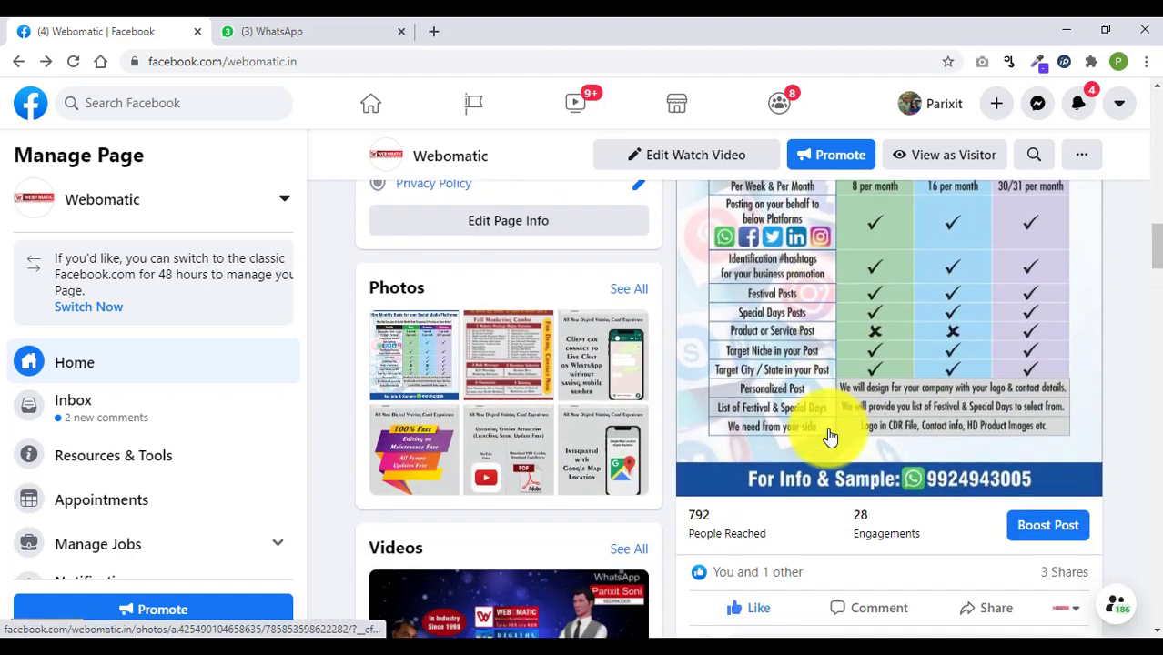
scroll(828, 437, down, 1)
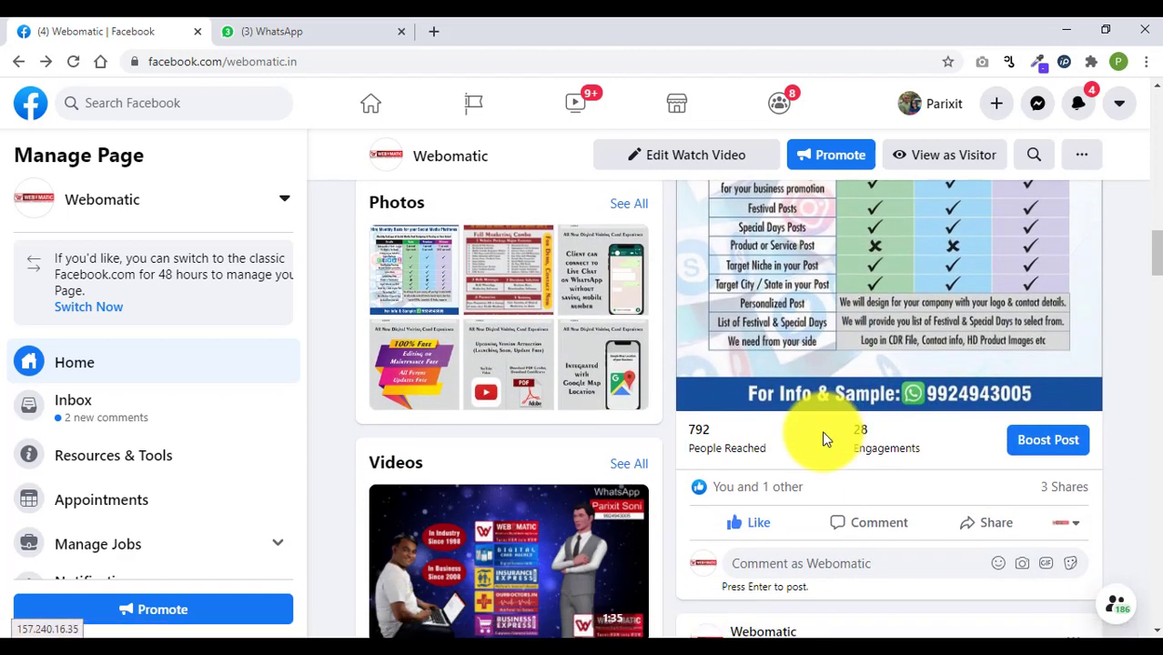
scroll(822, 430, up, 3)
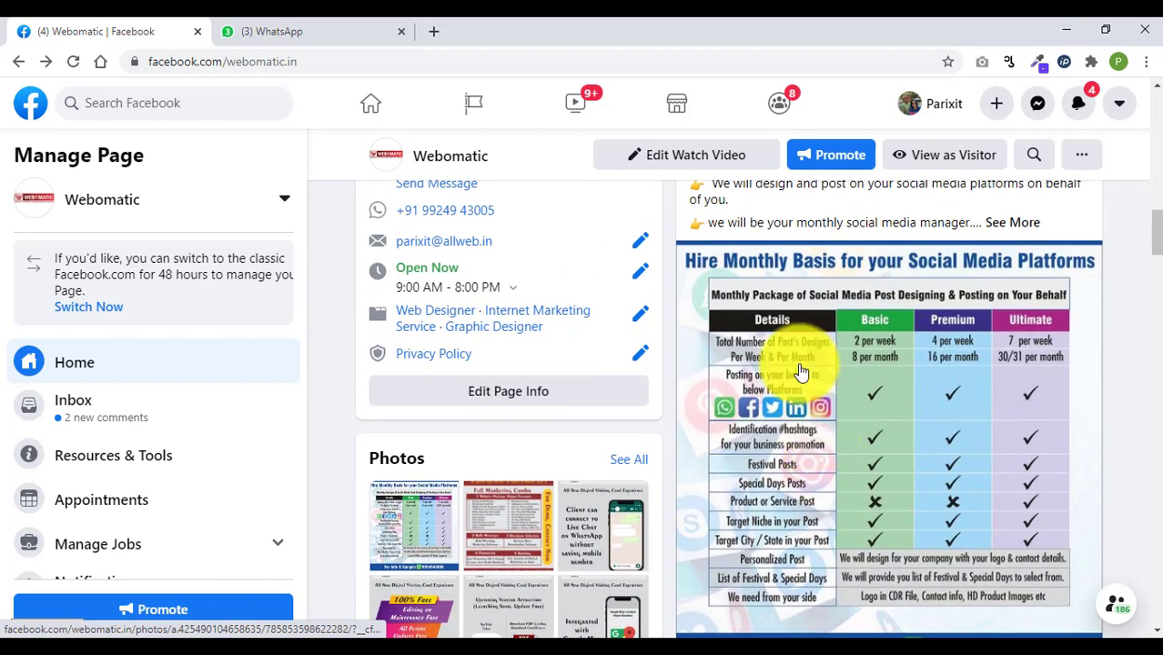
scroll(800, 372, up, 2)
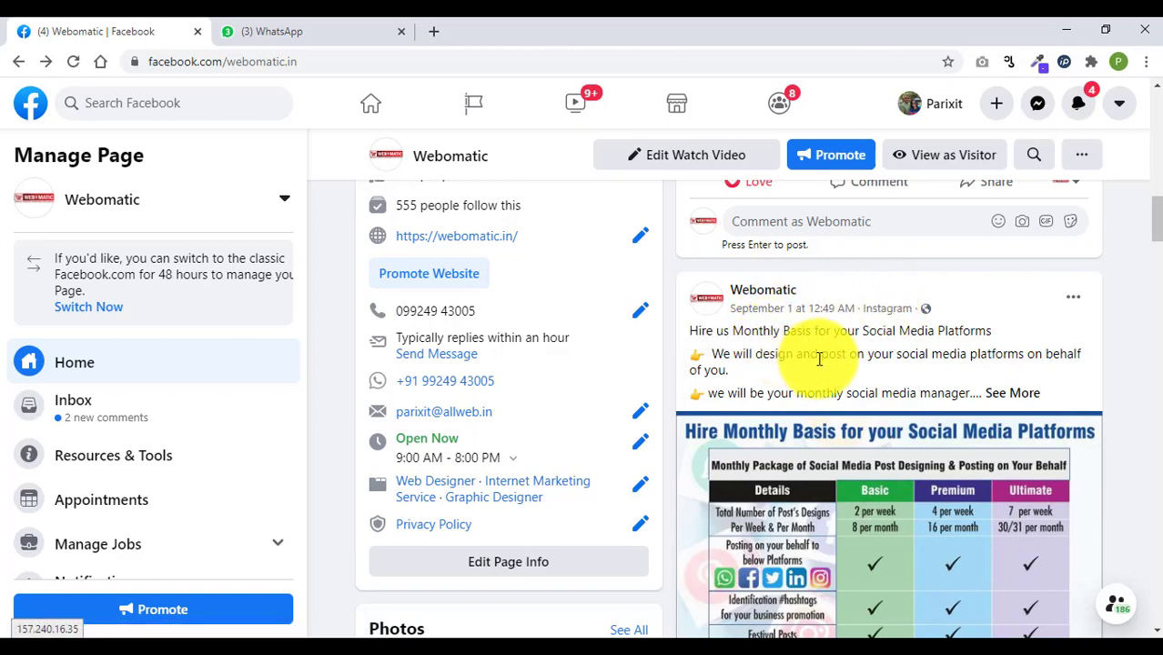
- Expand the September 1 post's full text and examine its wording, hashtags, package table and engagement figures
click(1009, 395)
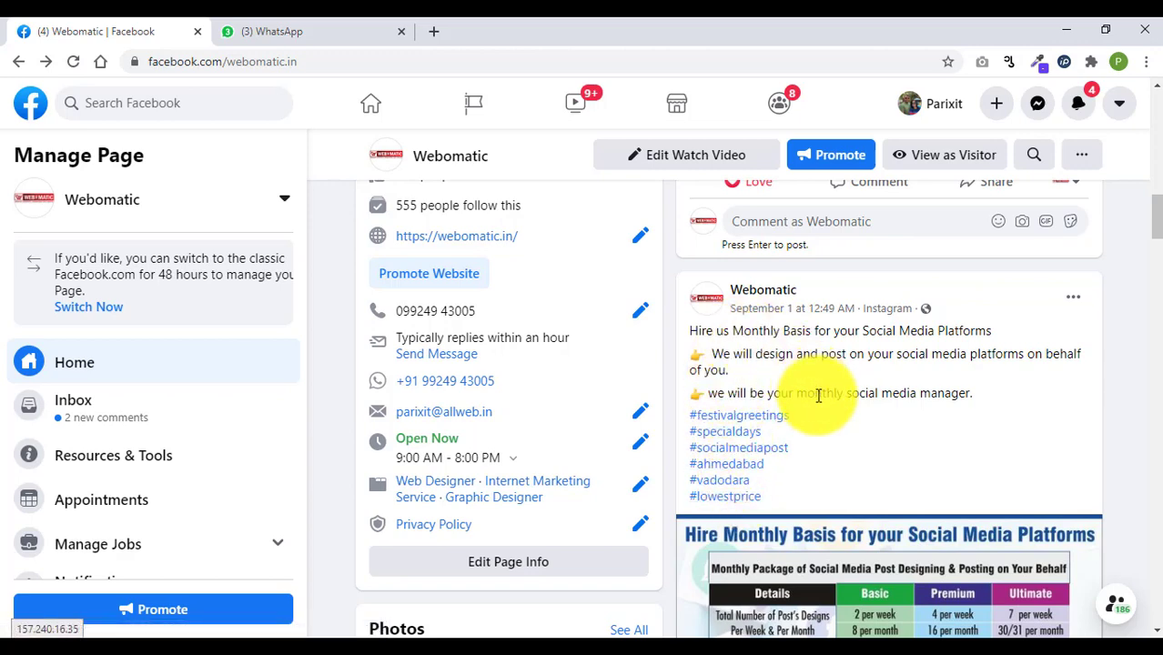
drag(741, 330, 921, 393)
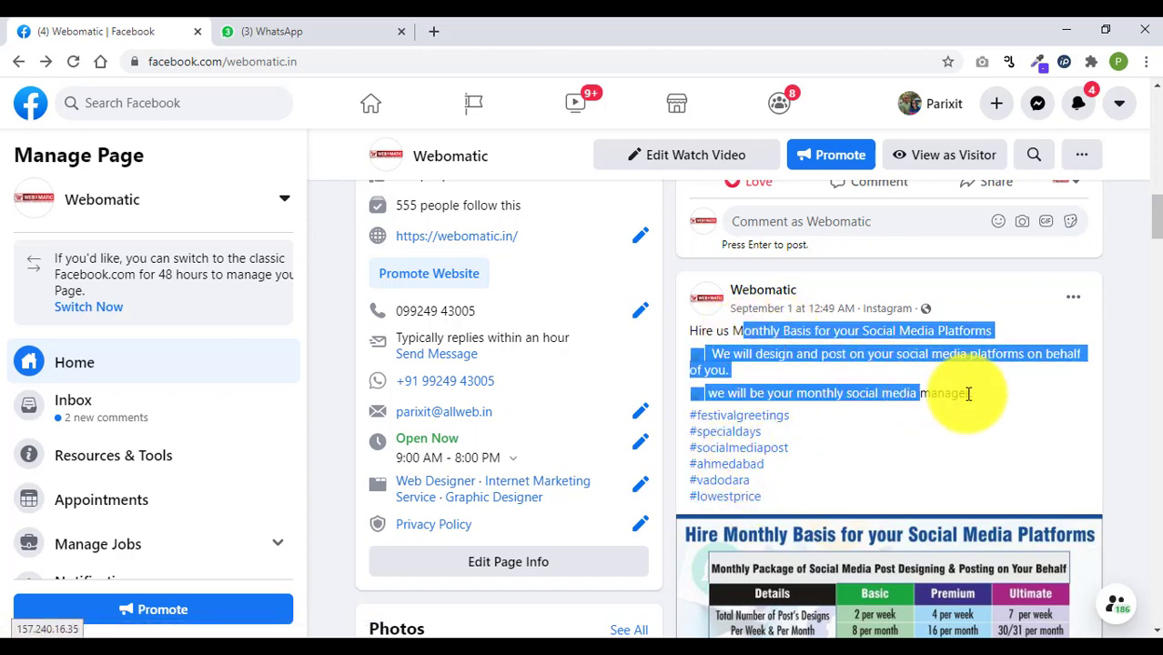
scroll(929, 416, down, 3)
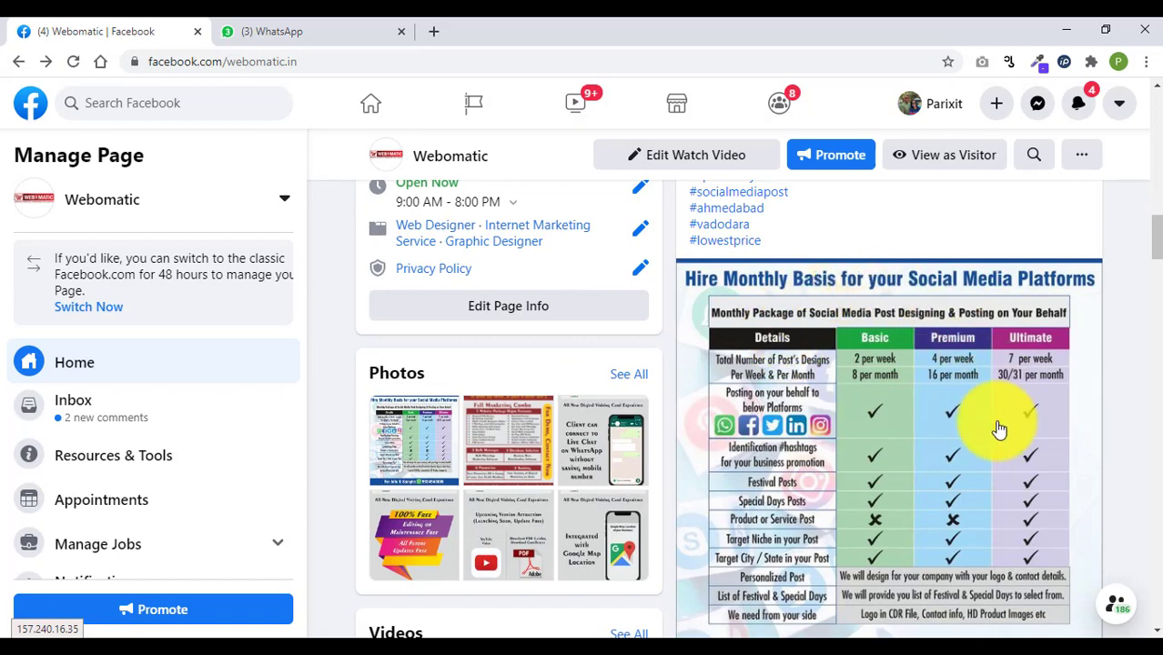
scroll(897, 464, down, 1)
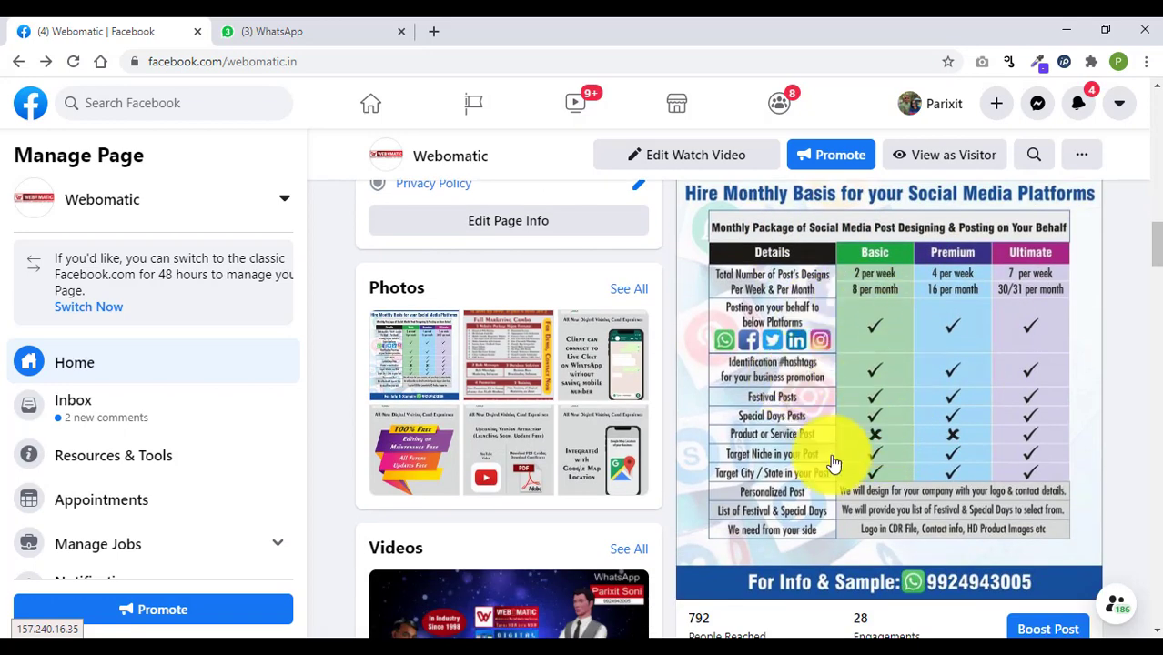
scroll(818, 381, down, 3)
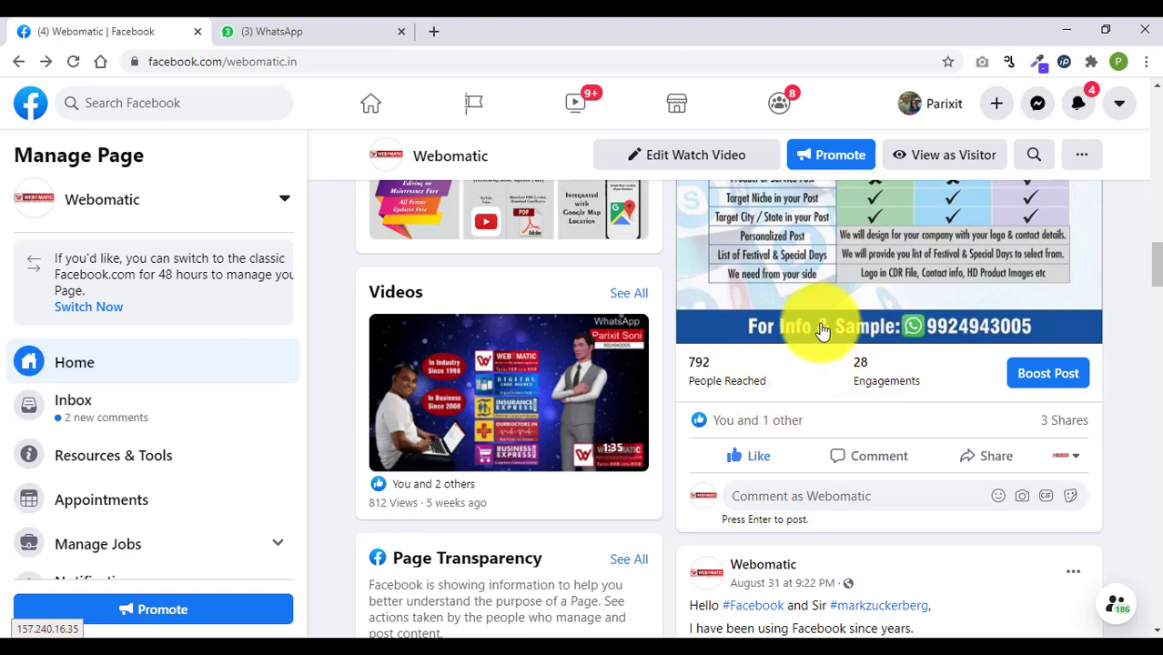
- Browse the page's August posts and compare their text, images, reach, engagements and shares
scroll(835, 327, down, 4)
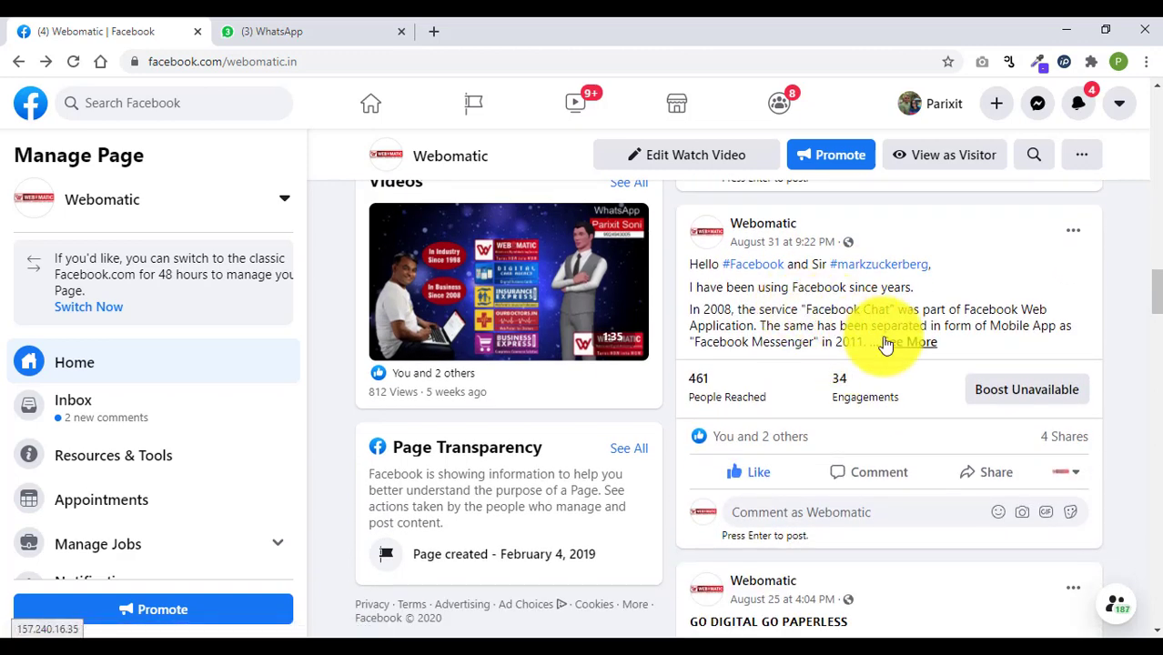
scroll(857, 370, down, 3)
scroll(816, 423, down, 1)
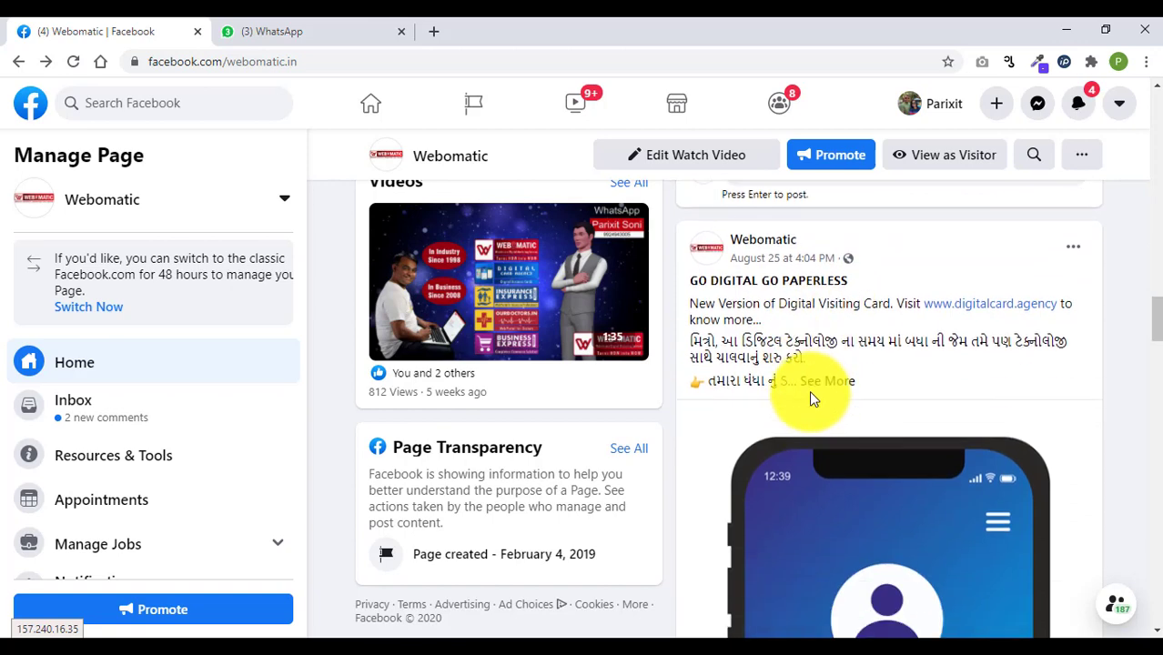
scroll(792, 330, down, 1)
scroll(794, 364, down, 5)
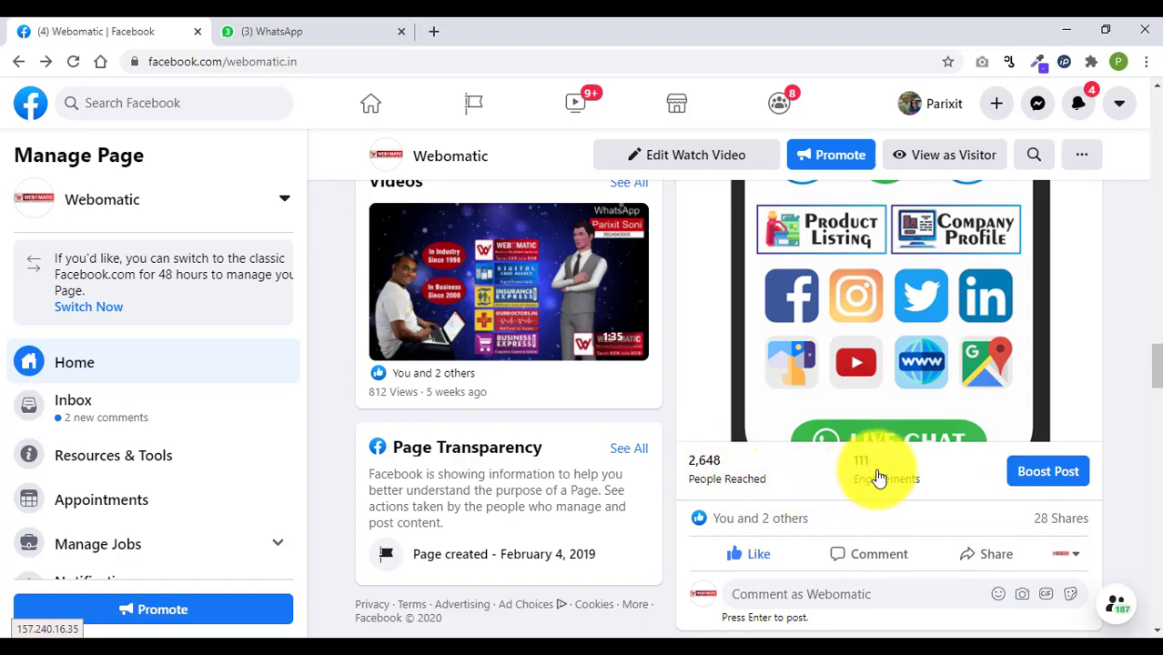
scroll(879, 478, down, 1)
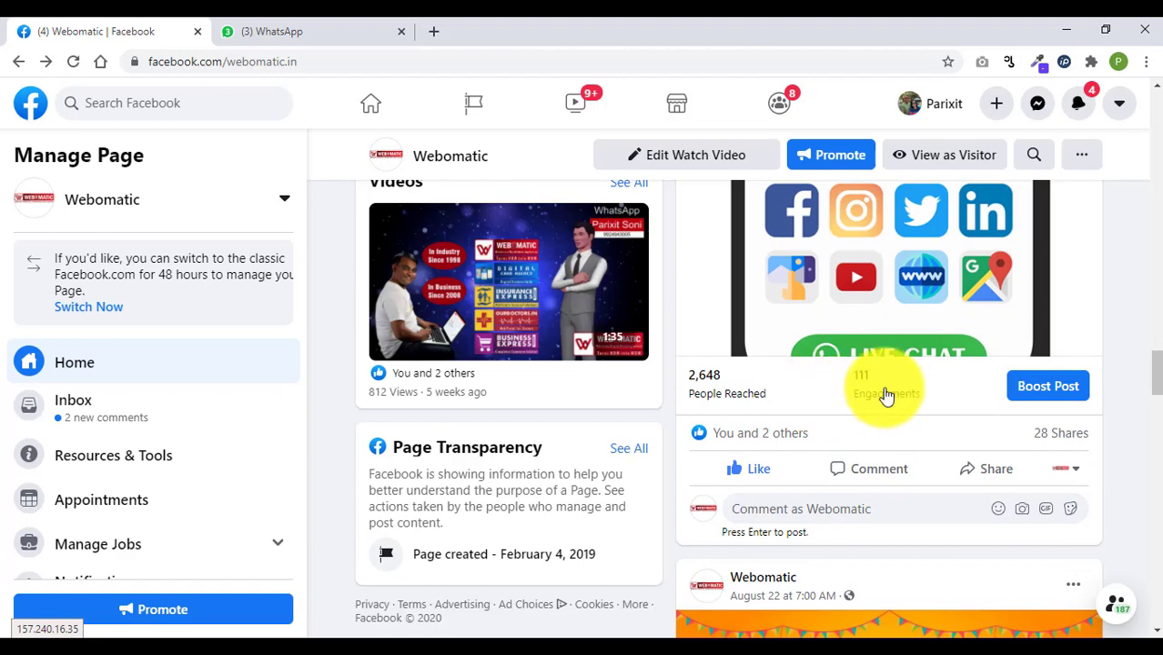
scroll(877, 428, down, 8)
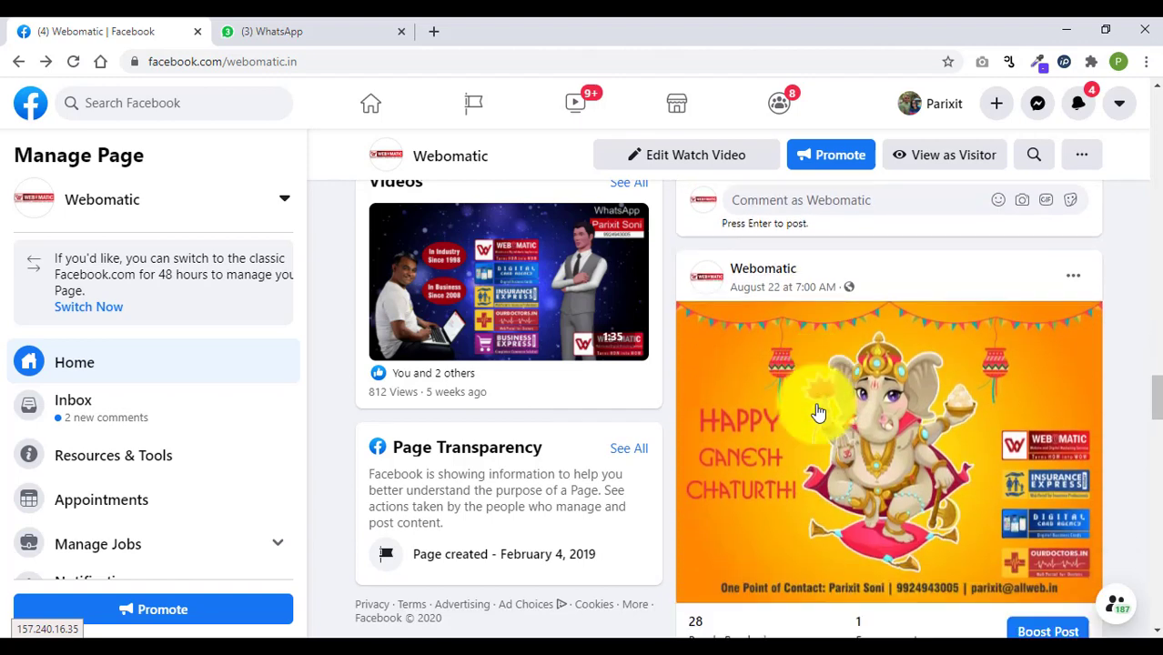
- Look through the August 22 greeting posts and the Gmail security warning post, checking their images and reach figures
scroll(808, 402, up, 3)
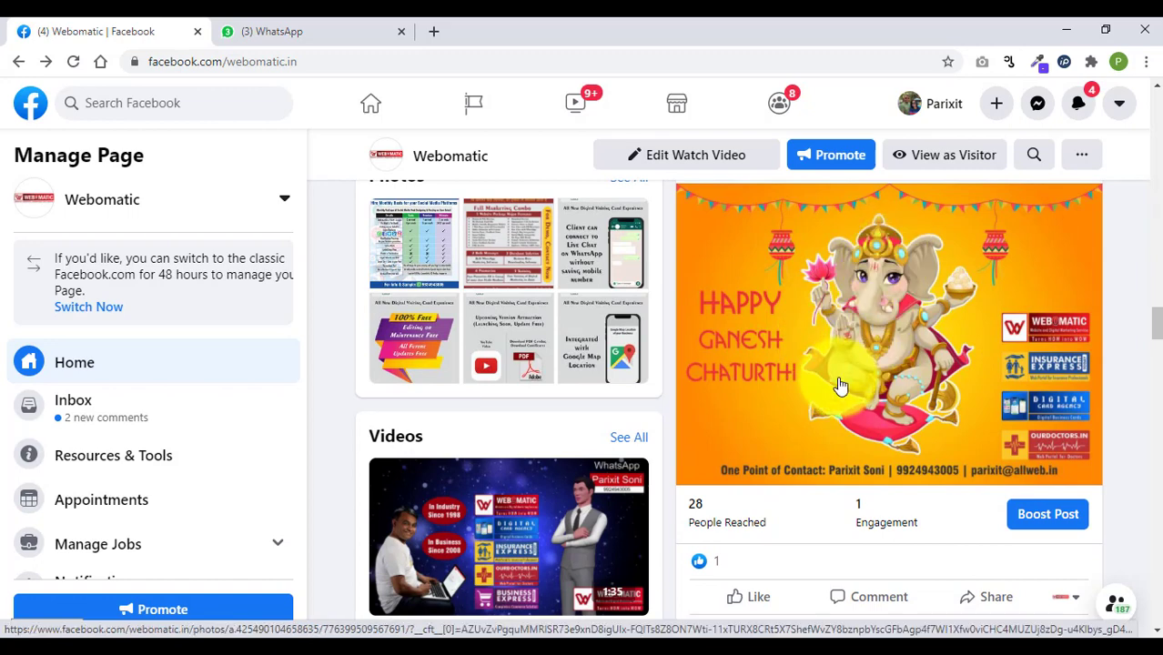
scroll(828, 387, down, 1)
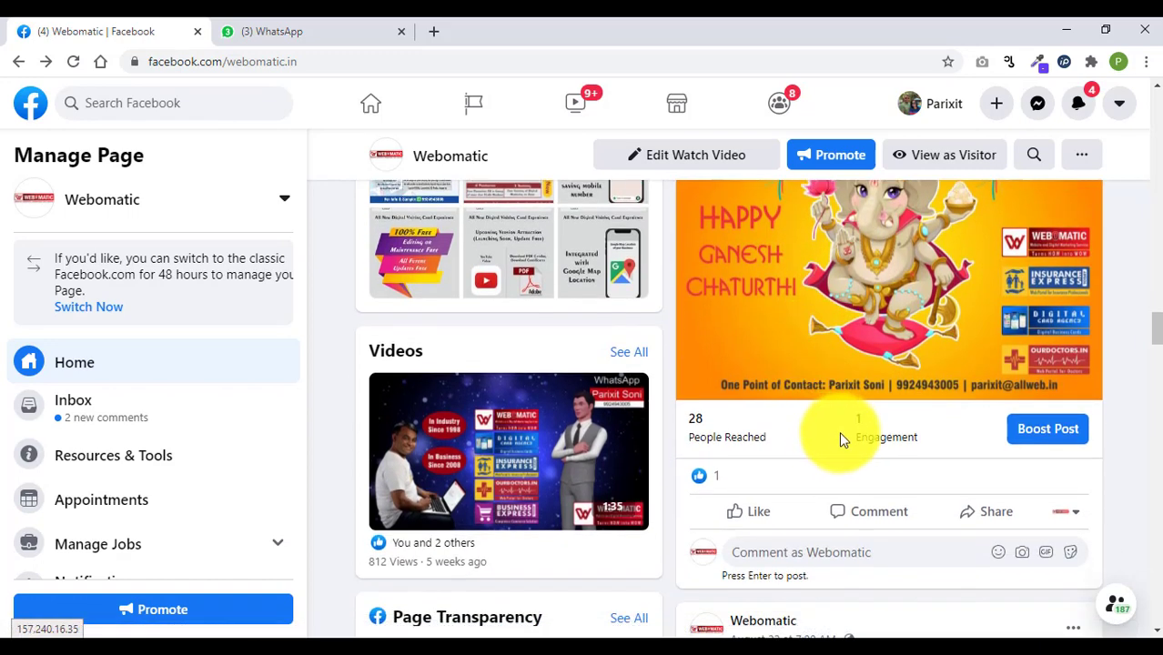
scroll(801, 418, down, 2)
scroll(787, 400, down, 7)
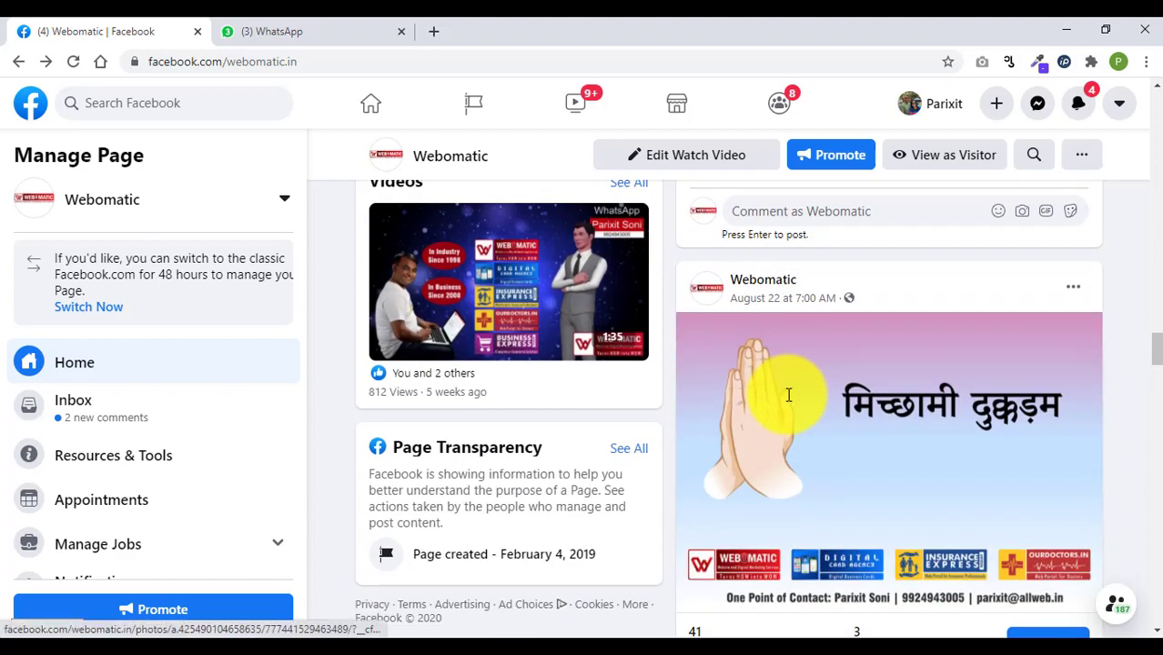
scroll(789, 403, down, 10)
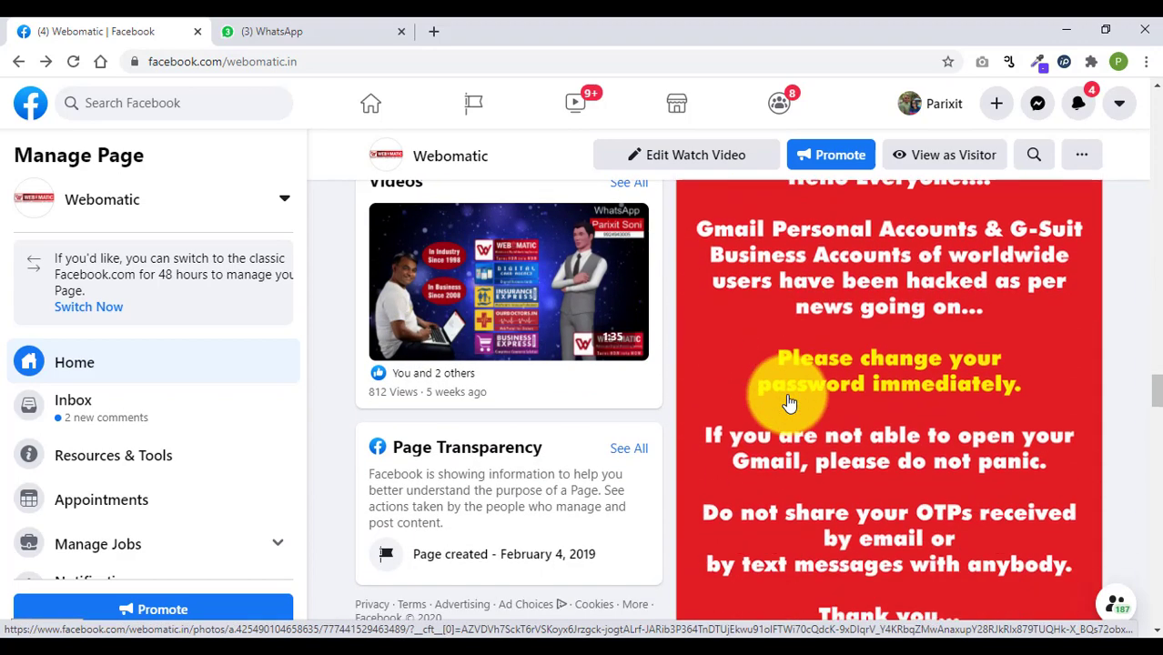
scroll(789, 403, down, 4)
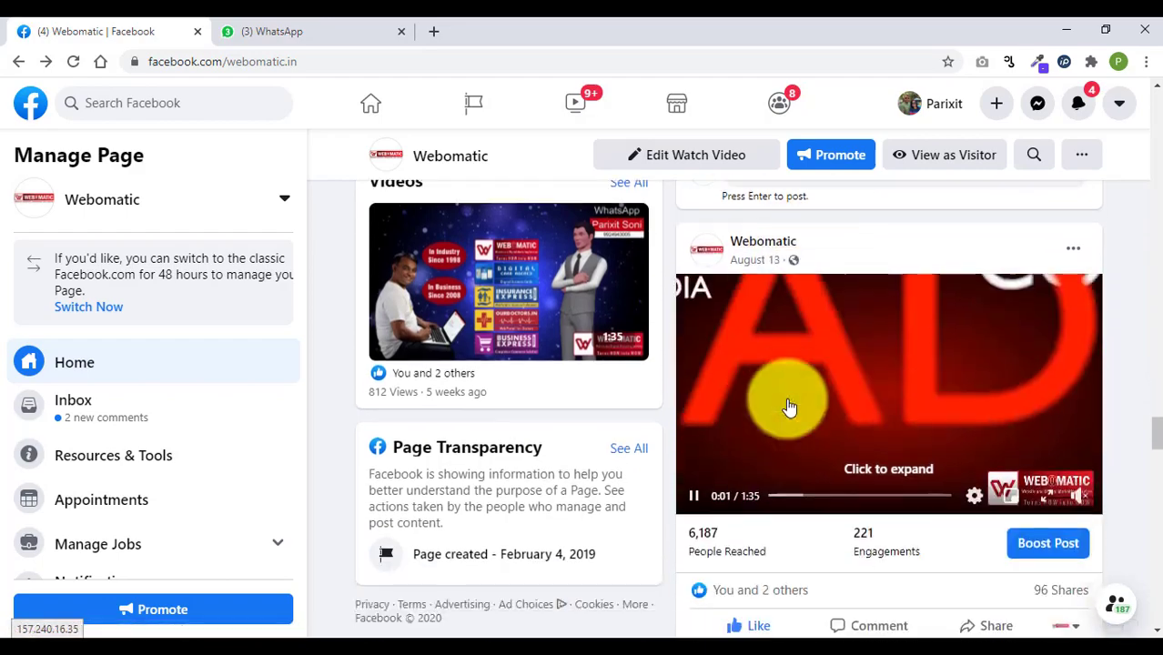
- Review the August 13 uploaded promotional video post and its reach, engagement and share figures
scroll(787, 400, down, 5)
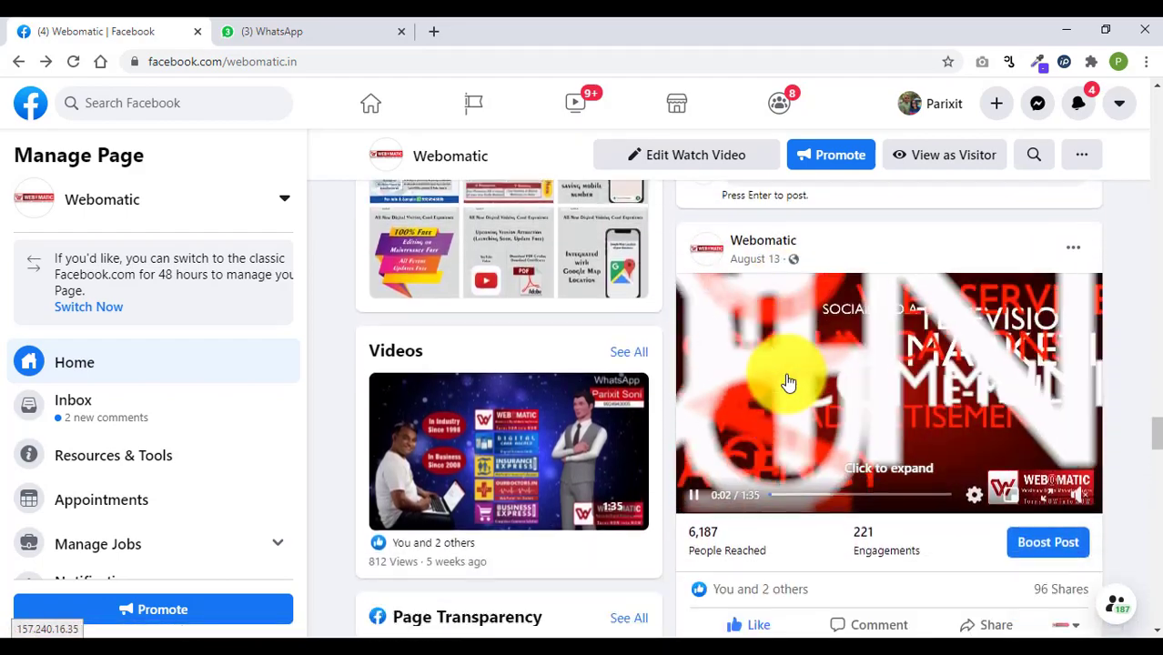
scroll(857, 389, up, 1)
scroll(857, 390, up, 1)
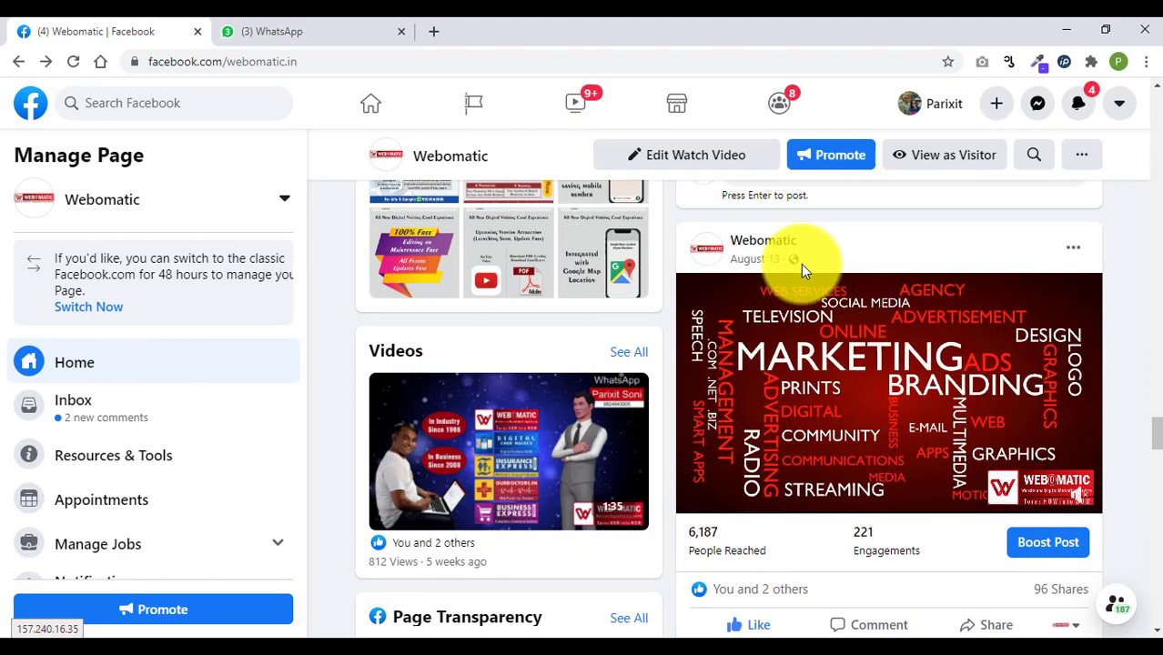
scroll(779, 396, down, 1)
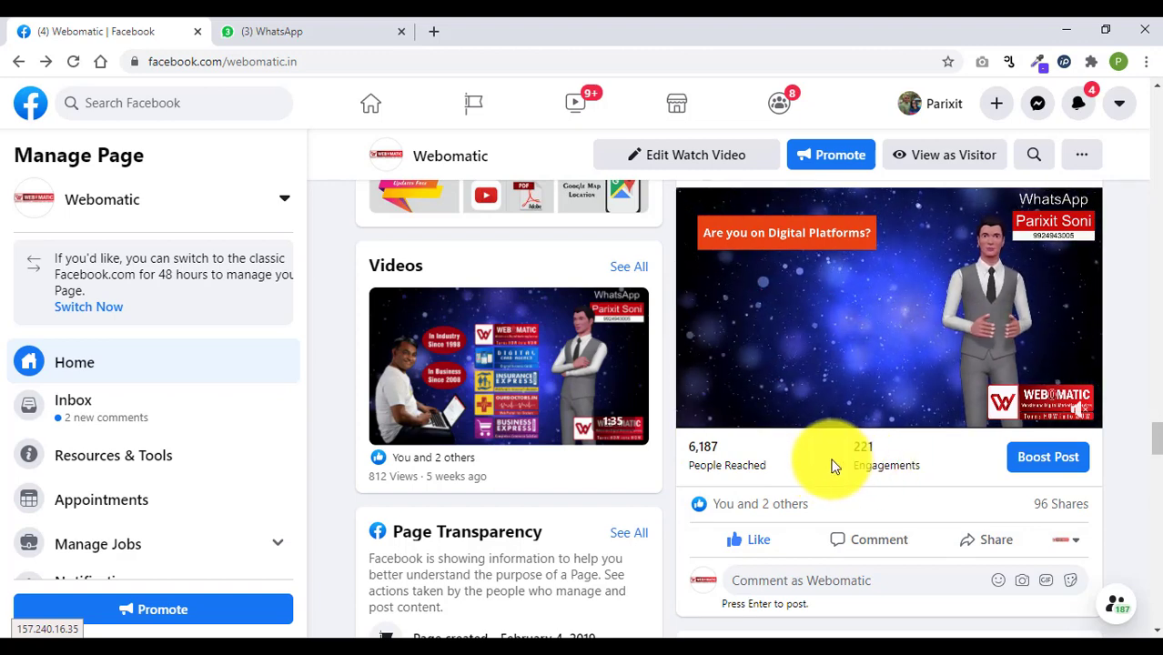
mouse_move(865, 304)
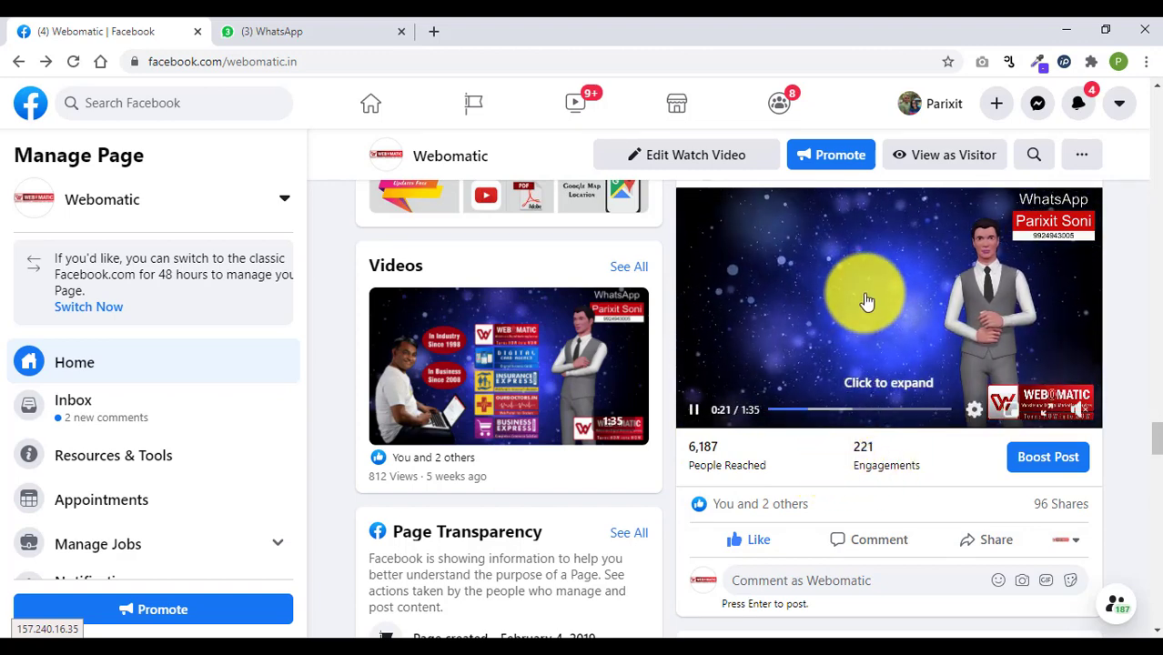
scroll(821, 455, down, 2)
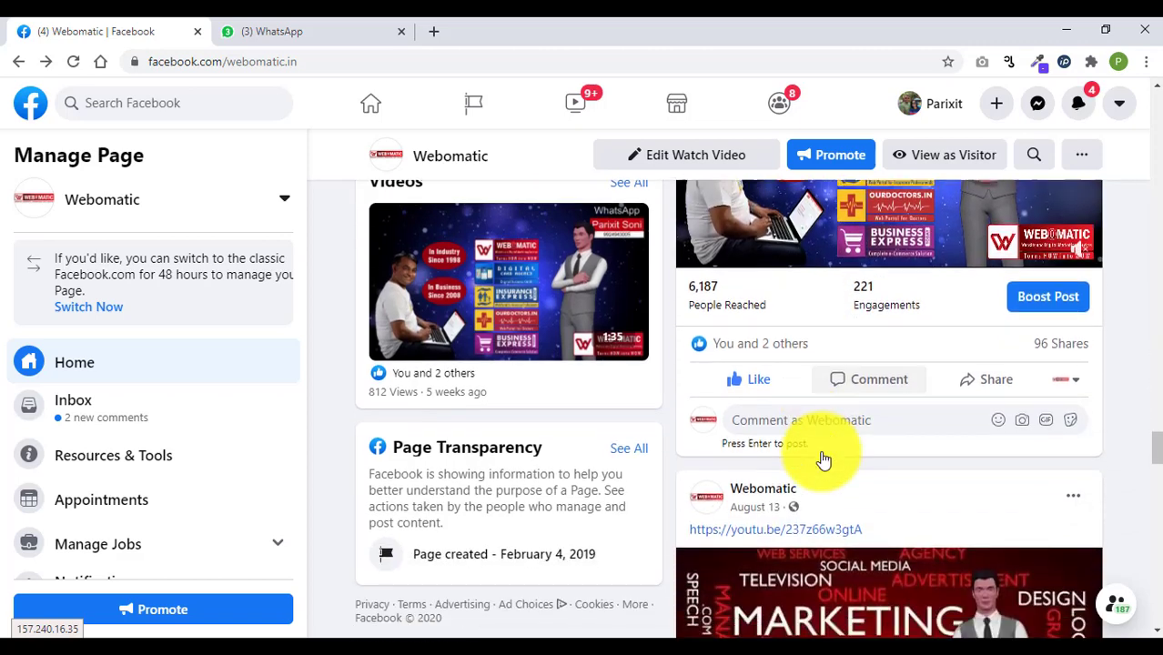
- Compare the reach and engagement of the August 13 YouTube link post with those of the directly uploaded video post
scroll(823, 459, down, 4)
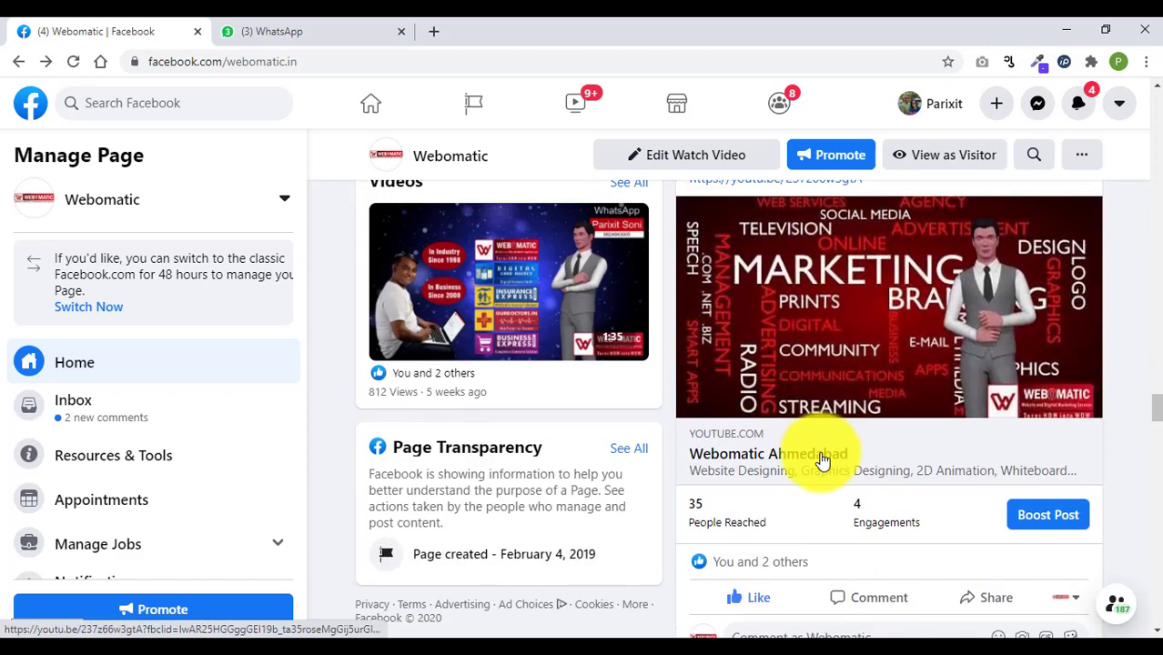
scroll(805, 455, up, 6)
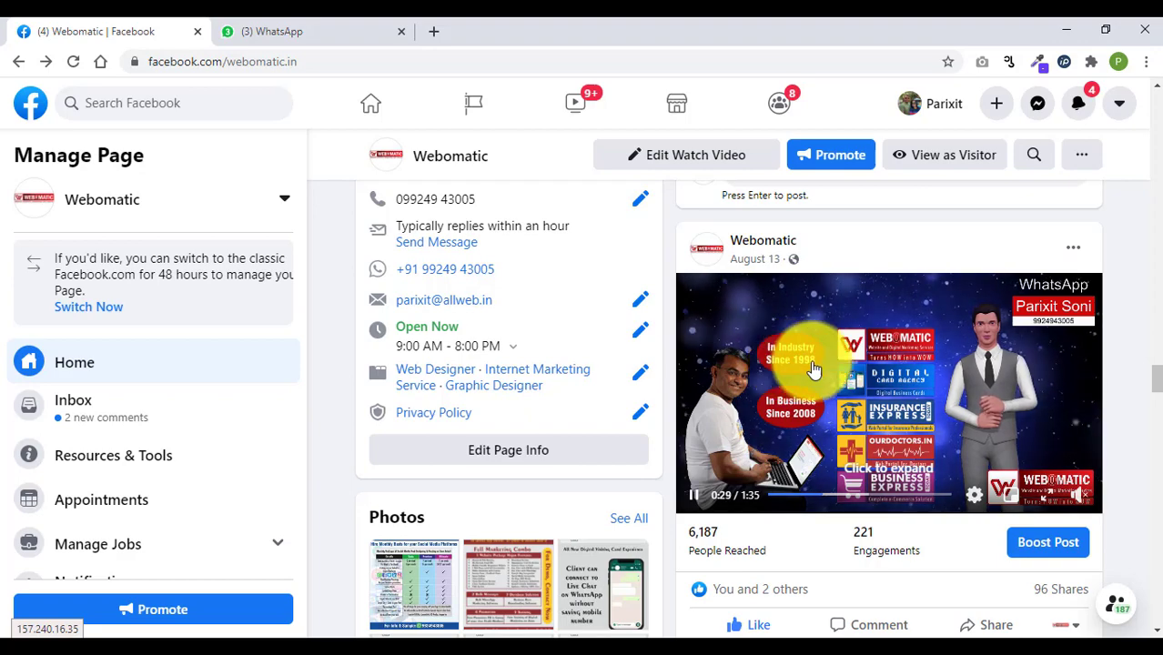
scroll(871, 373, down, 6)
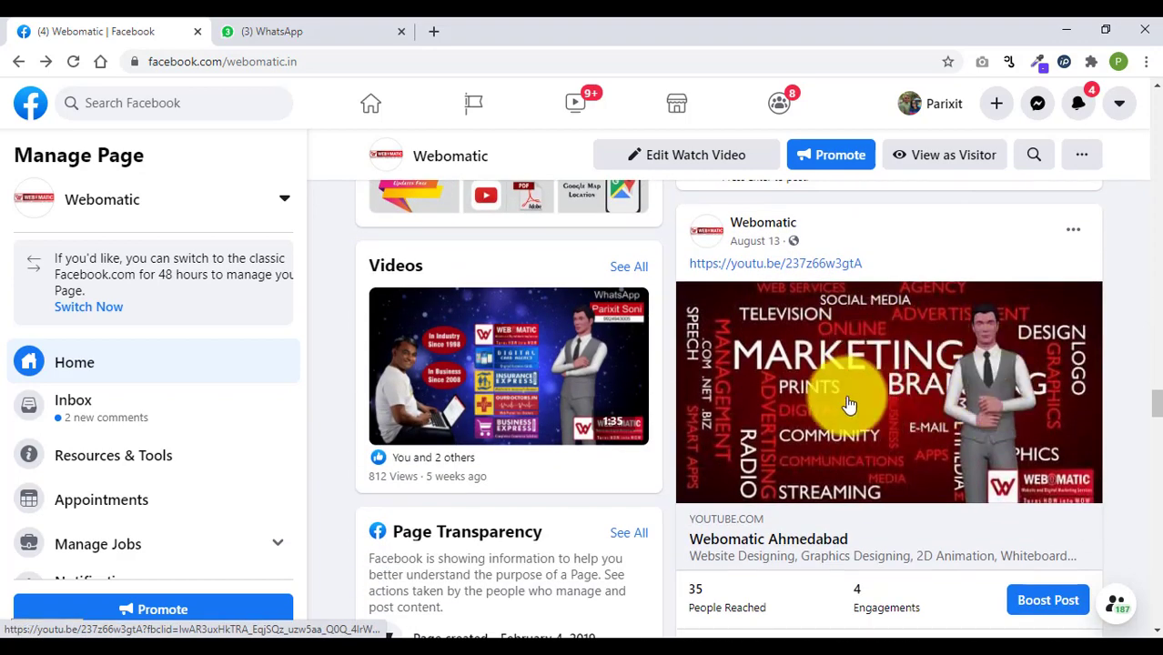
scroll(818, 418, down, 1)
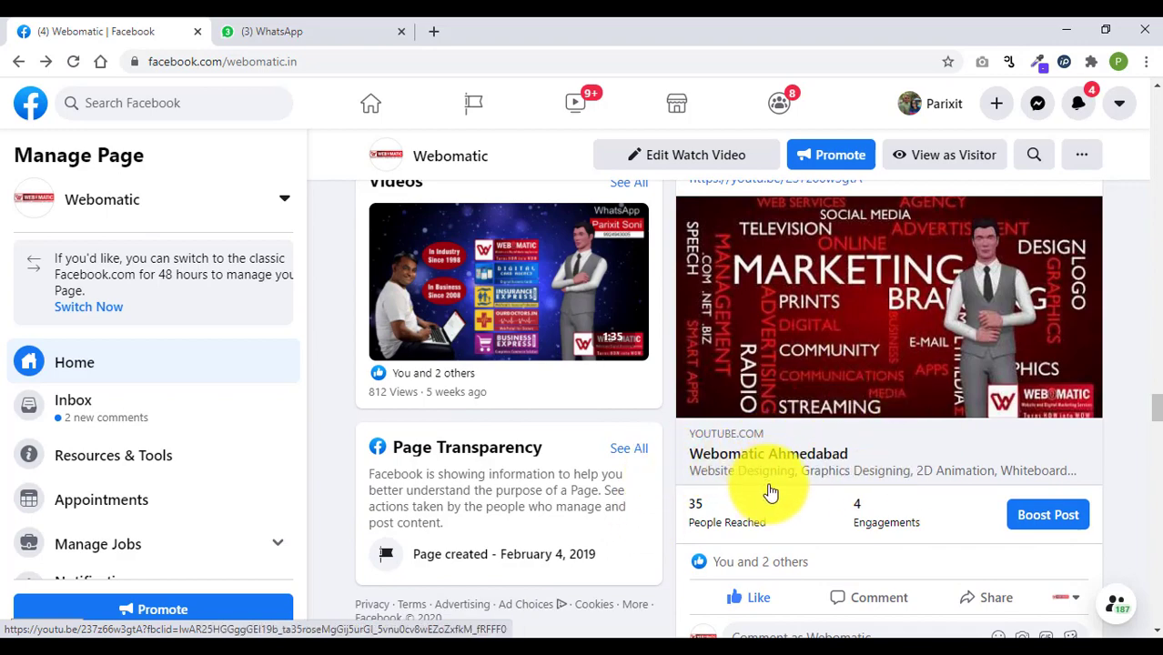
scroll(769, 488, up, 4)
mouse_move(771, 485)
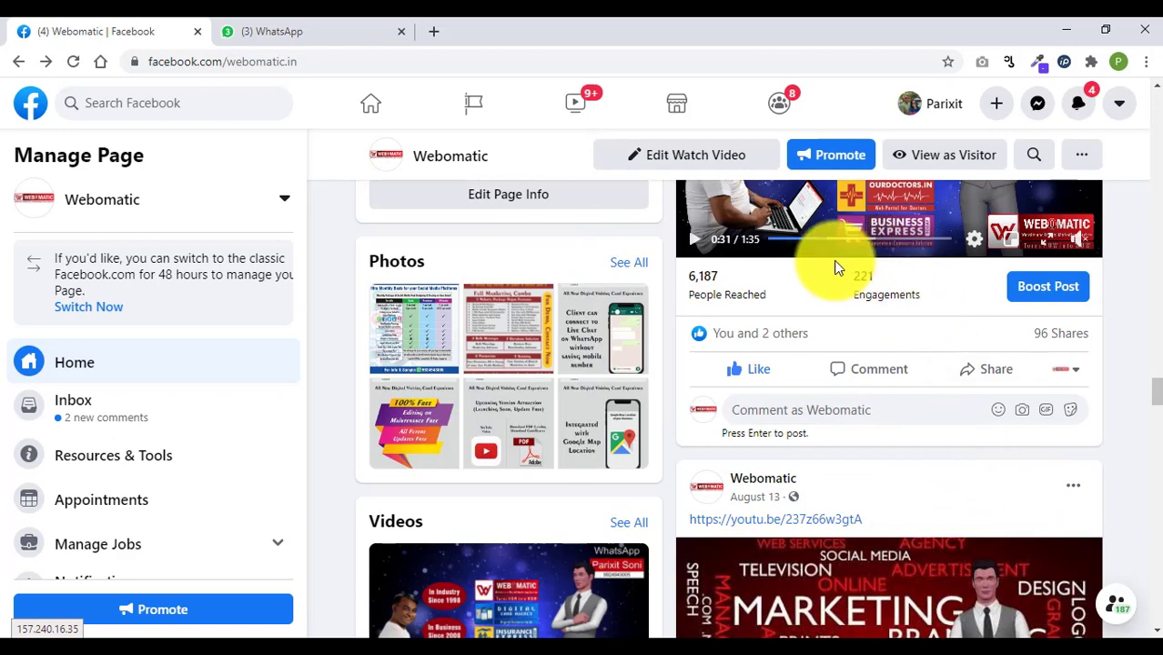
scroll(792, 266, up, 2)
scroll(825, 352, down, 3)
scroll(824, 352, down, 2)
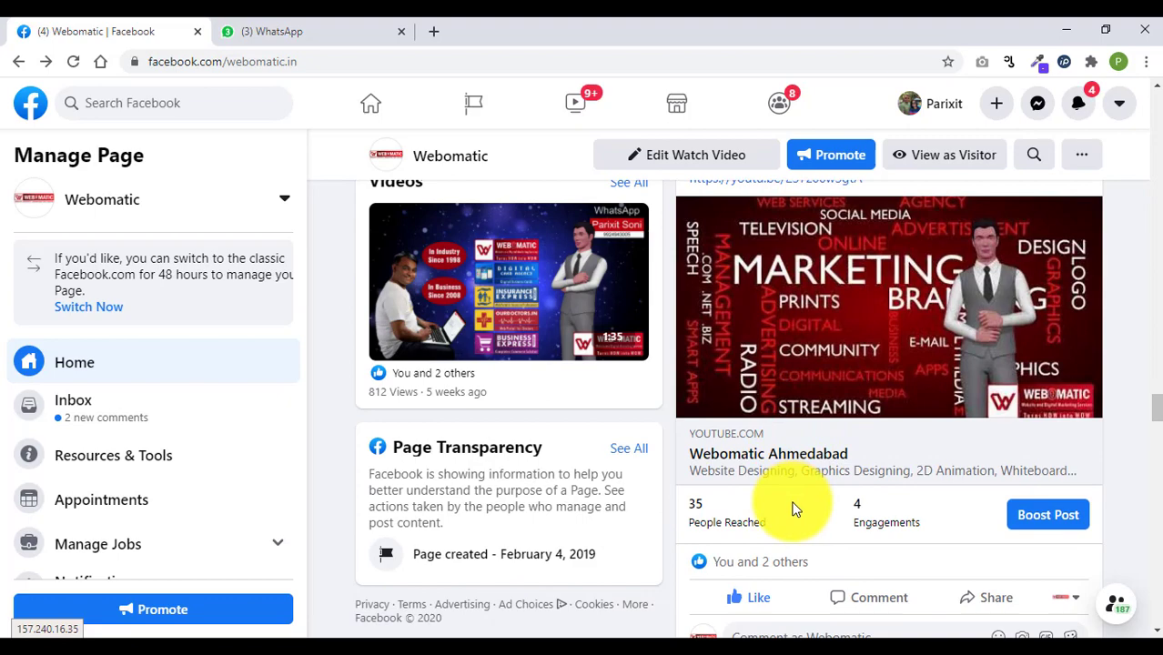
scroll(792, 508, up, 4)
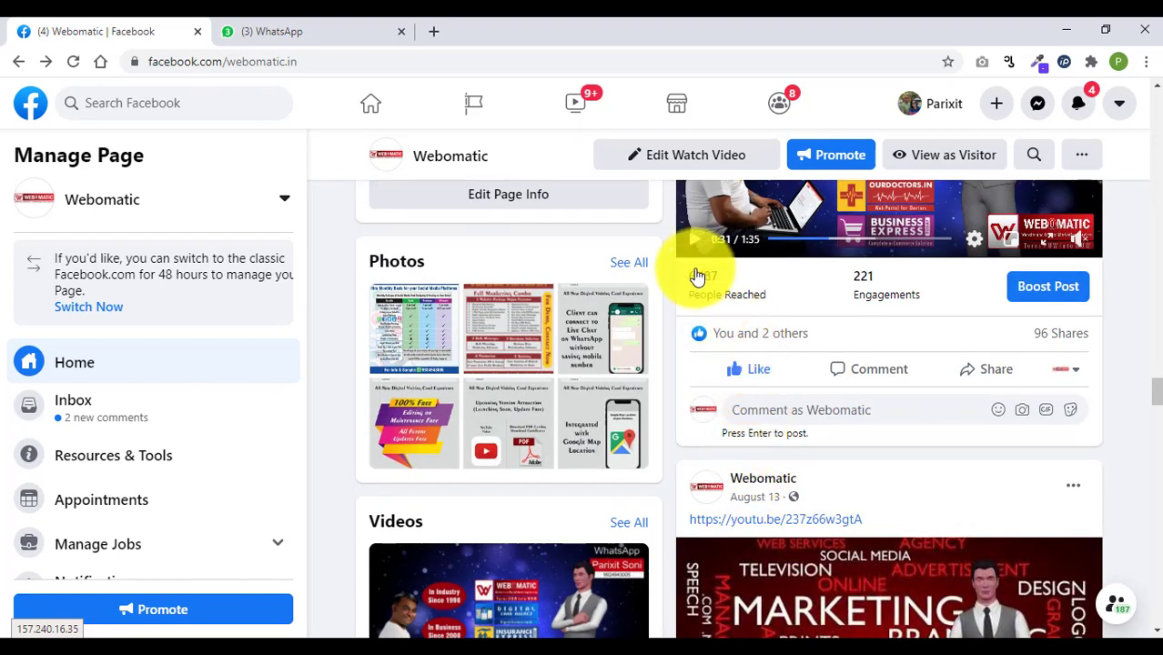
scroll(818, 388, down, 3)
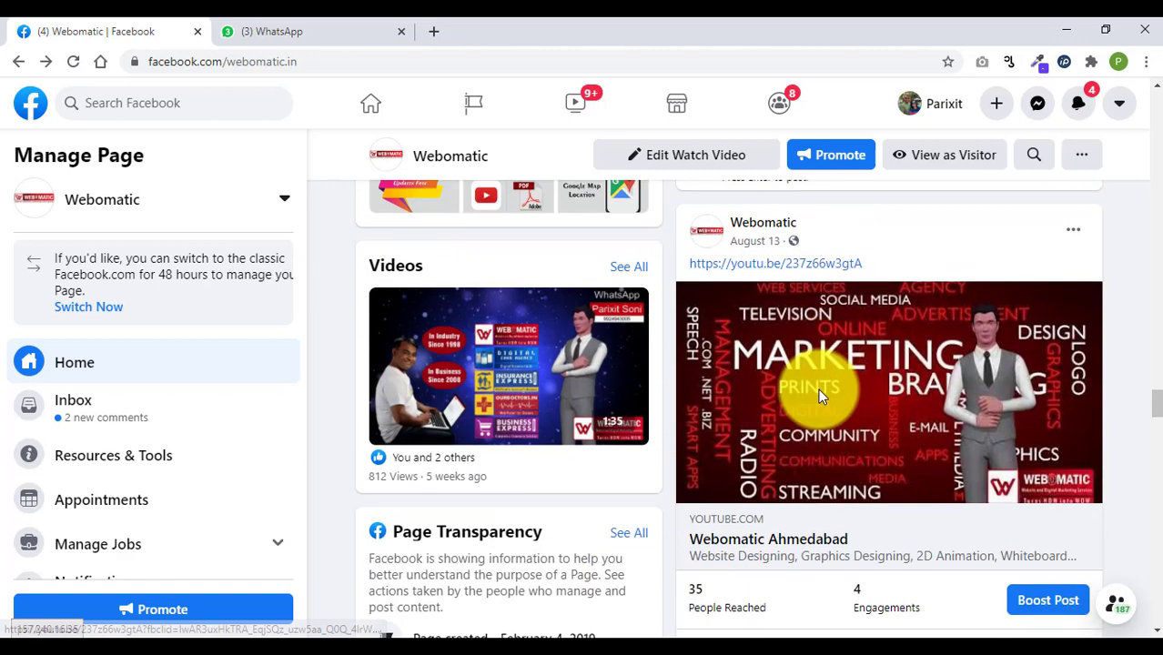
scroll(818, 389, down, 2)
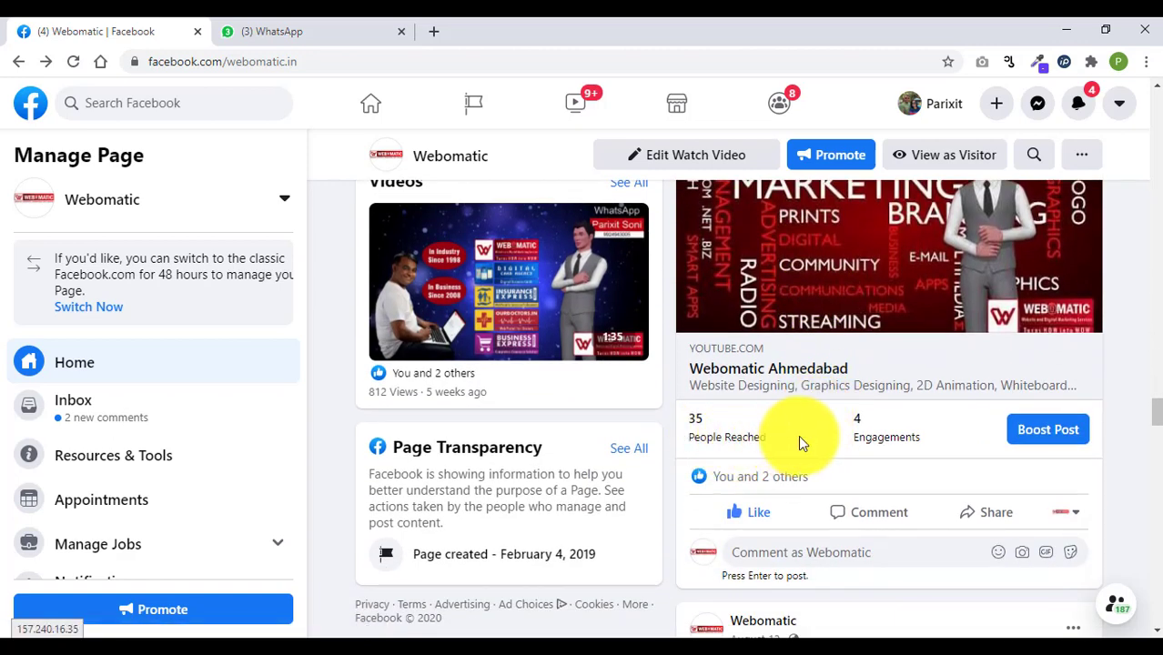
scroll(772, 444, up, 1)
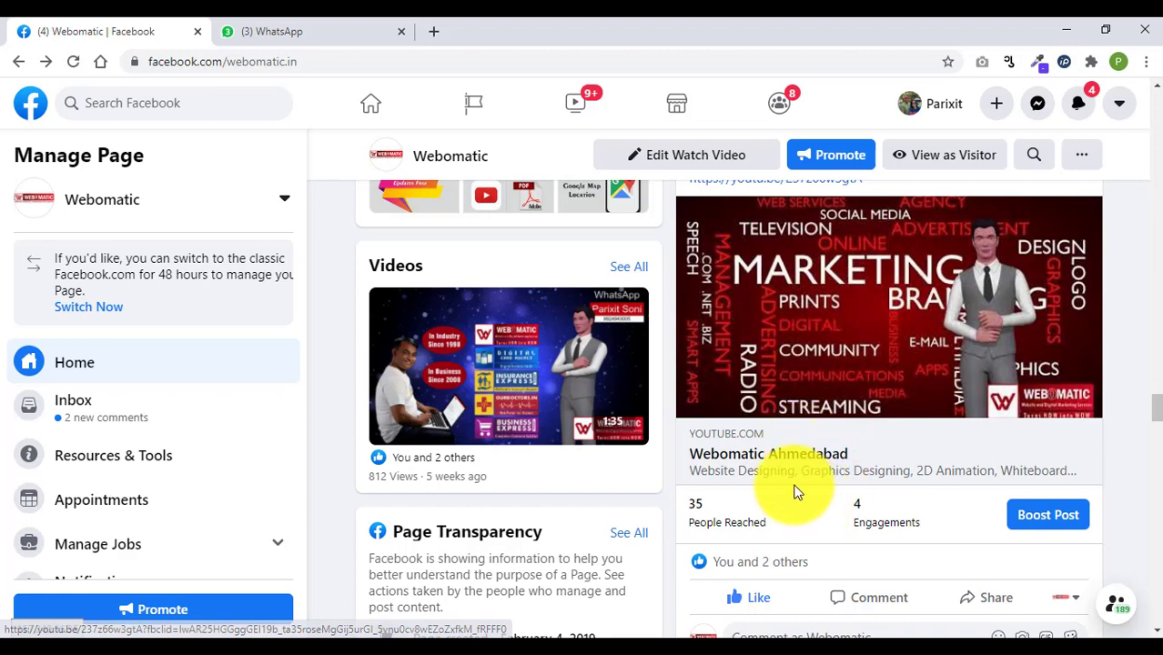
- Examine the August 12 Website Design Package post's promo link, package details, prices, and reach, engagement and share figures
scroll(795, 489, down, 2)
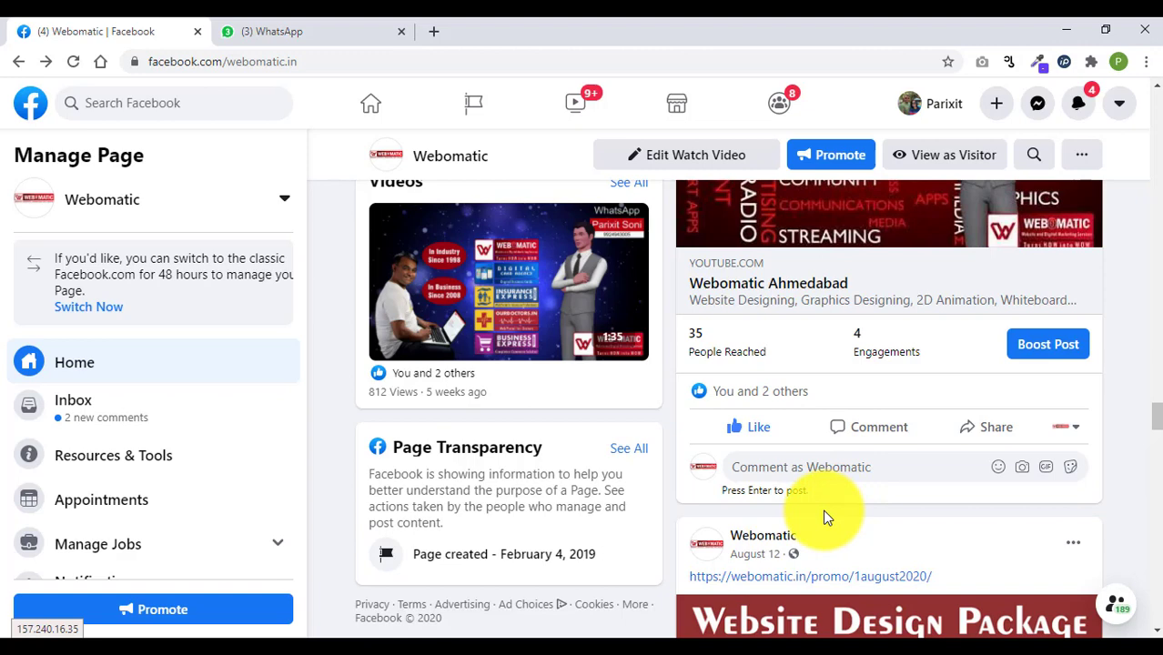
scroll(825, 517, down, 3)
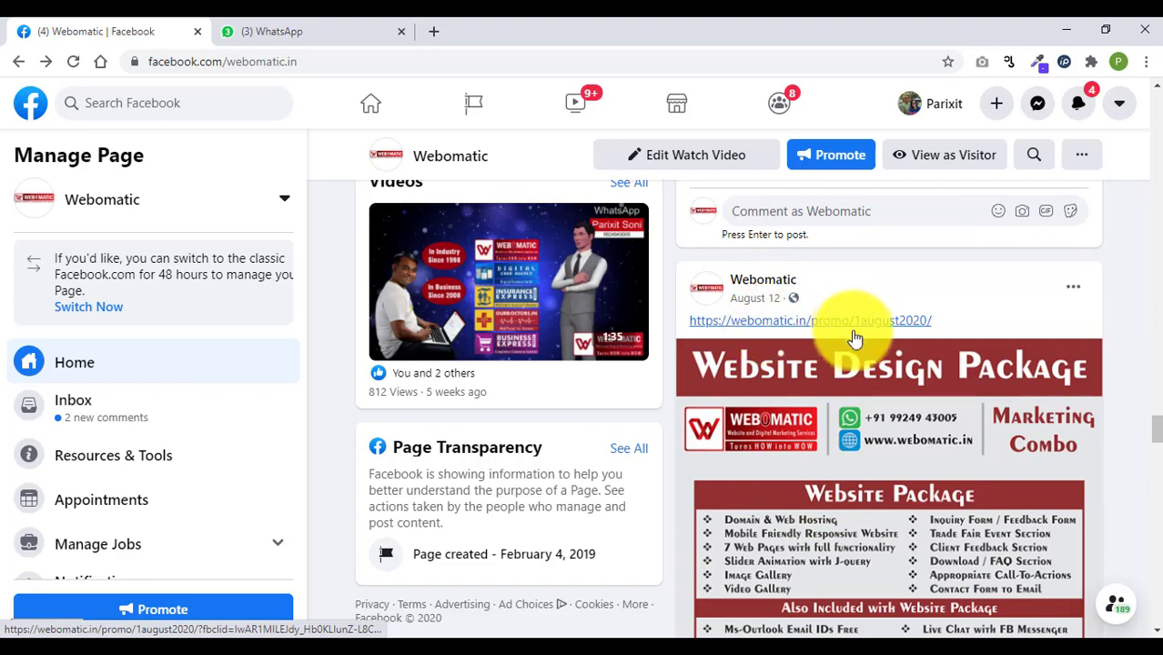
scroll(849, 373, down, 3)
scroll(846, 382, down, 2)
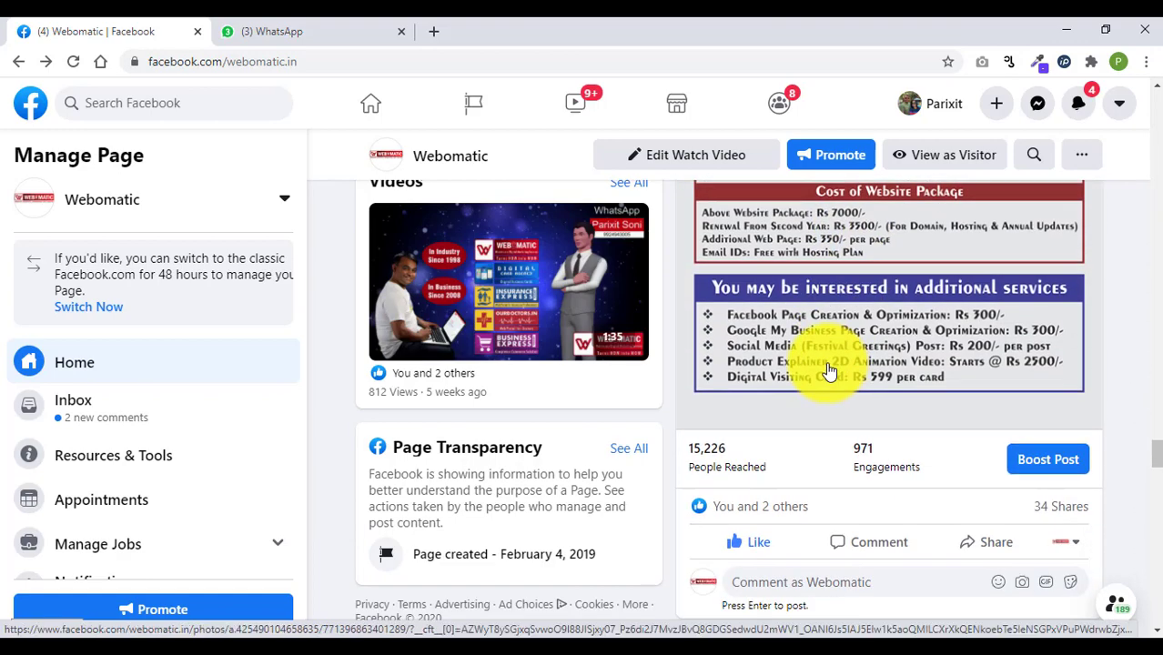
scroll(838, 376, up, 5)
scroll(838, 377, up, 1)
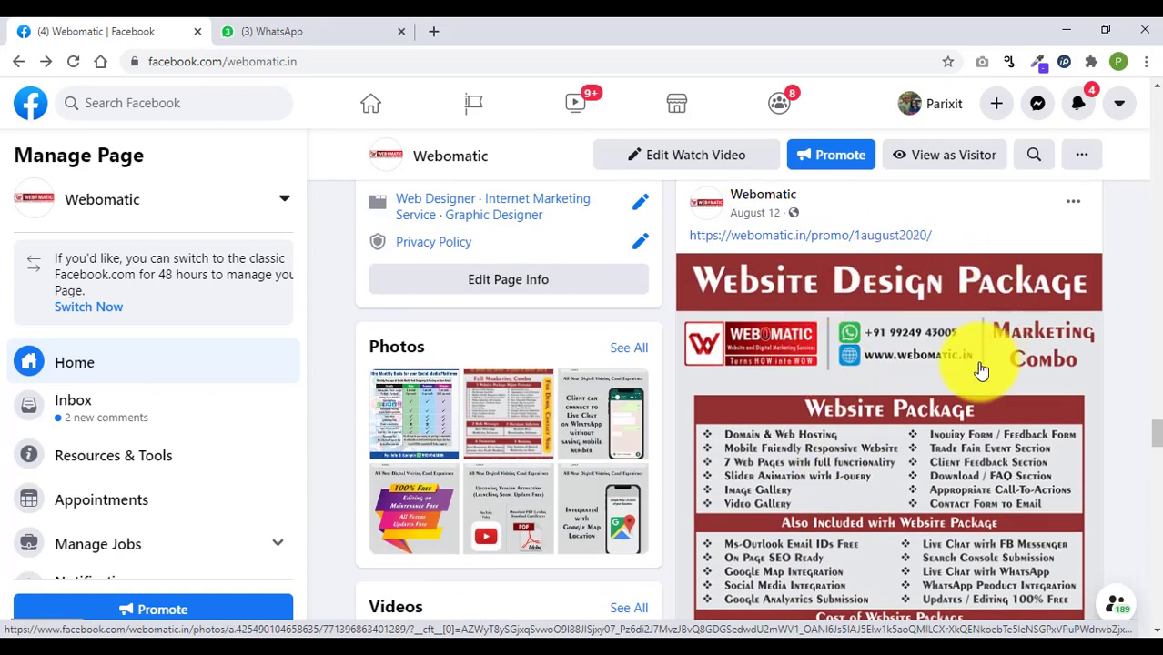
scroll(841, 310, down, 4)
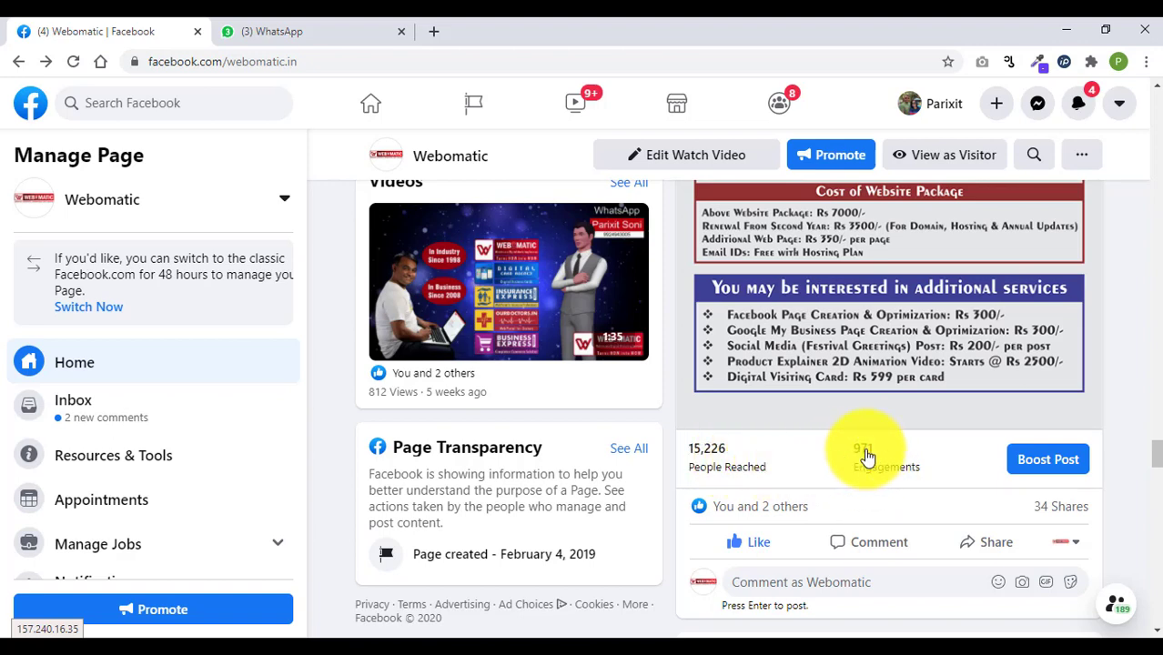
scroll(833, 462, down, 3)
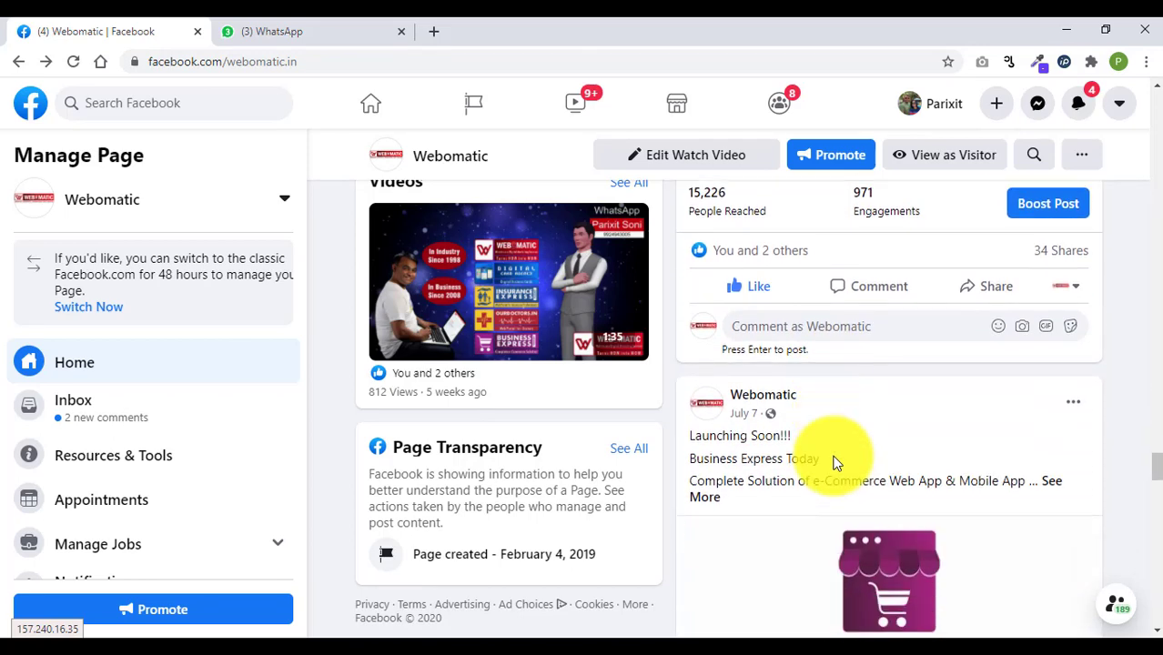
scroll(837, 464, up, 3)
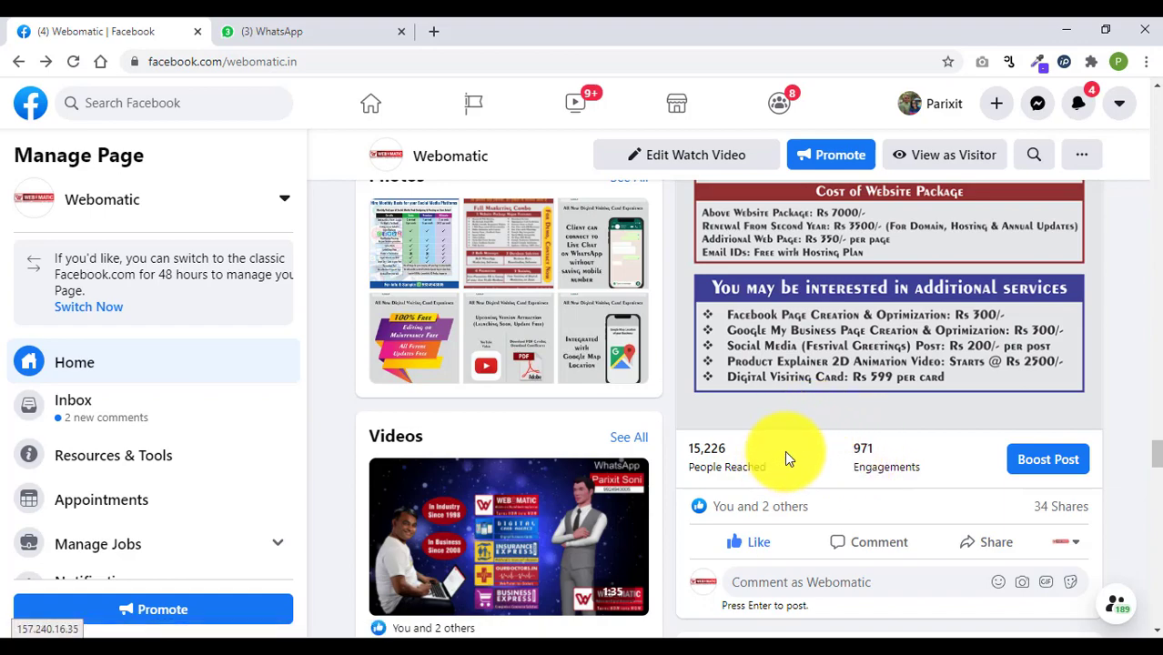
- Return to the newest explainer video post and the Webomatic page header, and look over the page's insights and post creation options
scroll(810, 462, up, 5)
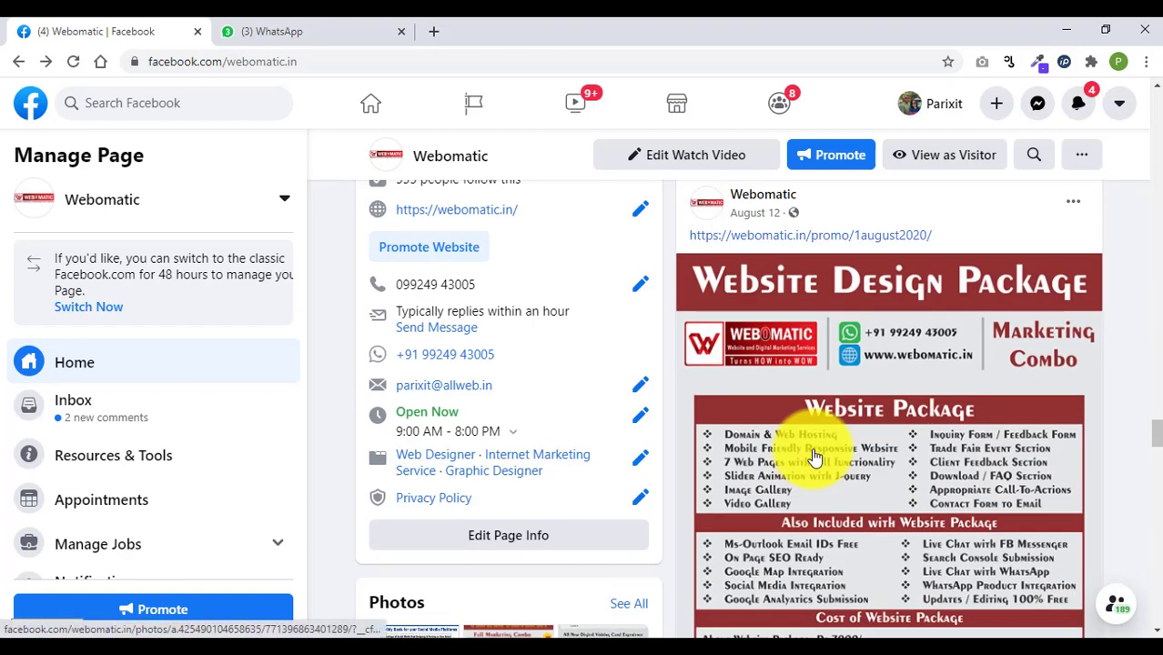
scroll(815, 457, up, 10)
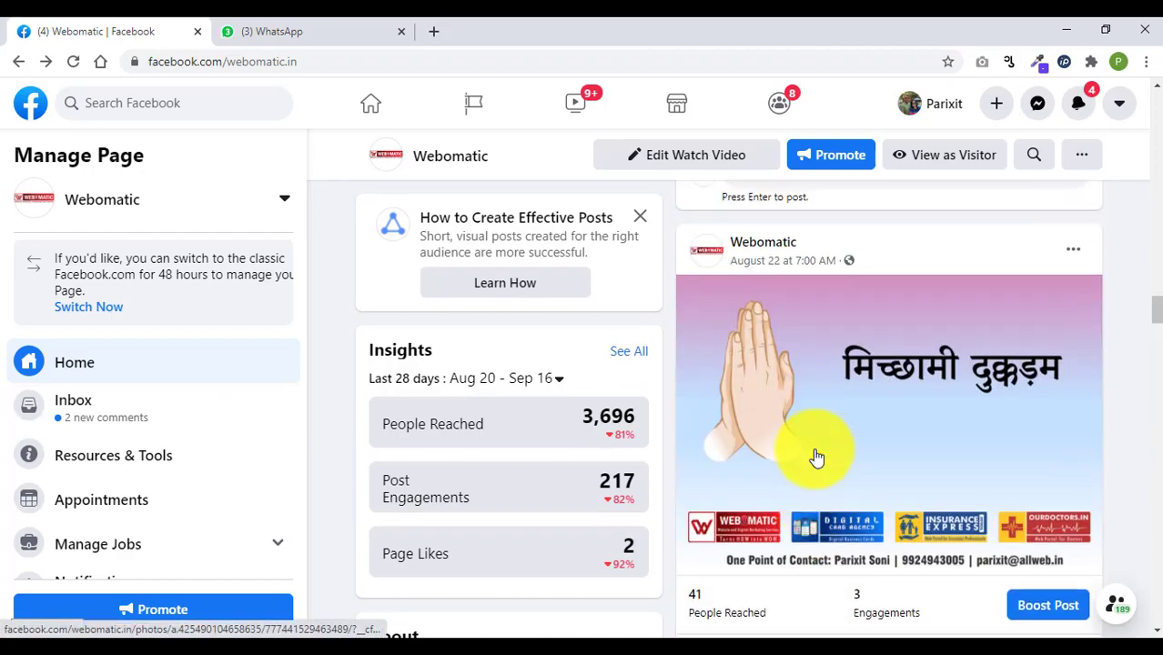
scroll(816, 458, up, 10)
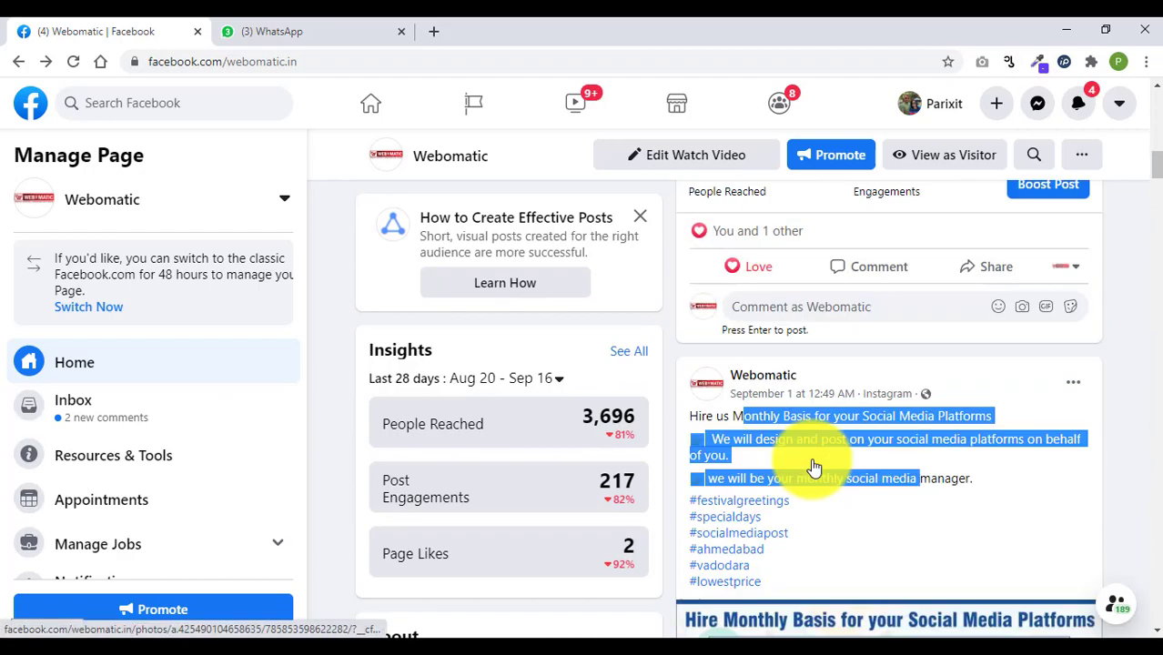
scroll(814, 467, up, 8)
scroll(814, 466, down, 5)
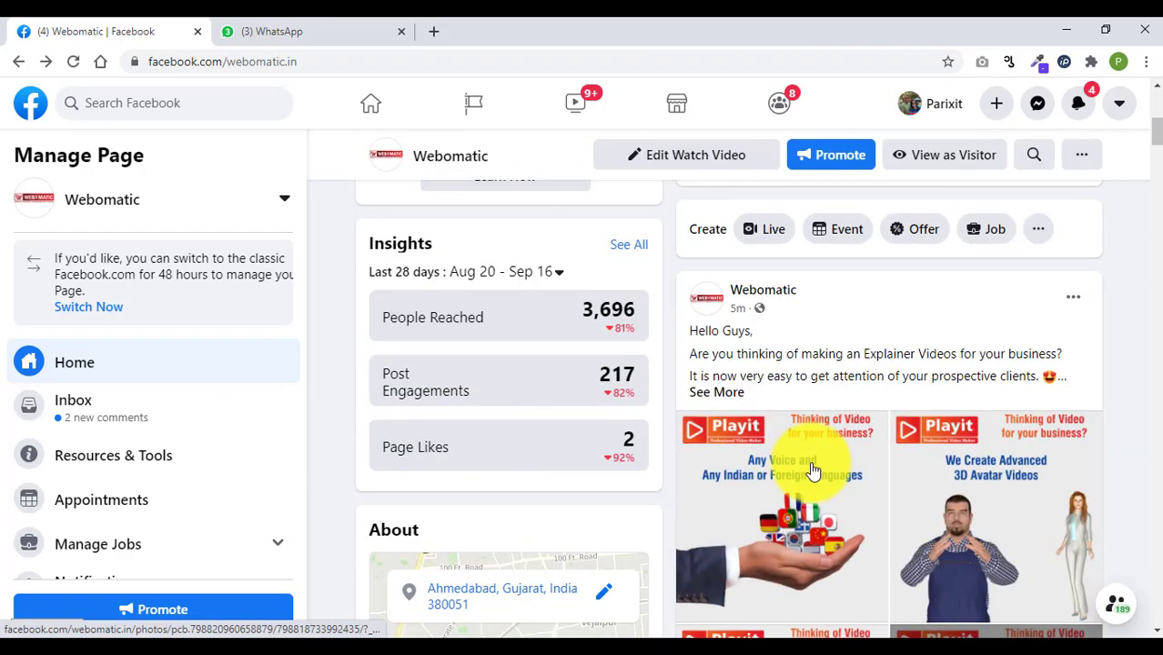
scroll(815, 471, down, 5)
scroll(811, 468, up, 3)
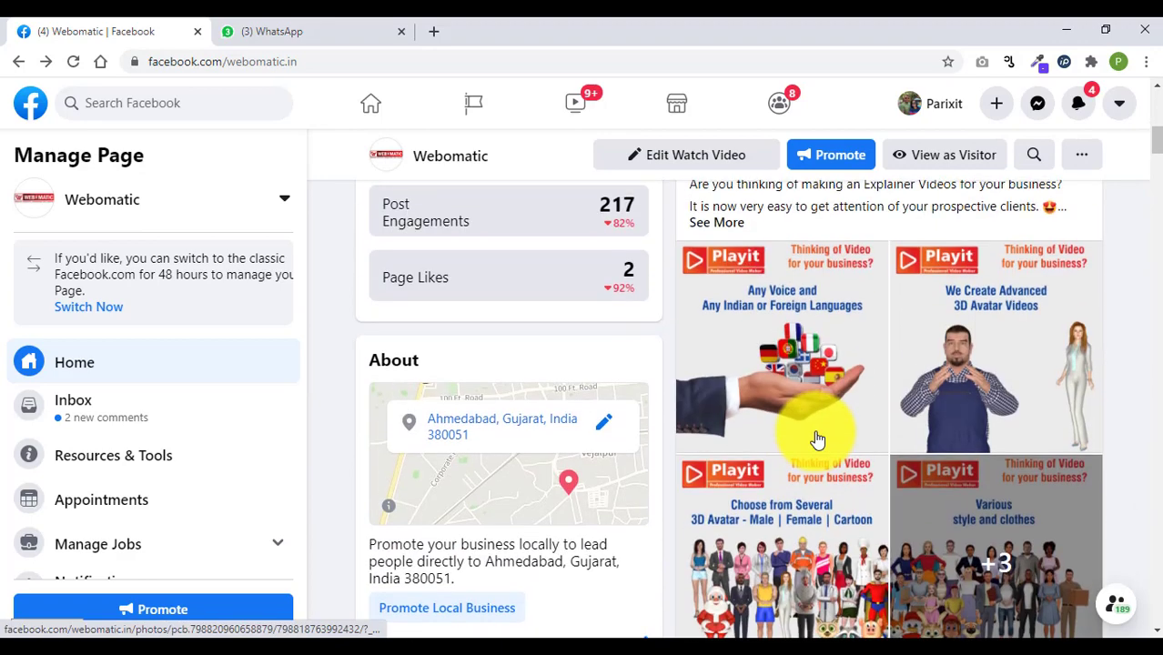
scroll(817, 439, up, 4)
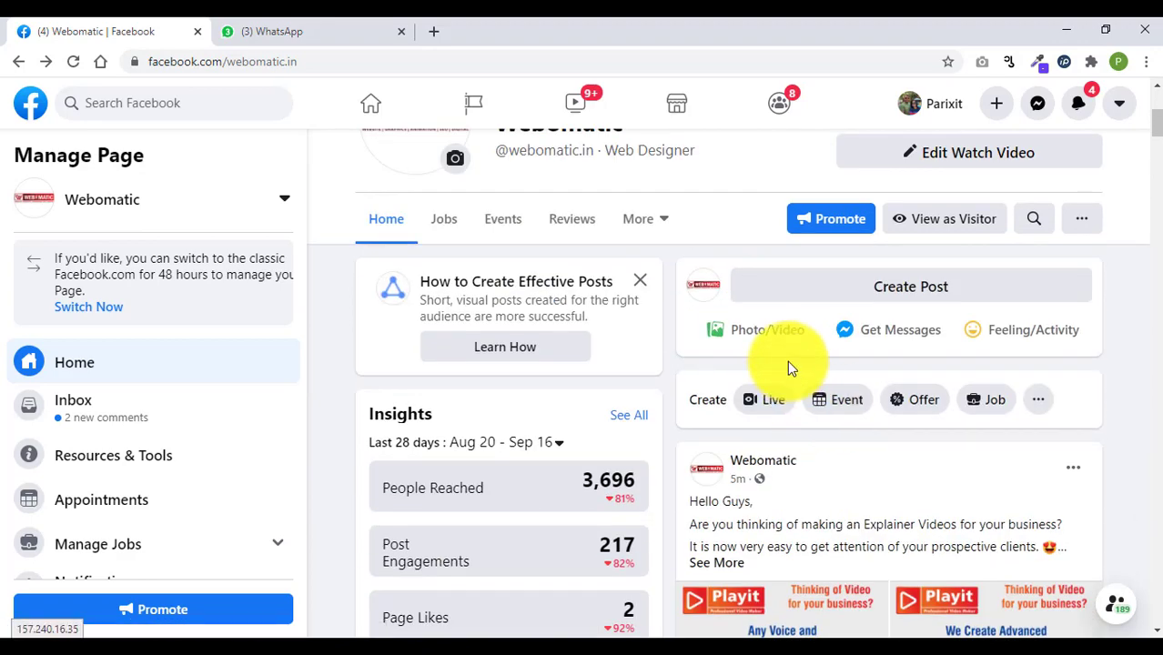
scroll(787, 360, down, 2)
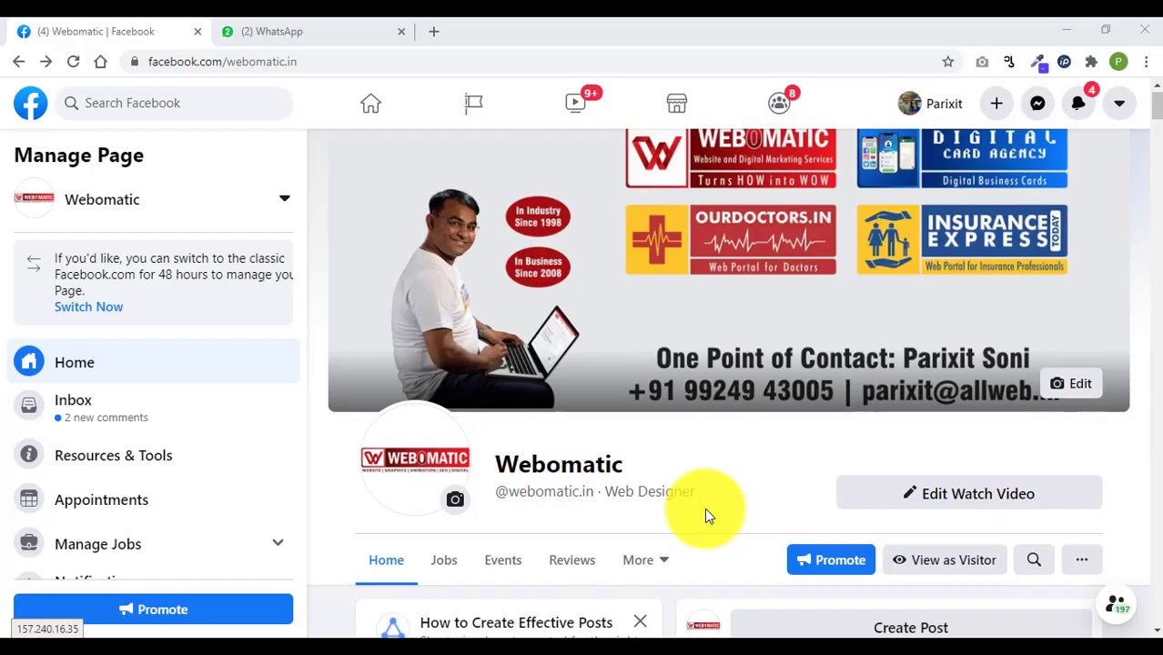
scroll(713, 480, down, 2)
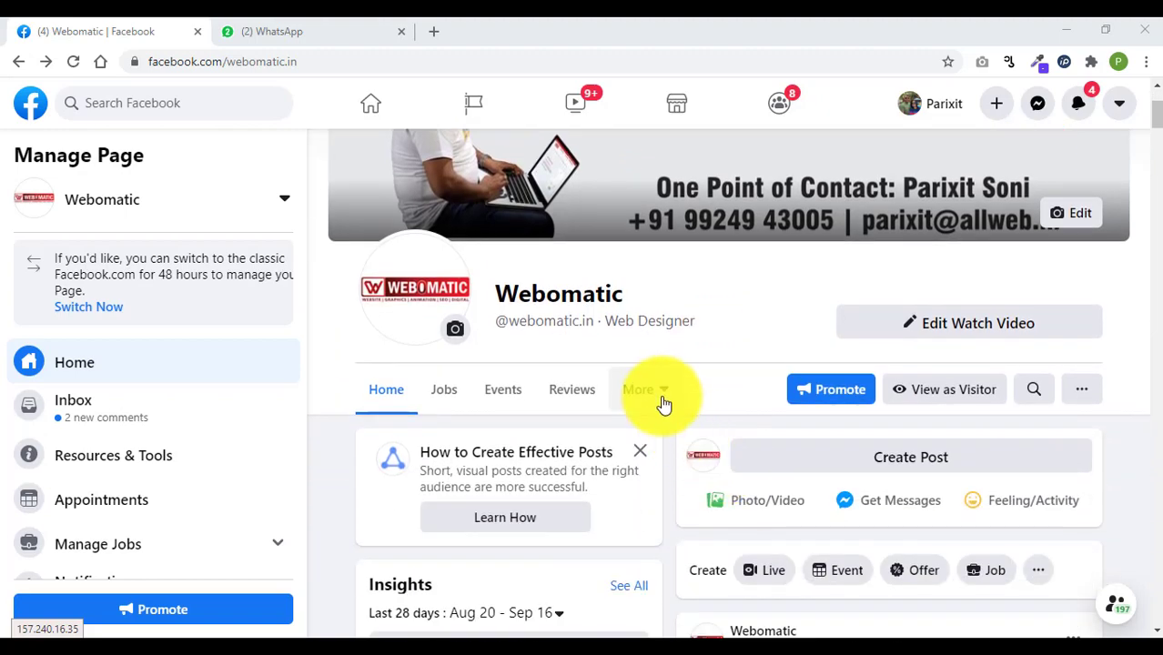
- Check the newest explainer video post's people reached and engagement figures against the page header and the September 1 social media package post
scroll(666, 429, down, 8)
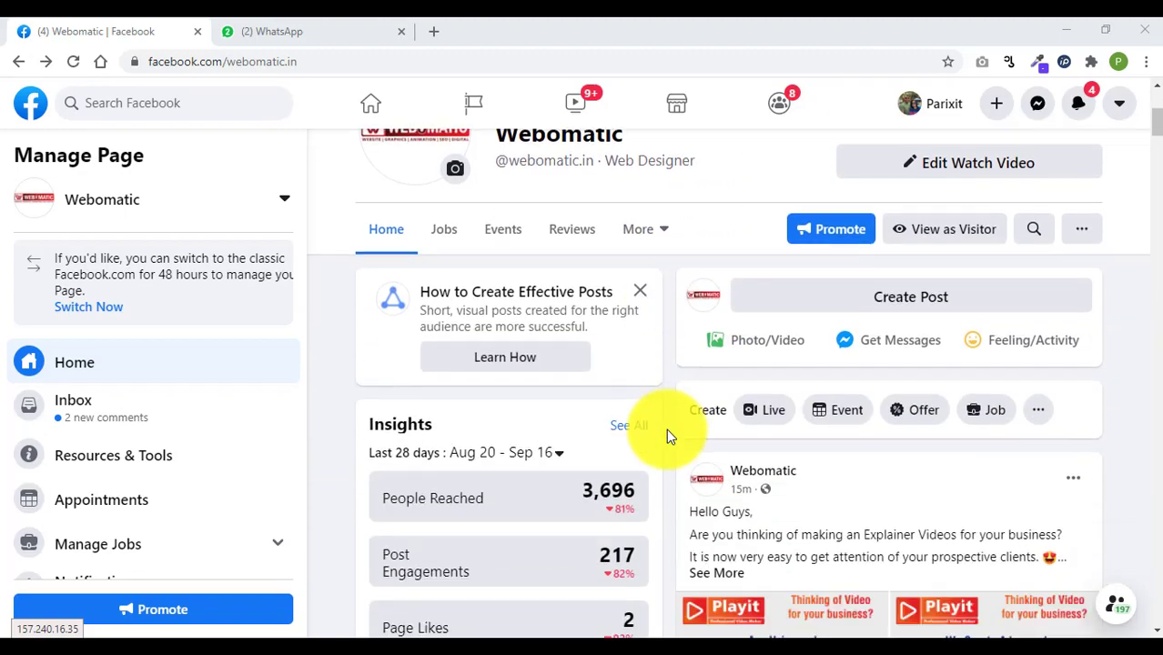
scroll(666, 428, down, 3)
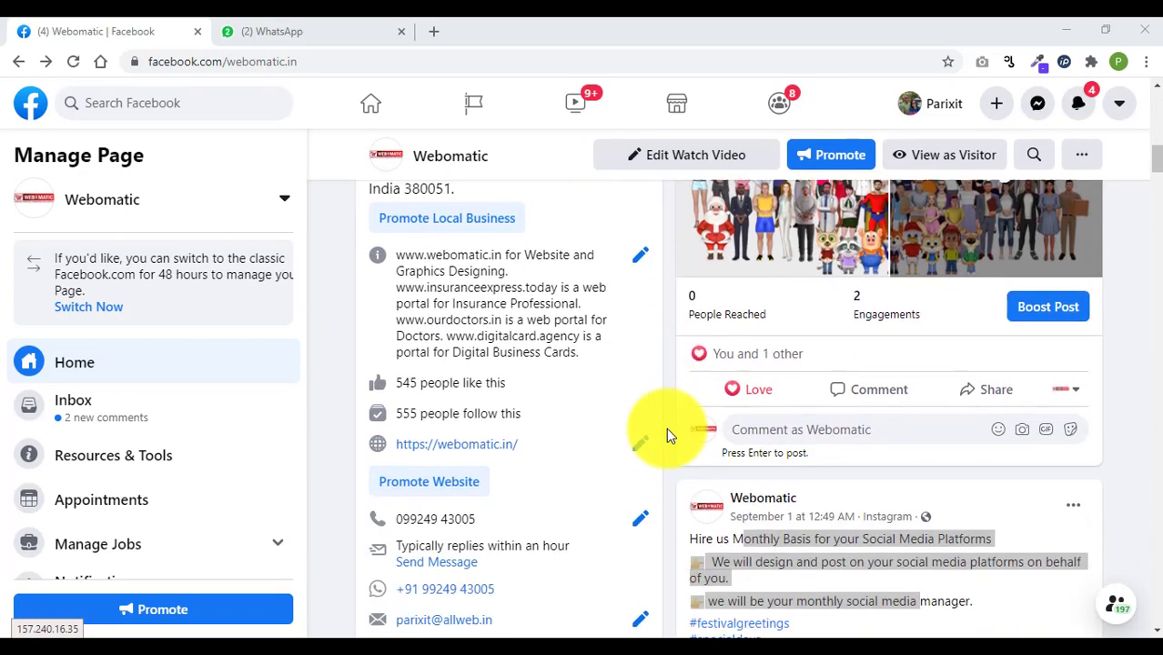
scroll(666, 428, up, 2)
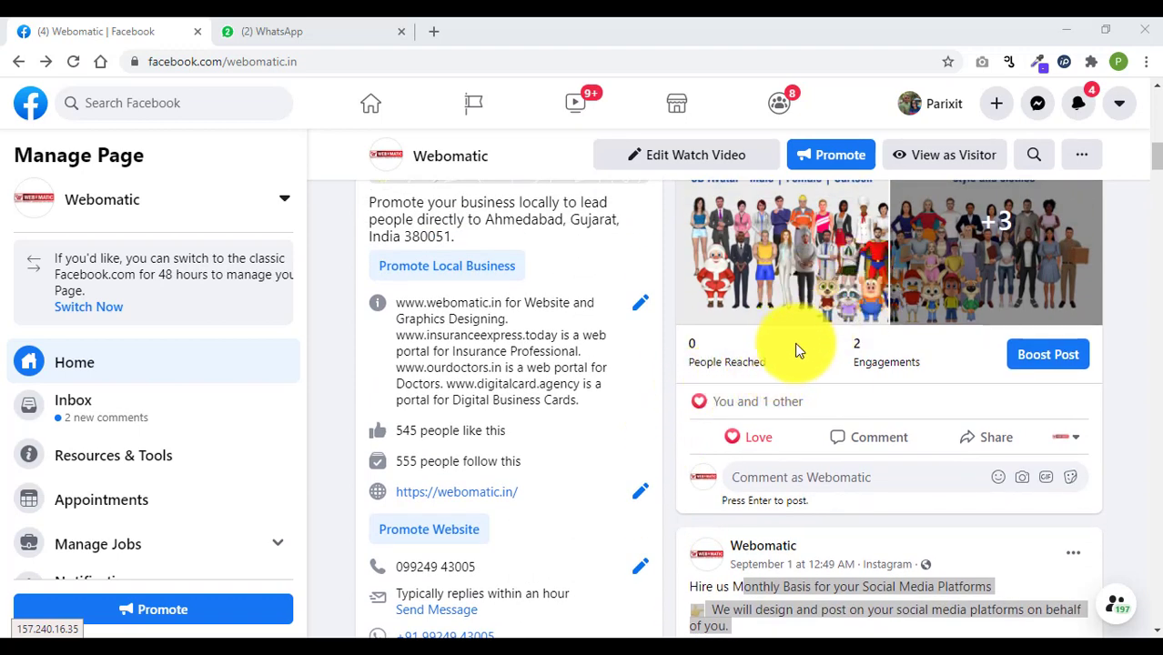
scroll(787, 347, down, 1)
mouse_move(787, 348)
scroll(787, 347, up, 1)
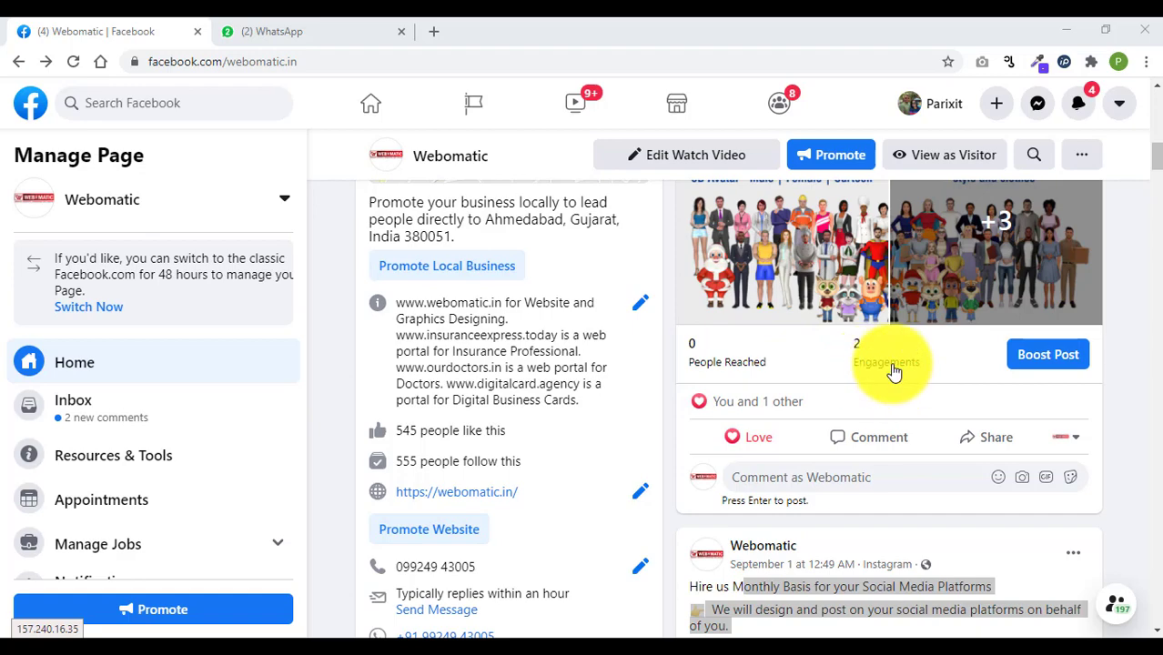
scroll(888, 375, up, 10)
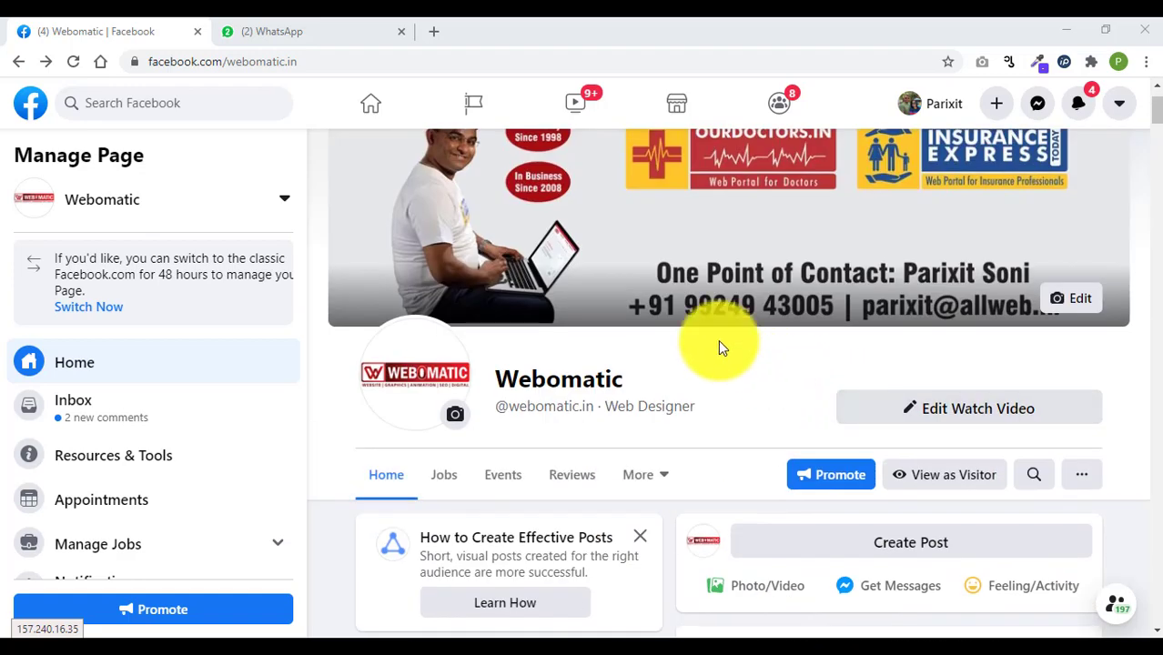
scroll(910, 340, down, 10)
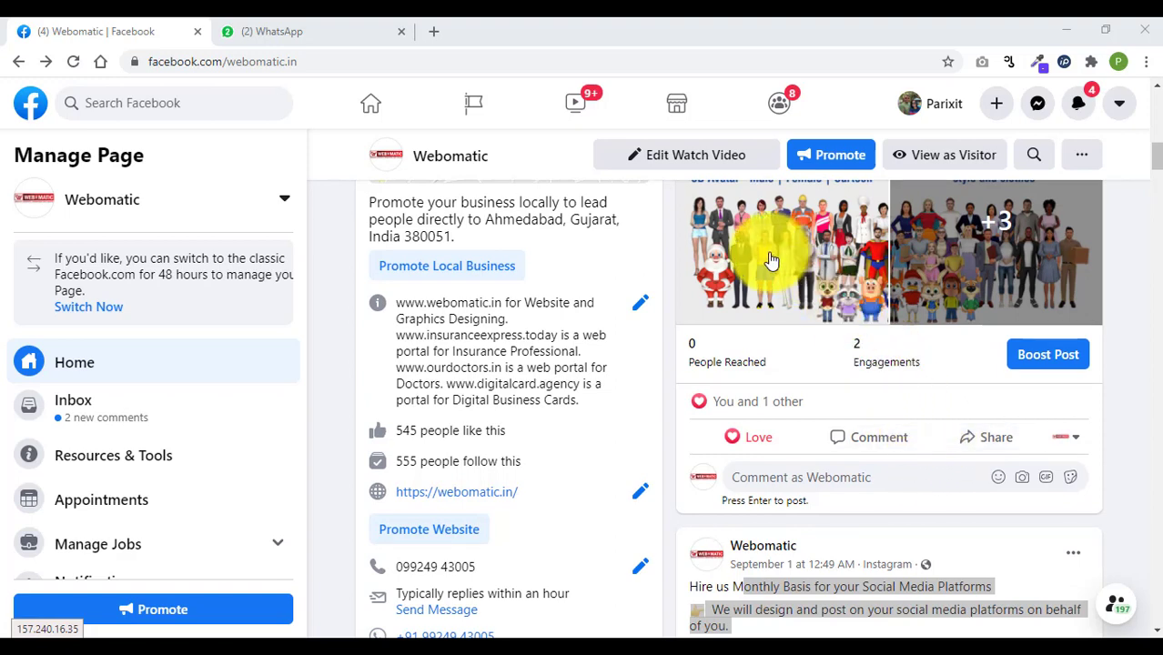
scroll(800, 395, down, 3)
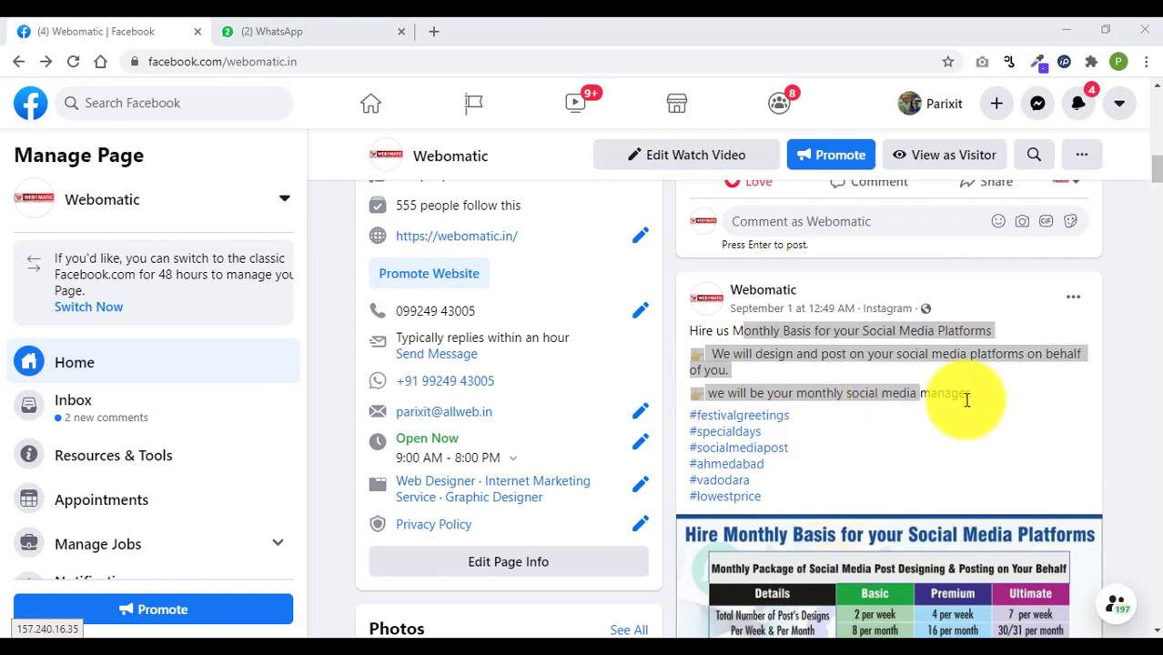
click(952, 395)
- Switch the newest explainer video post's acting identity from the page to the personal profile and share it immediately to the own timeline
scroll(957, 393, up, 2)
scroll(957, 395, up, 2)
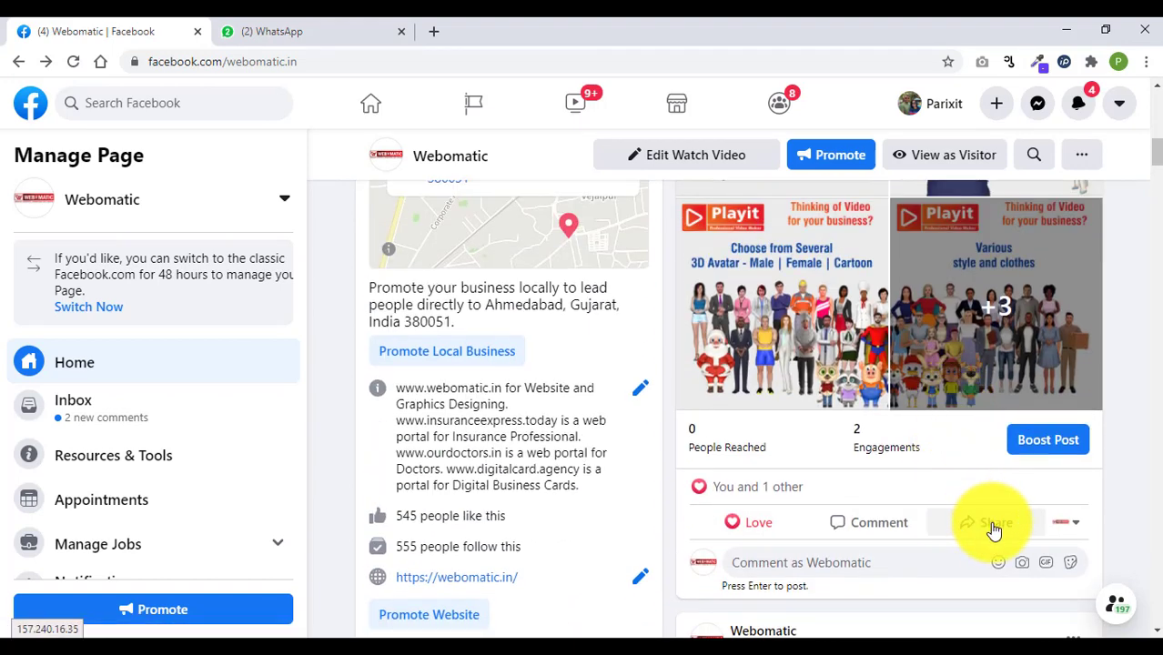
click(1073, 524)
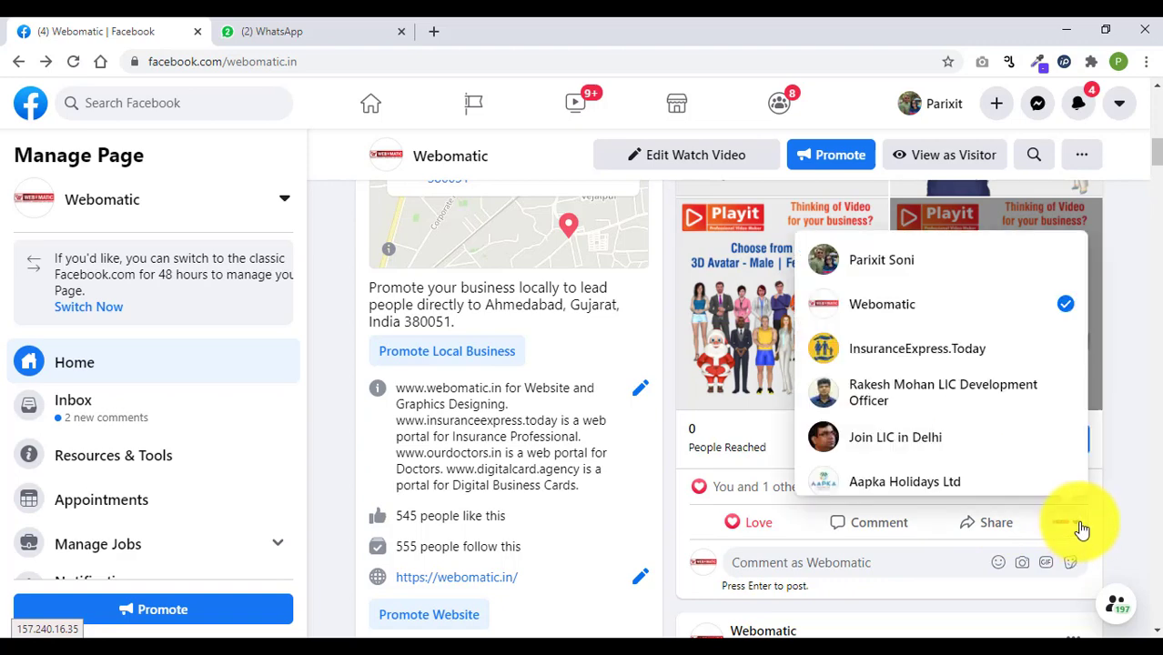
click(887, 264)
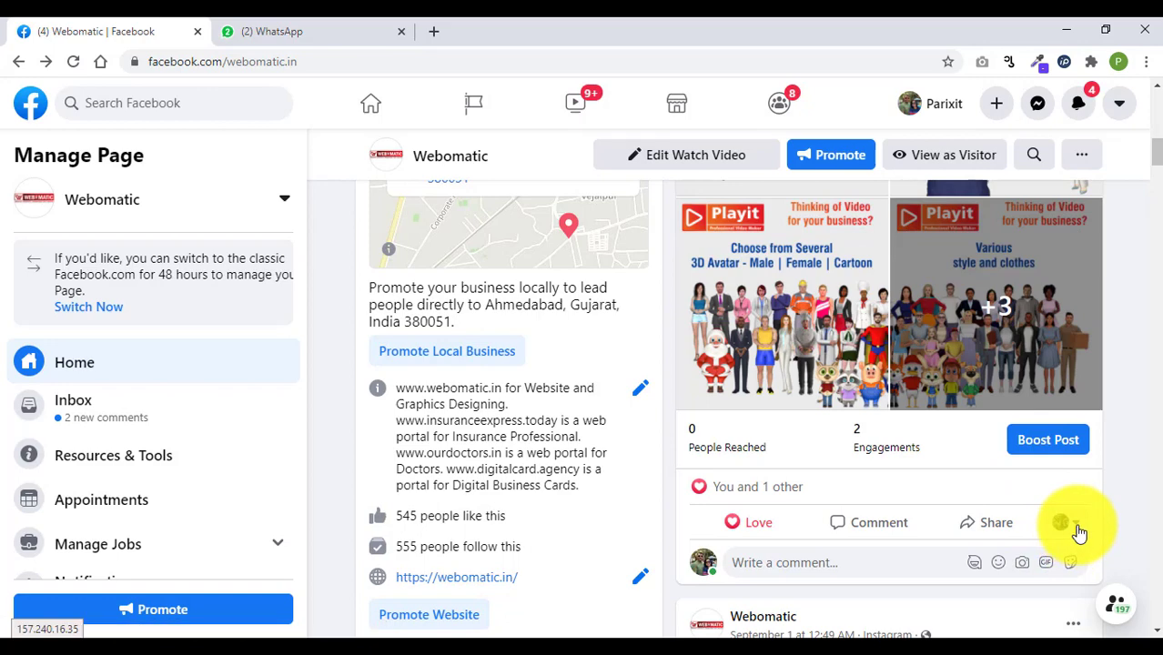
click(994, 524)
scroll(1040, 496, down, 1)
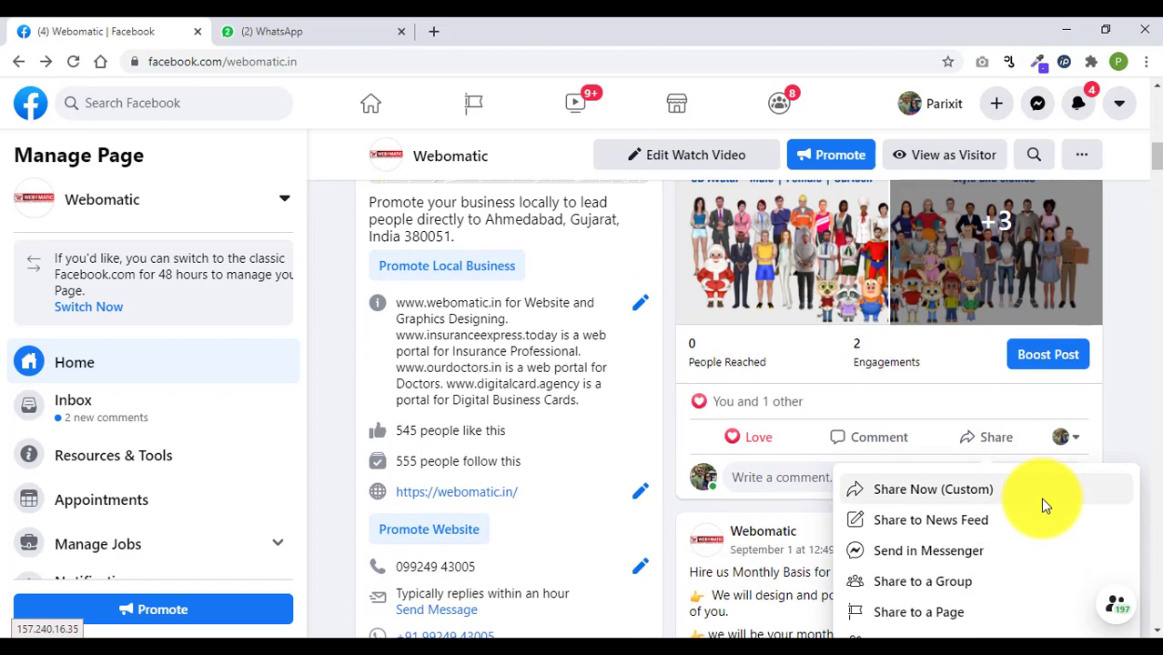
scroll(1040, 497, down, 1)
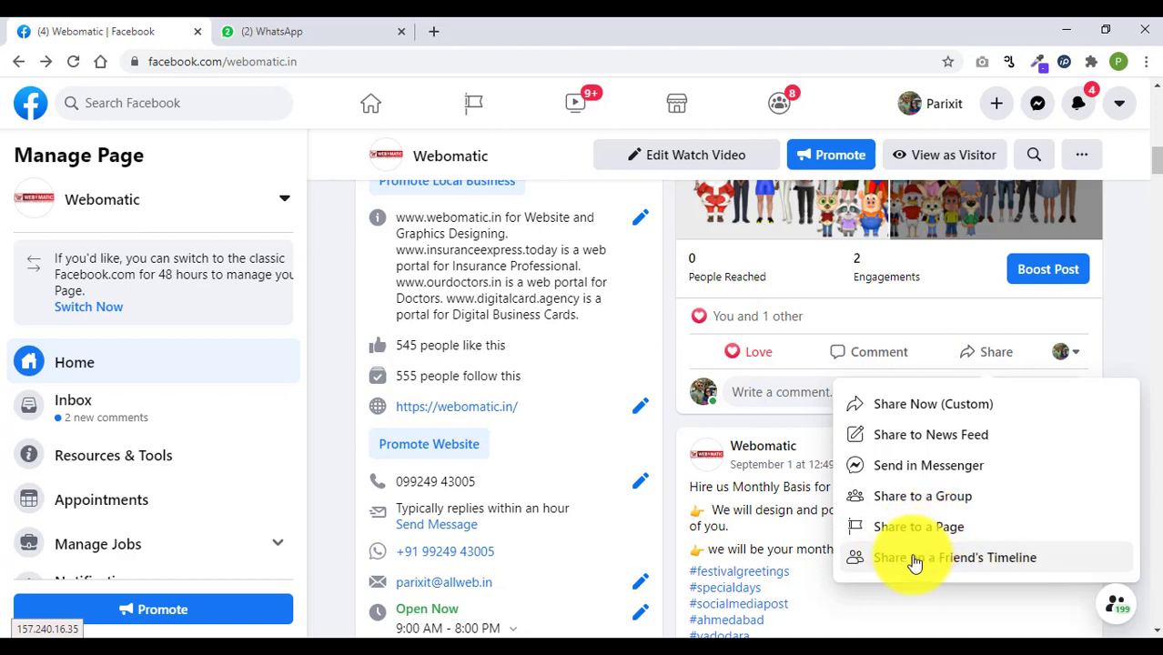
click(898, 412)
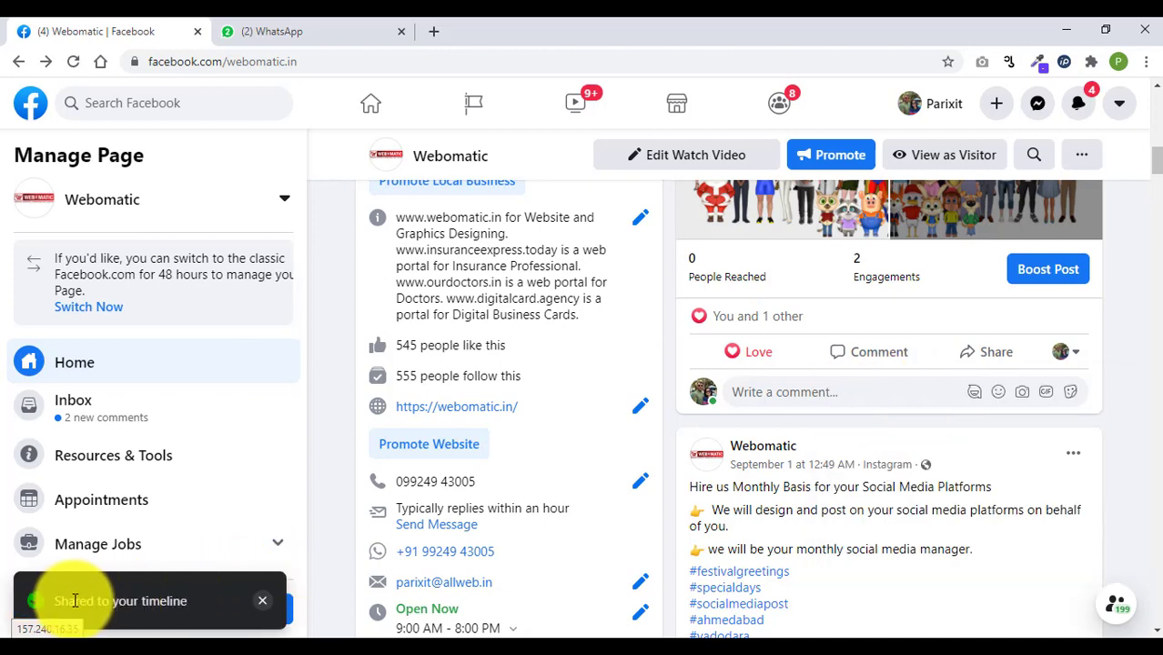
drag(76, 601, 192, 600)
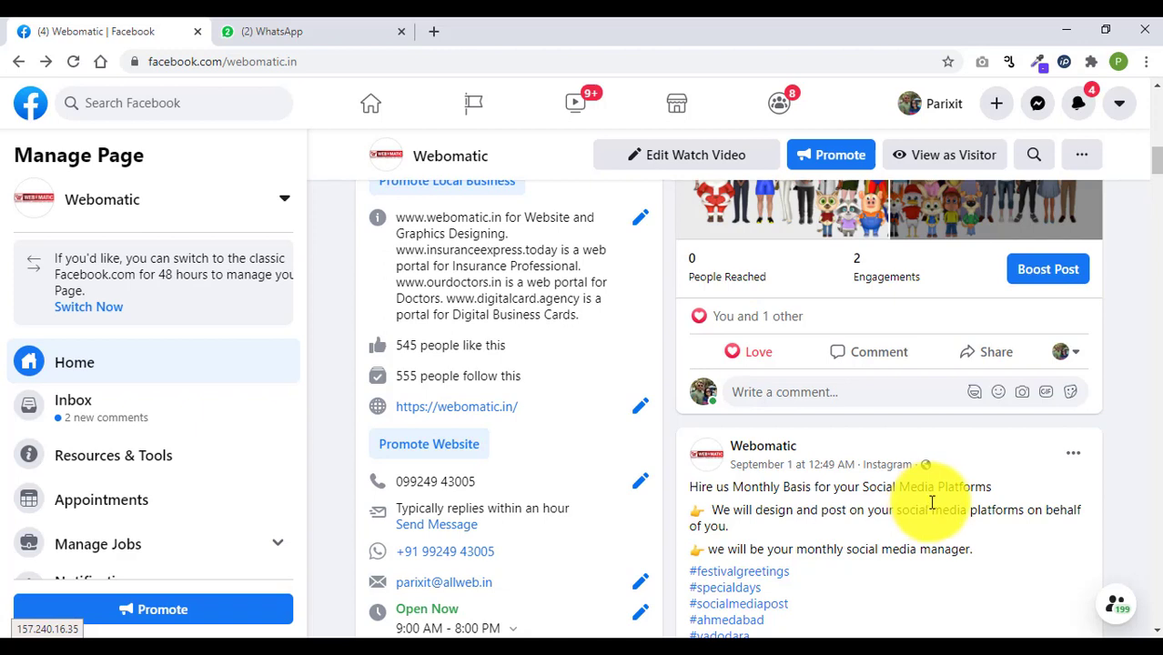
- Share the explainer video post through Messenger, sending it to all five recipients in the Recent list
click(993, 357)
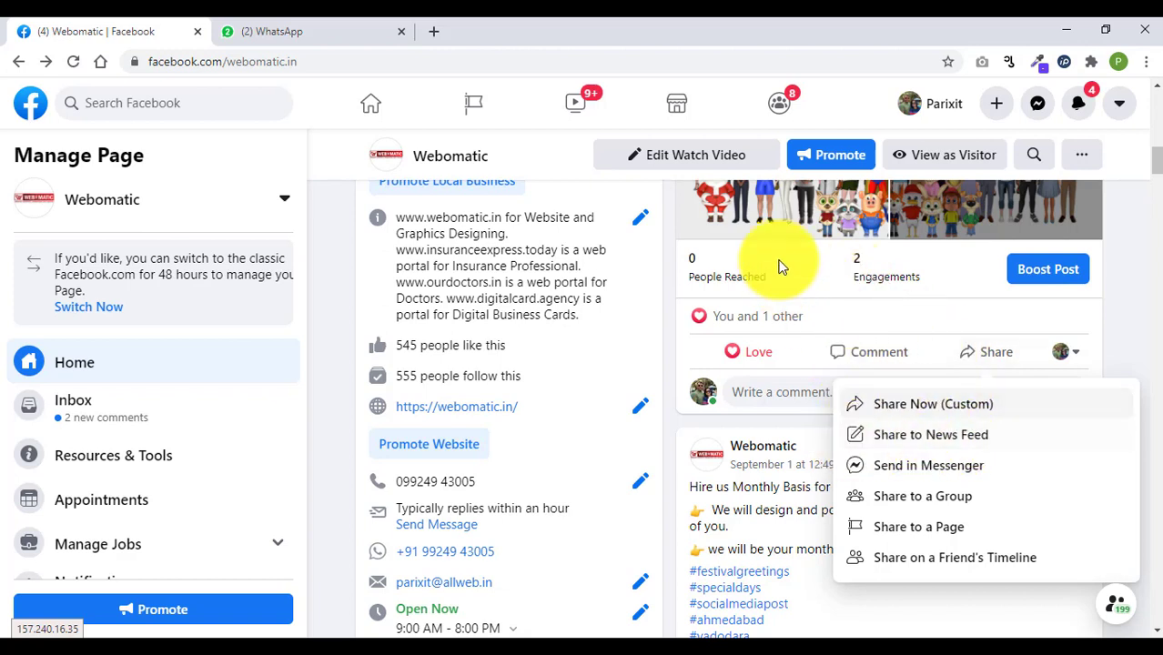
click(904, 470)
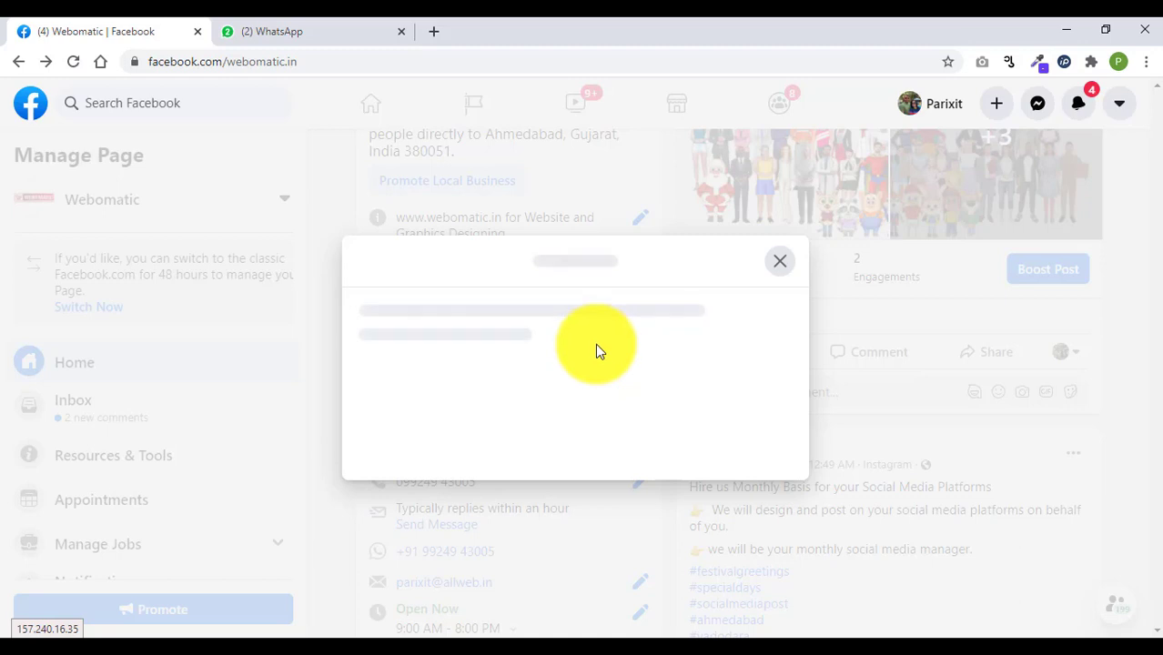
scroll(633, 364, down, 3)
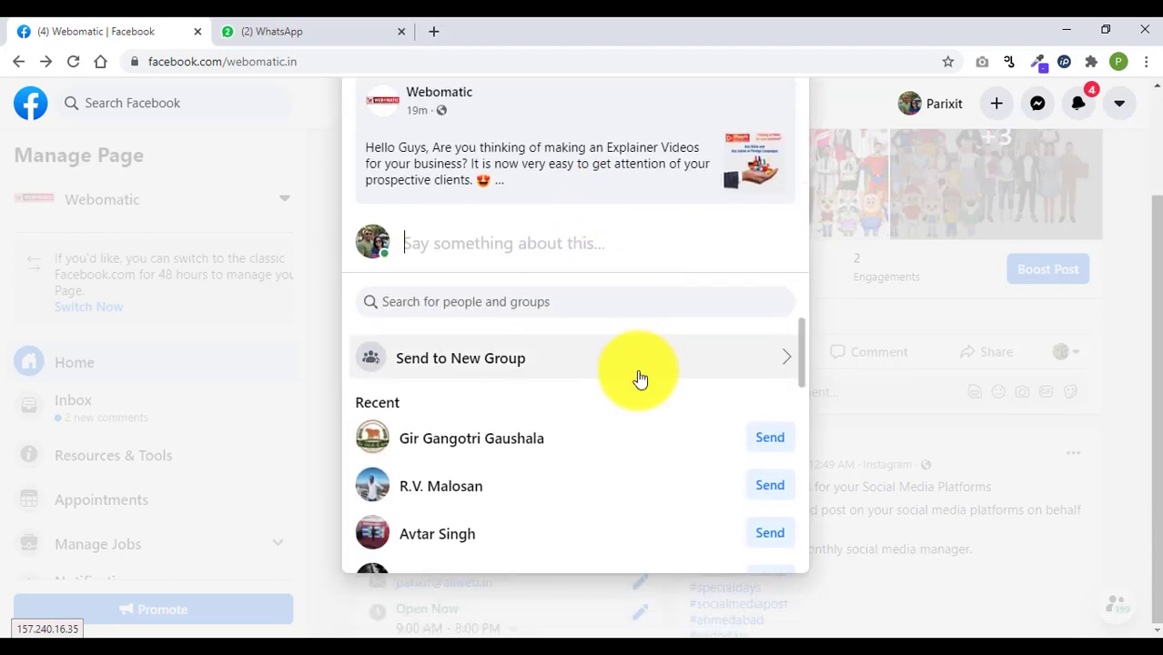
scroll(576, 455, up, 2)
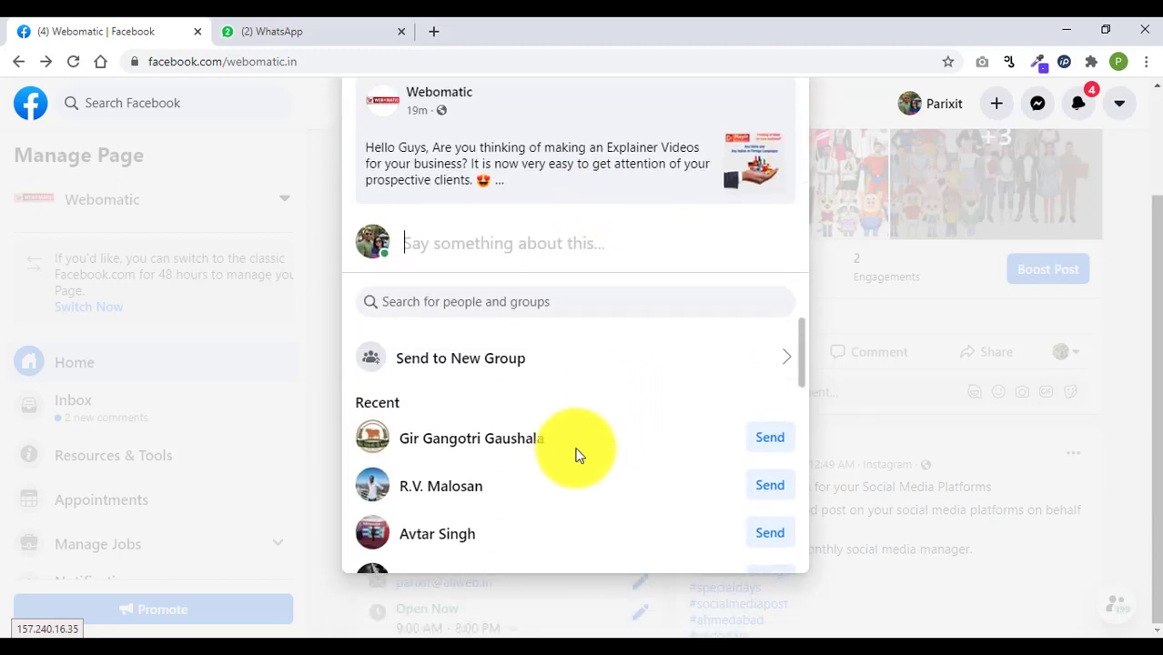
click(769, 446)
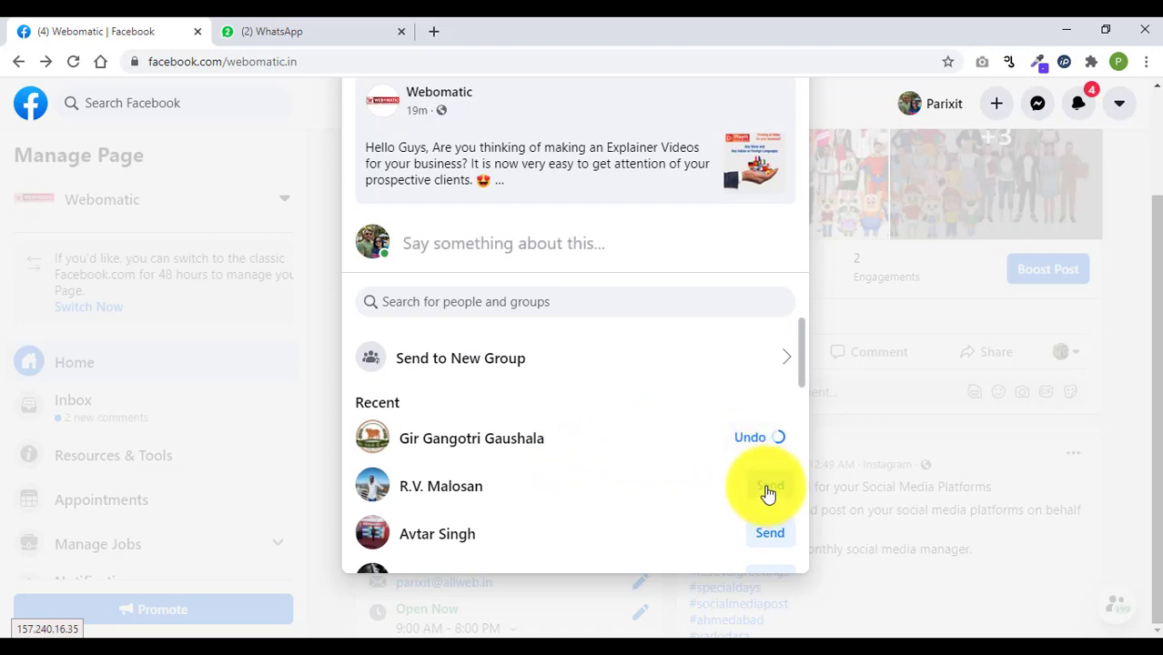
click(766, 491)
scroll(710, 496, down, 1)
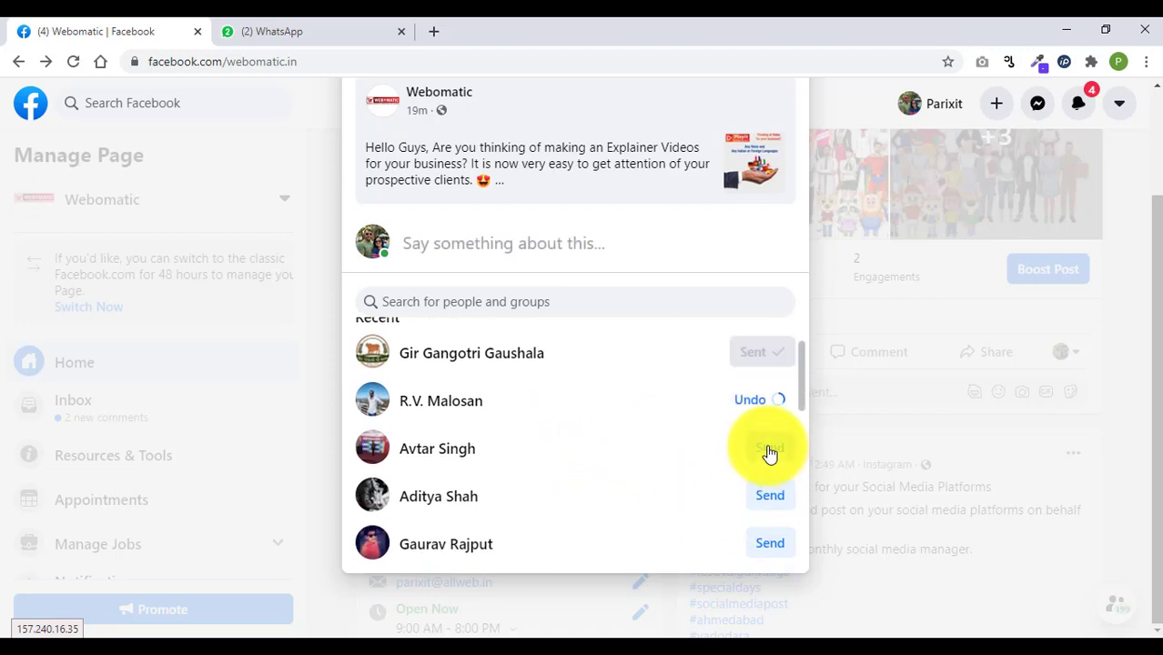
click(769, 449)
click(764, 498)
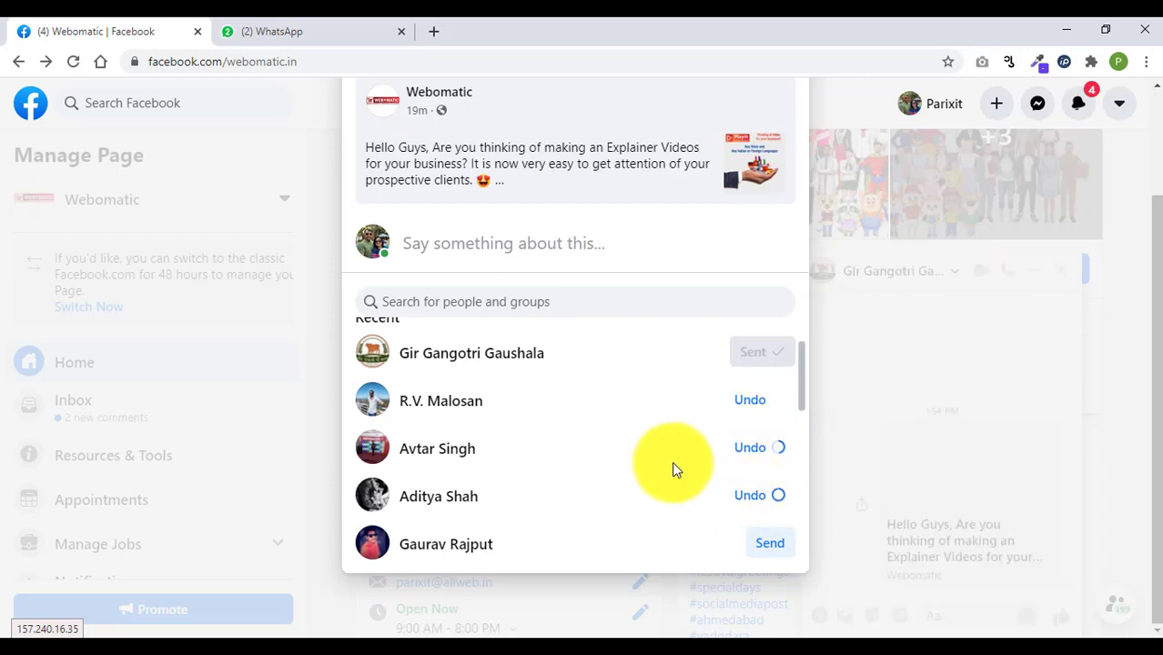
scroll(719, 495, down, 1)
click(770, 460)
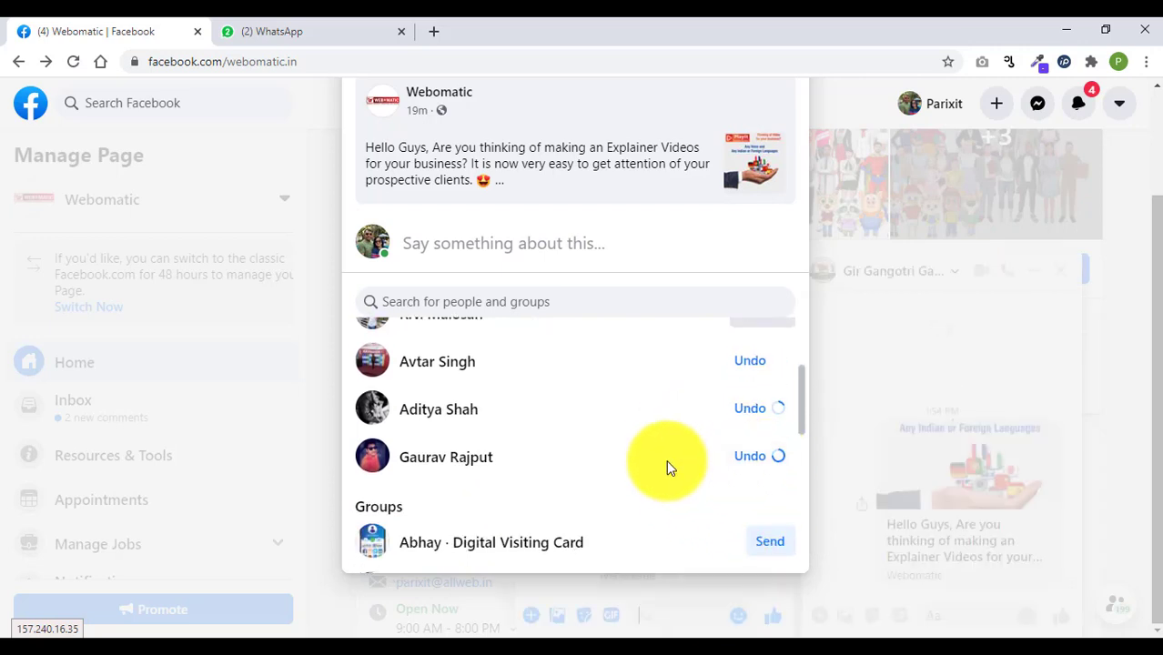
- Send the post to the five Messenger groups: Digital Visiting Card, Copule watch combo, Chaniya Choli, Velcro MOSQUITO net and Seed Ganesha
scroll(667, 464, down, 1)
click(769, 461)
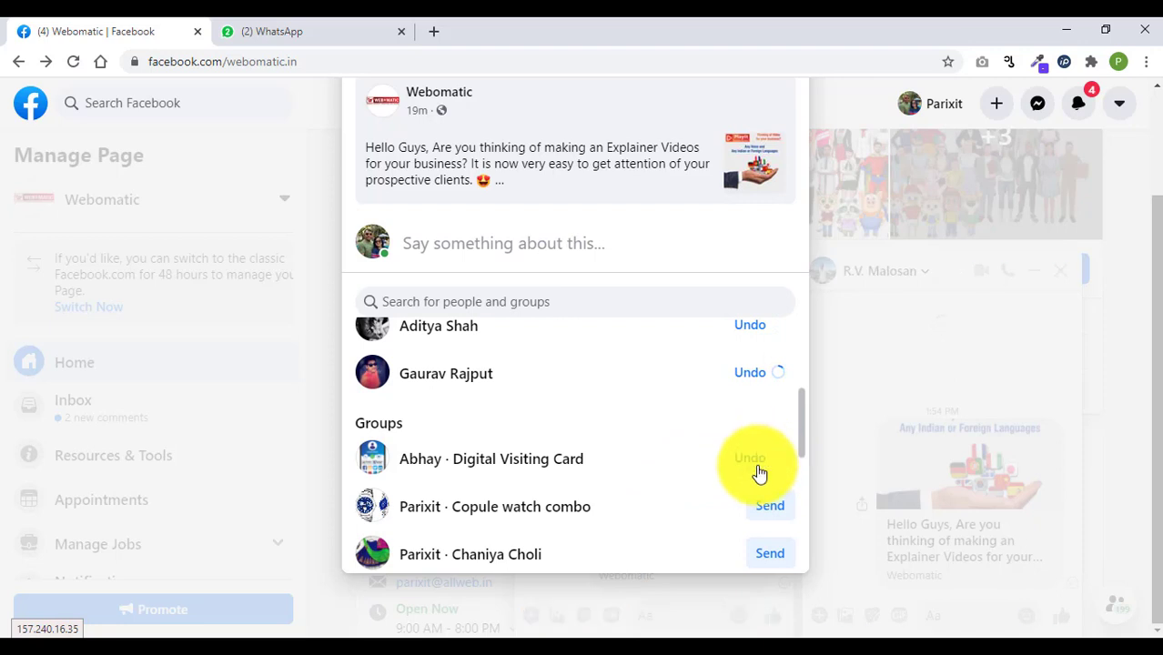
click(769, 506)
scroll(682, 463, down, 1)
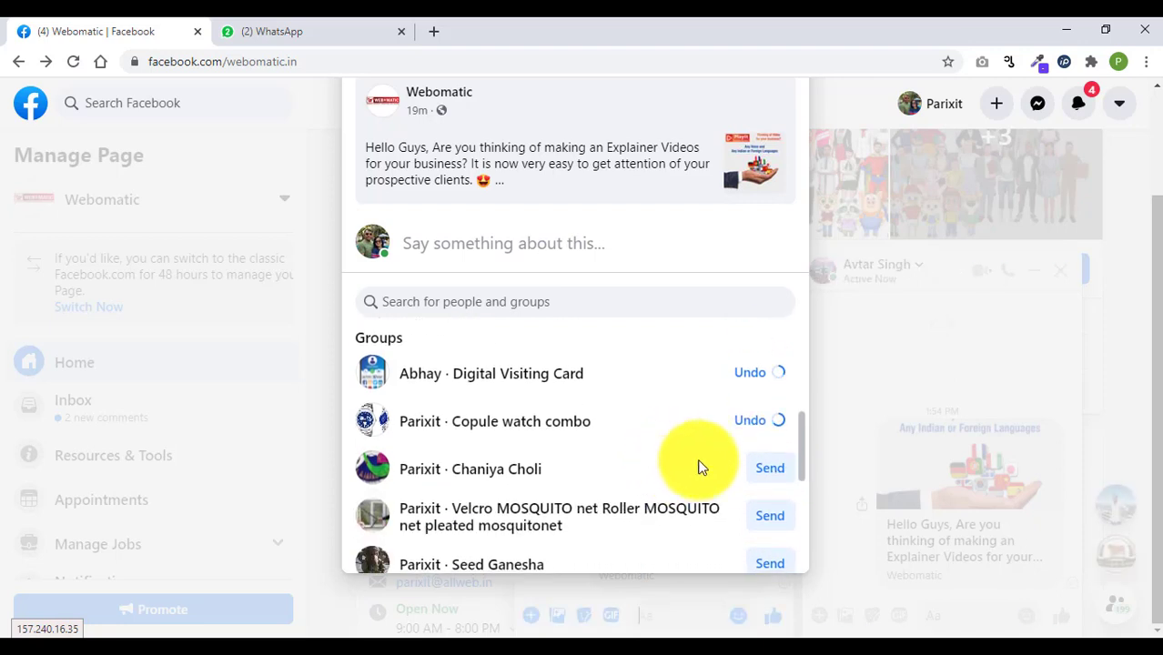
click(769, 467)
scroll(687, 420, down, 1)
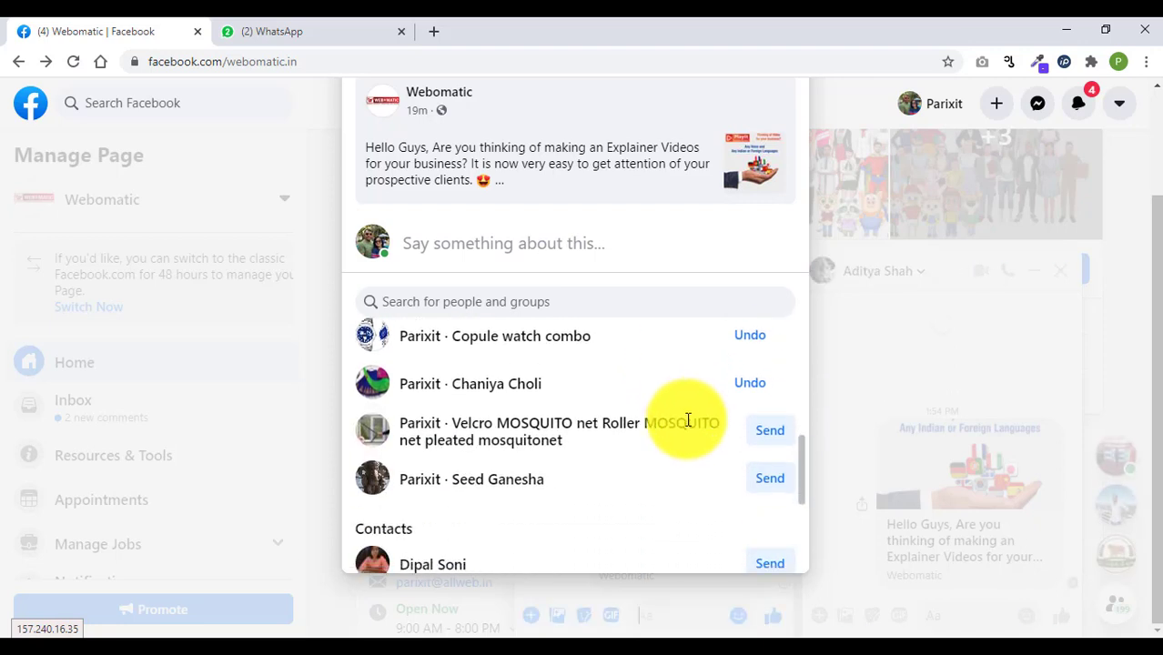
click(770, 432)
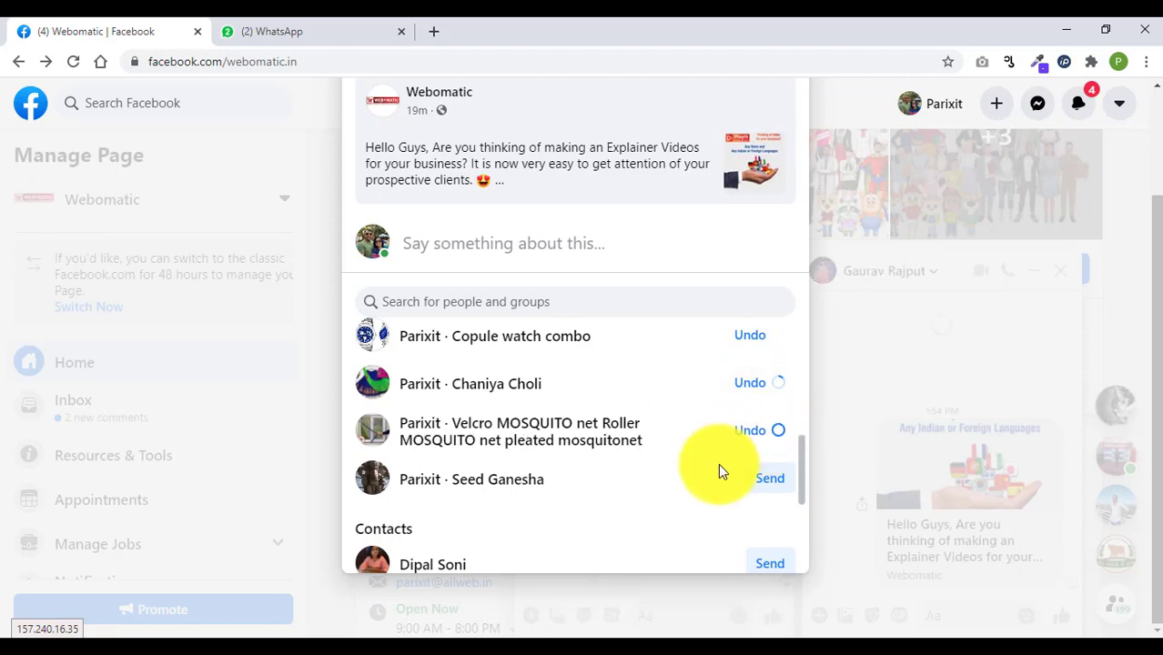
click(770, 479)
- Send the post to the first five people in the Contacts list
scroll(700, 492, down, 2)
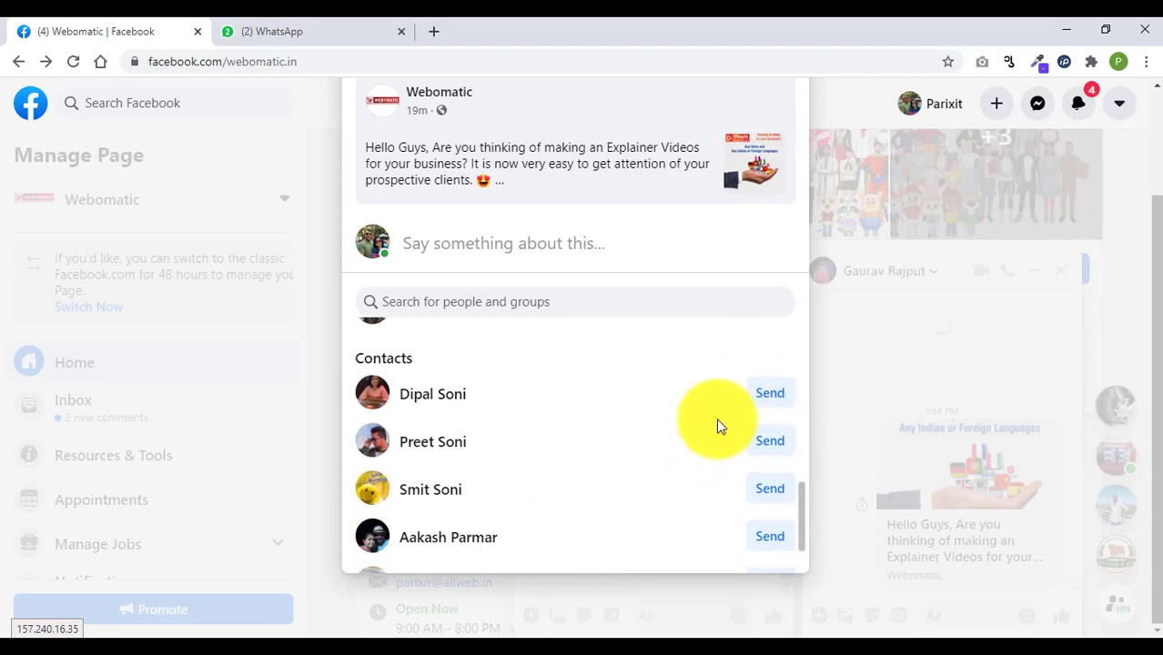
click(770, 396)
click(770, 439)
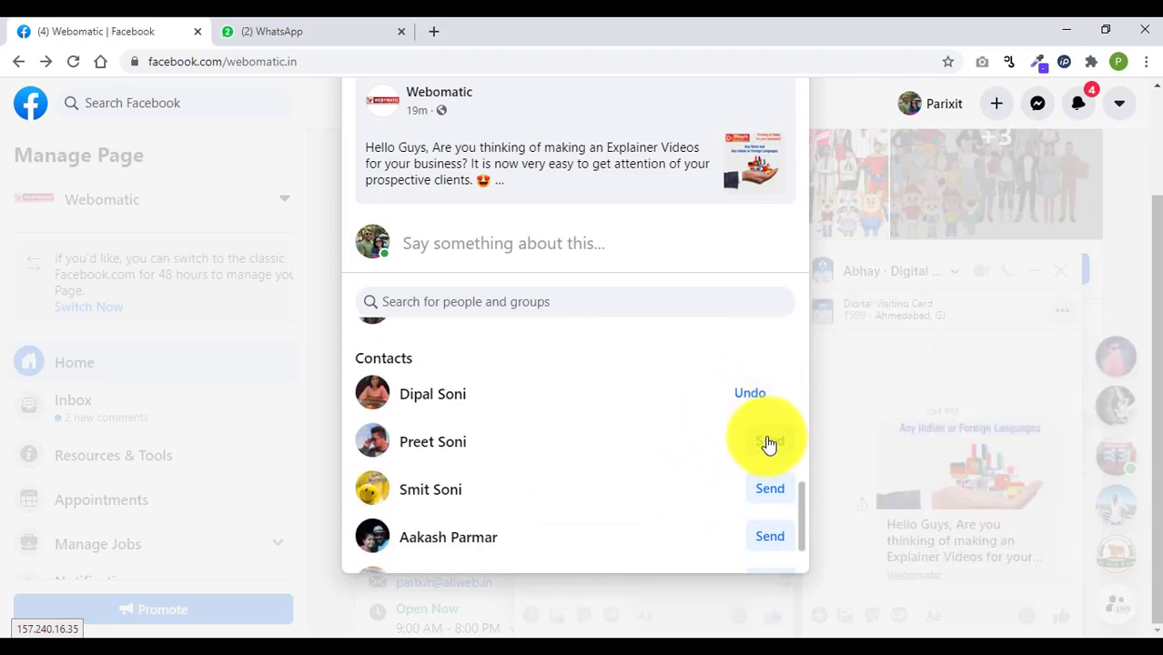
click(770, 491)
click(770, 536)
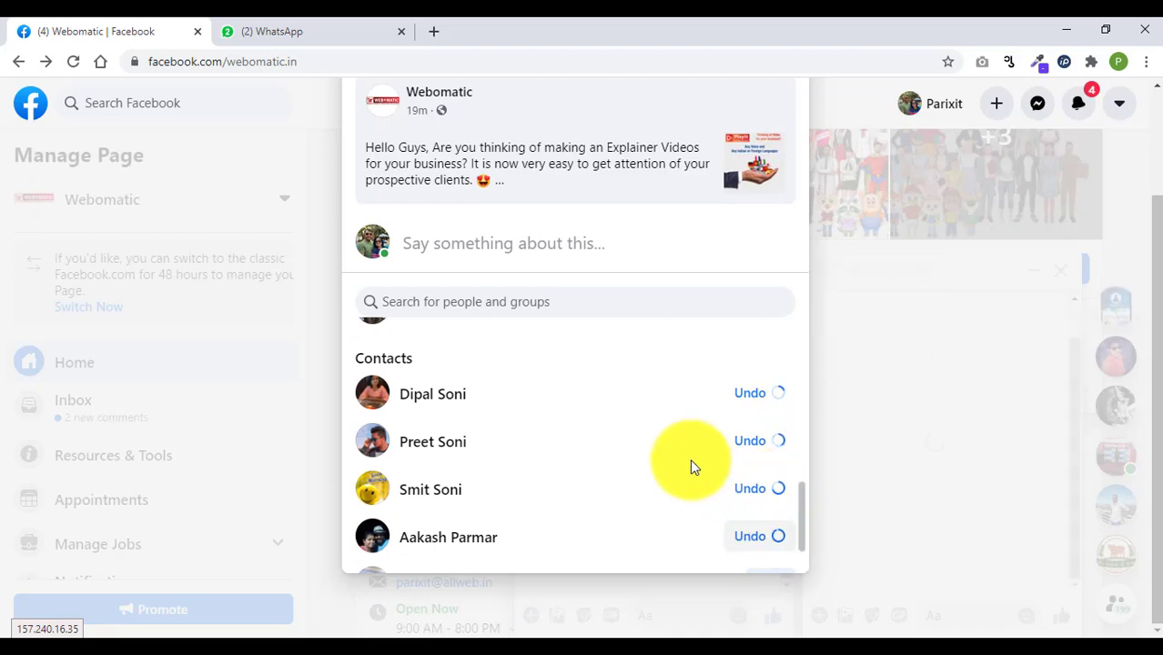
scroll(678, 437, down, 2)
click(762, 513)
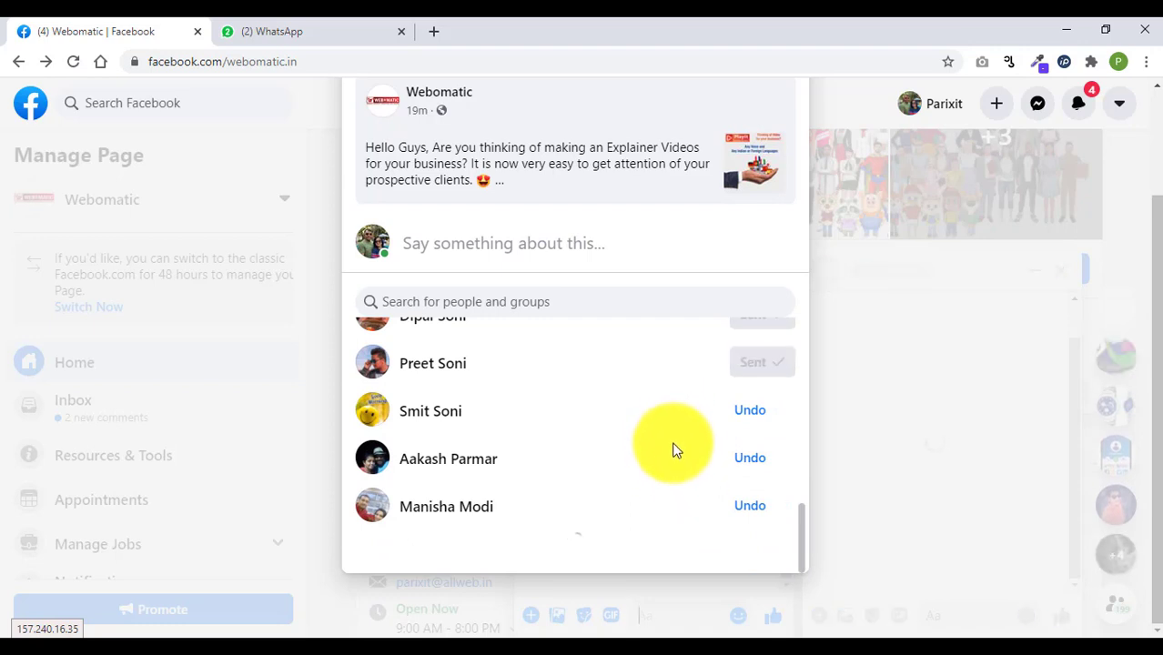
- Send the post to the next five people in the Messenger contacts list
scroll(694, 476, down, 2)
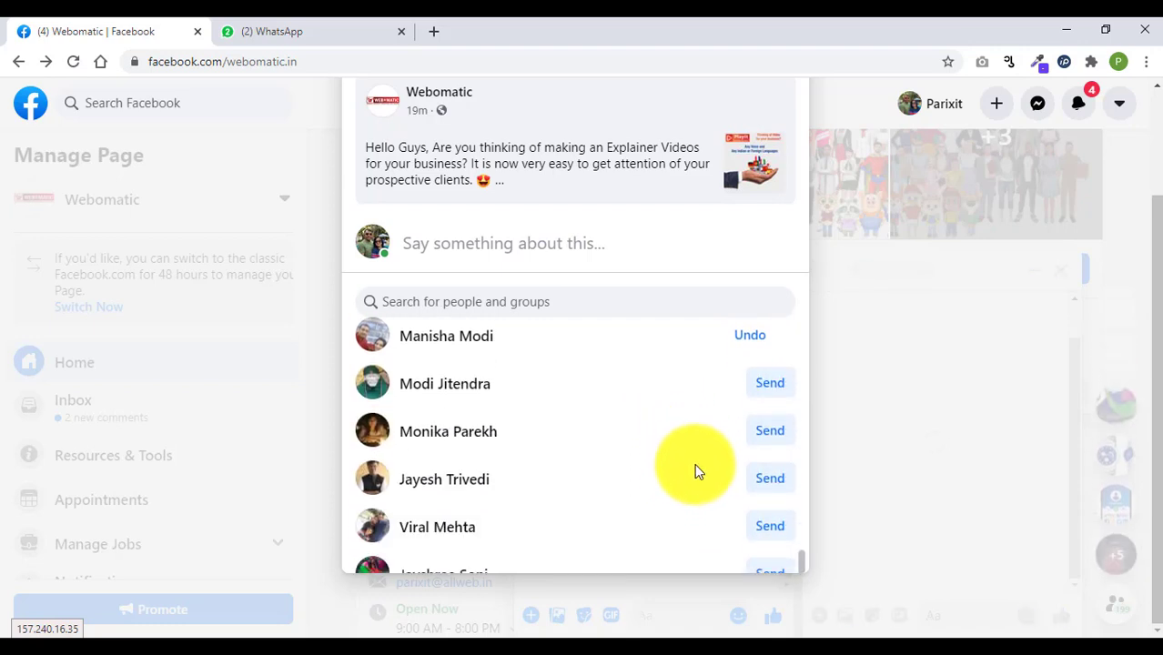
click(775, 434)
click(769, 387)
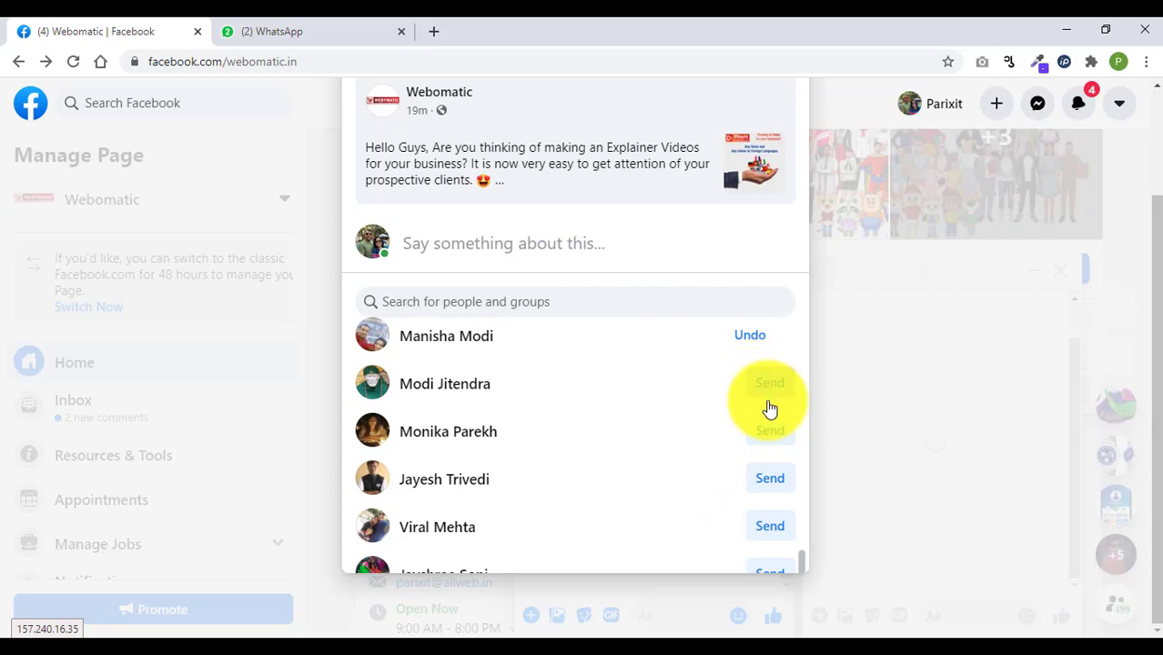
click(770, 480)
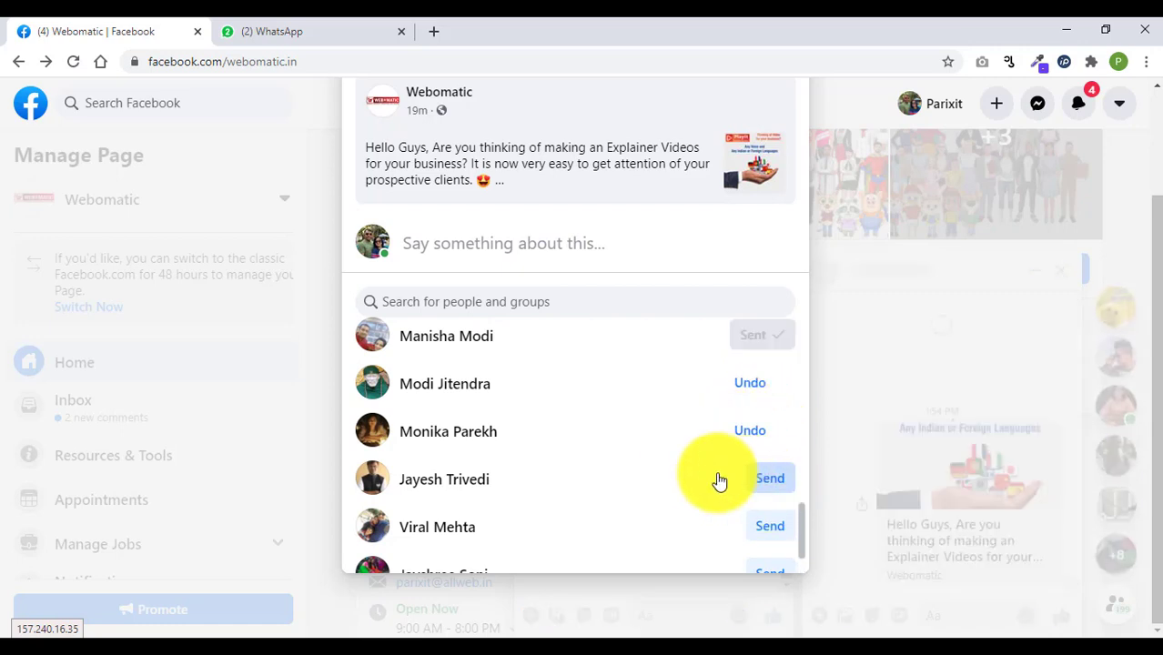
scroll(692, 466, down, 1)
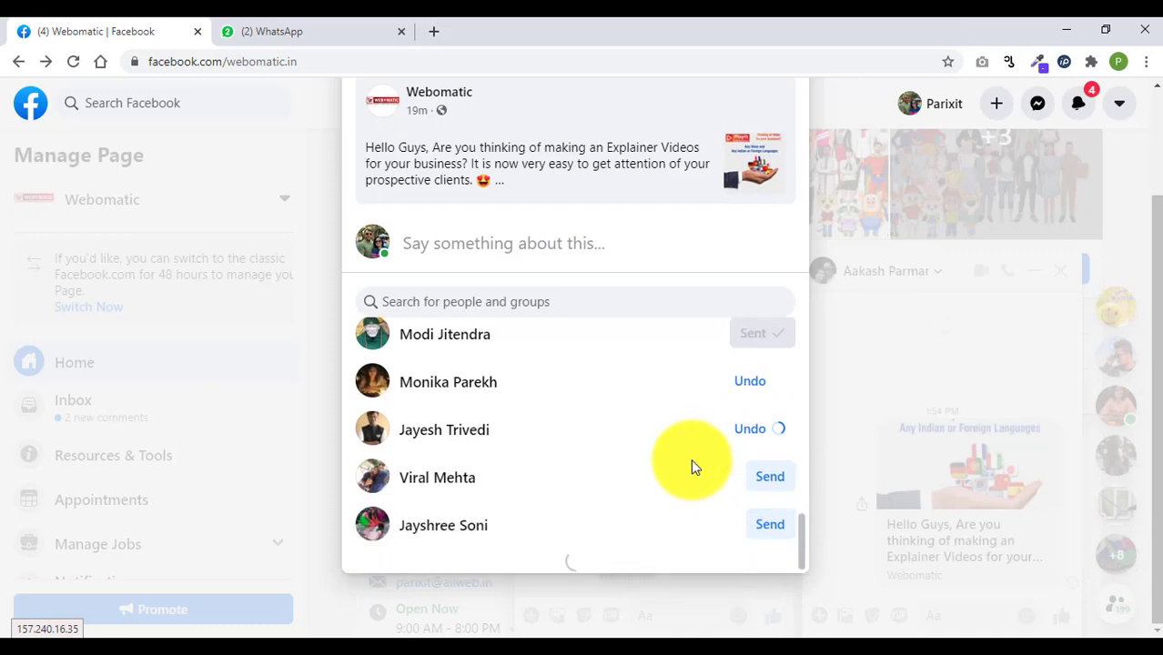
click(770, 461)
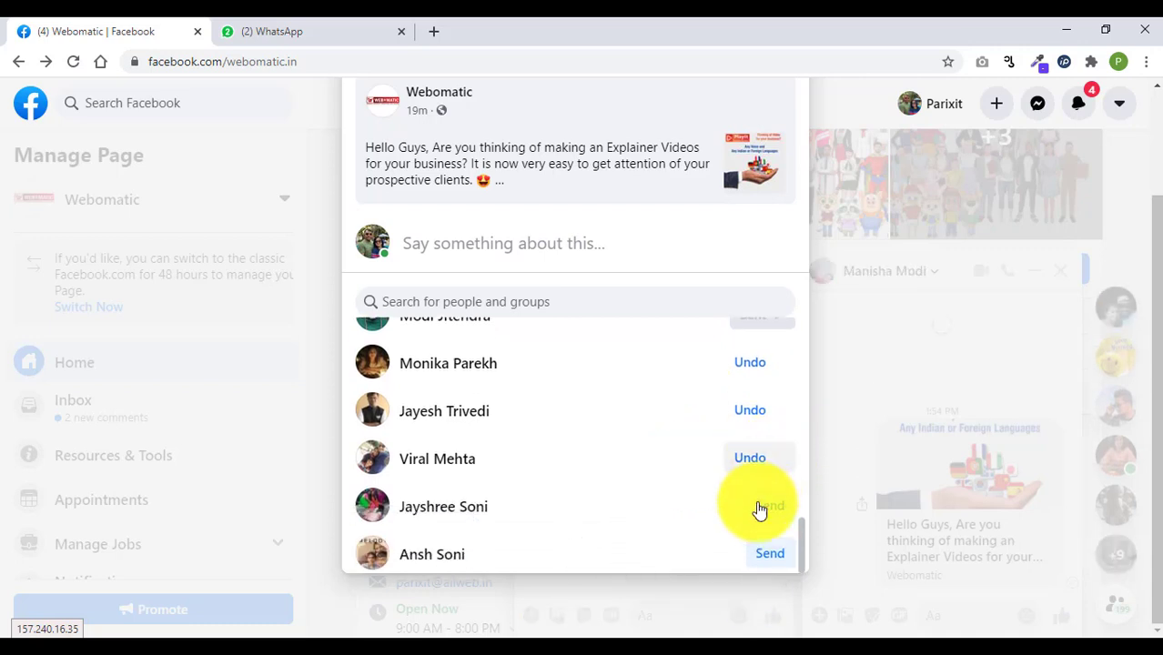
click(769, 508)
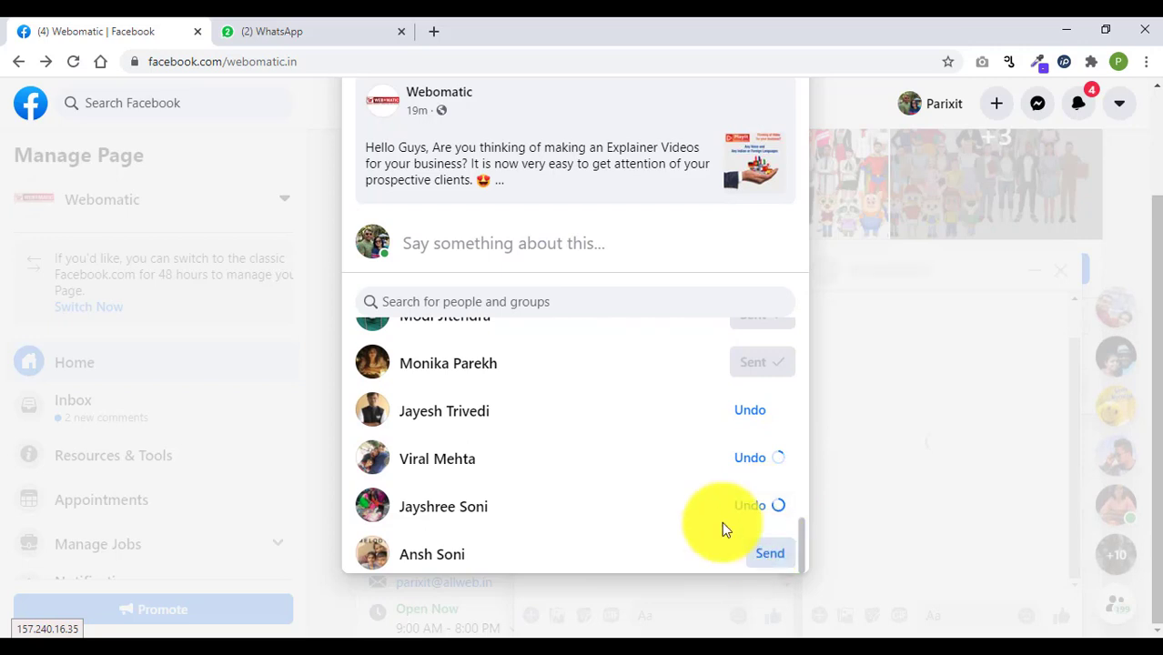
- Skip further down the contacts list and send the post to one more person there
scroll(642, 465, down, 4)
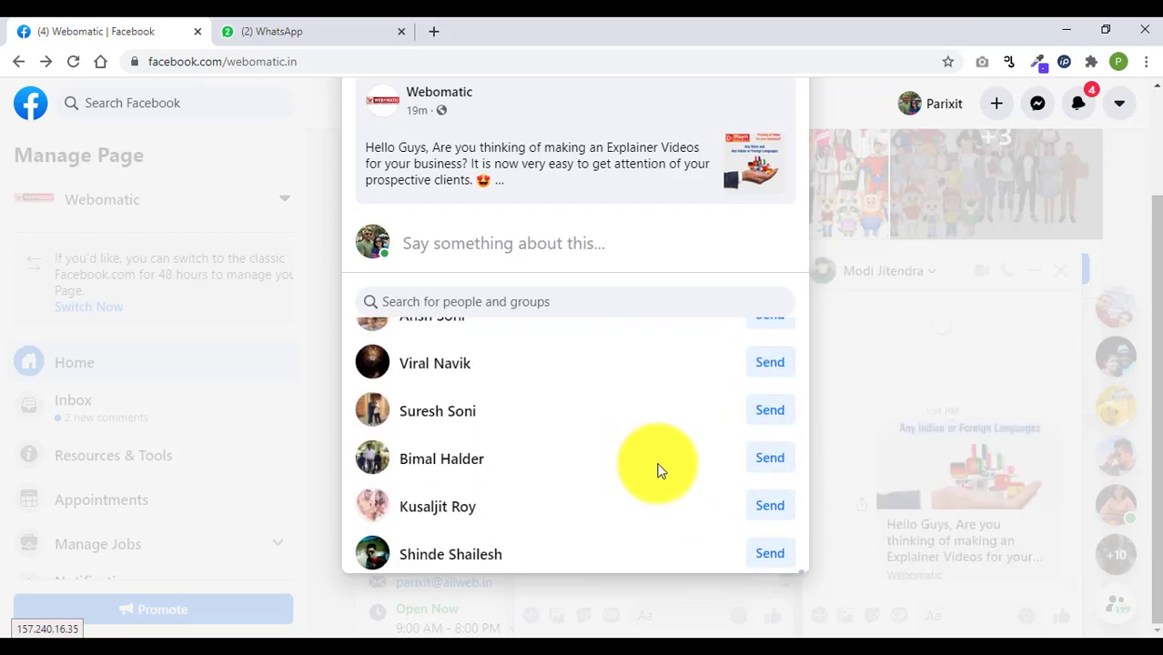
scroll(664, 462, down, 2)
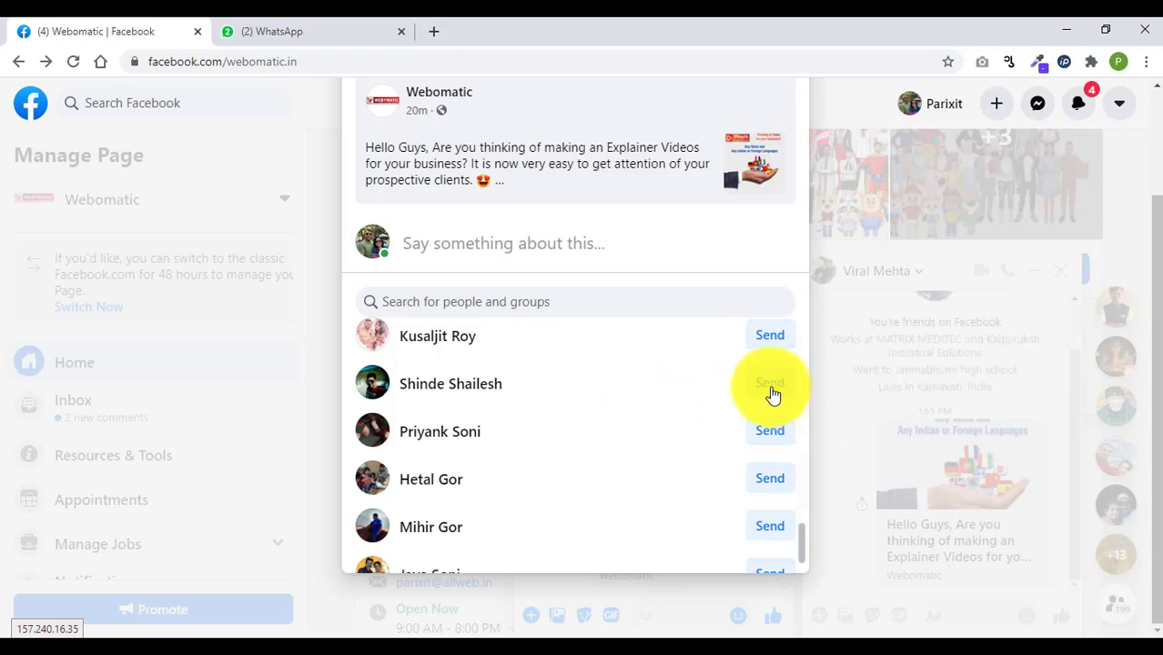
scroll(682, 433, down, 2)
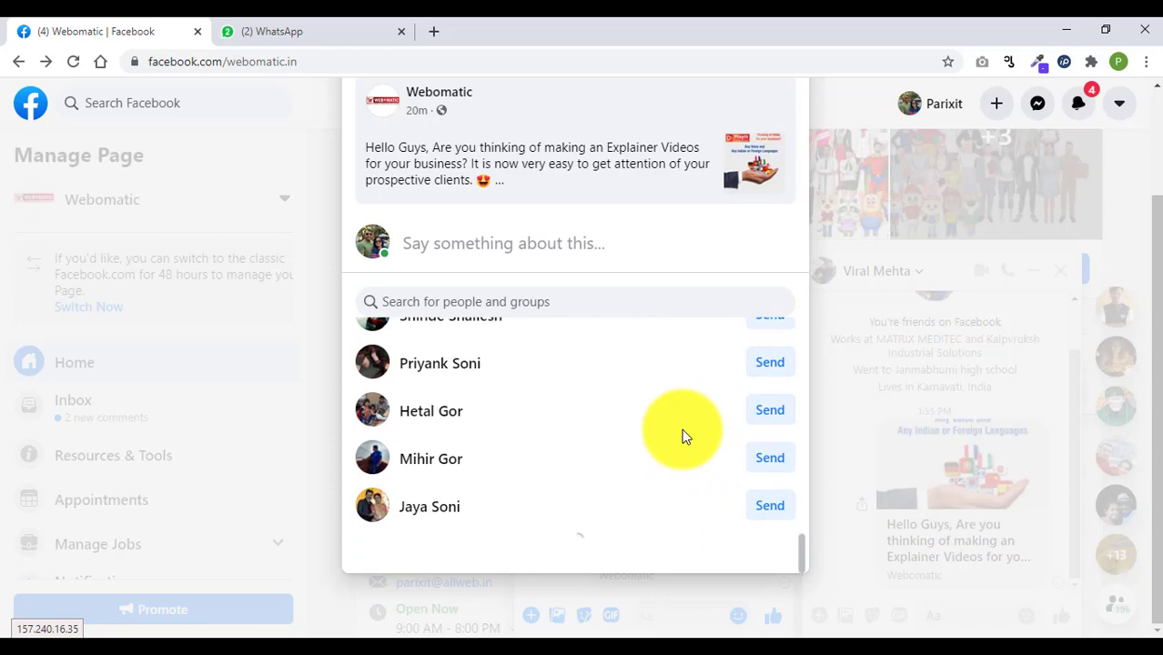
scroll(687, 434, down, 3)
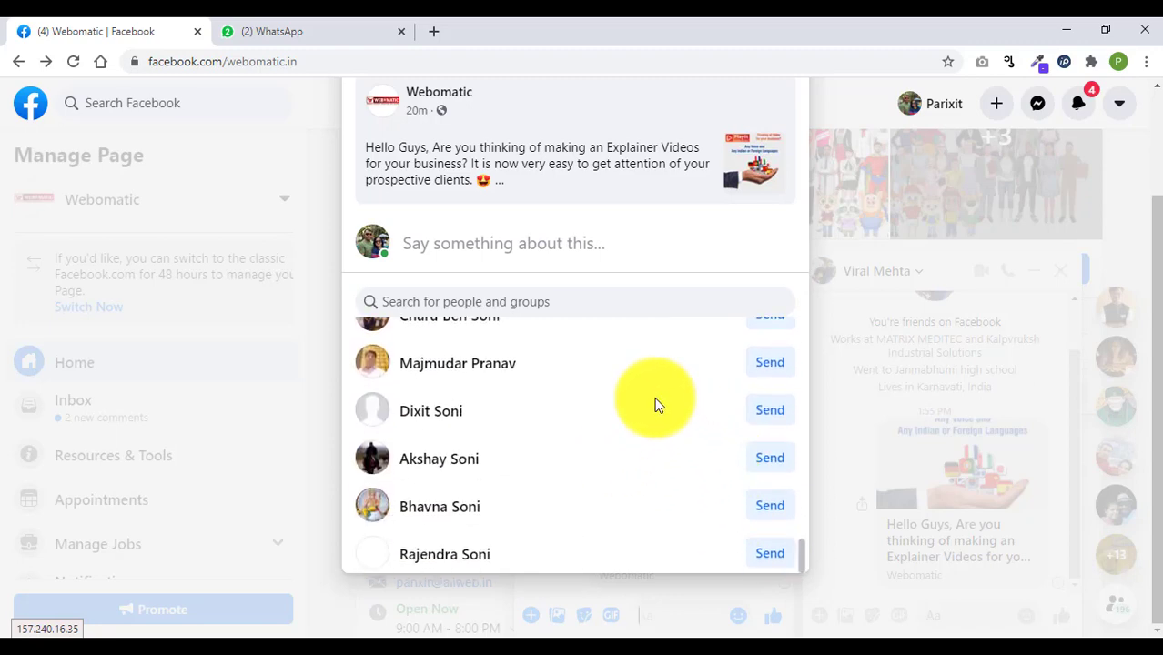
click(768, 367)
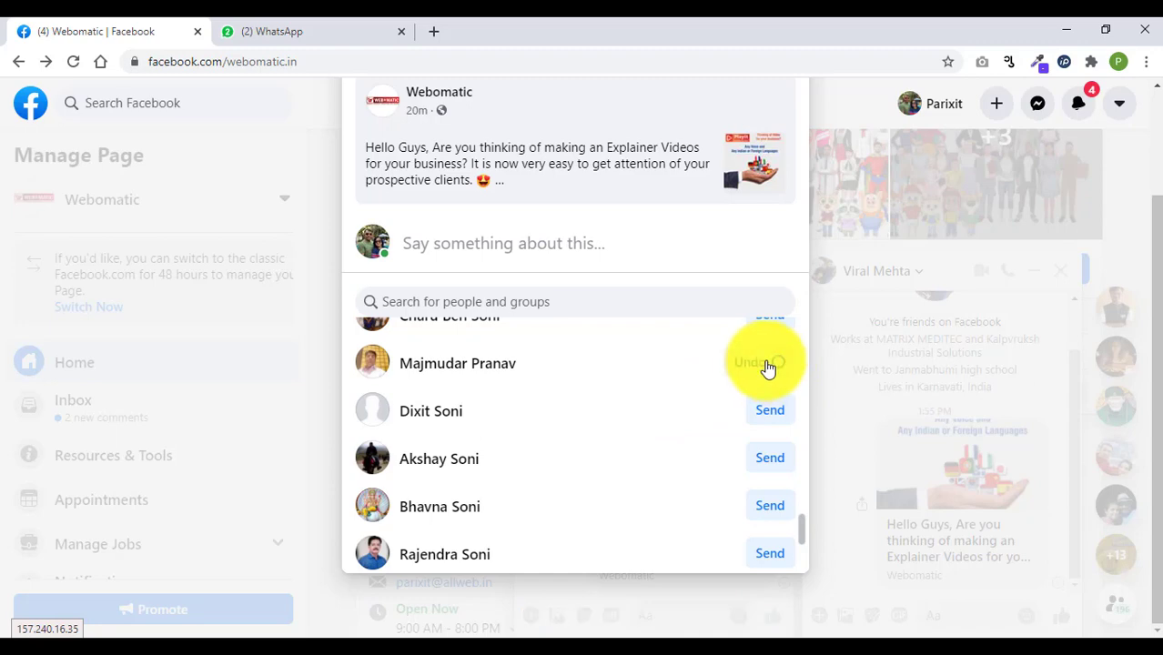
scroll(926, 371, up, 2)
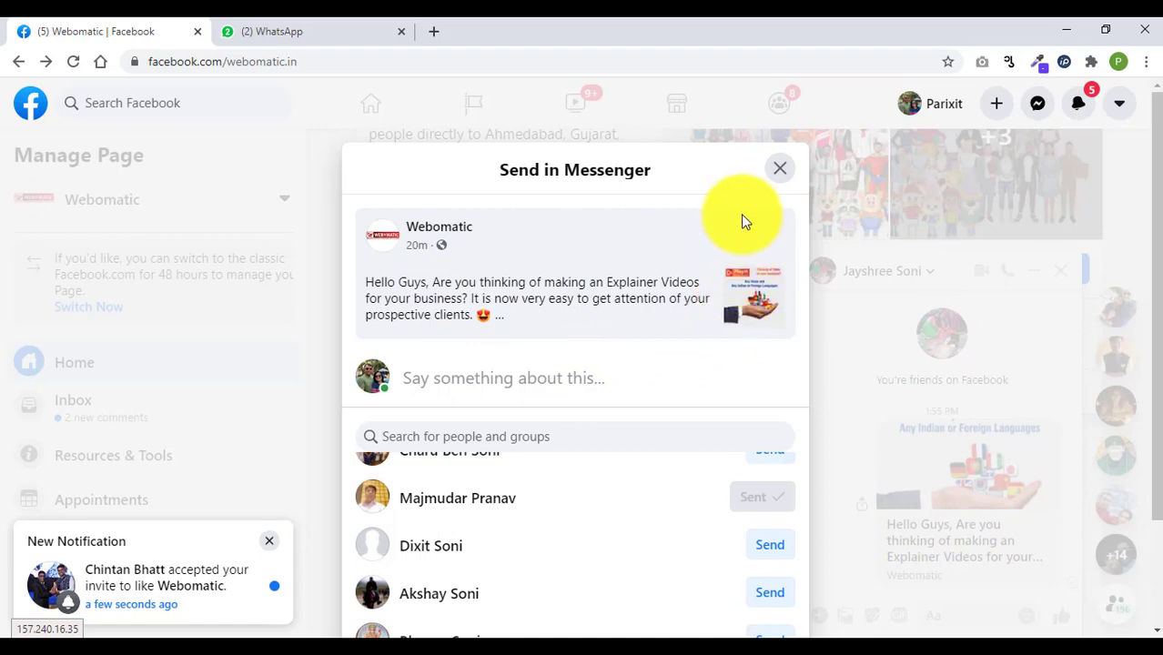
- Close the Send in Messenger dialog and both open chat windows
click(779, 169)
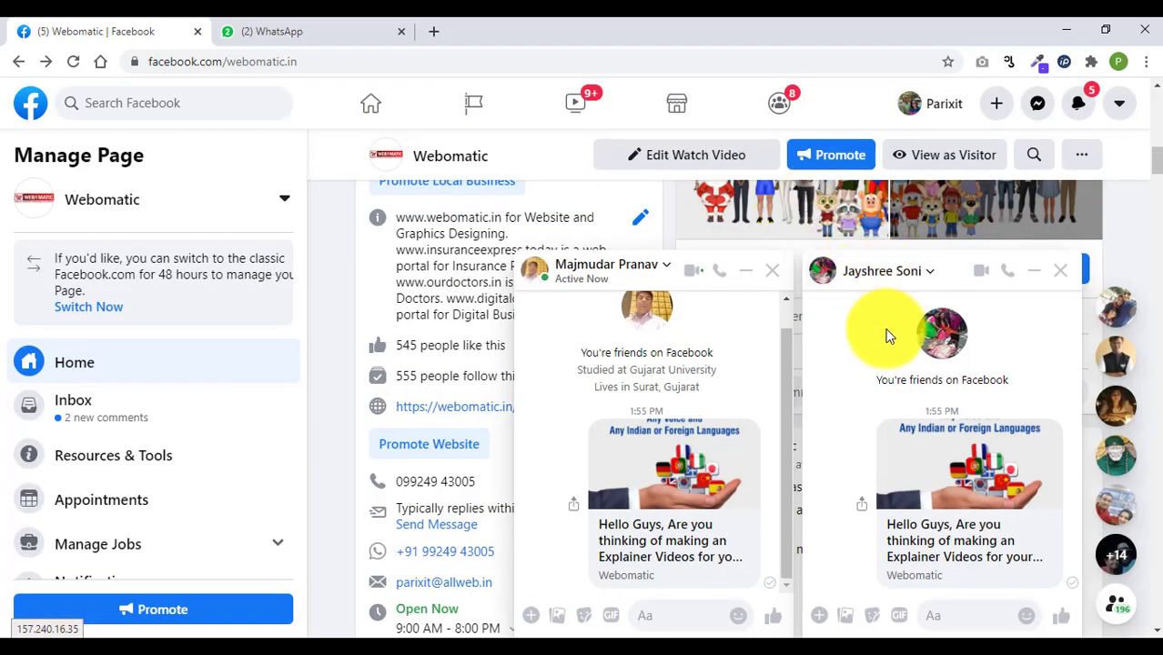
click(773, 272)
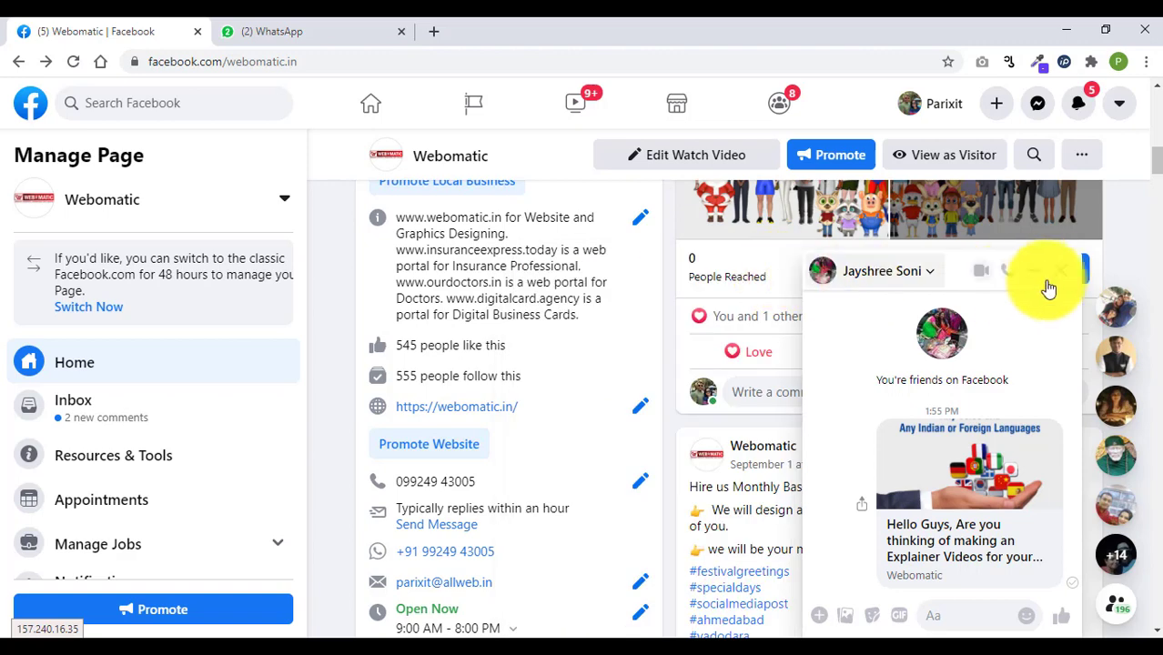
click(1061, 273)
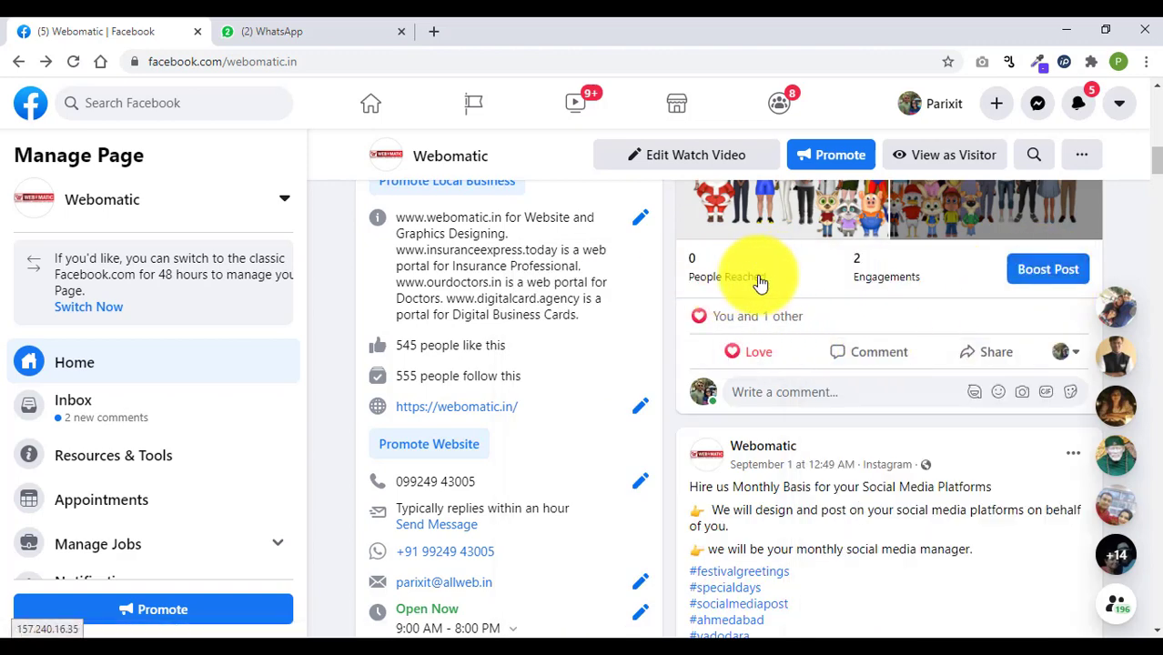
- Reload the Webomatic page and check the newest explainer video post's people reached and engagements
click(72, 61)
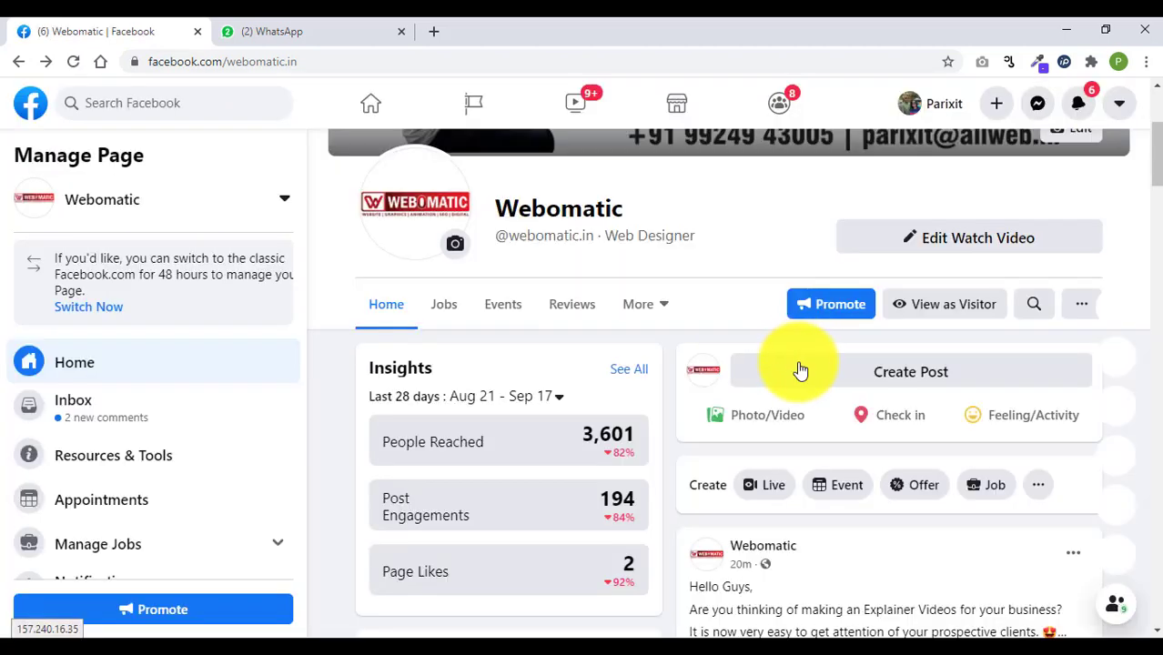
scroll(797, 368, down, 3)
scroll(817, 357, down, 4)
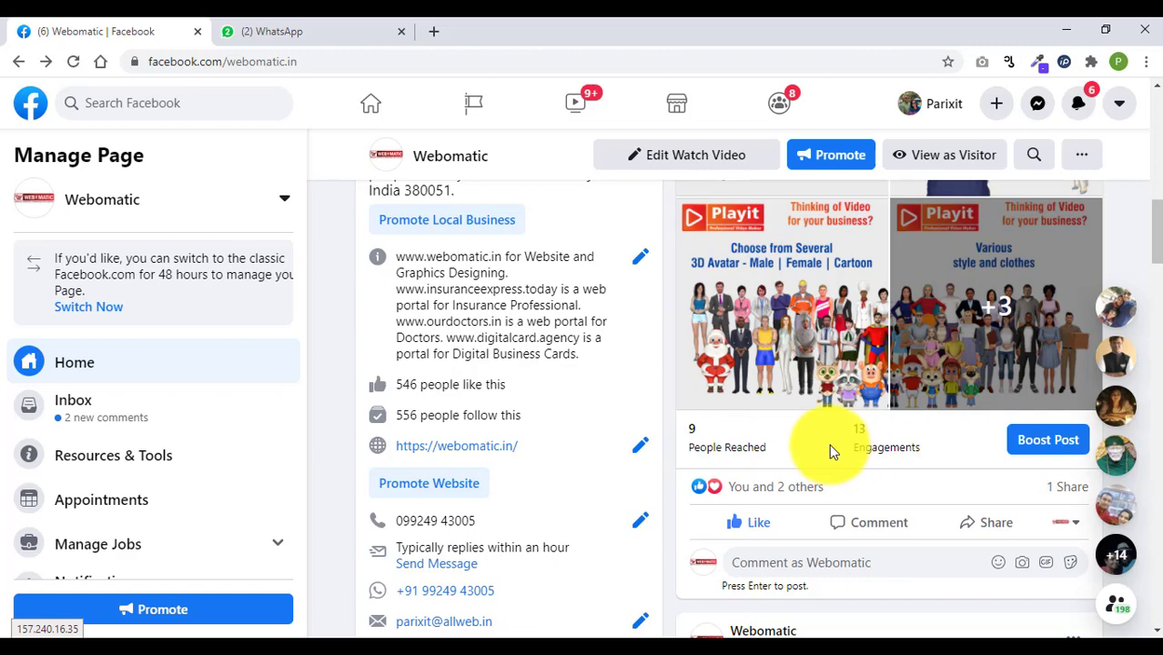
scroll(828, 444, down, 1)
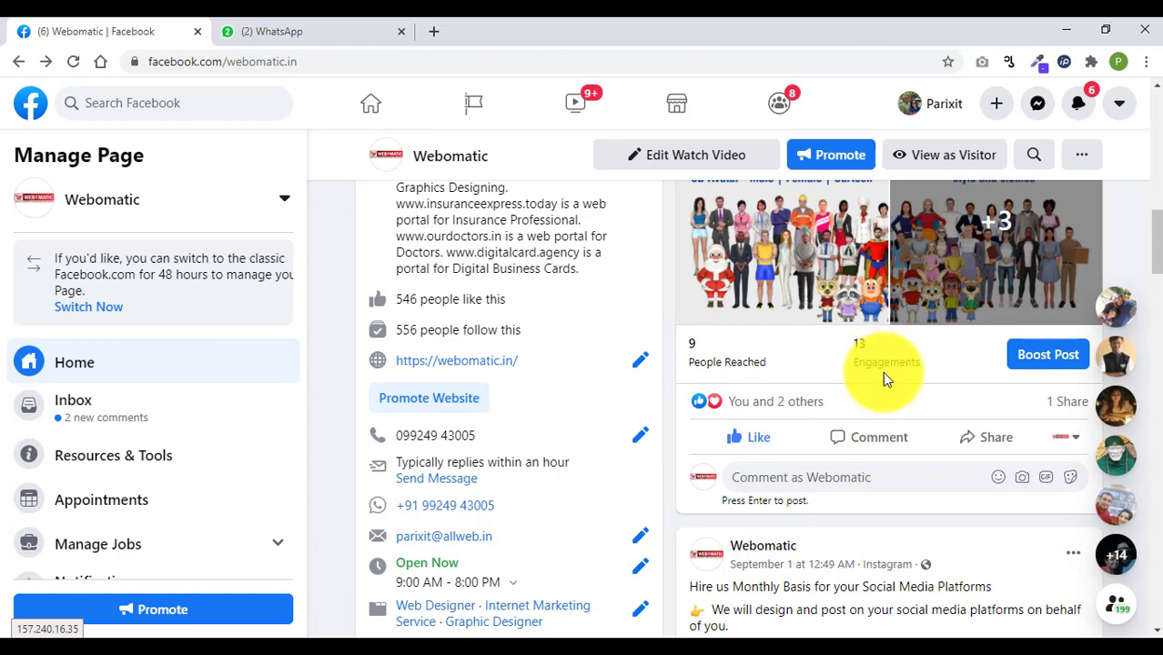
- Switch the newest post's acting identity from Webomatic to the personal profile and start sharing it to a group
click(1076, 441)
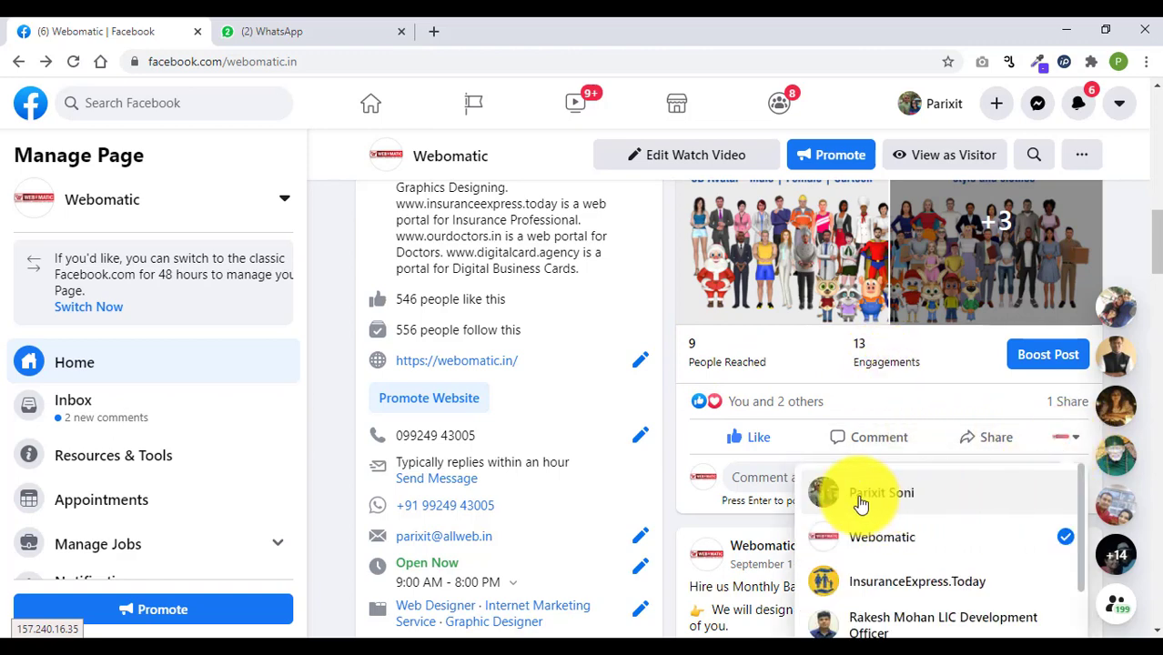
click(873, 501)
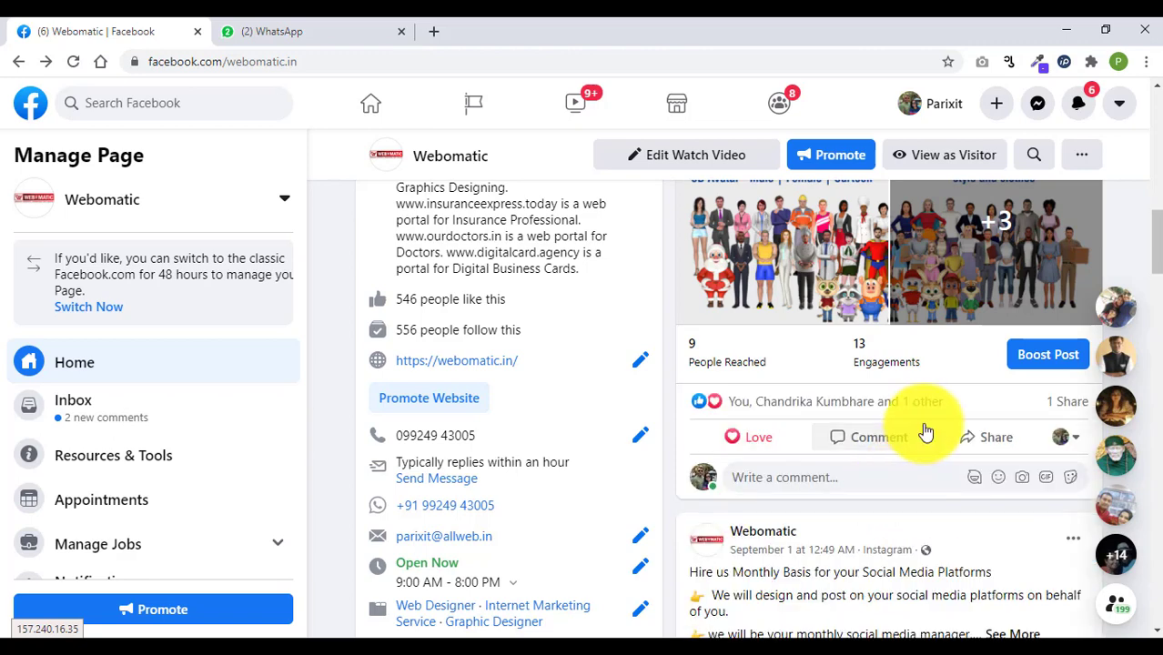
click(996, 443)
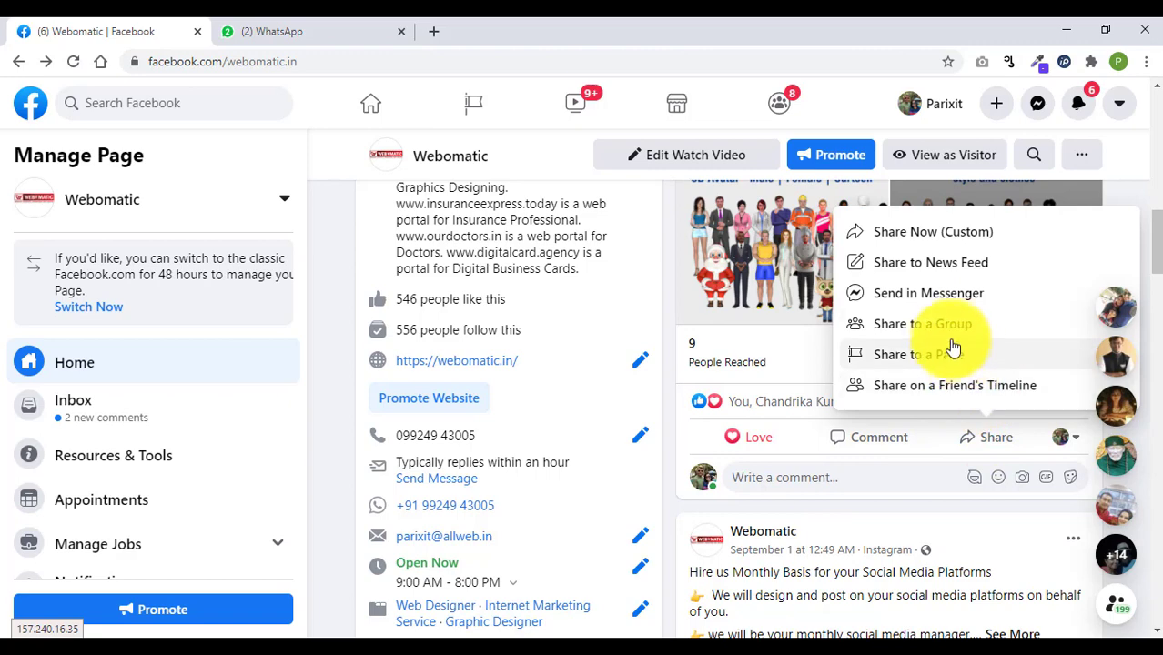
click(895, 330)
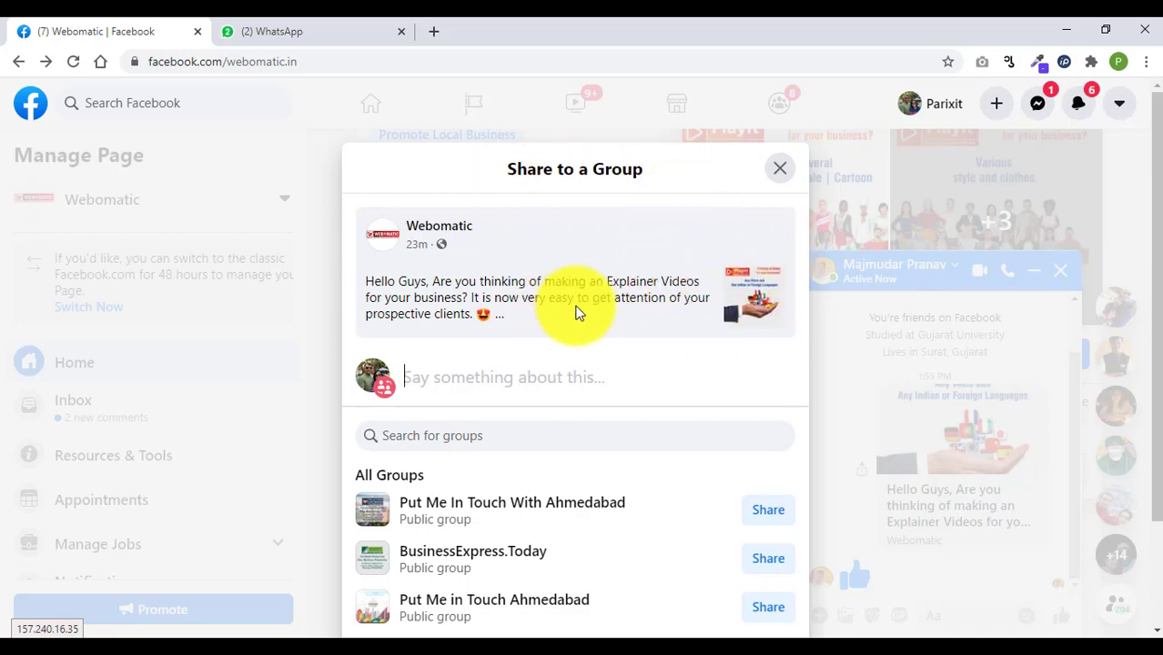
- Share the post to the first four groups: Put Me In Touch With Ahmedabad, BusinessExpress.Today, Put Me in Touch Ahmedabad and Webomatic Digital Marketing Training
scroll(637, 391, down, 1)
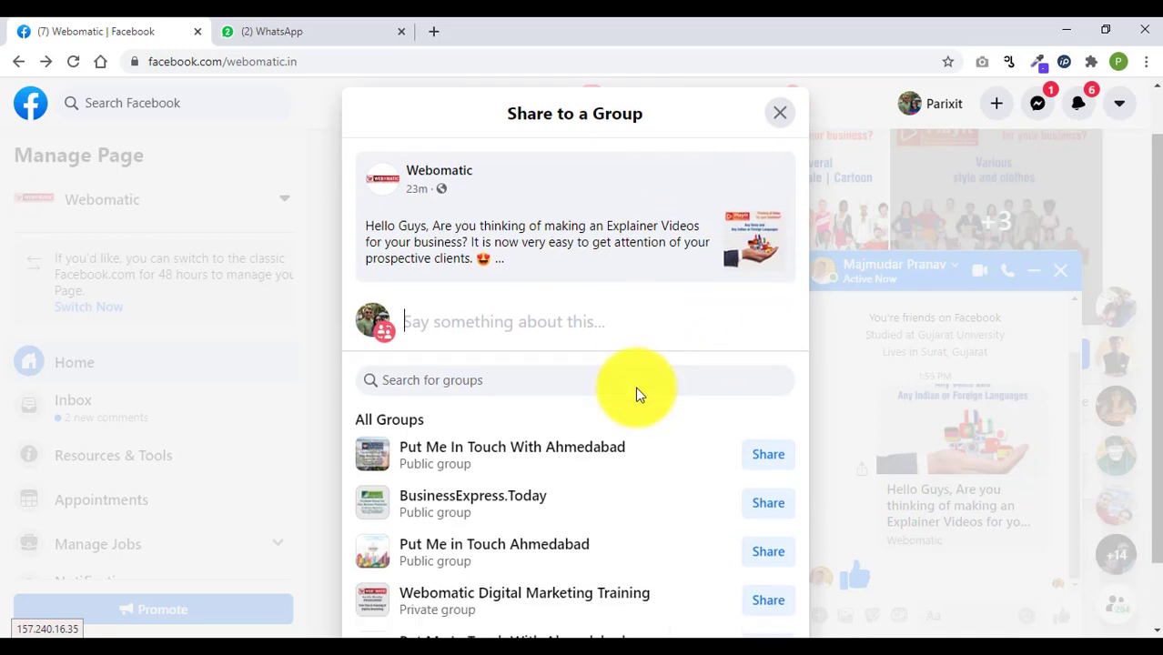
scroll(635, 390, down, 2)
scroll(716, 447, up, 1)
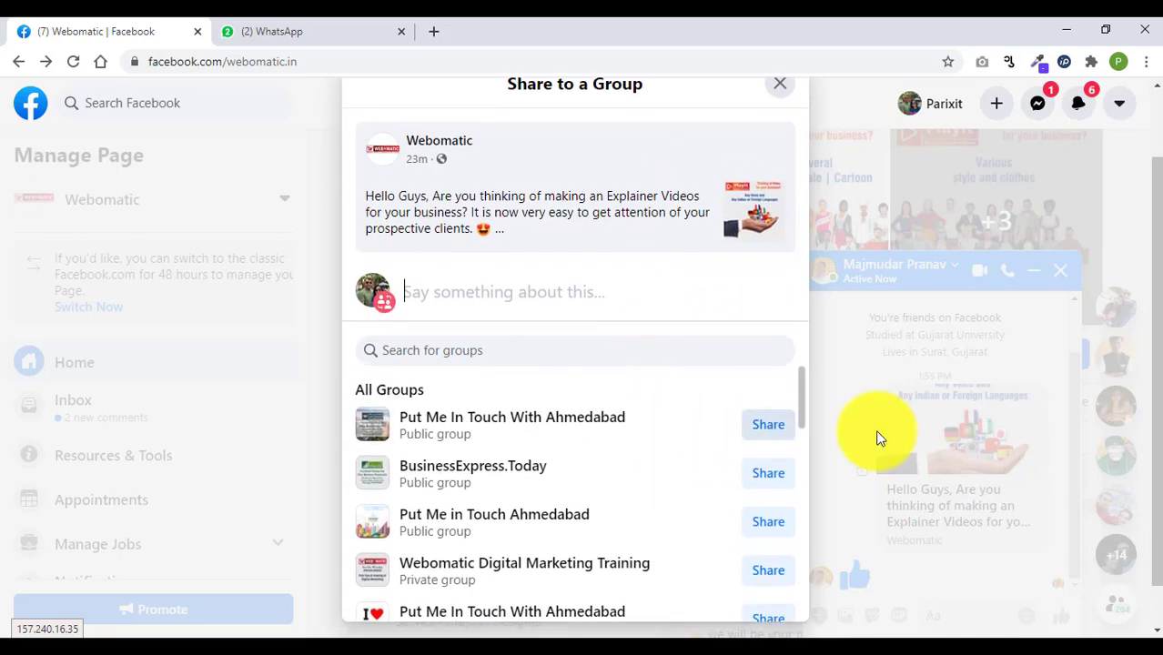
scroll(696, 389, down, 1)
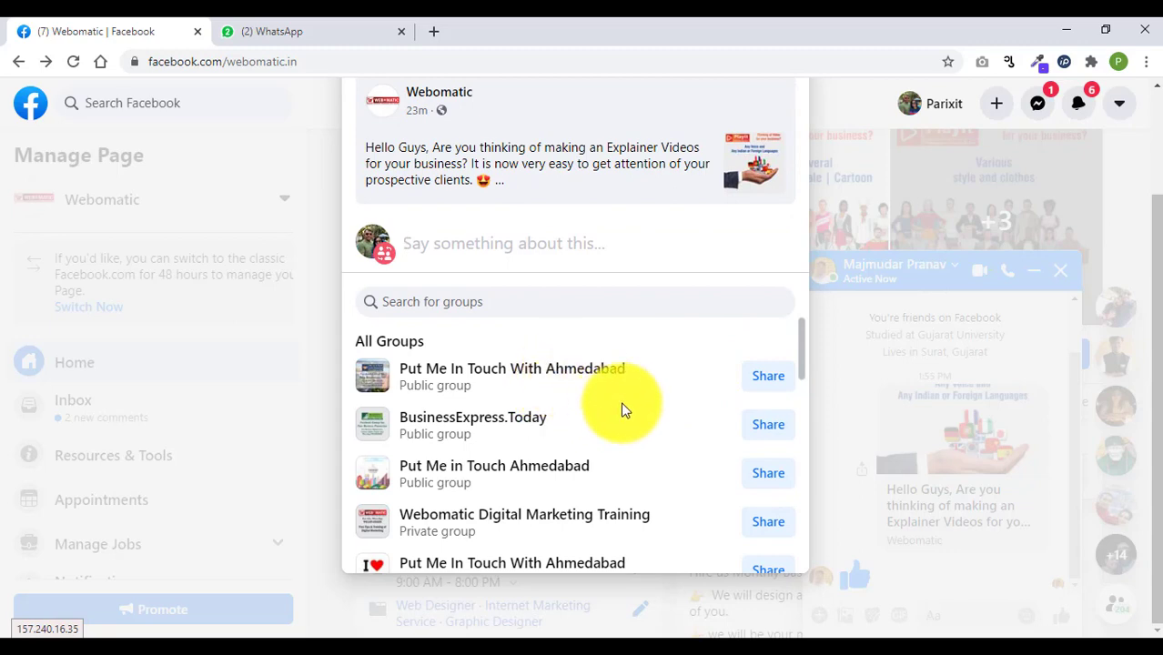
click(768, 384)
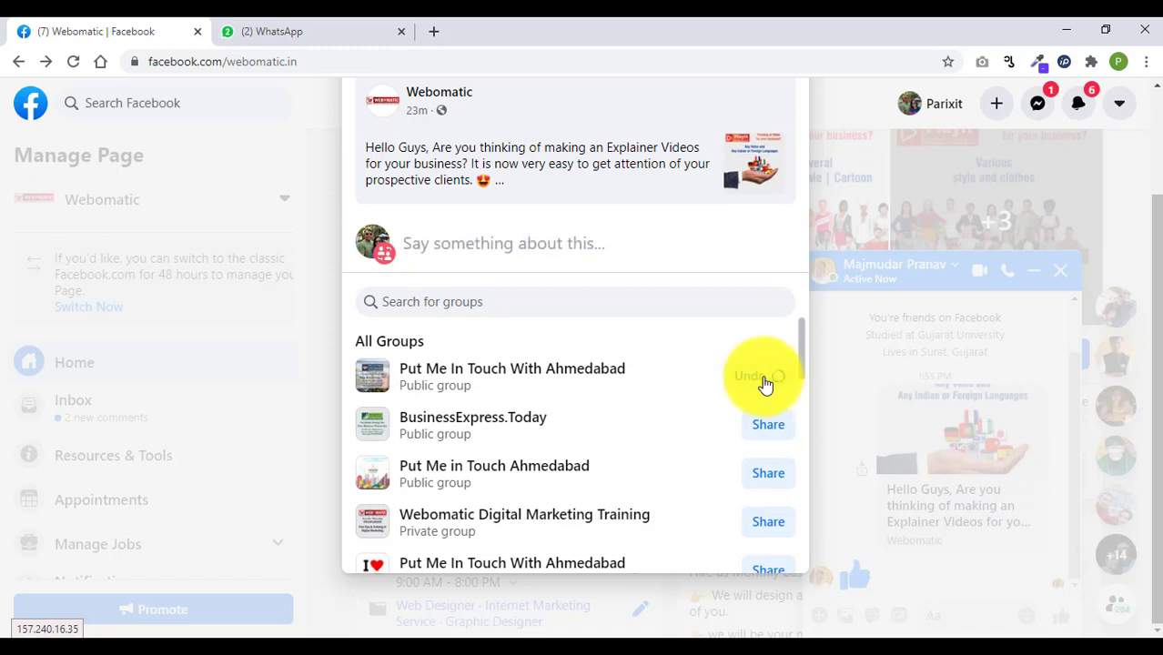
click(769, 429)
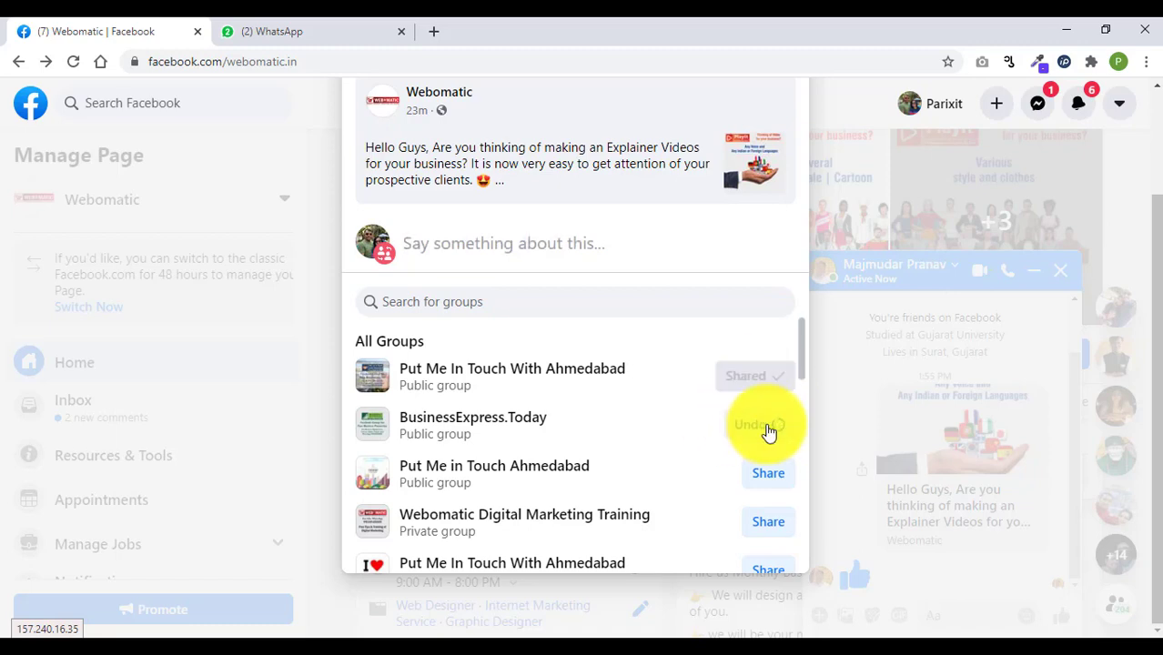
click(767, 479)
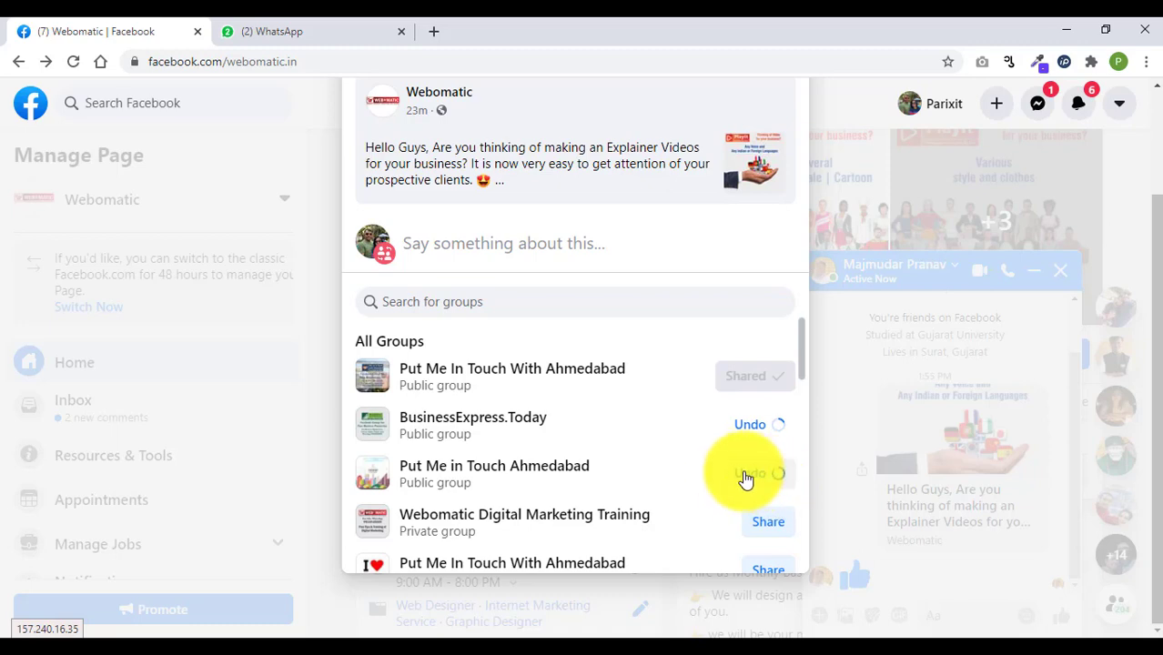
scroll(701, 466, down, 1)
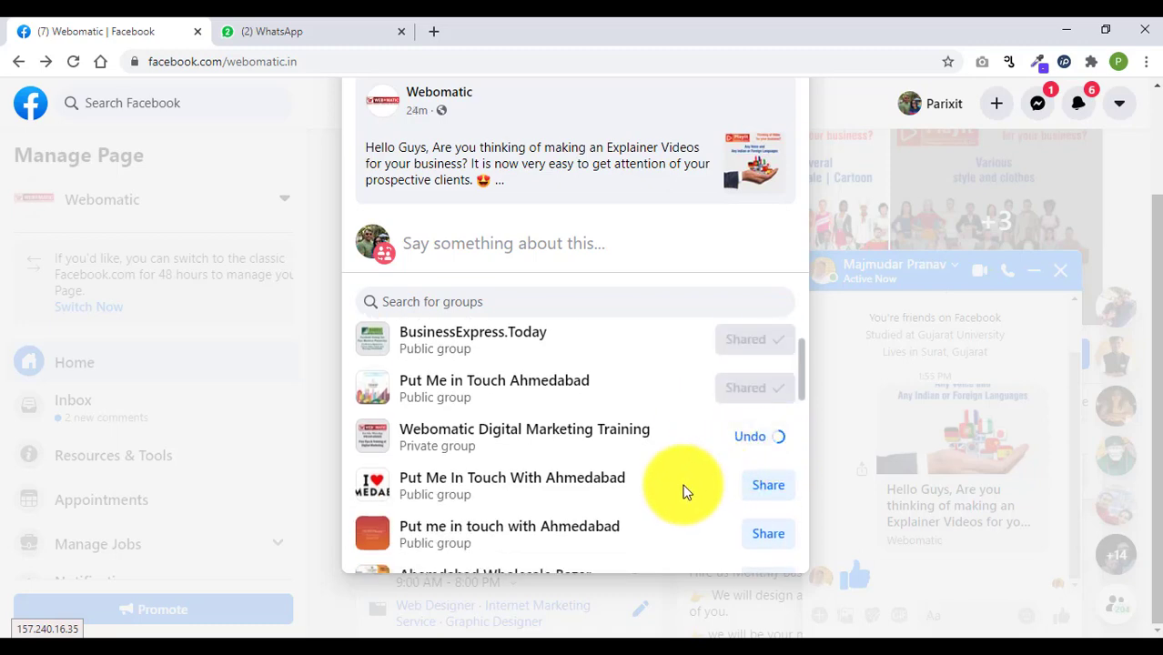
- Share the post to the next four public groups, from the second Put Me In Touch With Ahmedabad through Ahemdabad Wholesale Bazar to Put me in Touch Ahmedabad
click(746, 490)
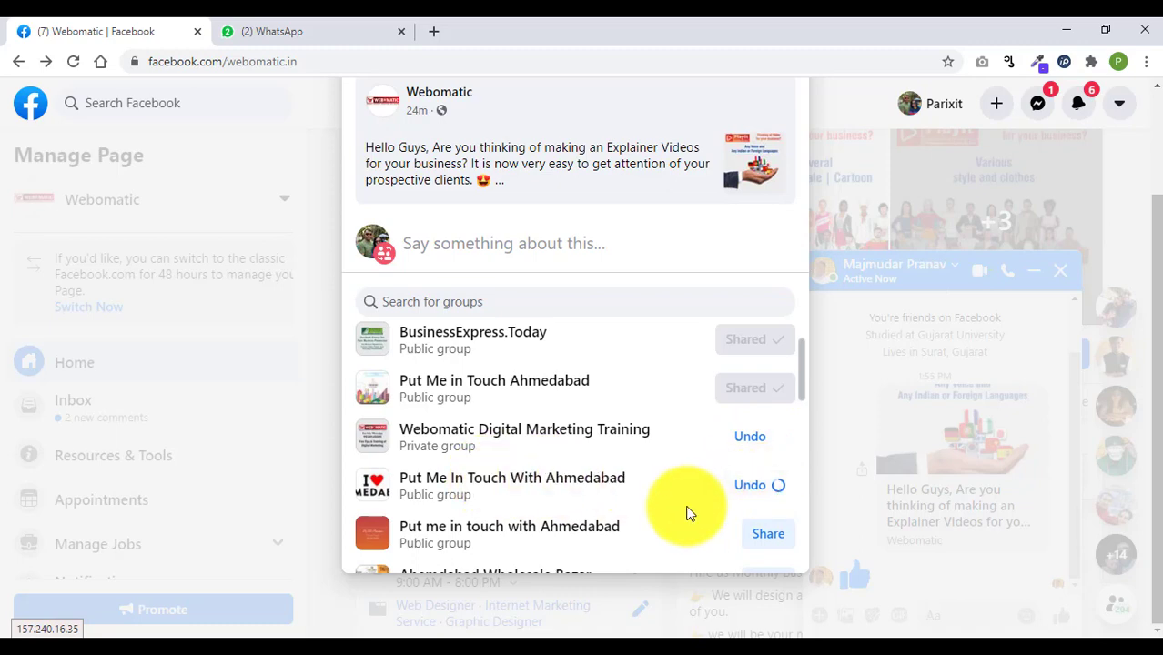
scroll(701, 501, down, 1)
click(772, 455)
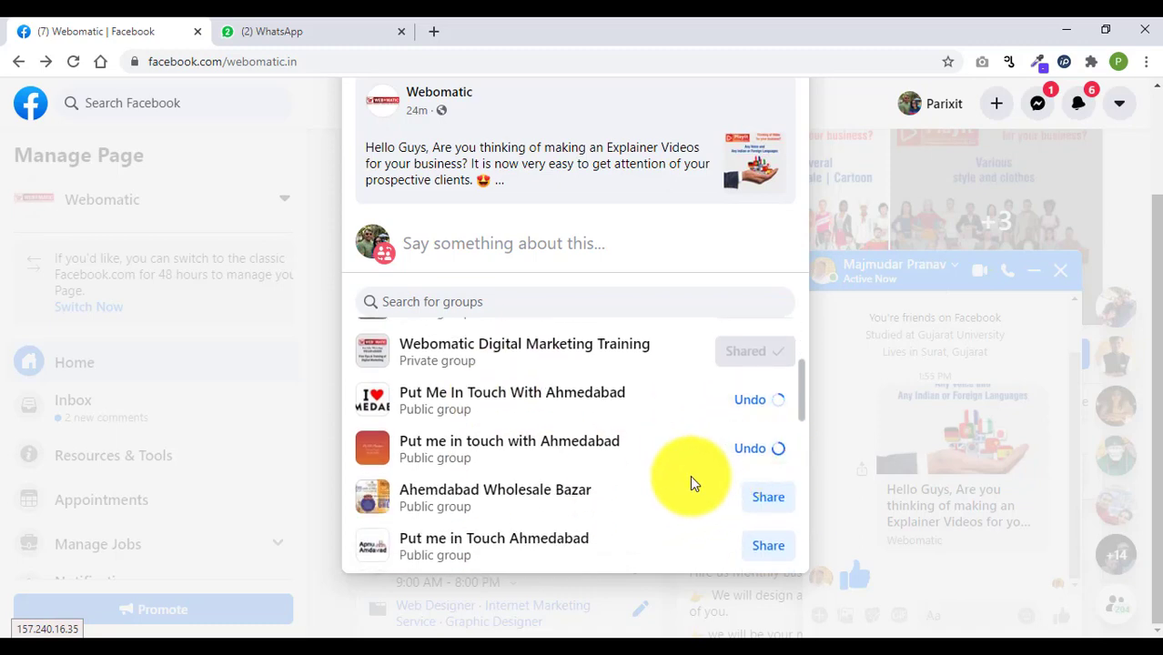
scroll(689, 475, down, 1)
click(769, 424)
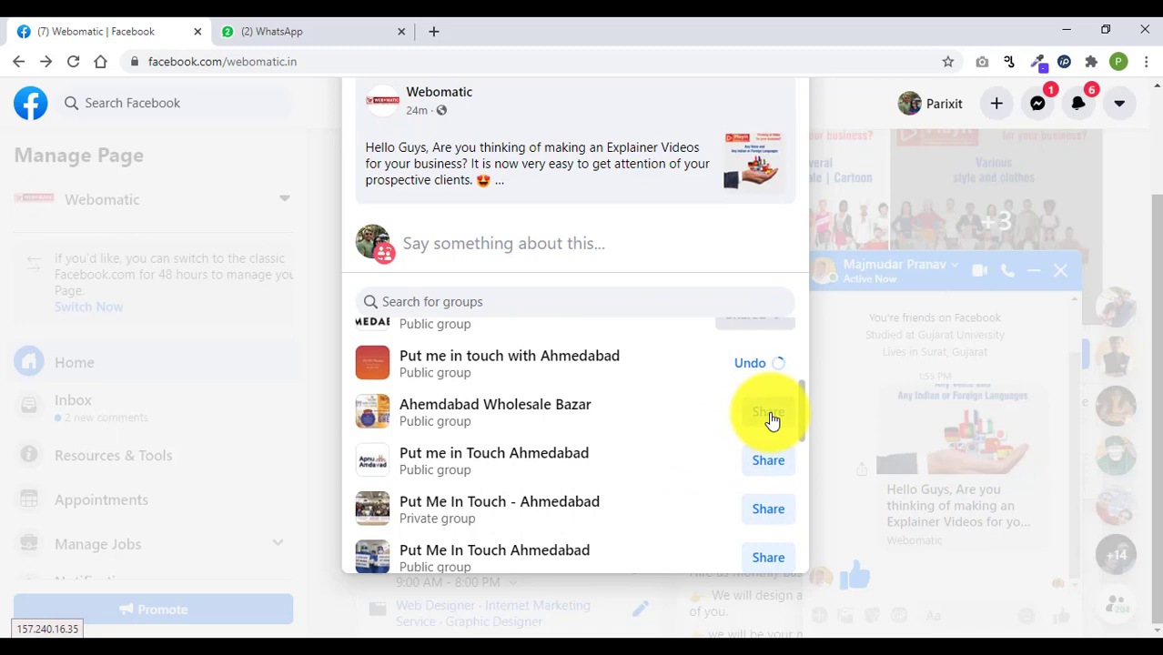
click(766, 462)
click(772, 509)
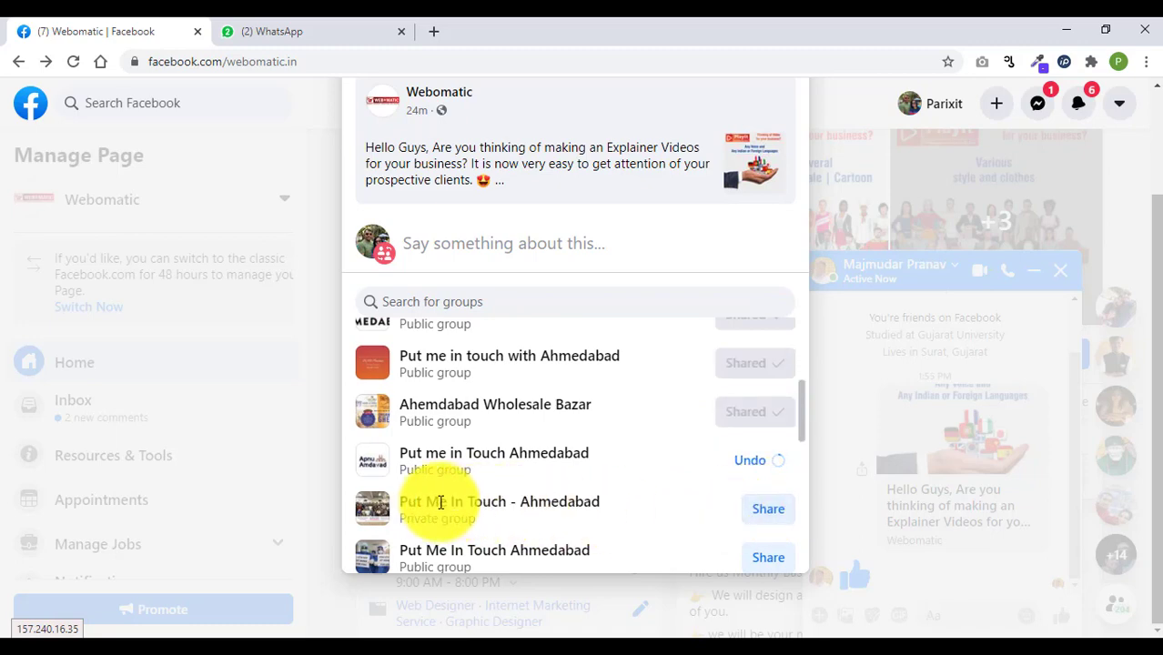
drag(502, 501, 584, 502)
double_click(560, 503)
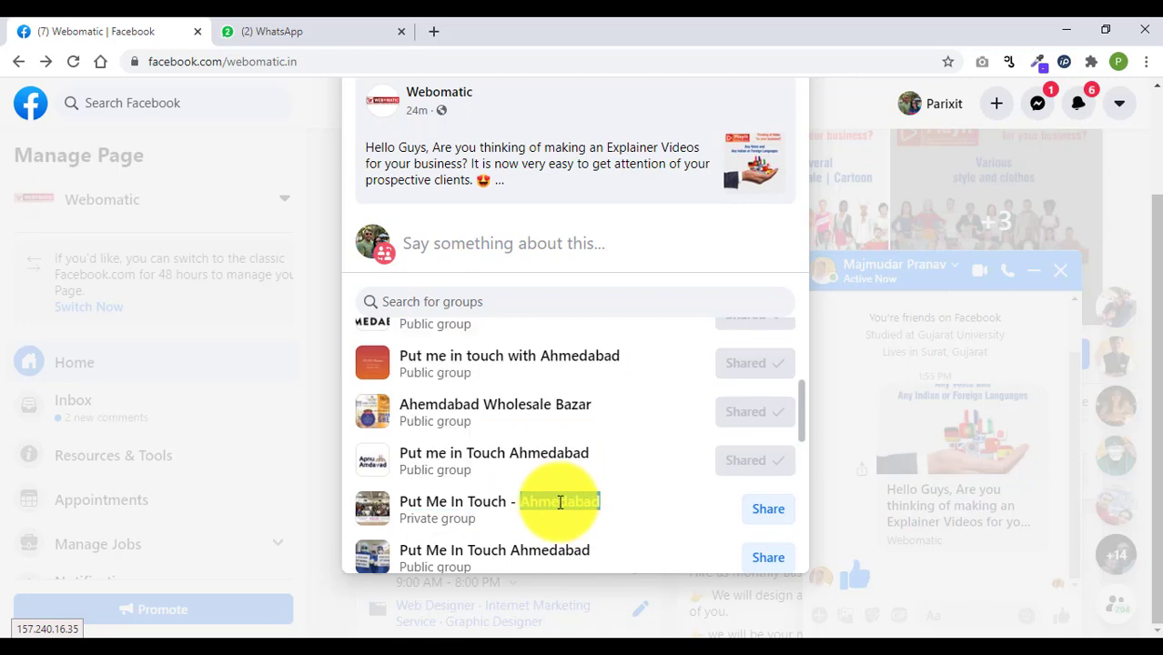
click(644, 512)
scroll(641, 499, down, 1)
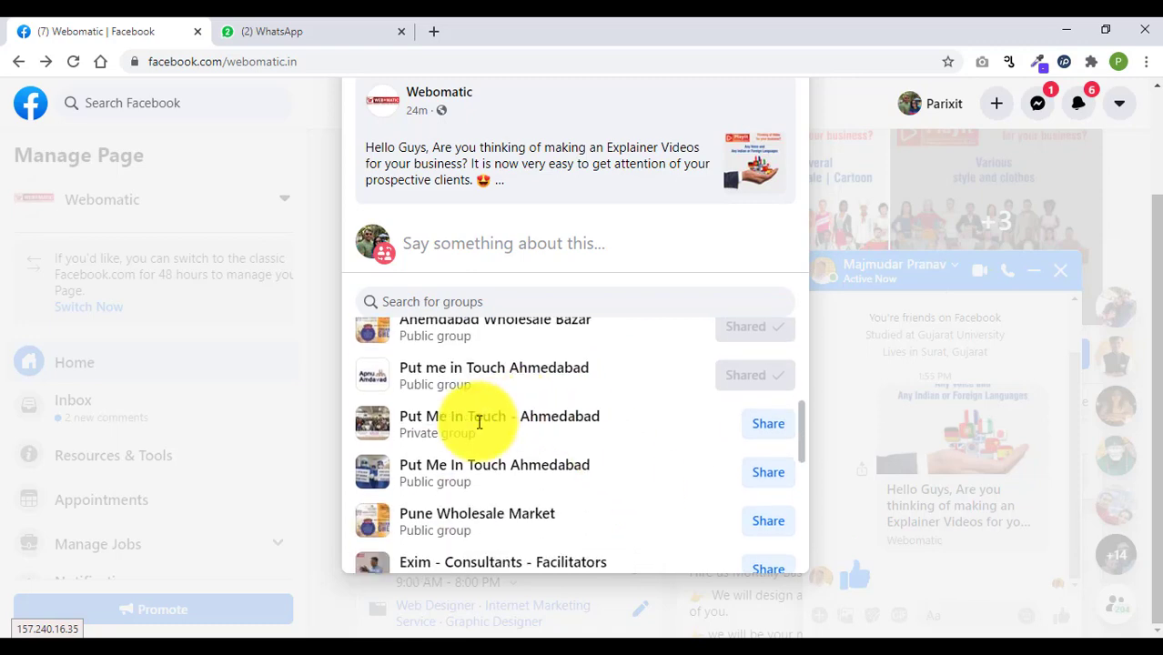
- Share the post to the next public Put Me In Touch Ahmedabad group and Pune Wholesale Market, skipping the private Put Me In Touch - Ahmedabad
drag(473, 416, 624, 438)
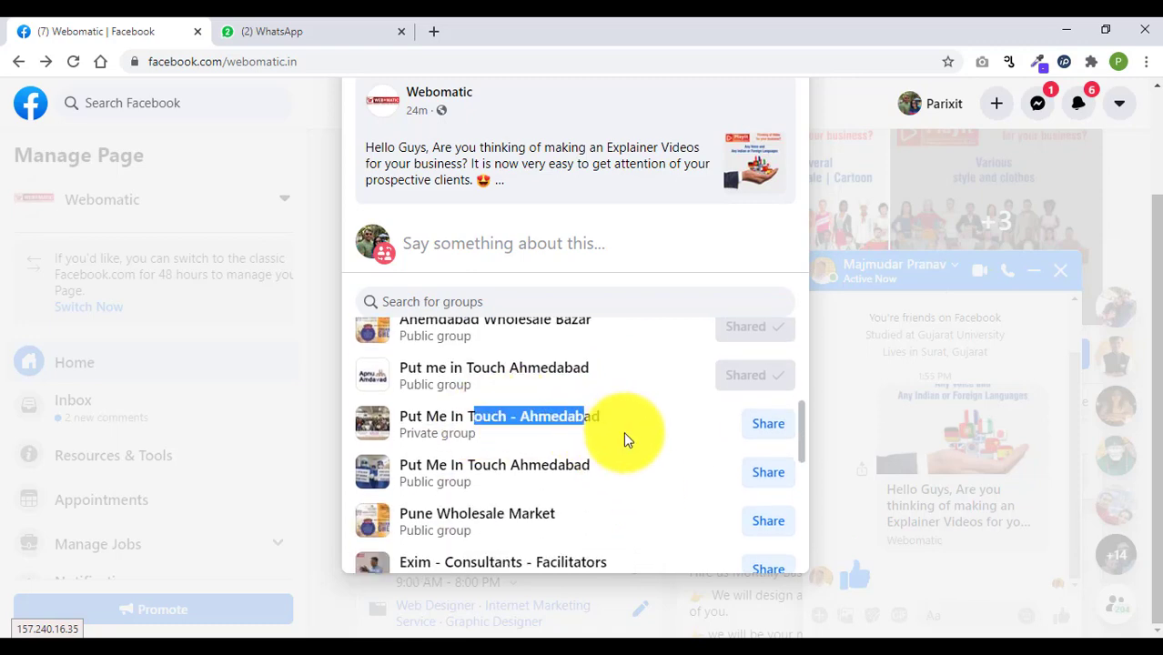
double_click(557, 471)
click(768, 472)
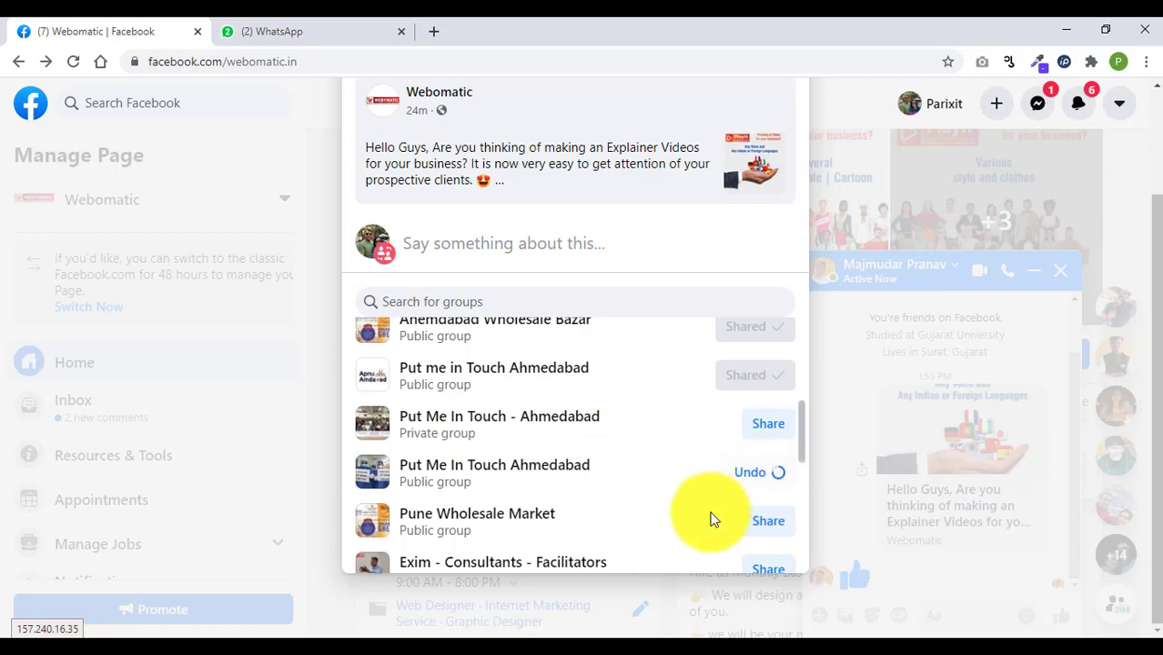
scroll(661, 474, down, 1)
scroll(661, 474, down, 1)
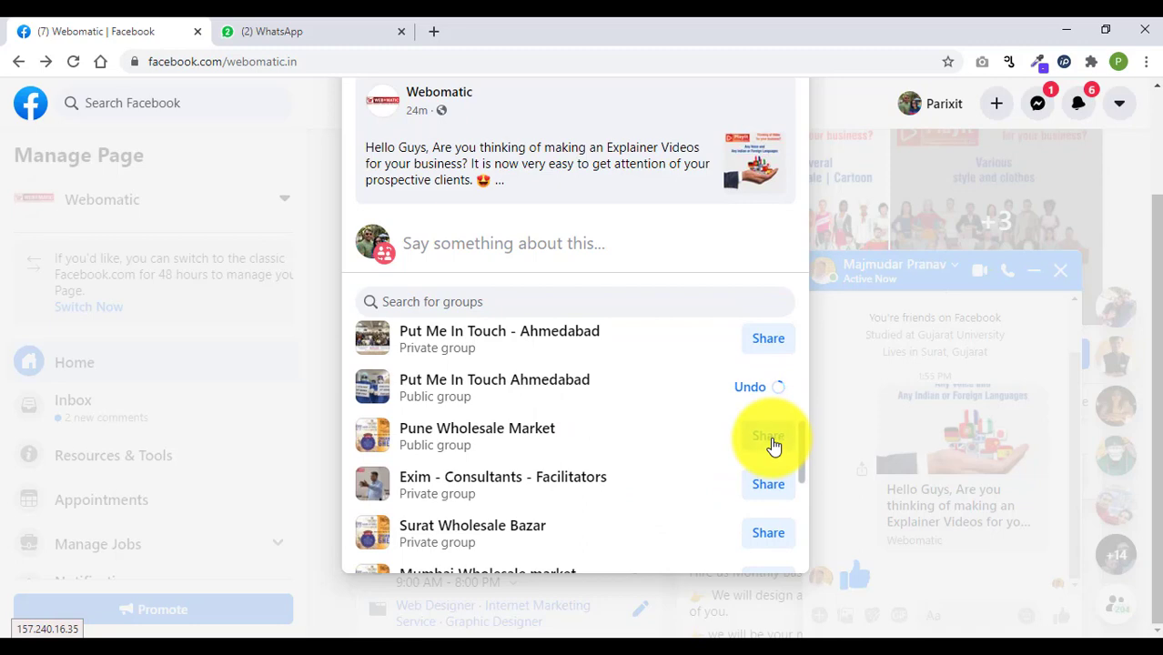
click(771, 445)
scroll(701, 480, down, 2)
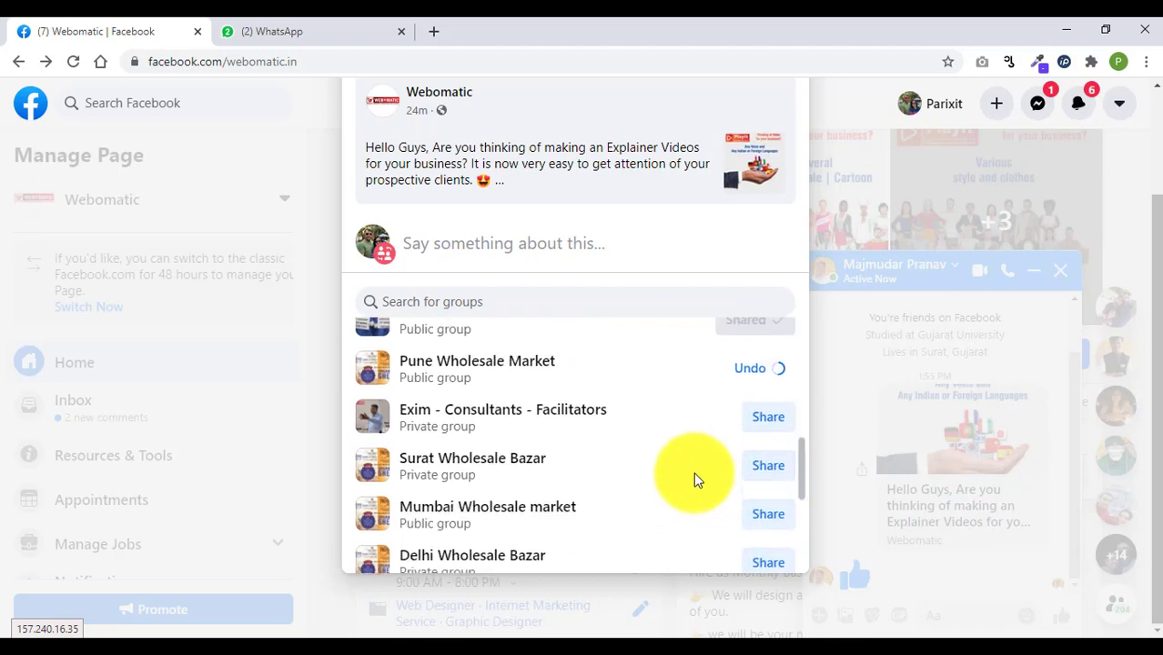
- Share the post to the Surat Wholesale Bazar, Mumbai Wholesale market and Delhi Wholesale Bazar groups
click(771, 448)
click(767, 499)
scroll(691, 475, down, 2)
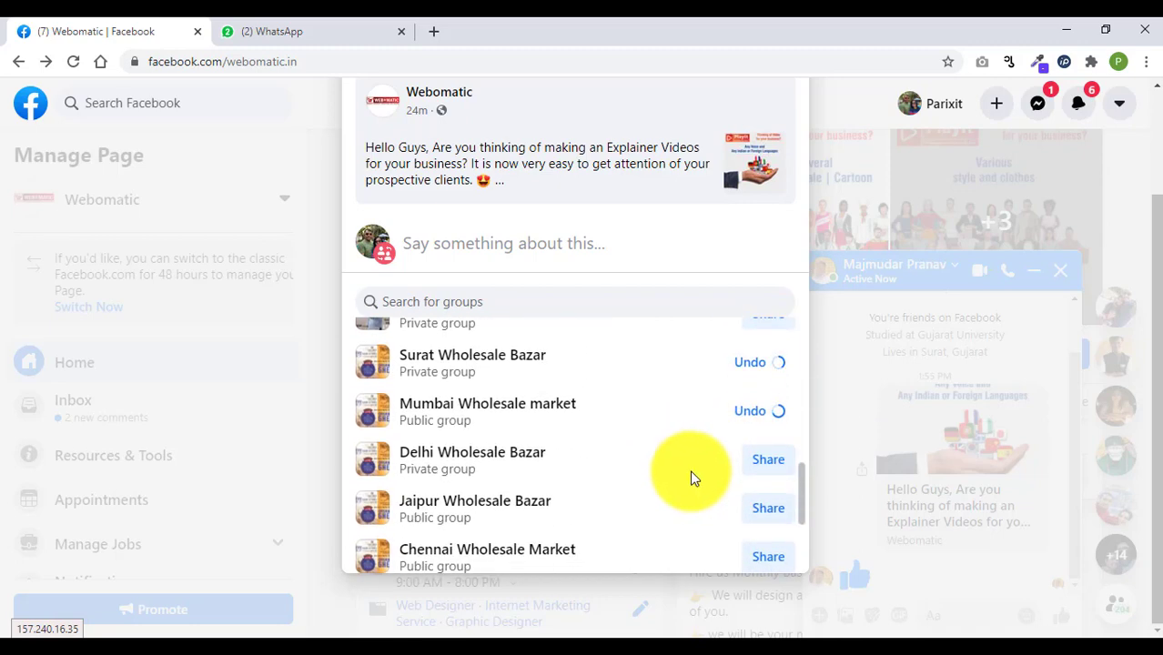
click(772, 462)
scroll(655, 459, down, 2)
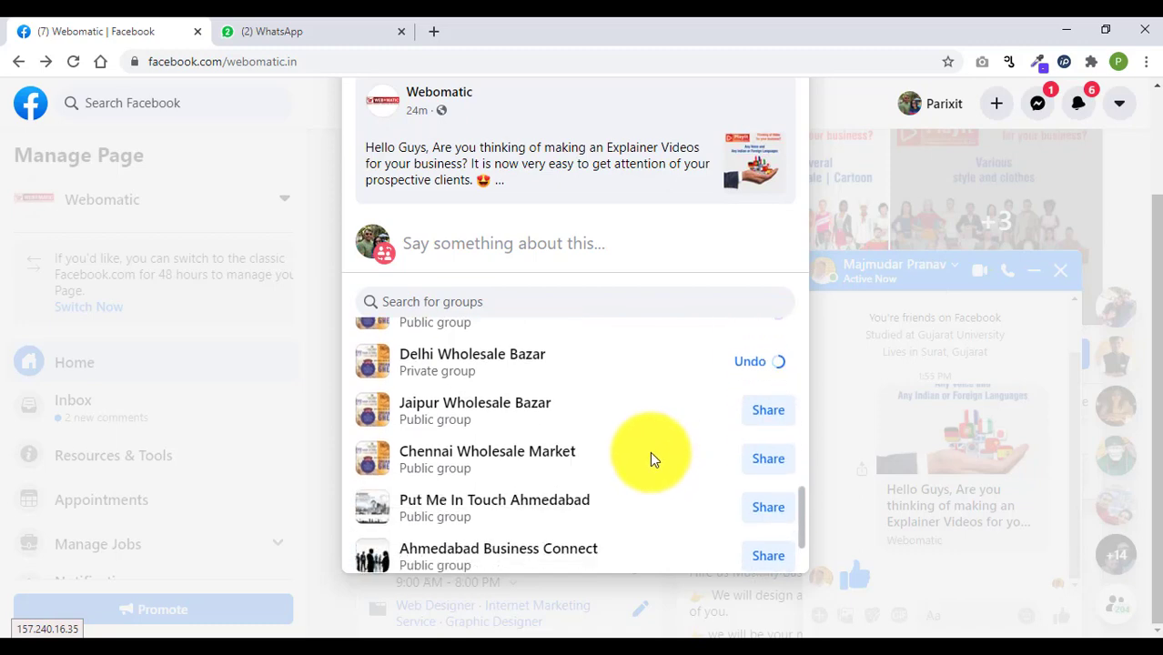
- Share the post to LIC Advisor & Development Officers Kolkata, MUMBAI WHOLESALE BAZAR, Vadodara Business and Ahmedabad Business
scroll(650, 451, down, 2)
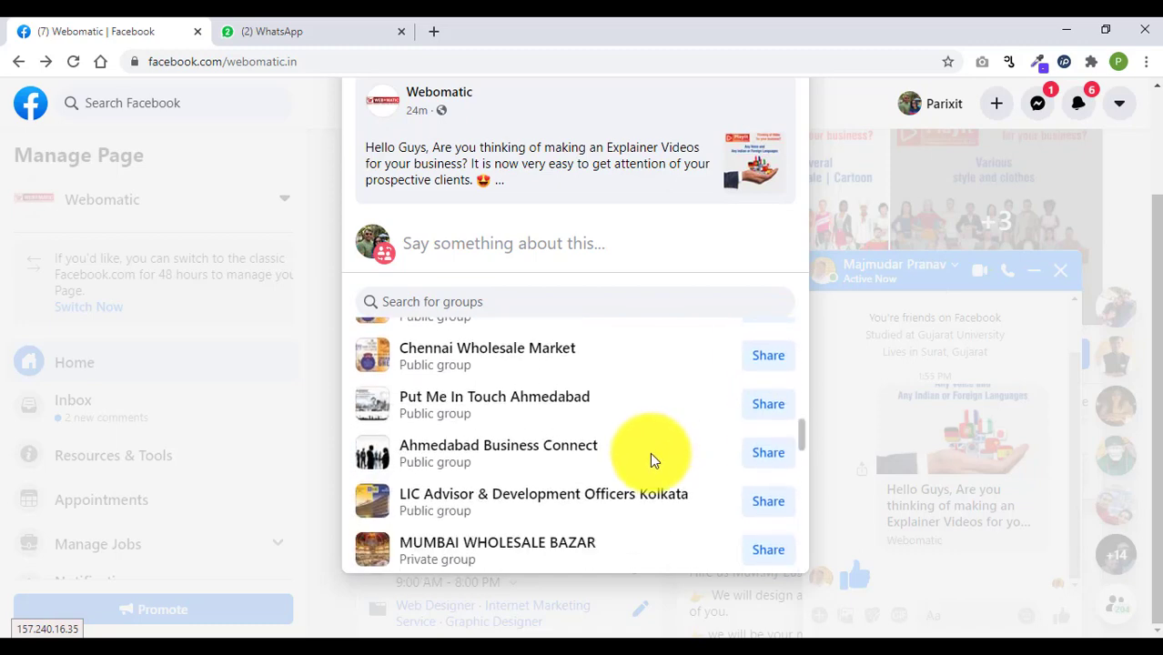
scroll(649, 452, down, 2)
click(769, 420)
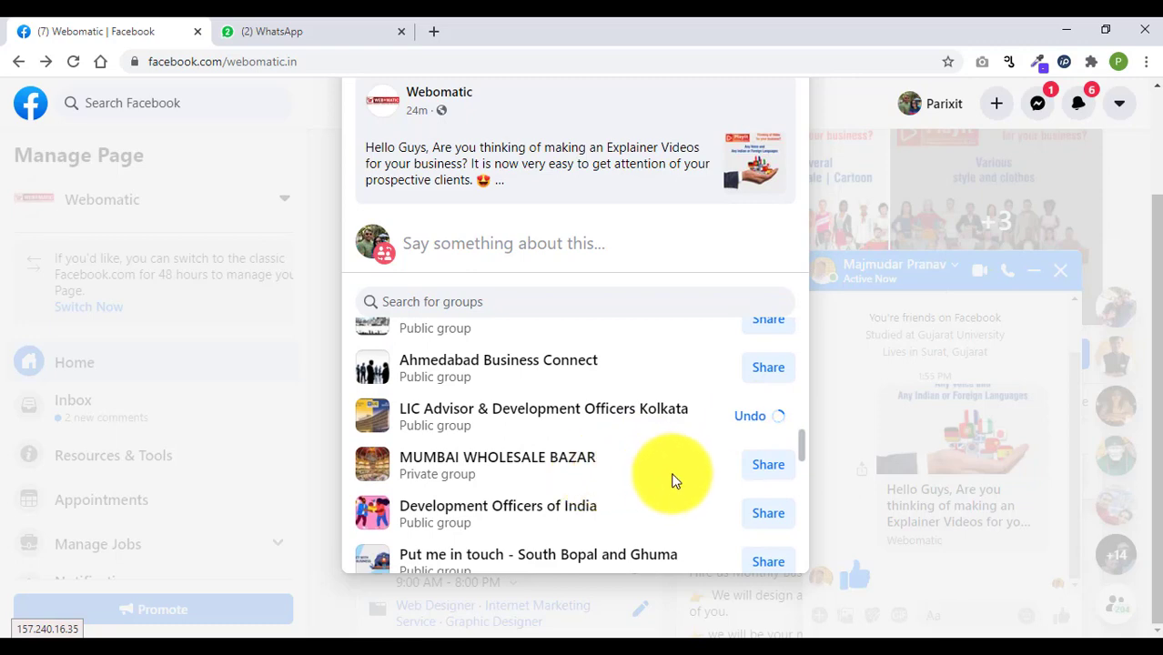
click(767, 465)
scroll(668, 481, down, 2)
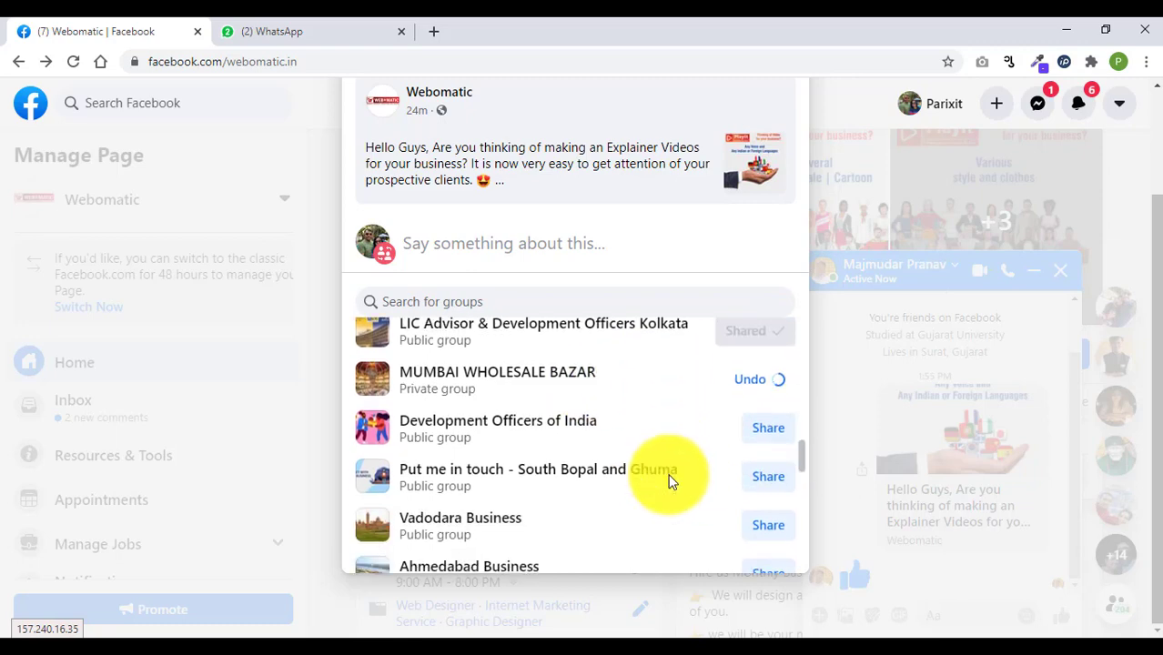
scroll(668, 482, down, 2)
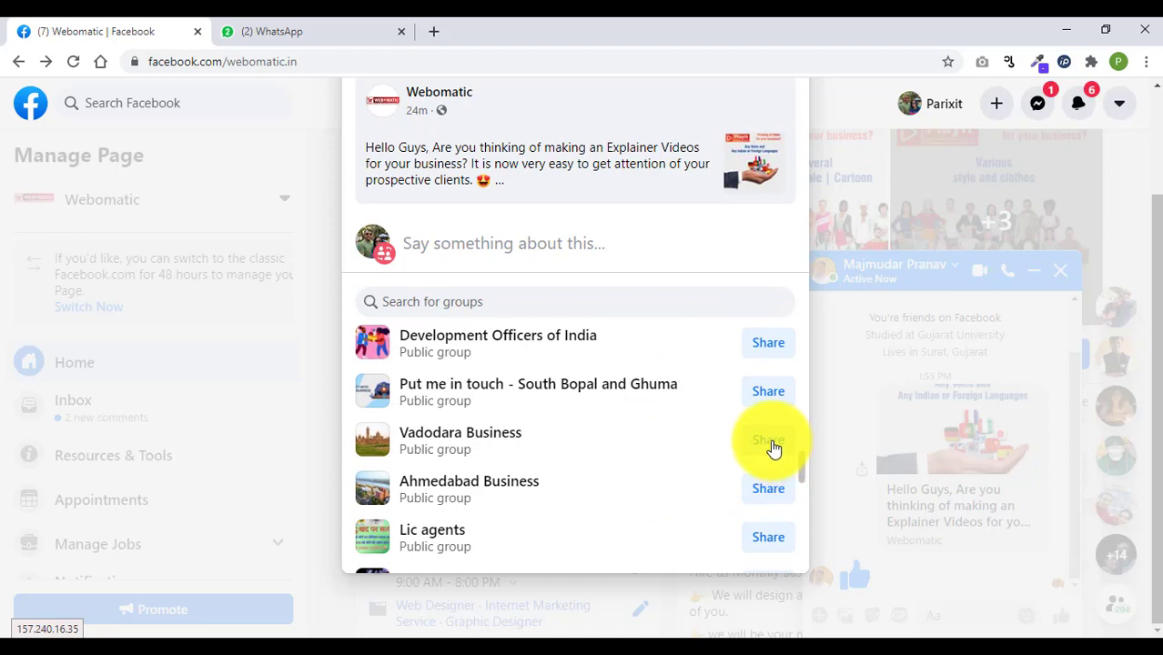
click(768, 491)
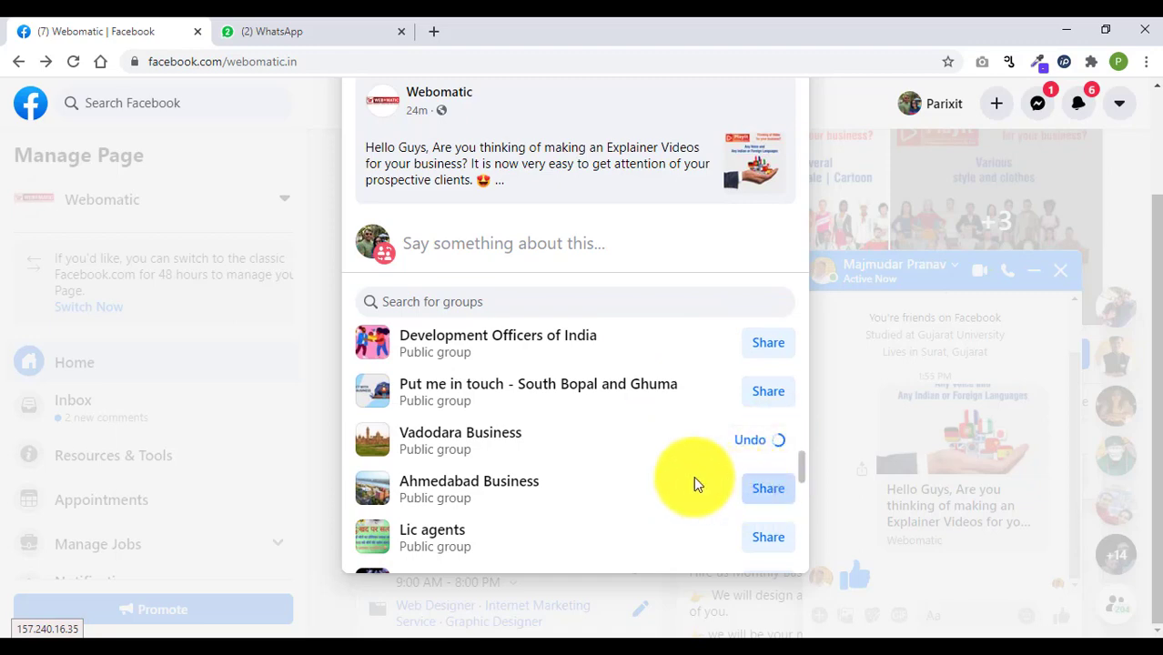
- Share the post to the LIC OF INIDA, Lic agents, All Indian LIC Agents and Development officer of LIC groups
scroll(662, 476, down, 2)
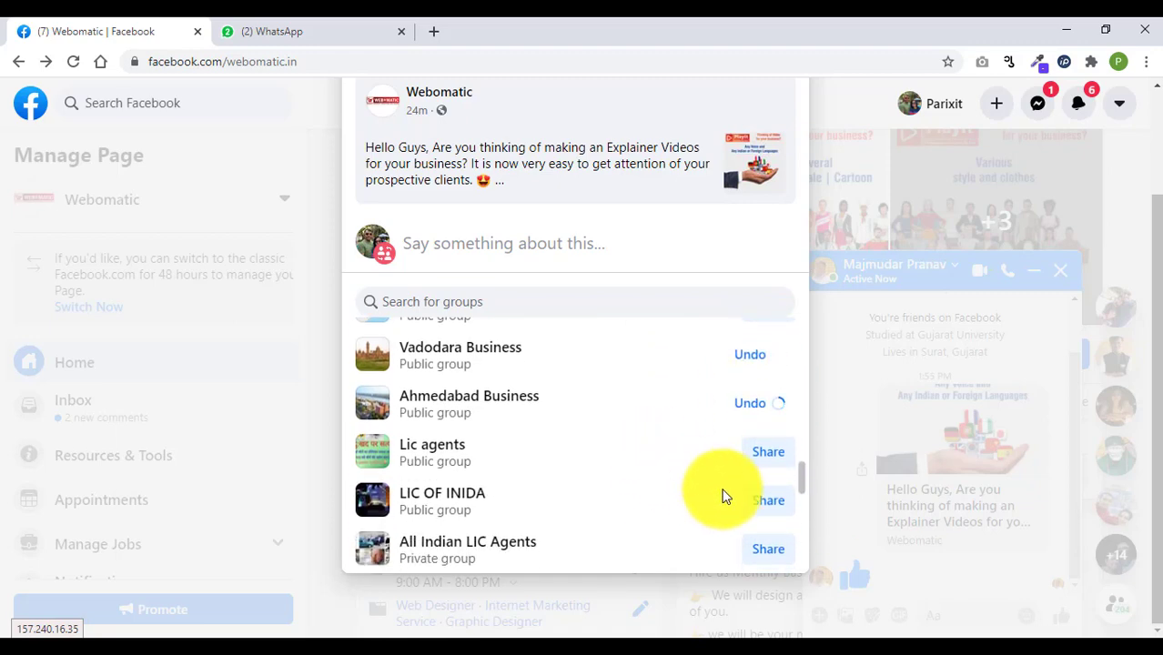
click(769, 503)
click(764, 455)
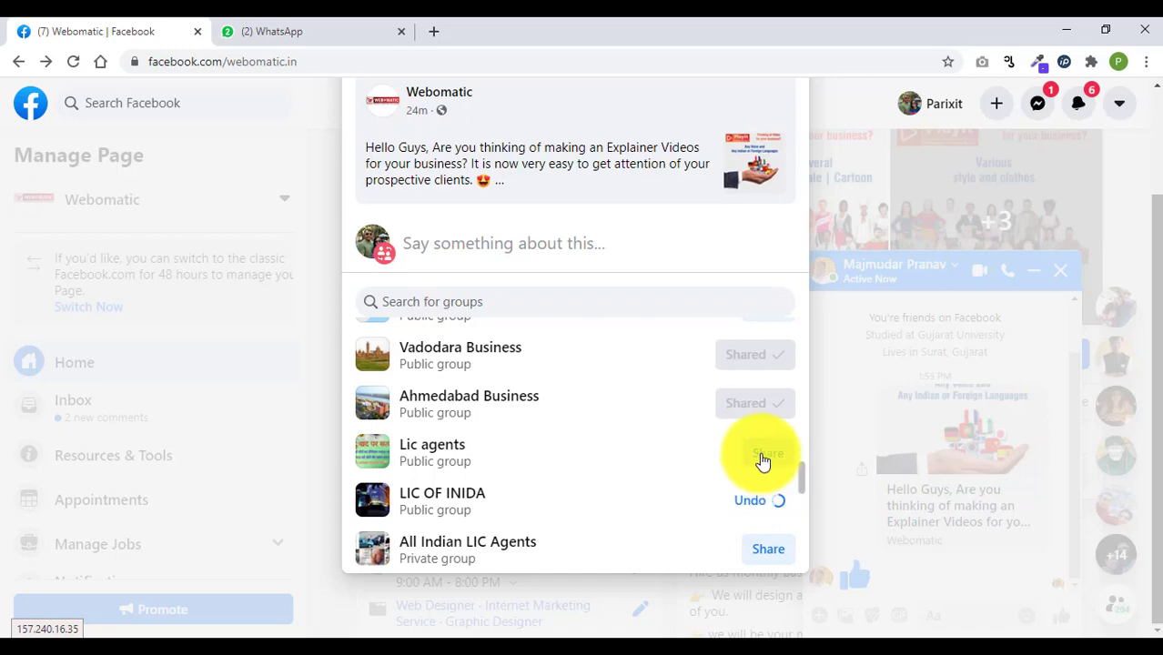
scroll(681, 493, down, 2)
click(764, 468)
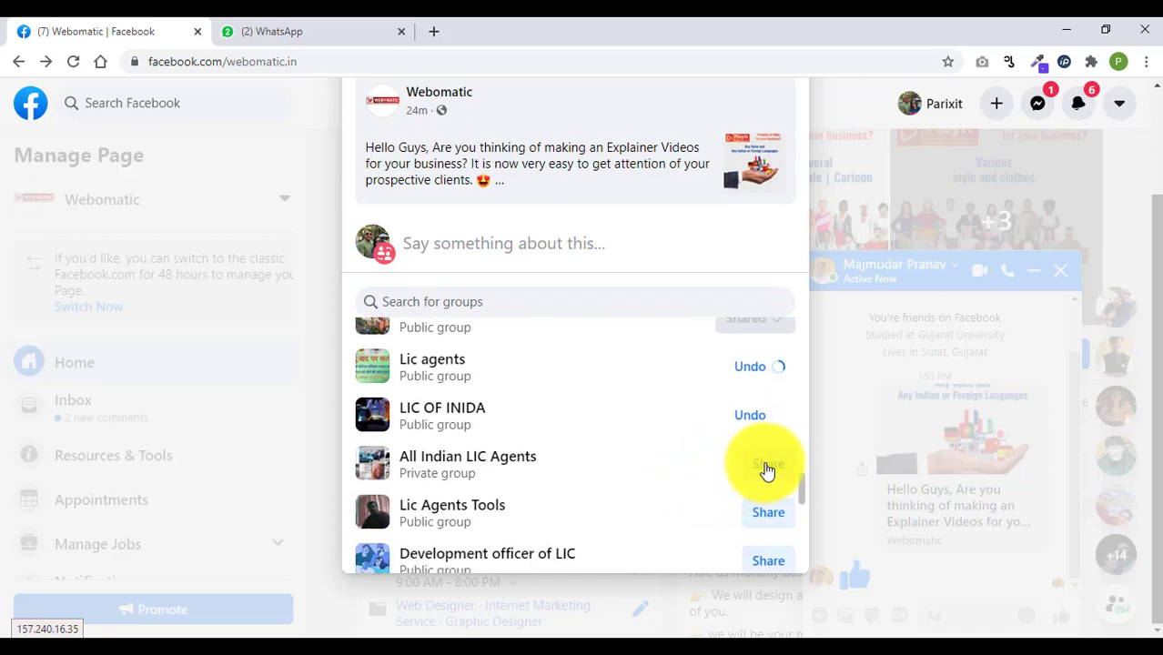
scroll(693, 473, down, 2)
click(775, 477)
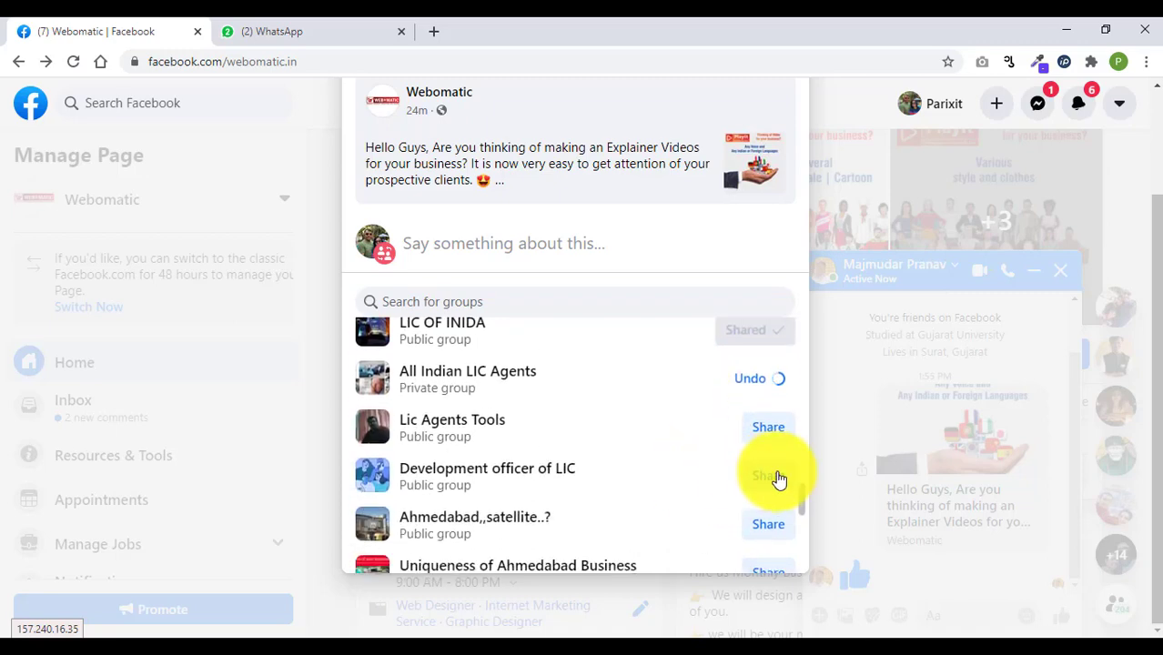
- Share the post to the Uniqueness of Ahmedabad Business and Surat Business groups
scroll(682, 487, down, 2)
click(757, 489)
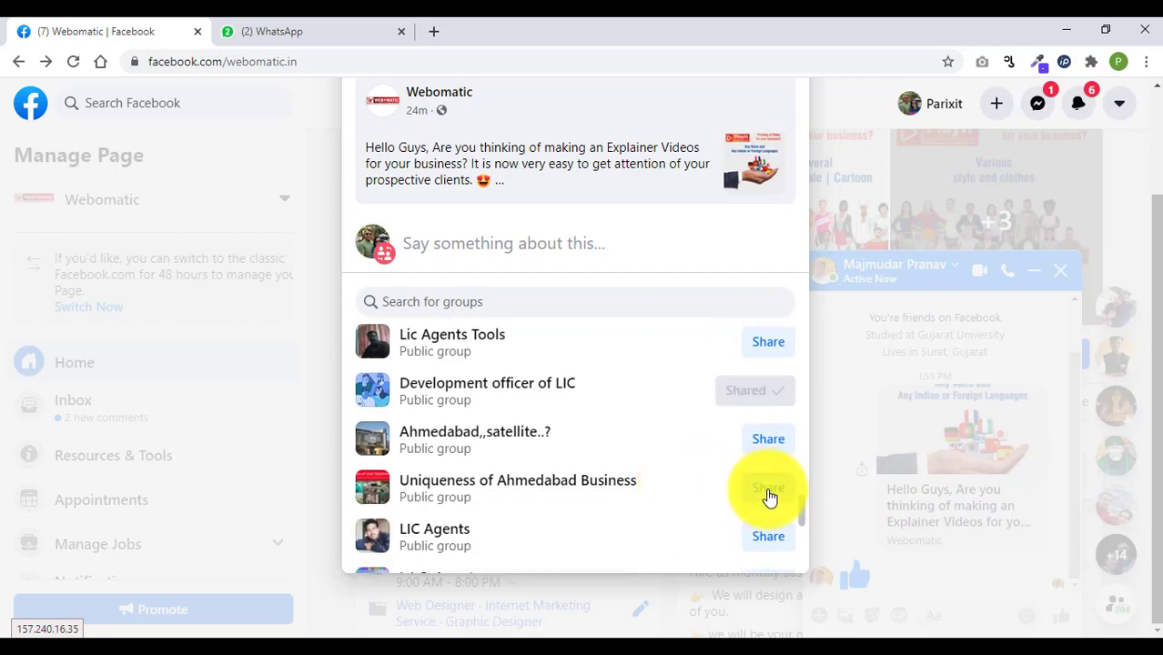
scroll(649, 474, down, 1)
scroll(645, 472, down, 2)
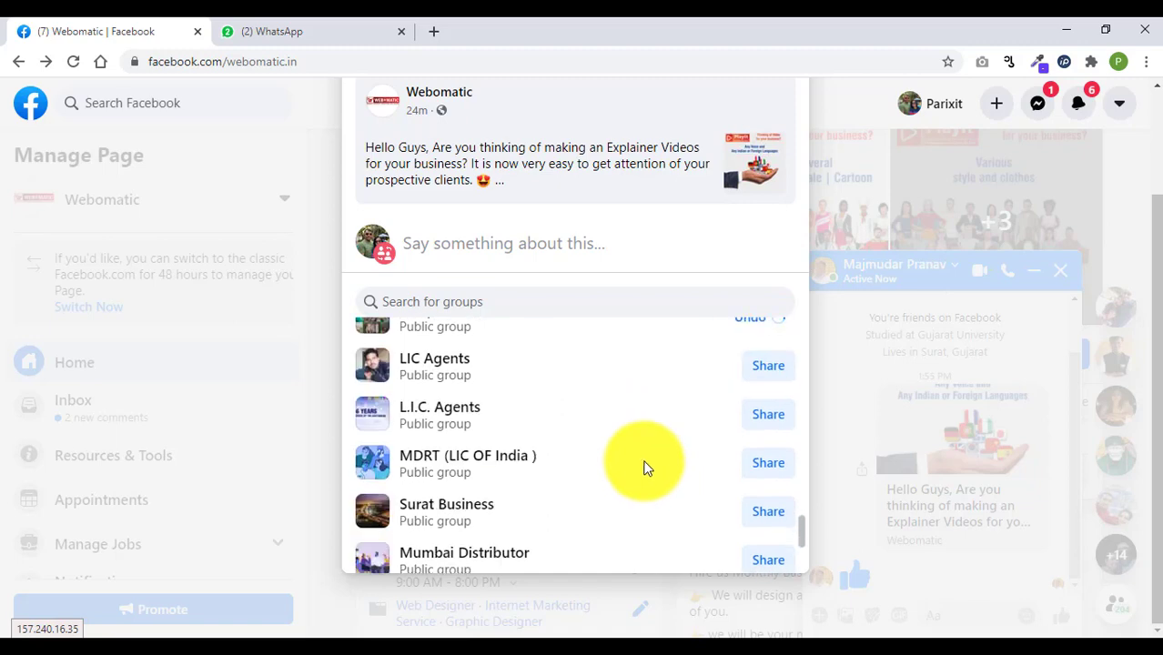
click(771, 430)
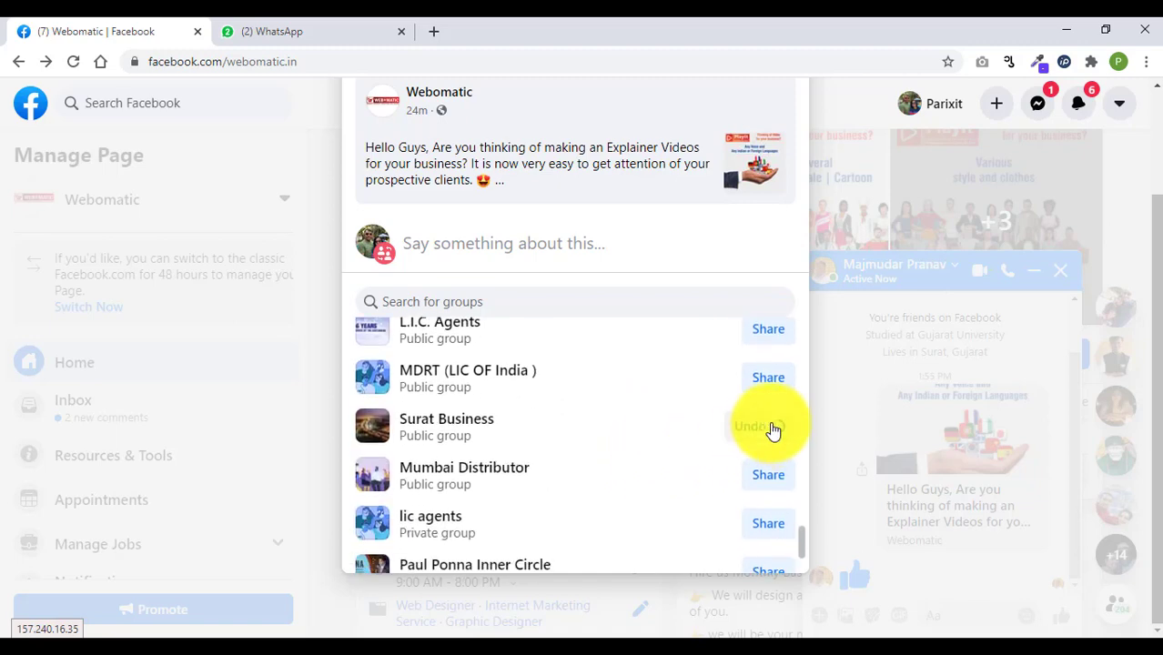
- Look over the remaining groups in the list and close the group sharing dialog and the open Messenger chat
scroll(670, 468, down, 2)
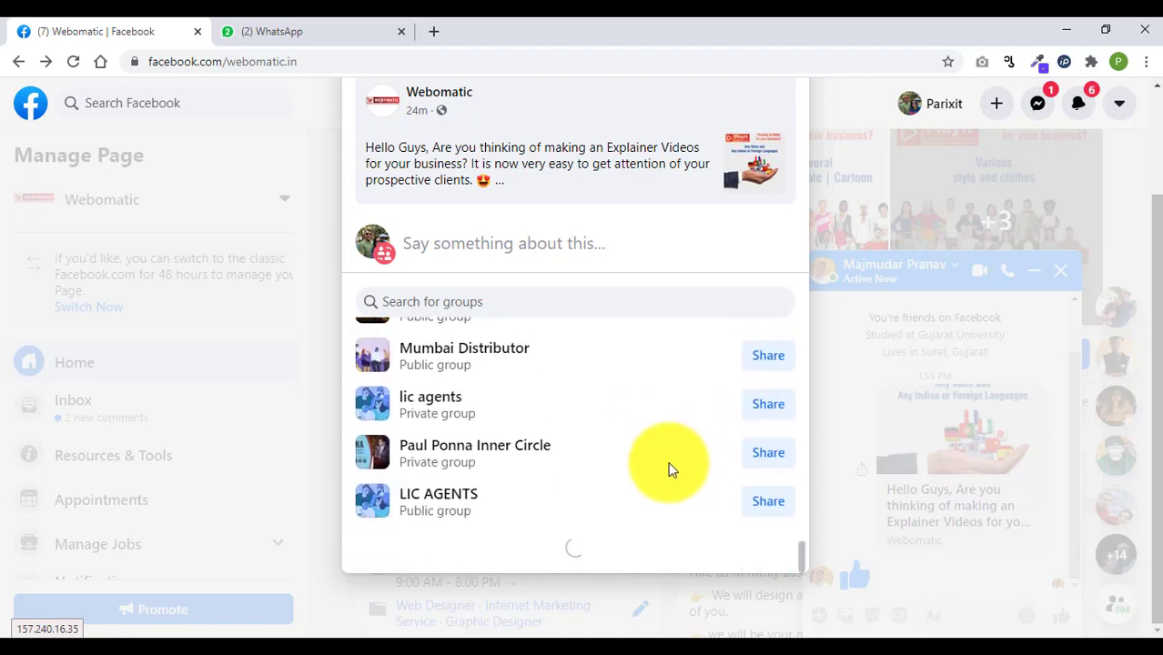
scroll(670, 471, down, 2)
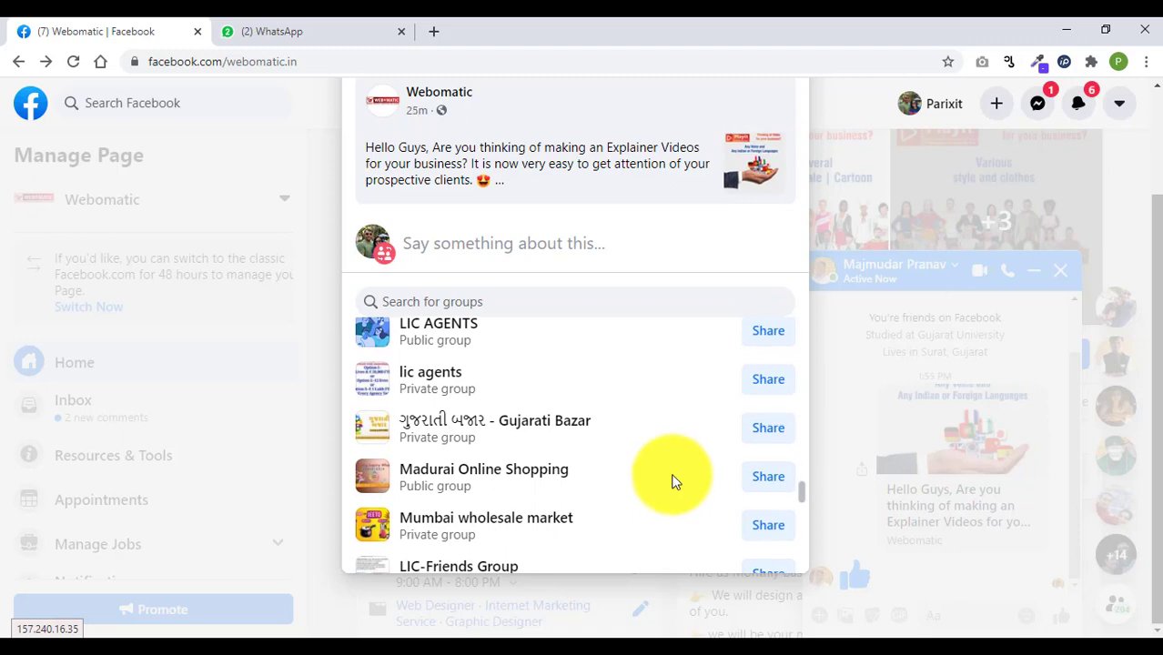
scroll(672, 480, up, 7)
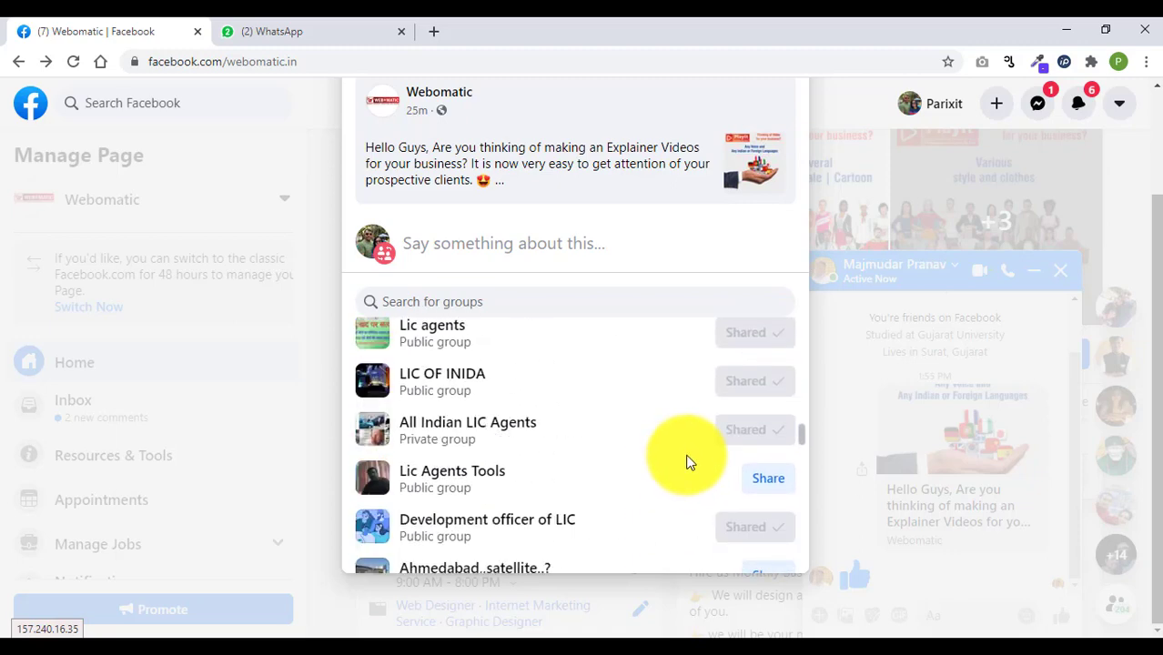
scroll(662, 423, down, 5)
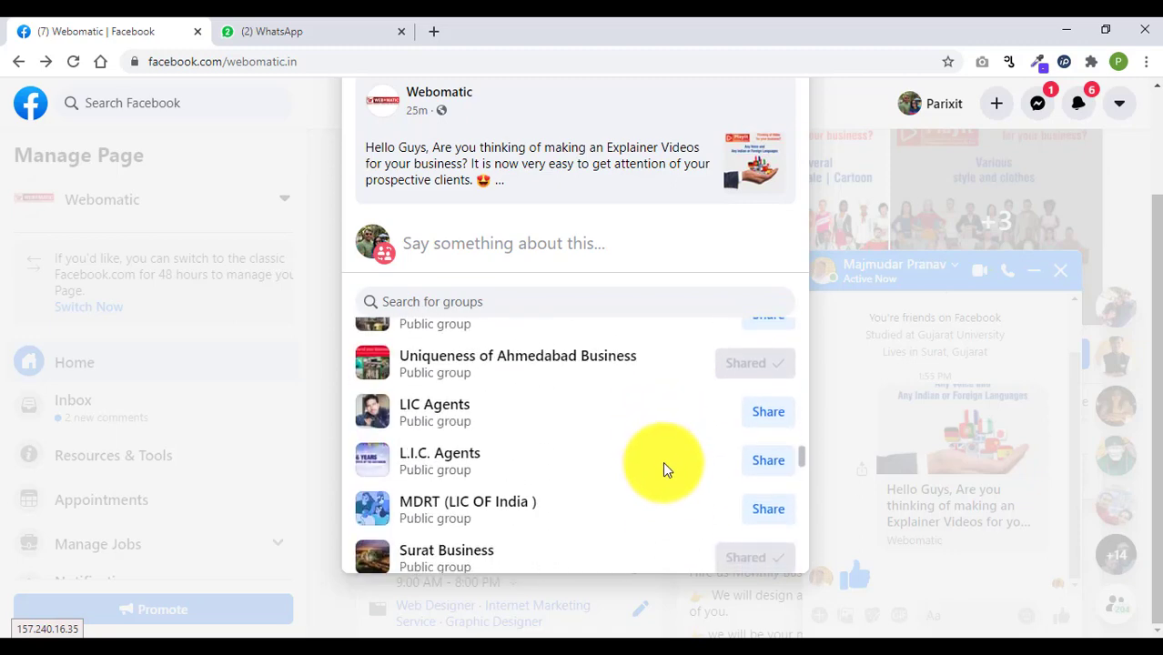
scroll(661, 472, down, 3)
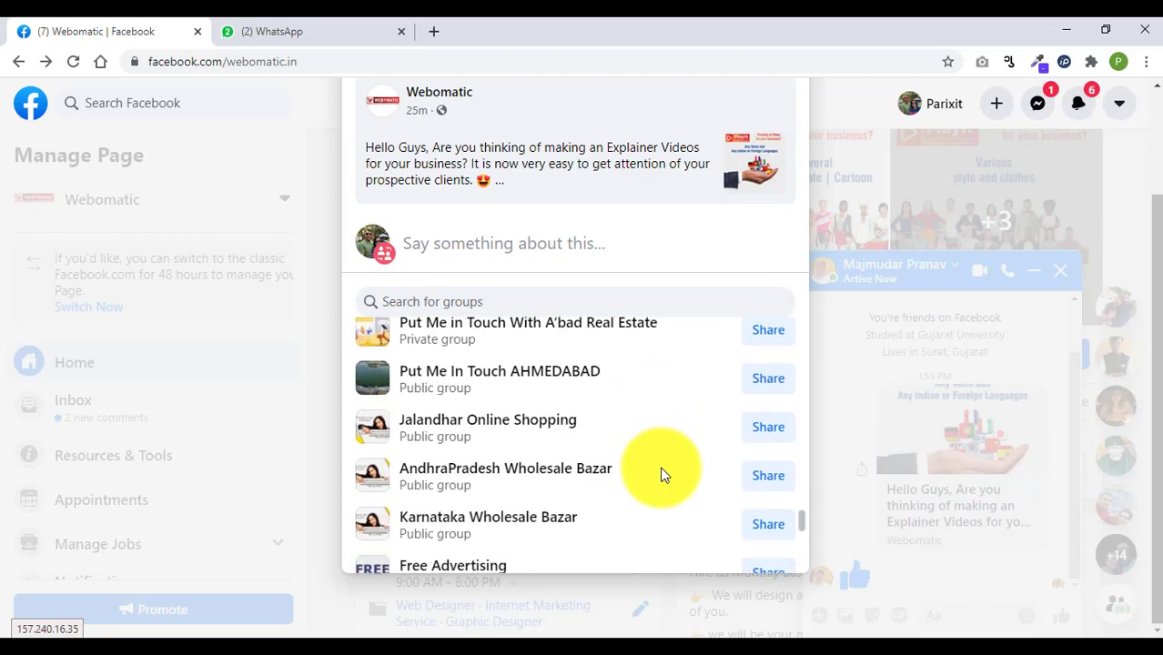
scroll(662, 474, up, 8)
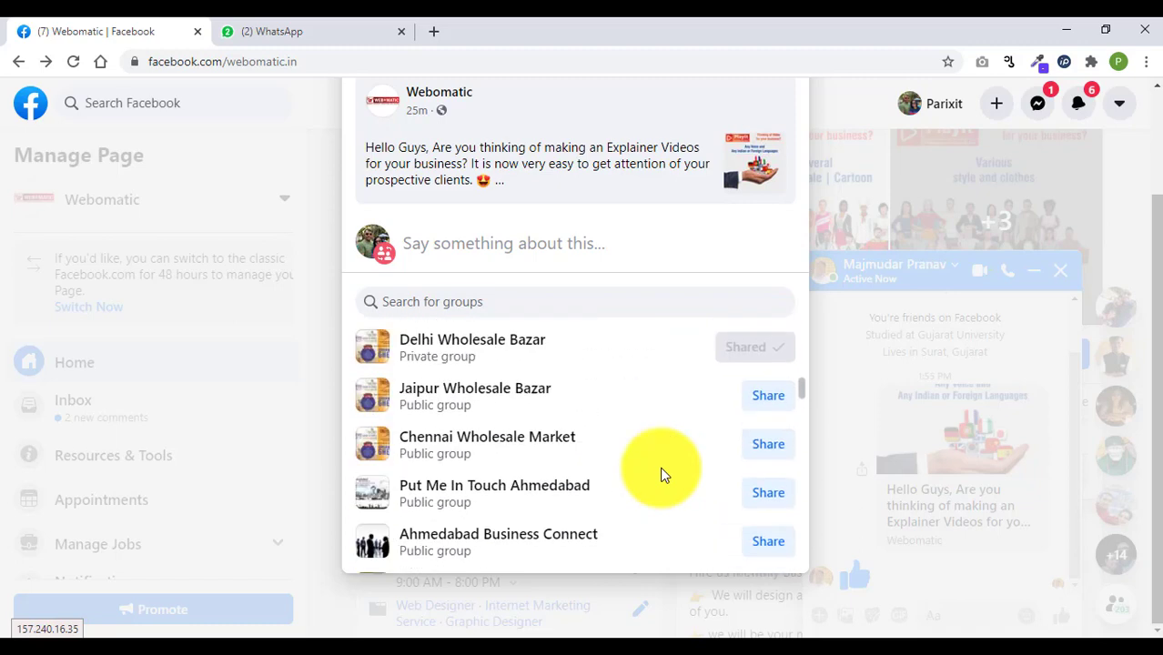
scroll(661, 472, up, 10)
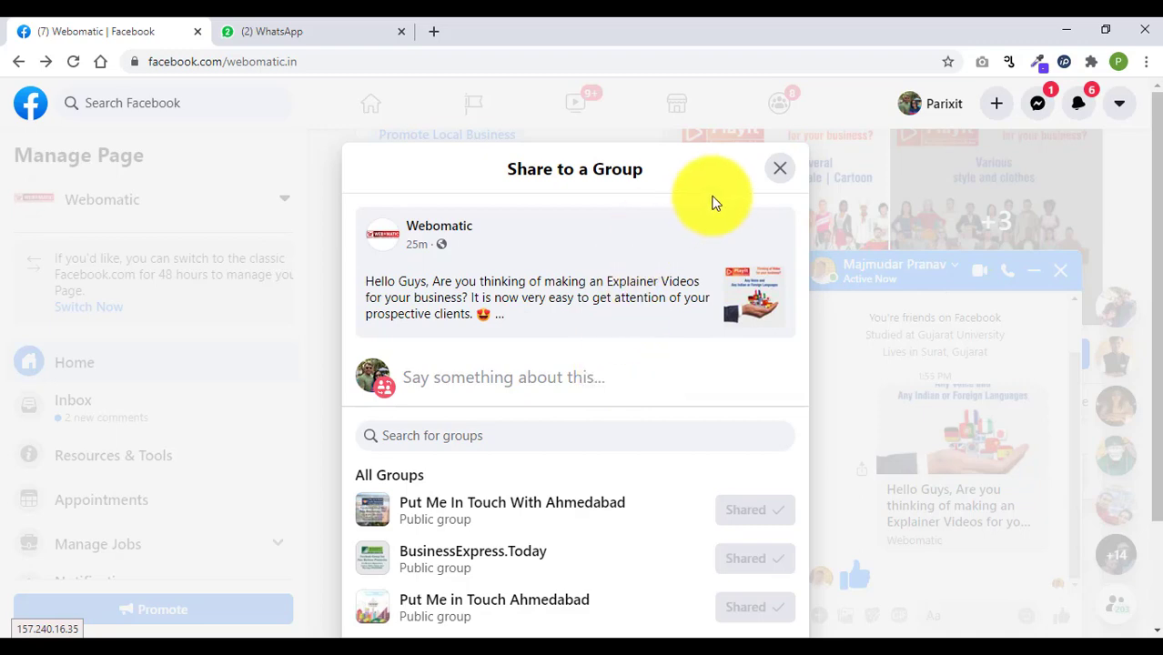
click(781, 172)
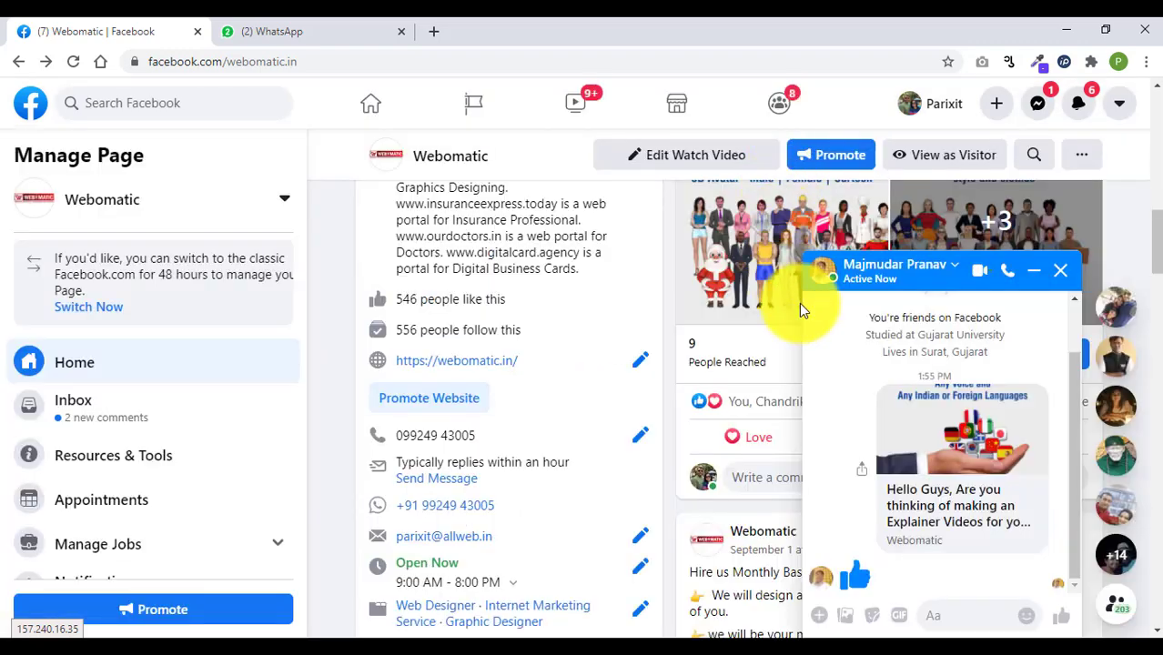
click(1063, 272)
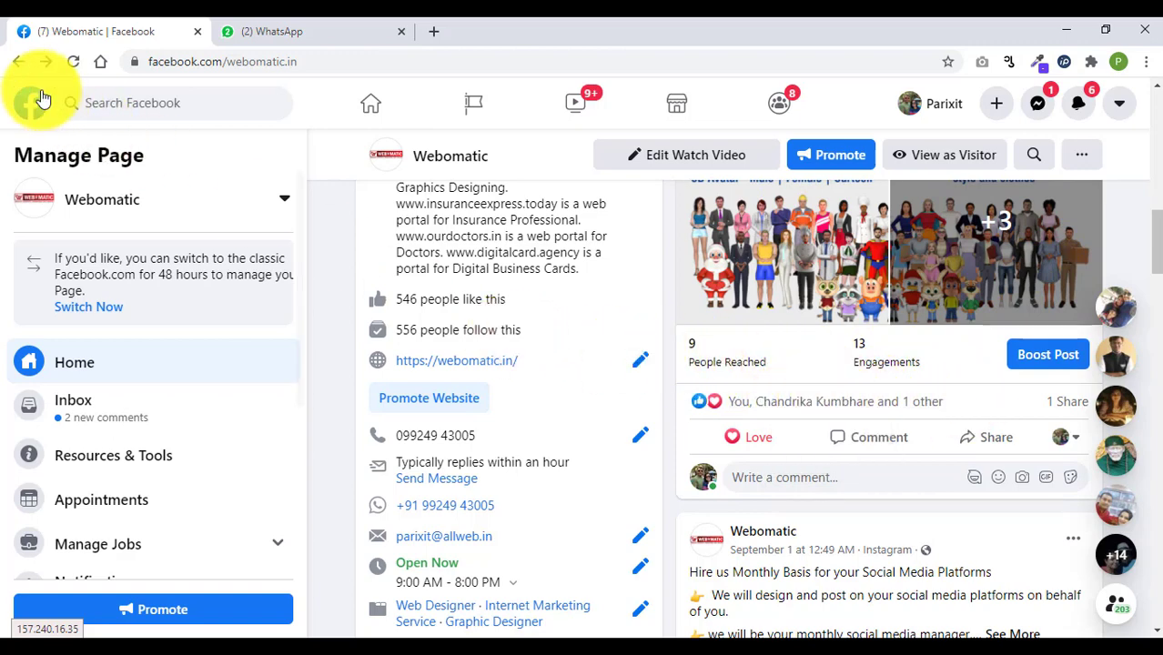
- Reload the Webomatic page and check the explainer video post's people reached, engagements and shares after the group sharing
click(75, 65)
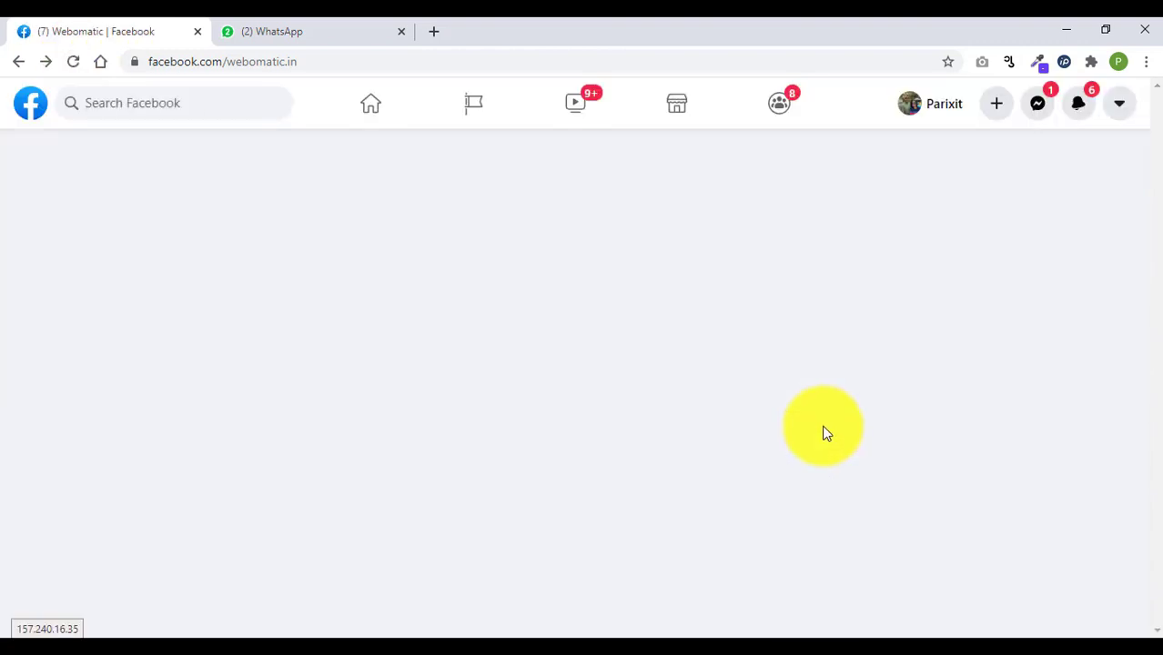
scroll(769, 400, down, 5)
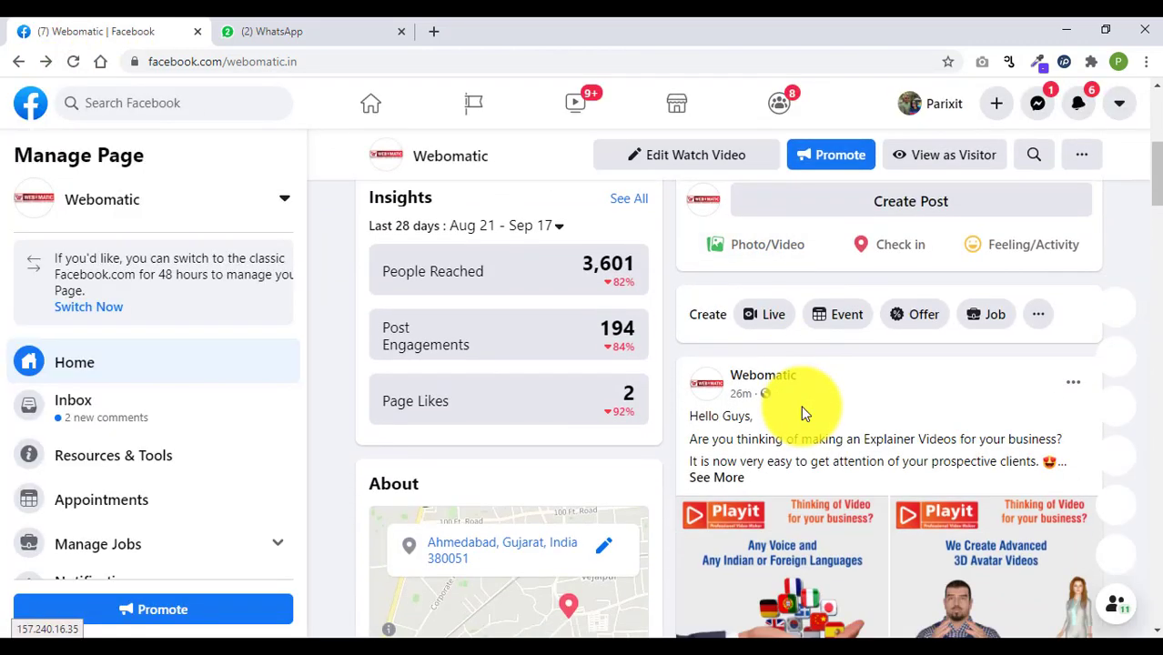
scroll(790, 406, down, 3)
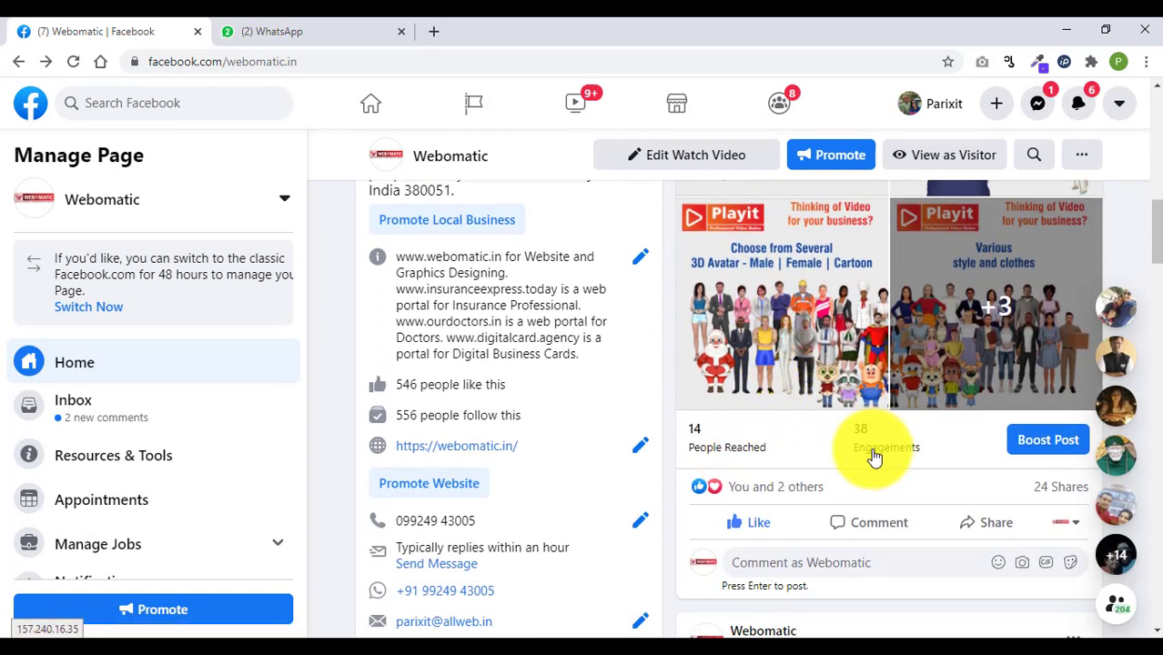
scroll(882, 450, down, 1)
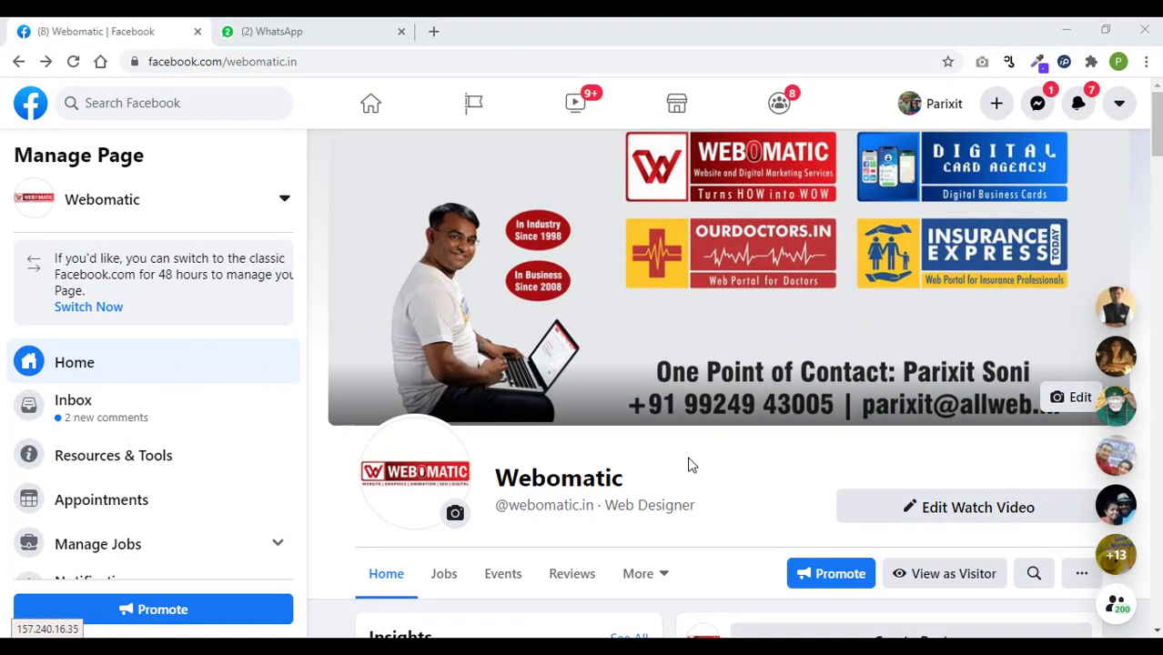
- Refresh the Webomatic page and view the updated reach and engagement figures beneath the explainer video post
click(76, 65)
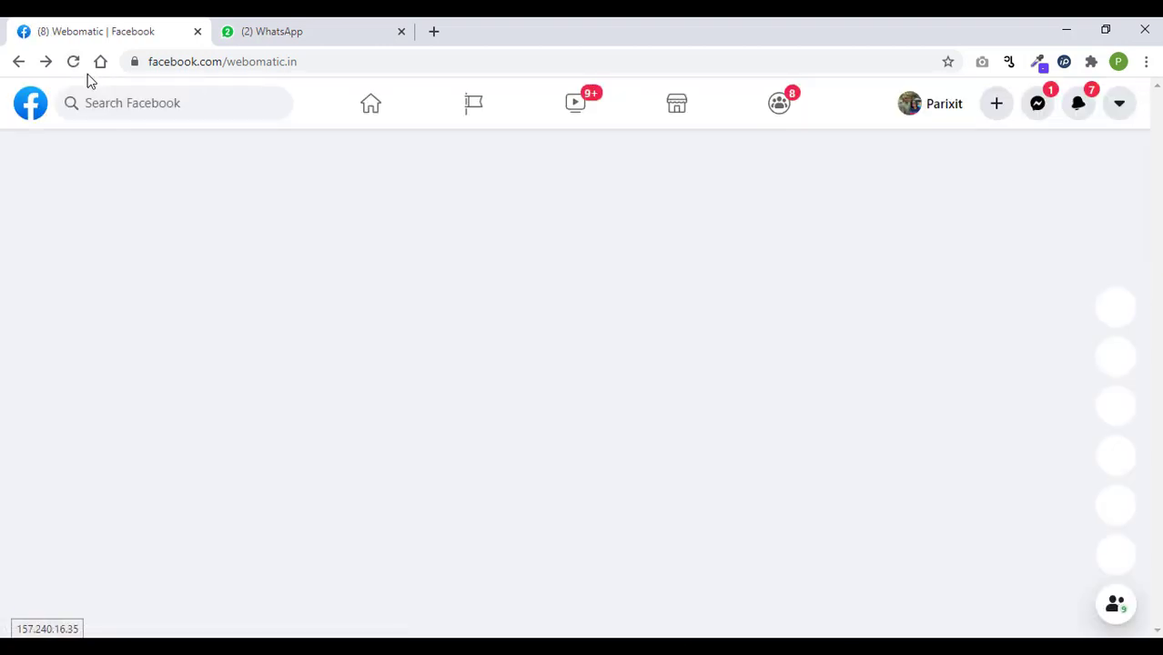
scroll(661, 276, down, 1)
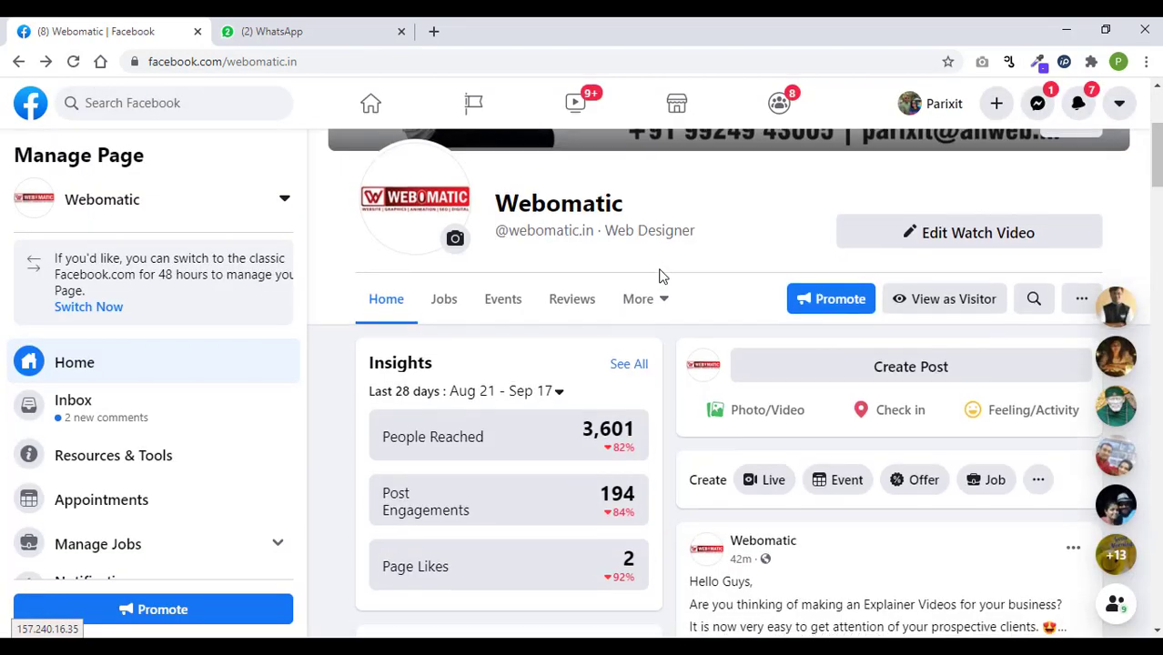
scroll(661, 275, down, 1)
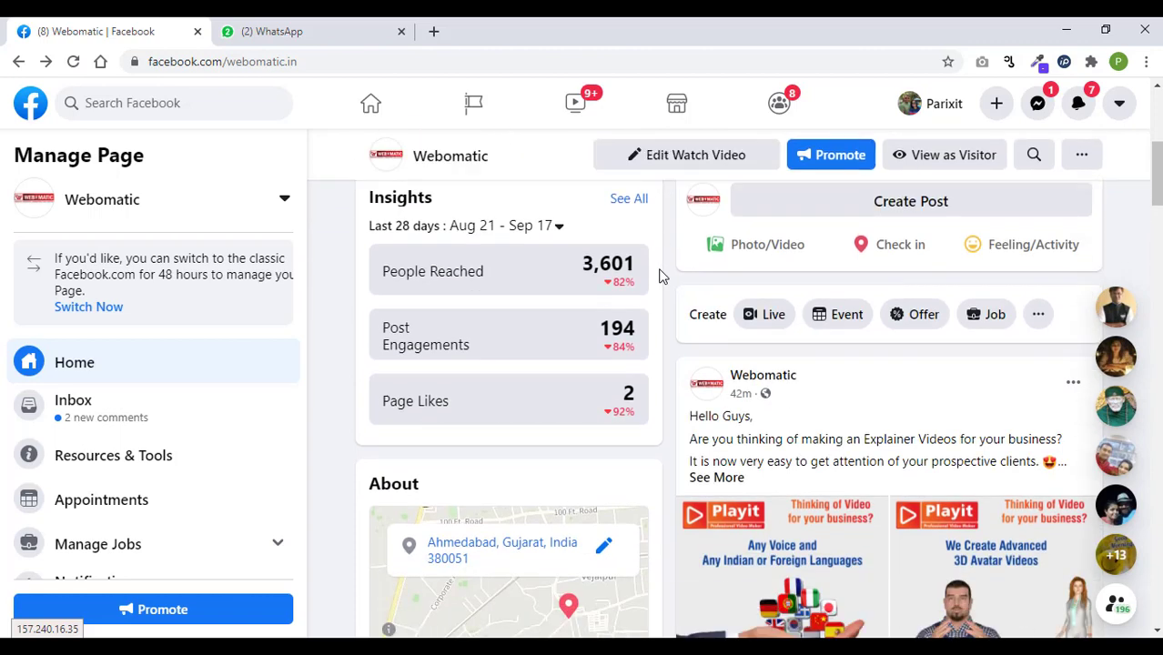
scroll(671, 291, down, 5)
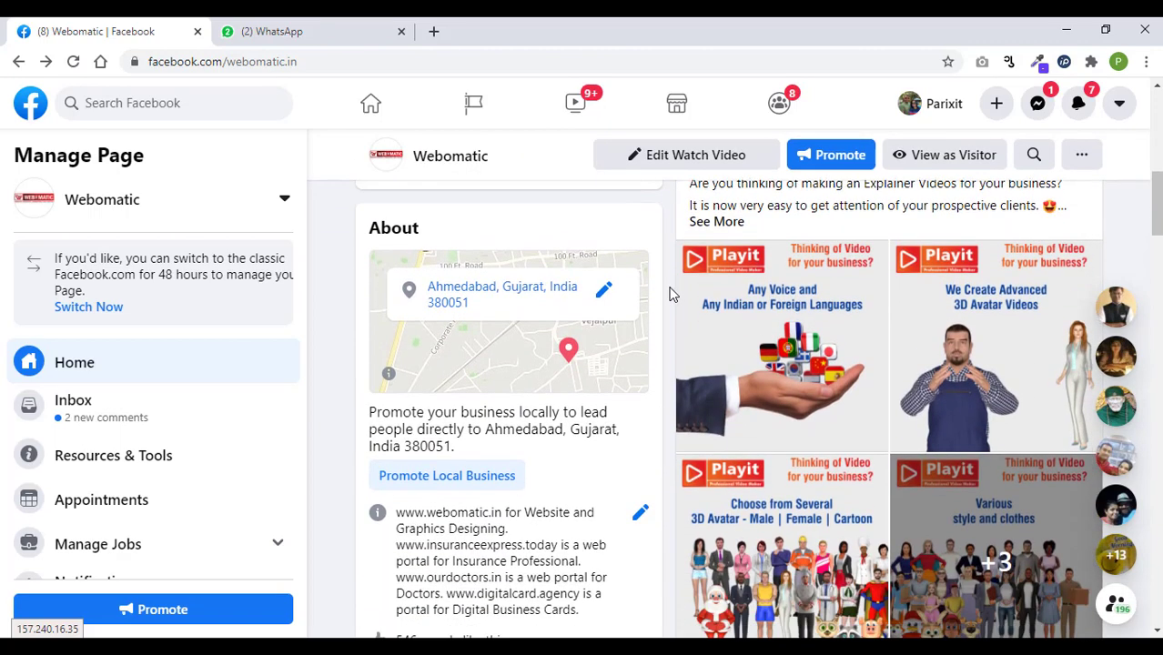
scroll(671, 292, down, 1)
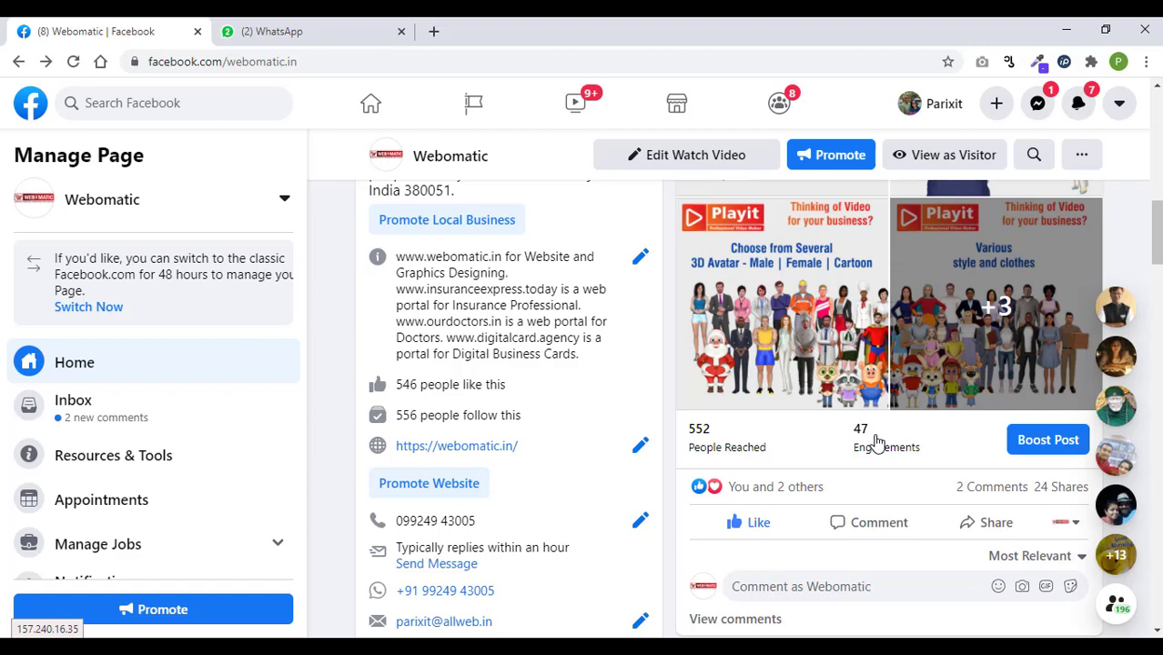
- Open the explainer video post's performance details, review reach, interactions, post clicks, negative feedback and branded content distribution, and close them
click(748, 450)
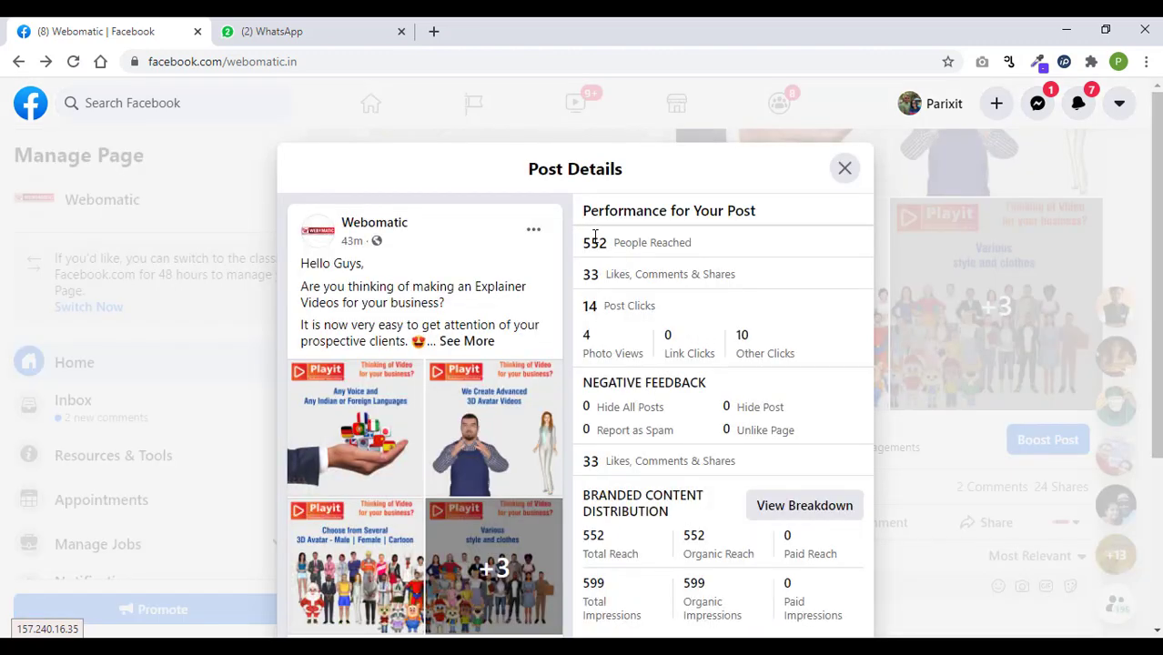
drag(585, 242, 689, 245)
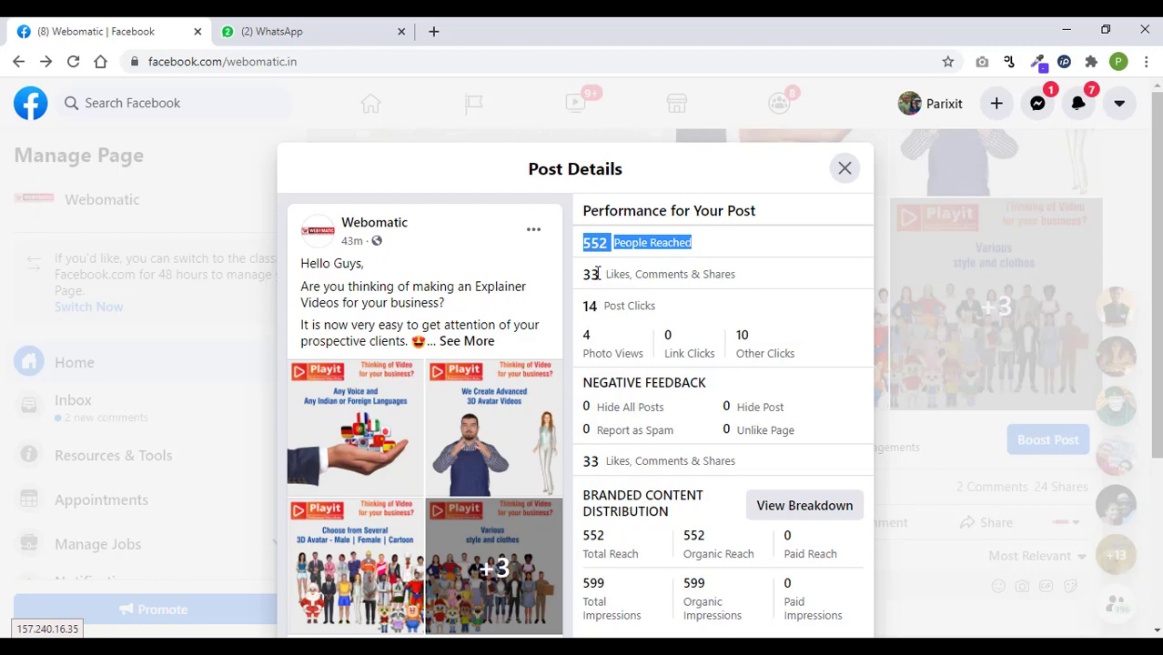
drag(585, 274, 660, 312)
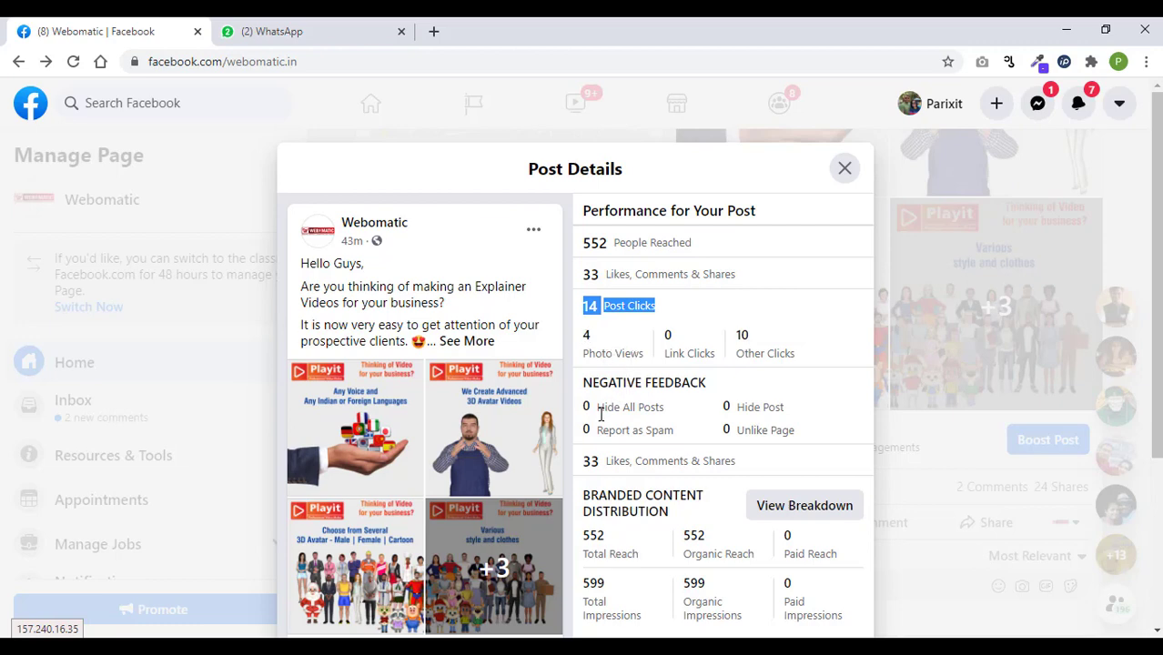
drag(616, 383, 790, 429)
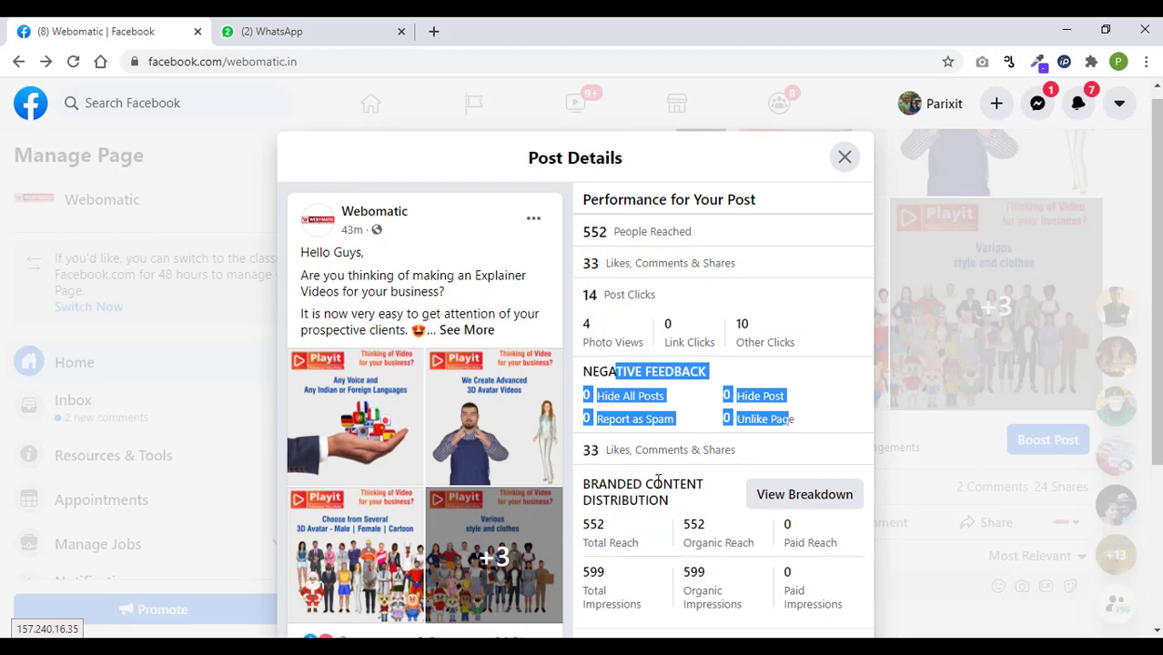
scroll(616, 472, down, 1)
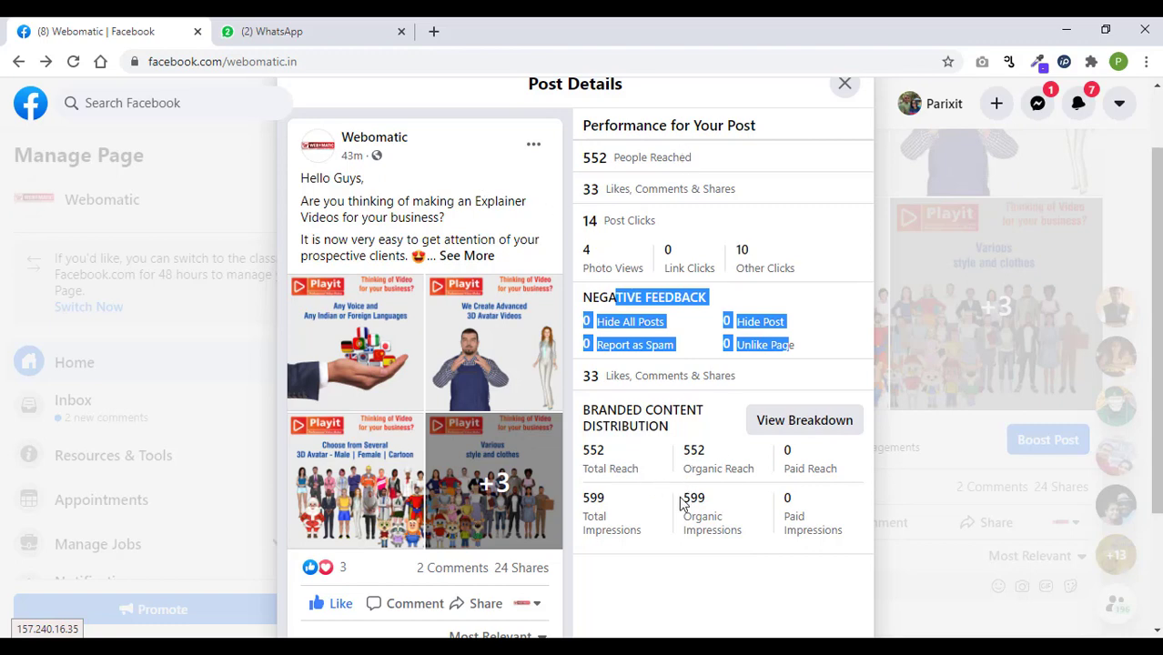
scroll(548, 482, up, 1)
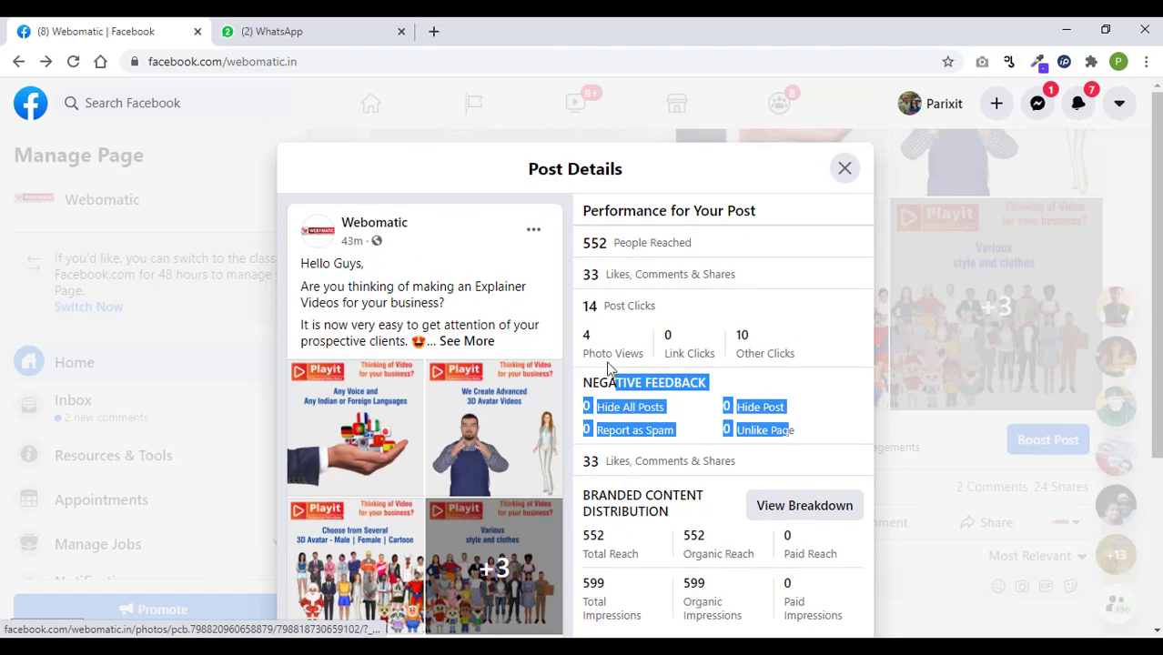
scroll(664, 340, down, 3)
scroll(646, 405, up, 3)
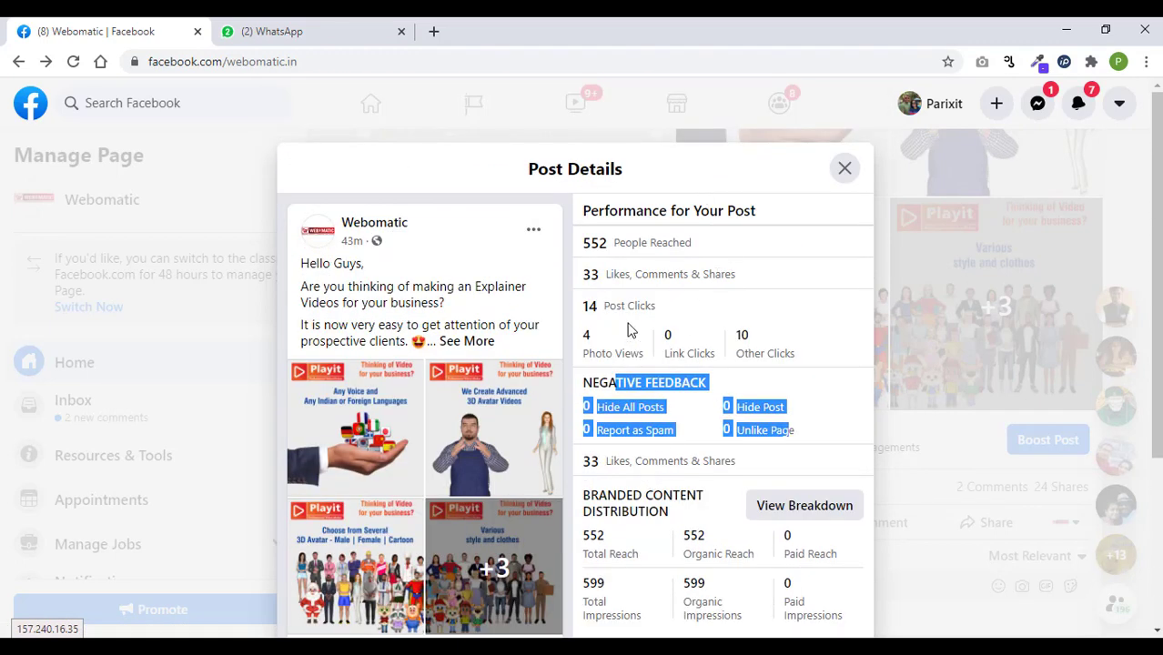
click(601, 243)
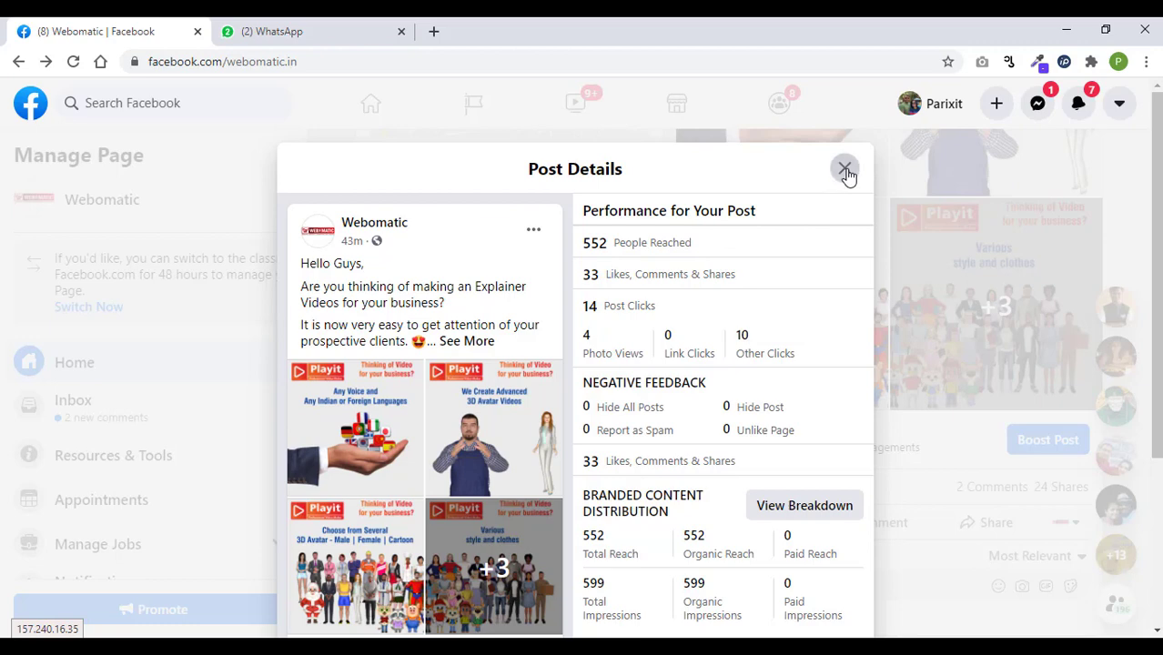
click(844, 170)
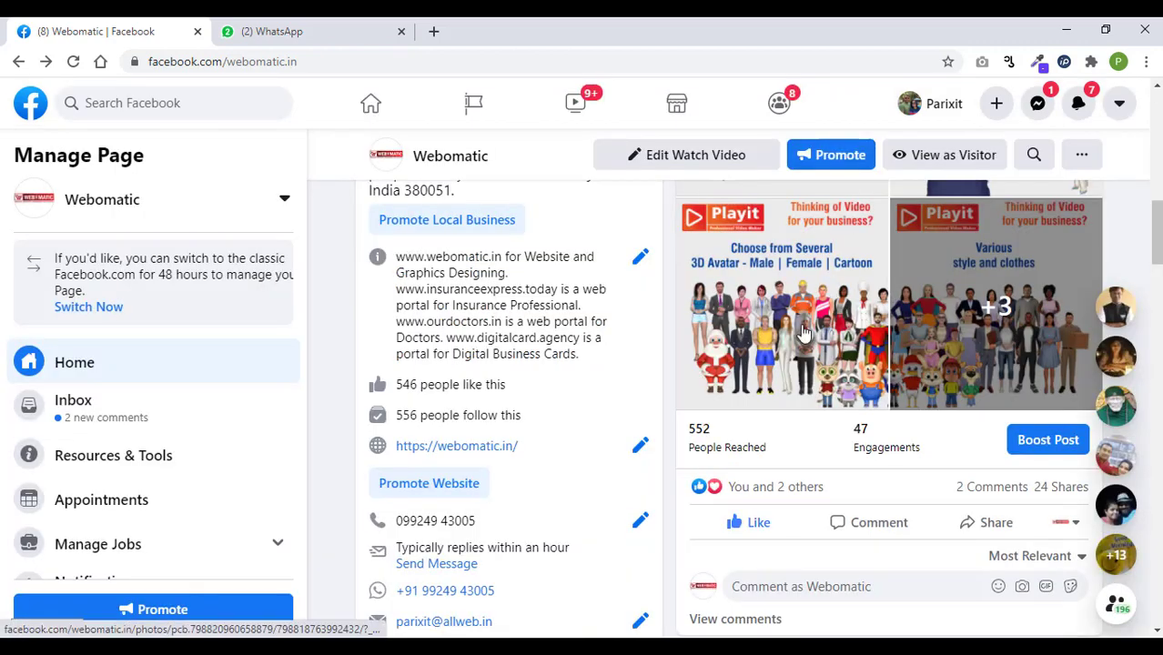
- Reload the Webomatic page once more and recheck the explainer video post's people reached and engagements
click(74, 62)
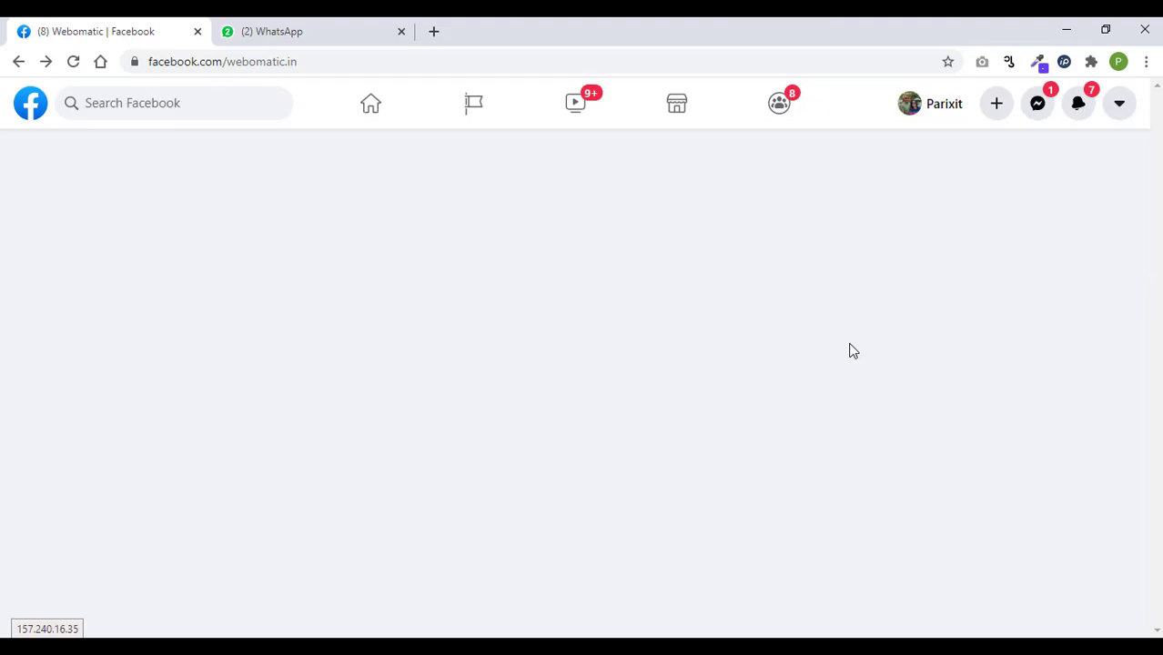
scroll(790, 381, down, 5)
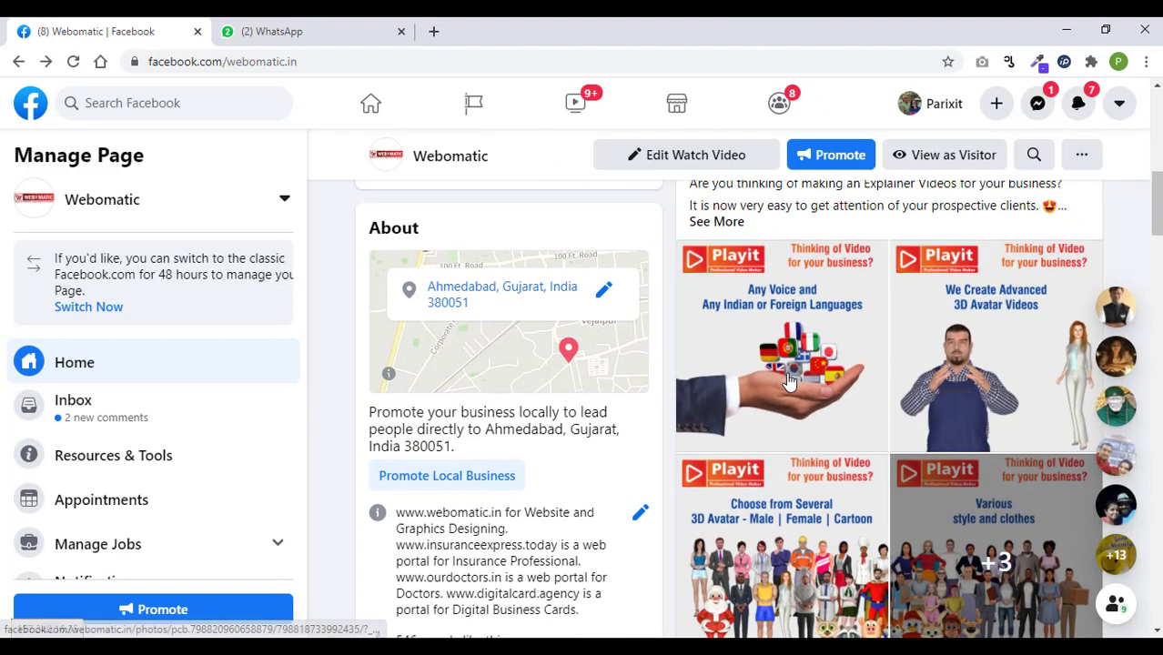
scroll(788, 381, down, 4)
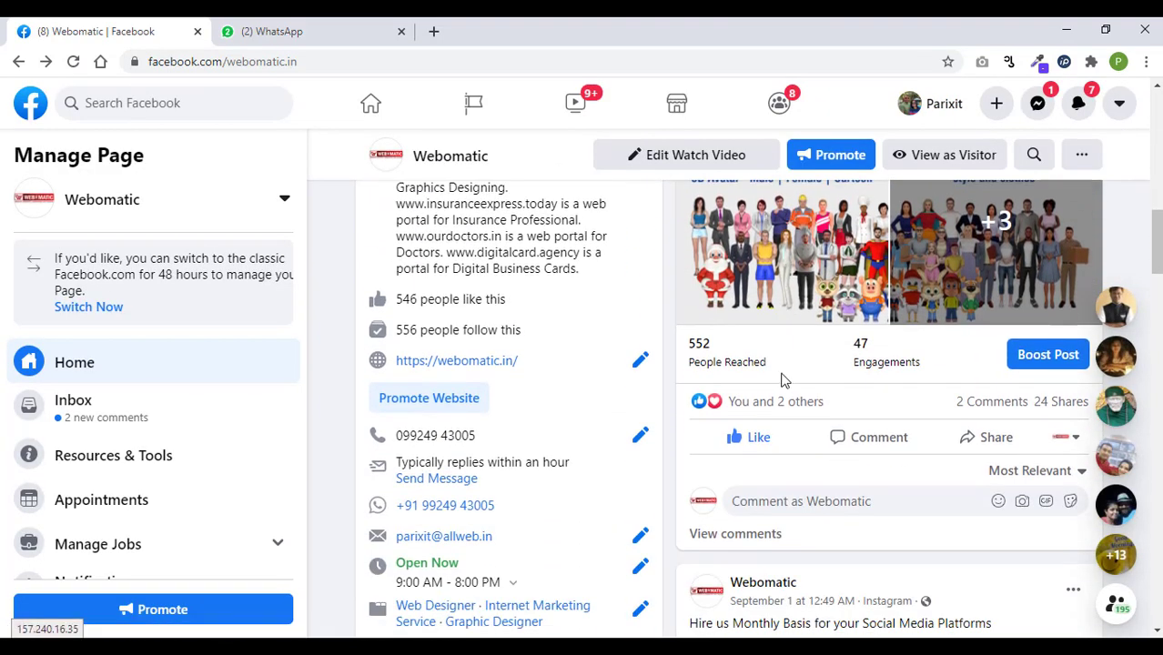